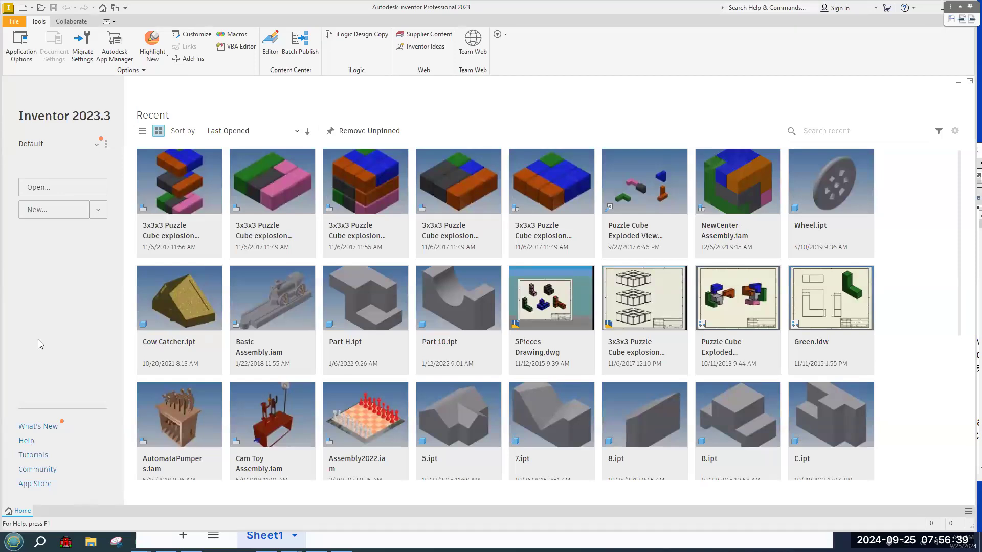
Open Basic Assembly.iam from the Home screen without updating its changed components.
left_click(271, 319)
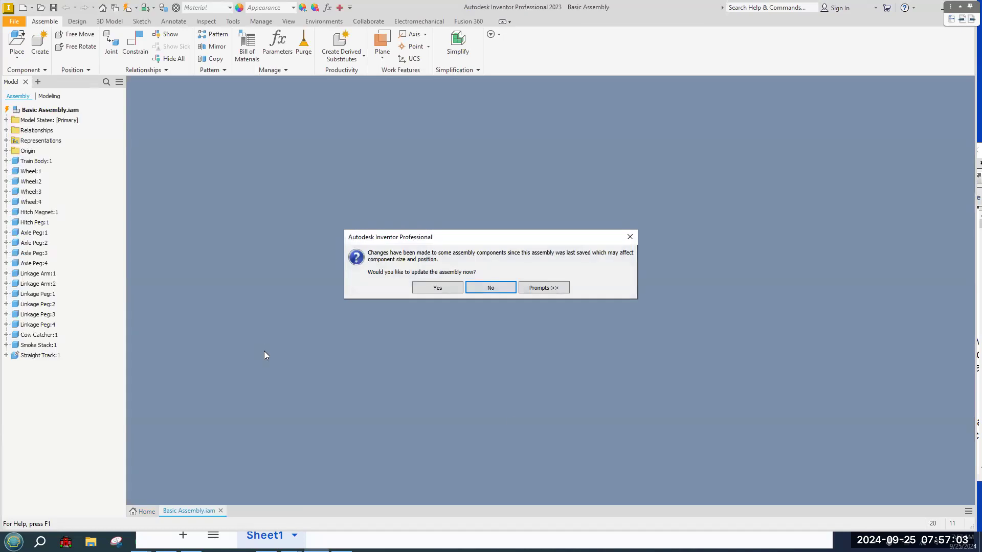
left_click(497, 291)
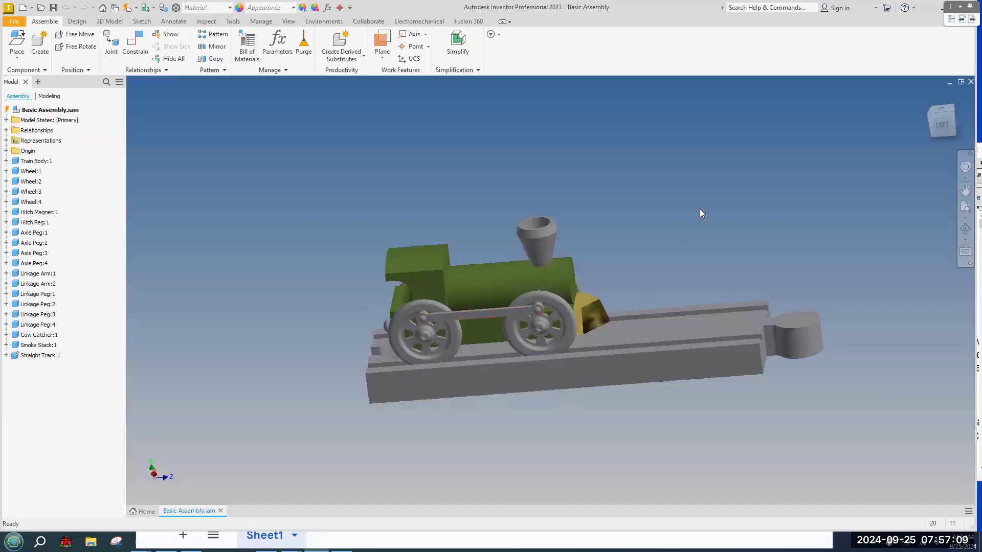
Slide the green Train Body along the track and drag the Linkage Arm onto both wheel hubs.
mouse_move(679, 215)
middle_mouse_down("shift")
mouse_move(619, 236)
mouse_move(530, 215)
middle_mouse_up("shift")
scroll(633, 276, "down", 2)
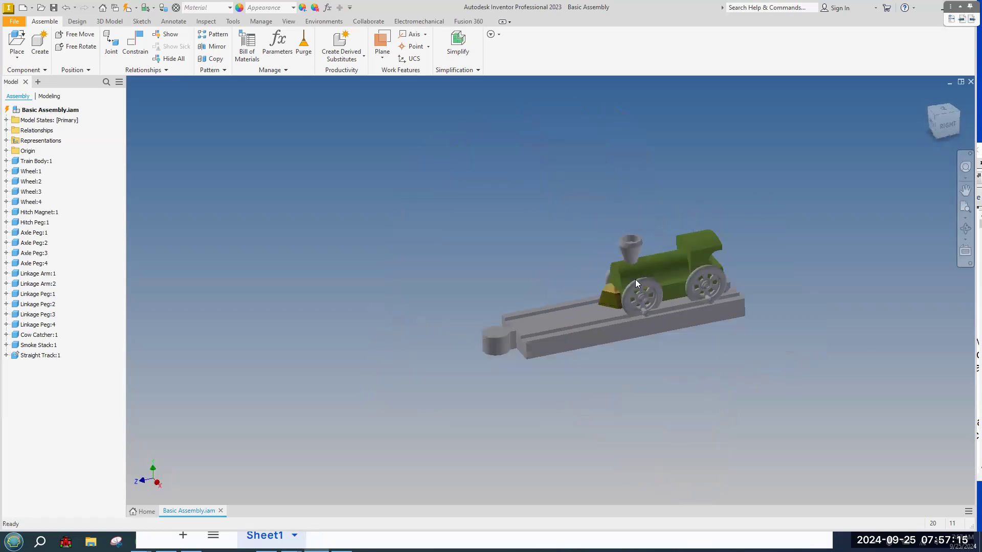
scroll(635, 279, "up", 5)
scroll(635, 279, "down", 3)
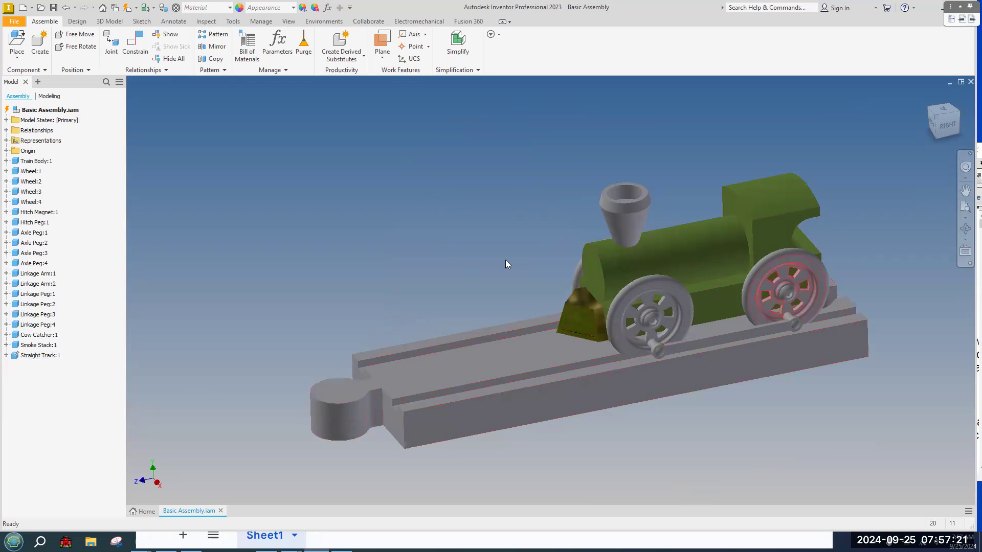
left_click(686, 255)
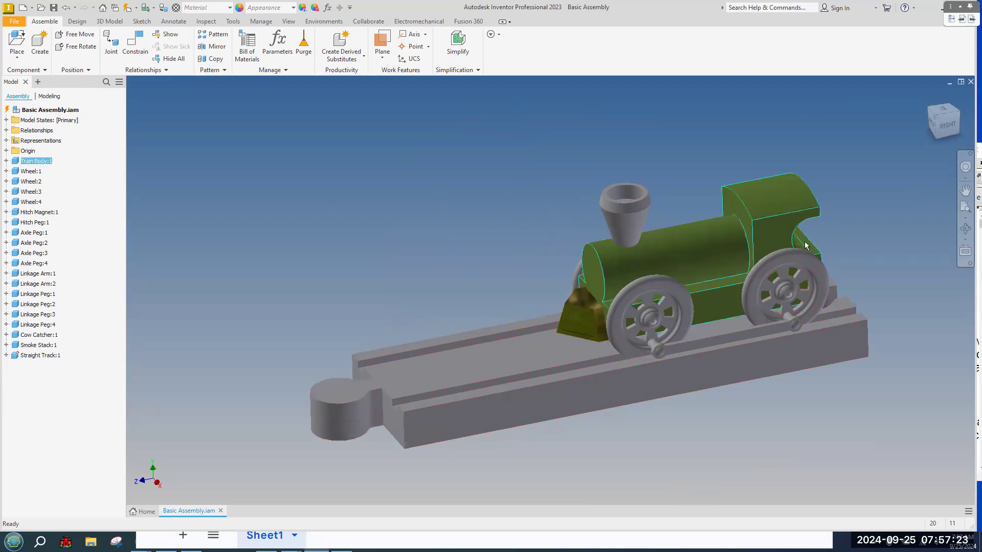
left_click_drag(608, 310, 478, 339)
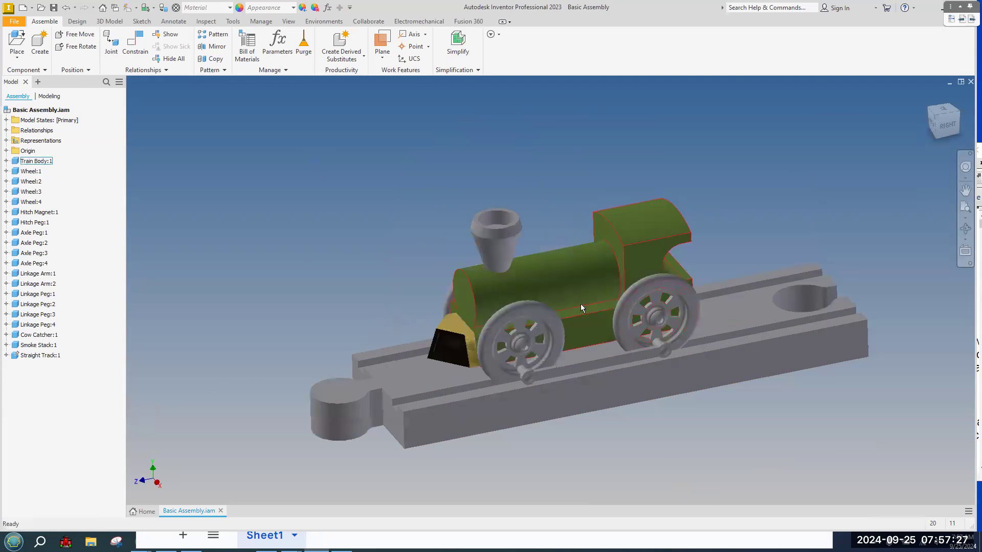
left_click_drag(563, 371, 519, 294)
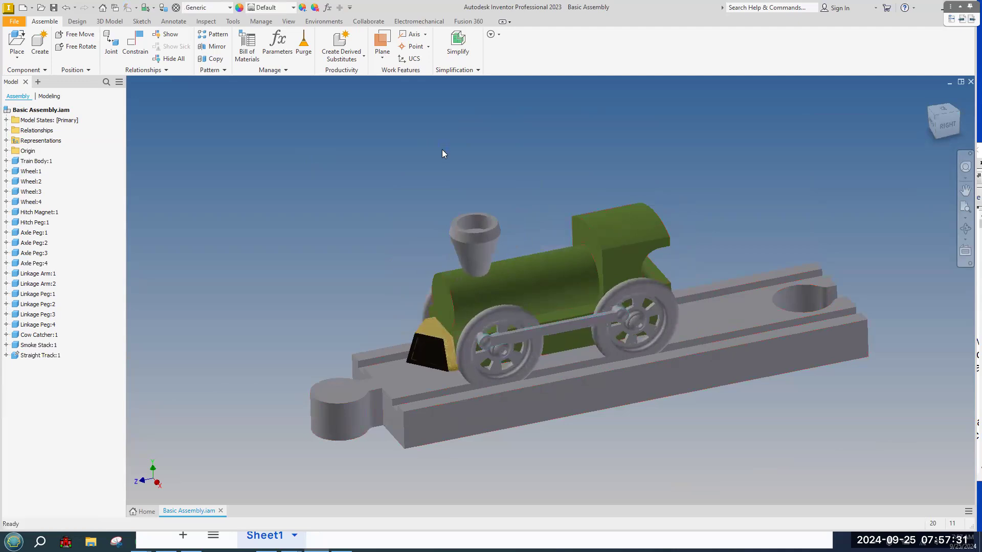
left_click(370, 389)
Start a new Inventor part, then maximize the Miniature Train Working Drawings1.pdf in Acrobat.
left_click(33, 9)
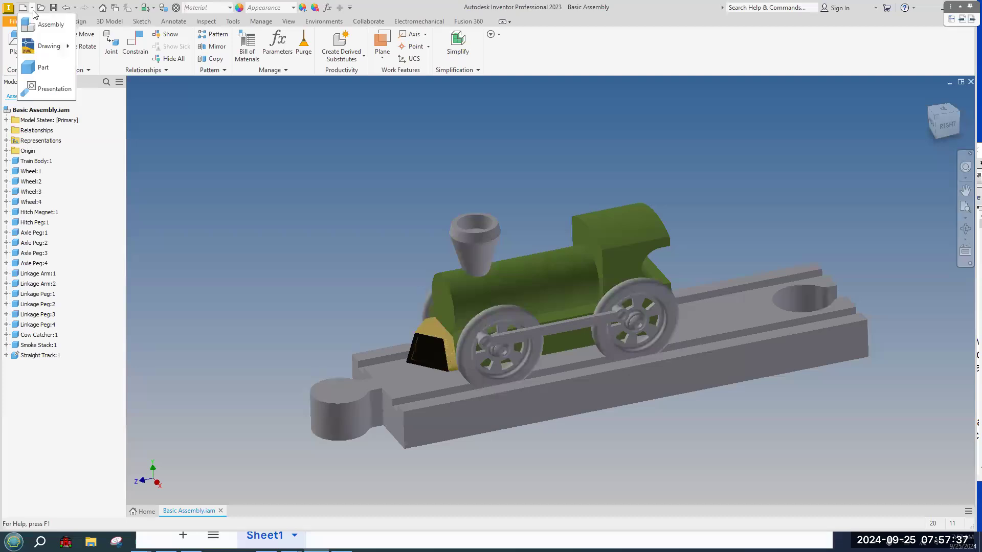
left_click(39, 68)
key("alt+Tab")
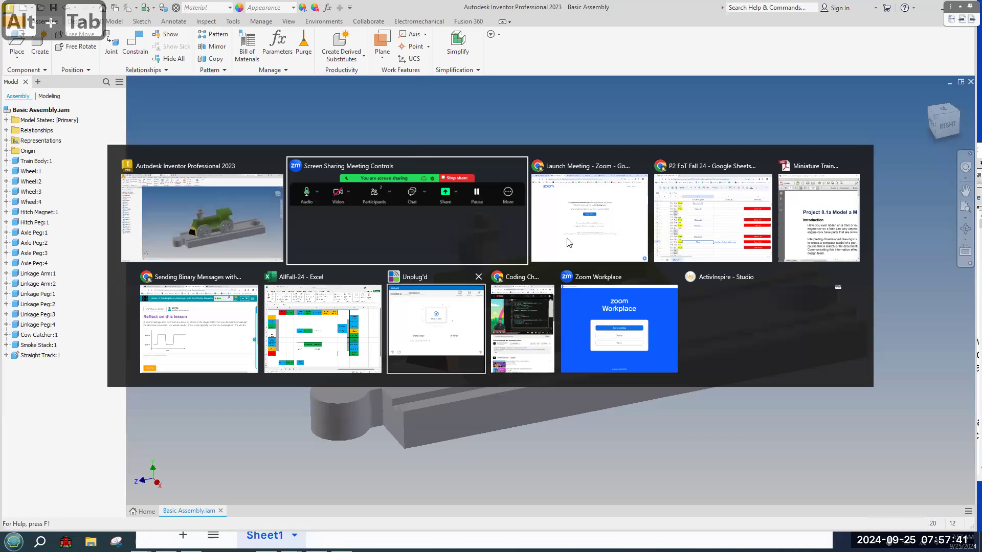
left_click(792, 224)
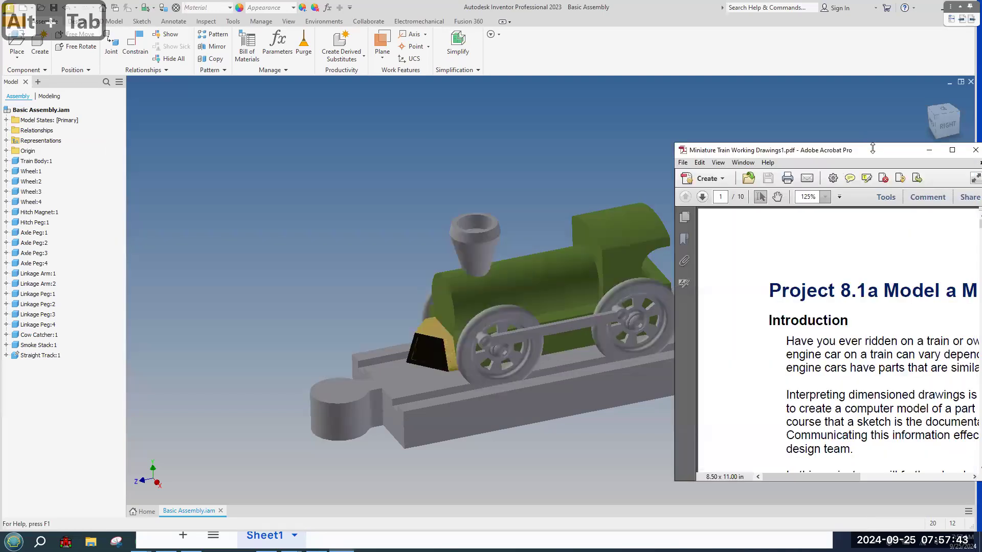
left_click_drag(872, 148, 426, 89)
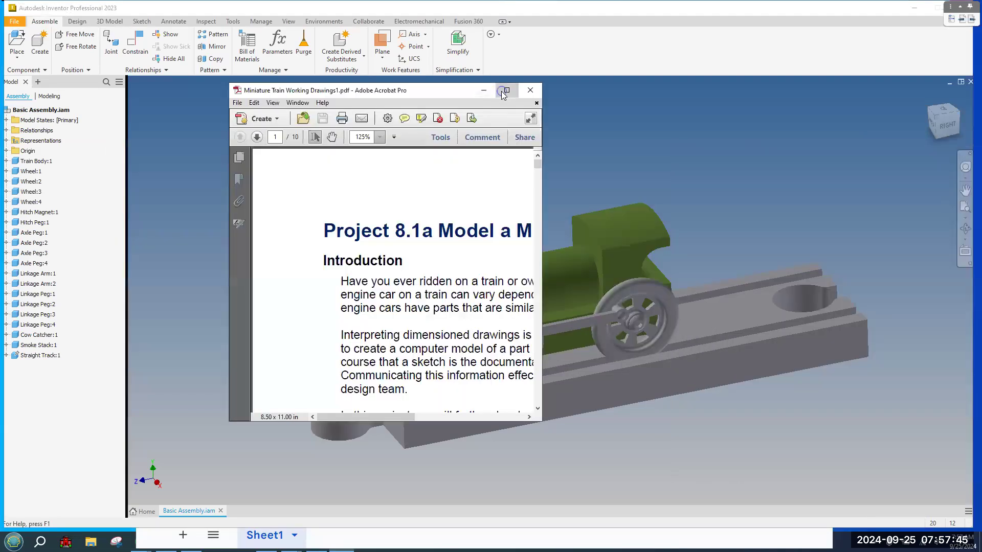
left_click(503, 90)
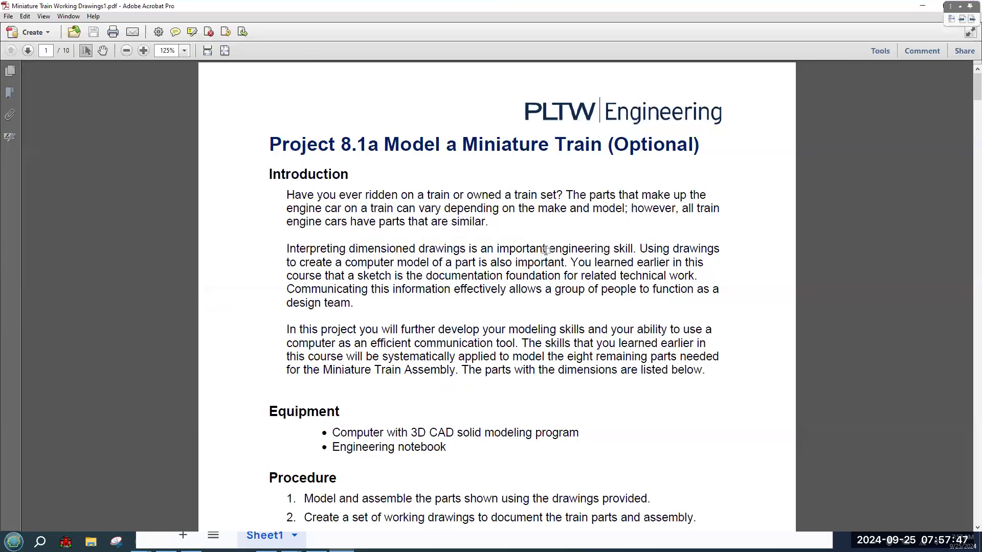
key("alt+Tab")
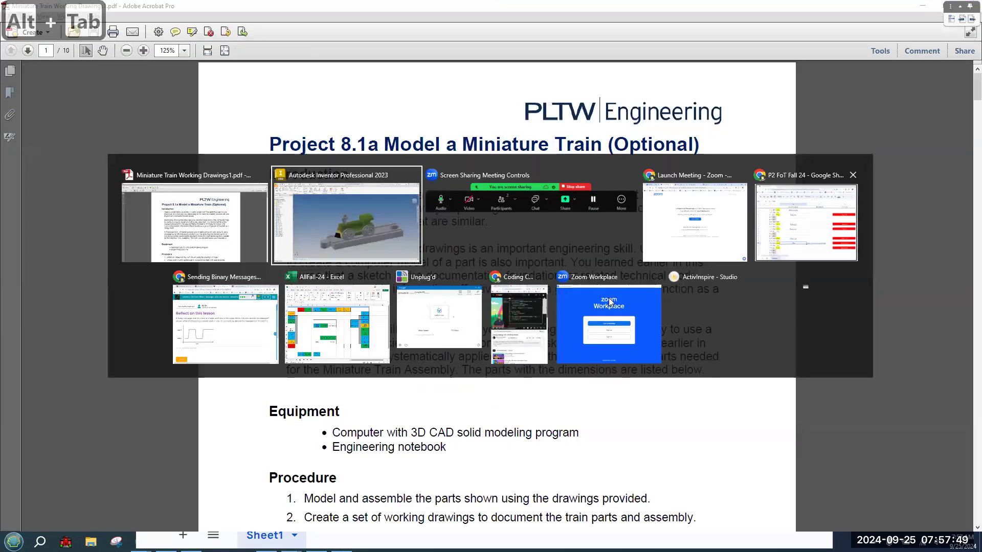
Center the Mini Train Technical Drawings link in F41 and open its linked drawings PDF.
left_click(793, 215)
left_click(624, 430)
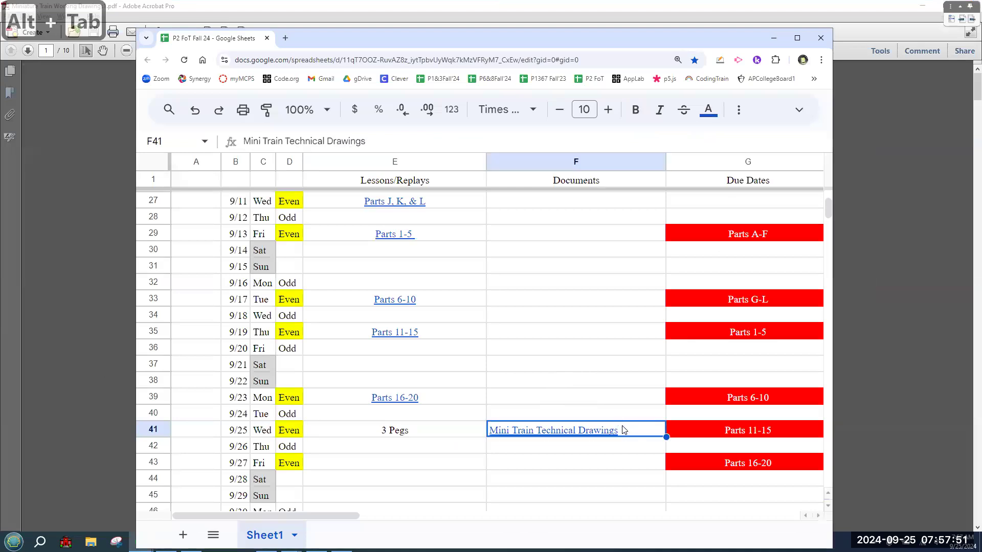
key("ctrl+shift+e")
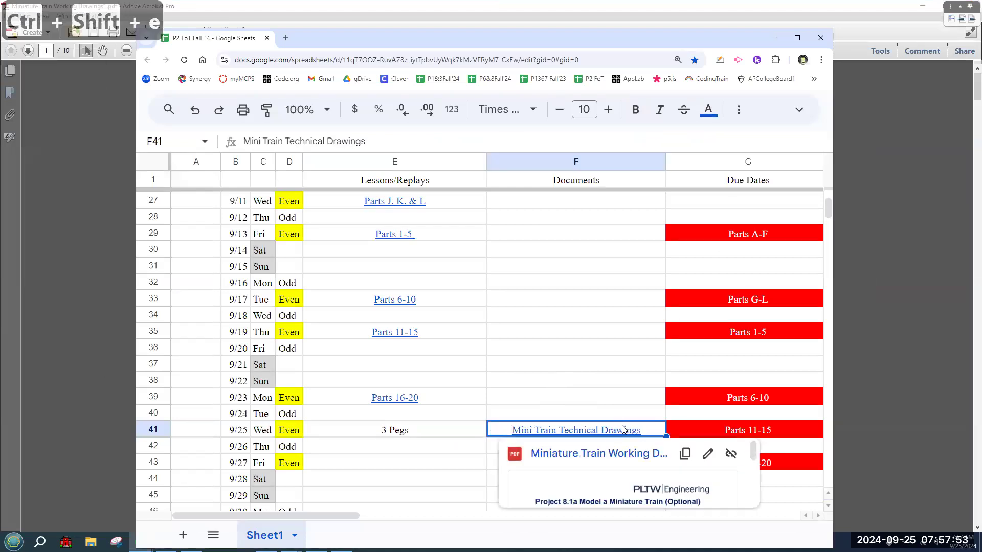
left_click(589, 456)
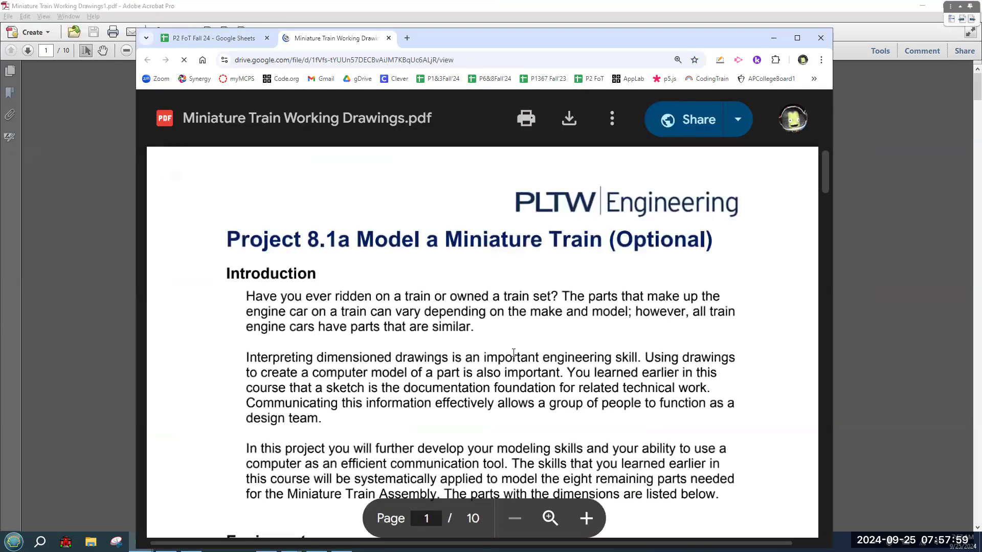
Scroll the Drive PDF from the parts list through page 5, then back to Part #2 Stack.
scroll(538, 323, "down", 10)
scroll(538, 323, "down", 5)
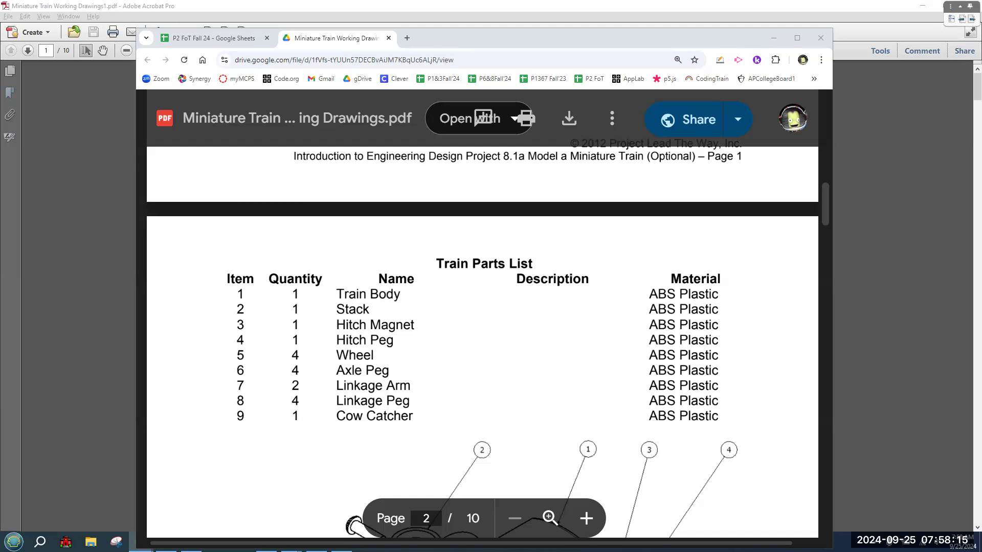
scroll(374, 338, "down", 4)
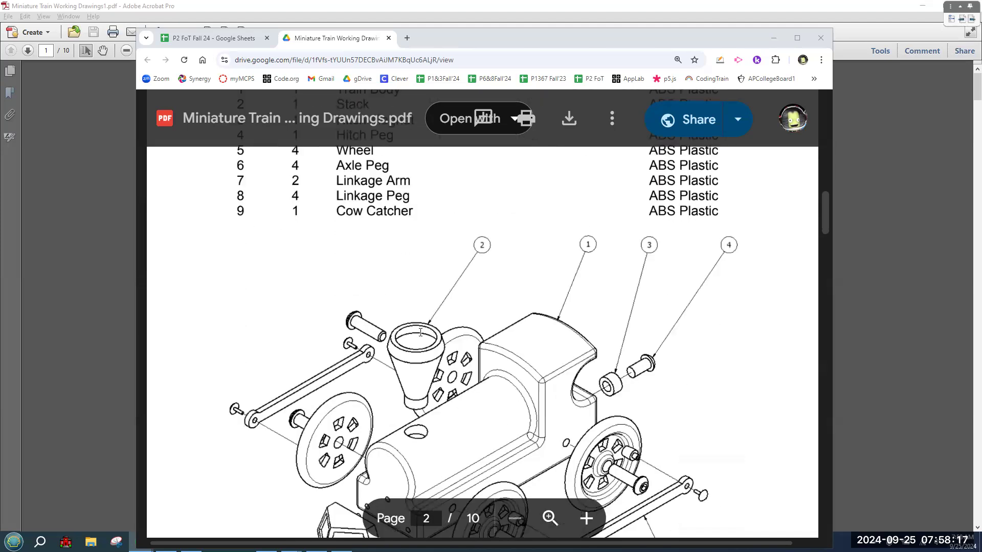
scroll(420, 332, "down", 6)
scroll(420, 331, "down", 10)
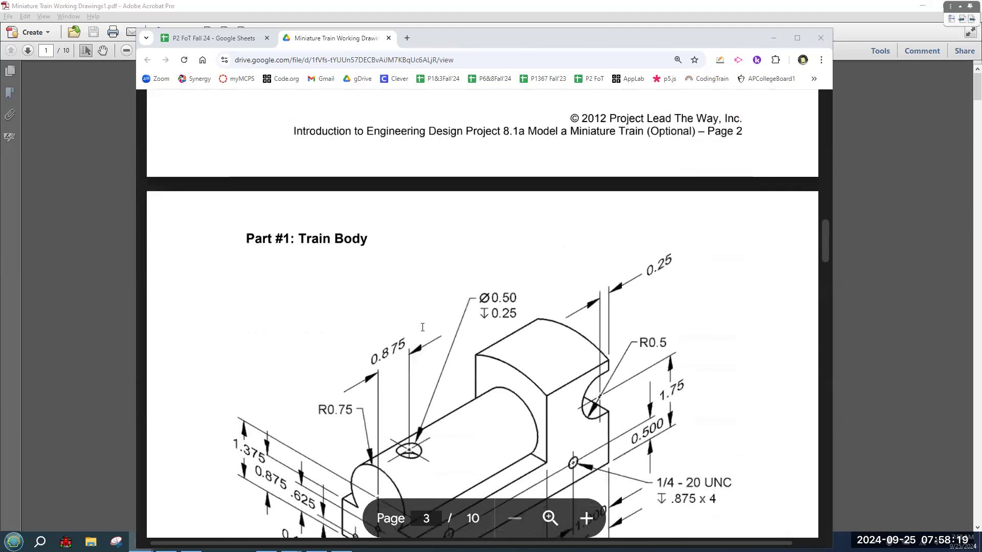
scroll(423, 327, "up", 6)
scroll(423, 327, "up", 12)
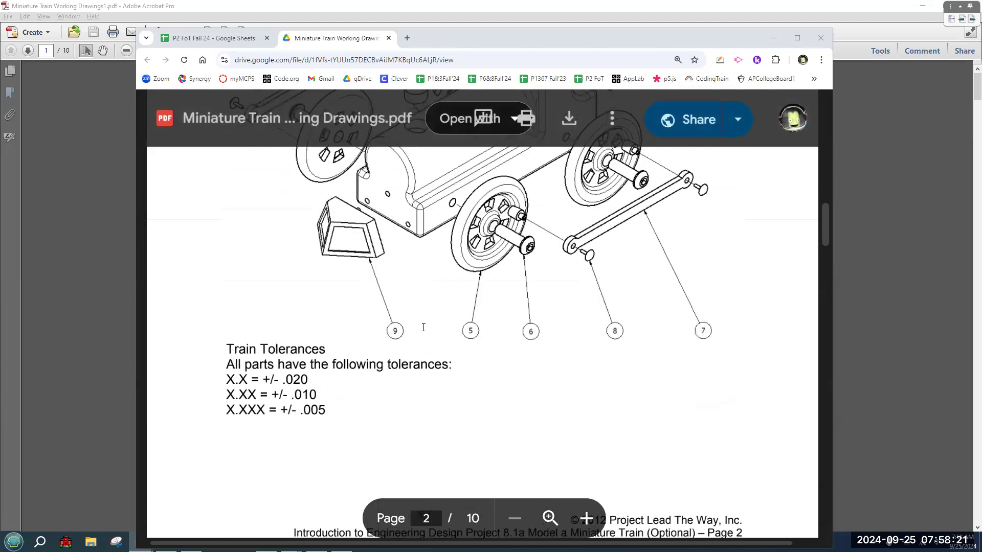
scroll(423, 328, "up", 5)
scroll(424, 327, "down", 7)
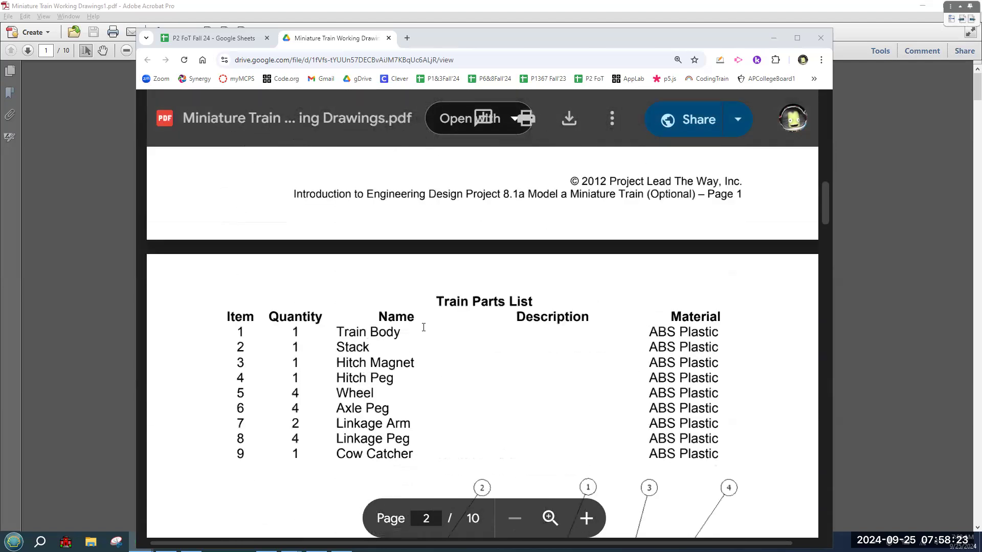
scroll(423, 327, "down", 15)
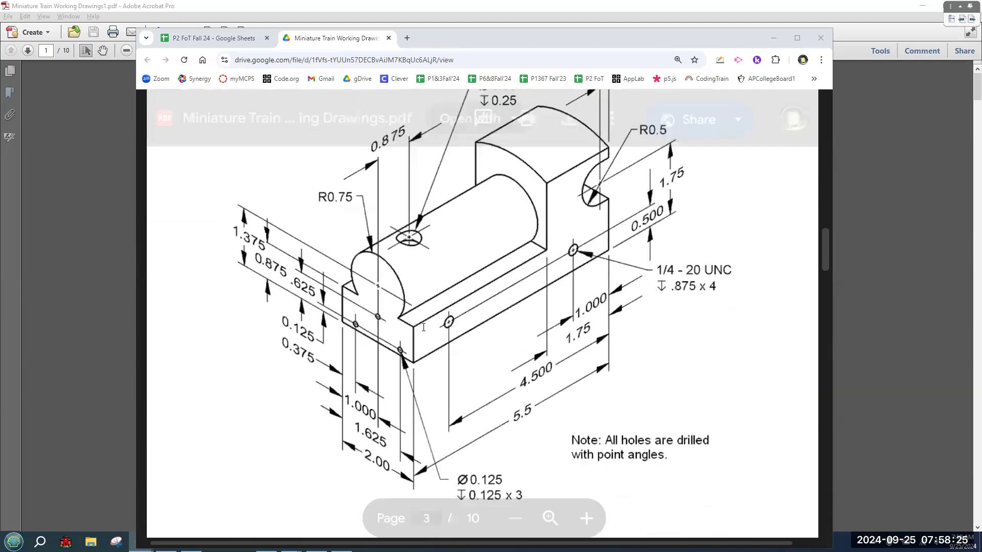
scroll(423, 328, "down", 8)
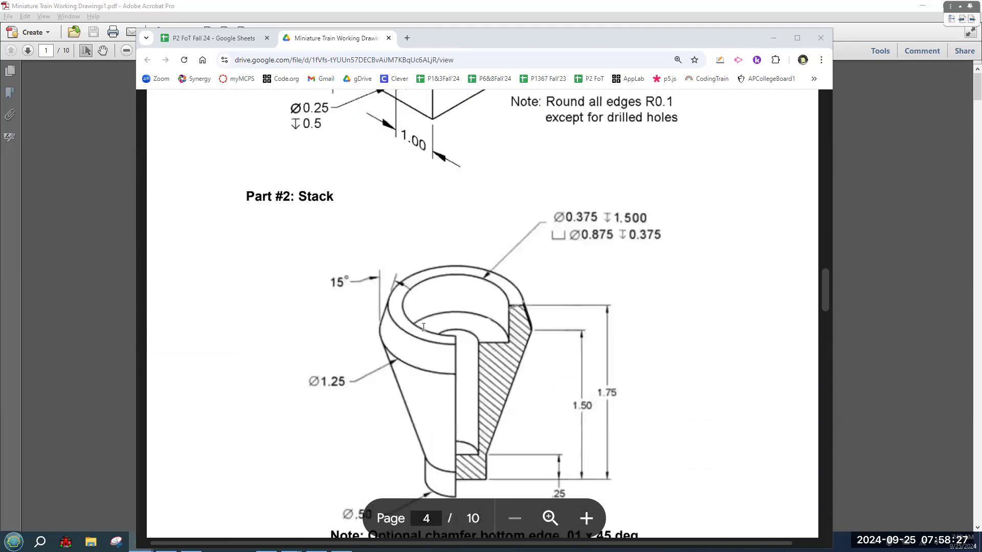
scroll(424, 328, "down", 15)
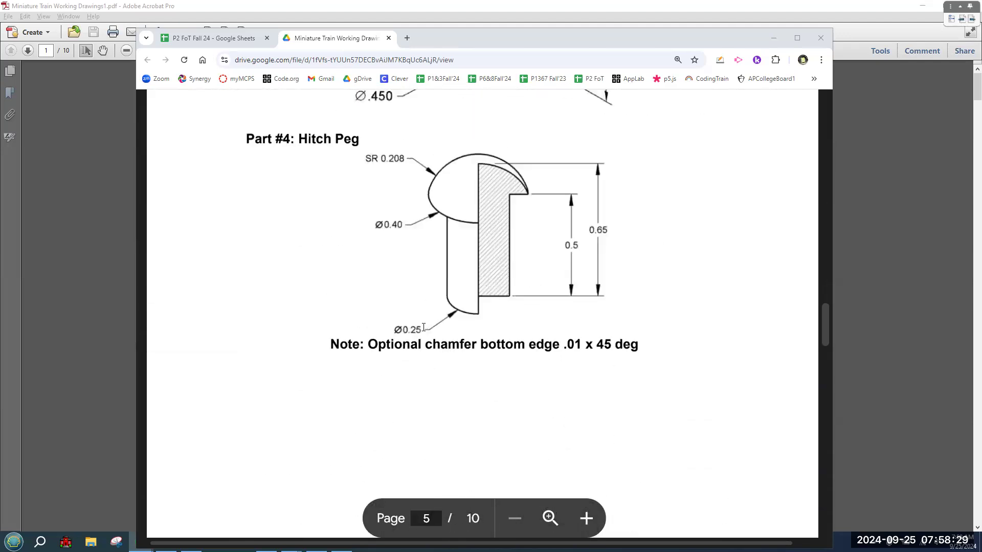
scroll(424, 328, "down", 12)
scroll(424, 328, "up", 8)
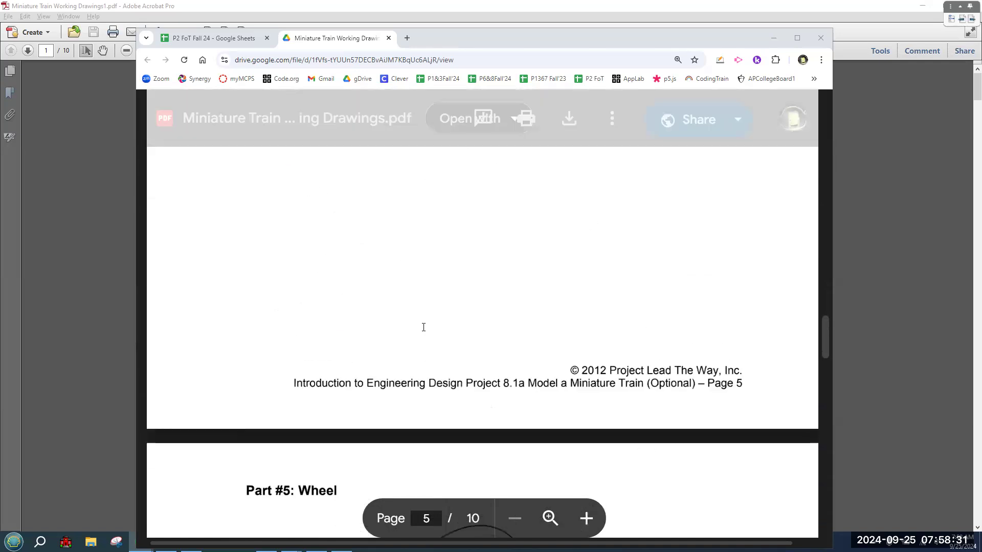
scroll(424, 327, "up", 20)
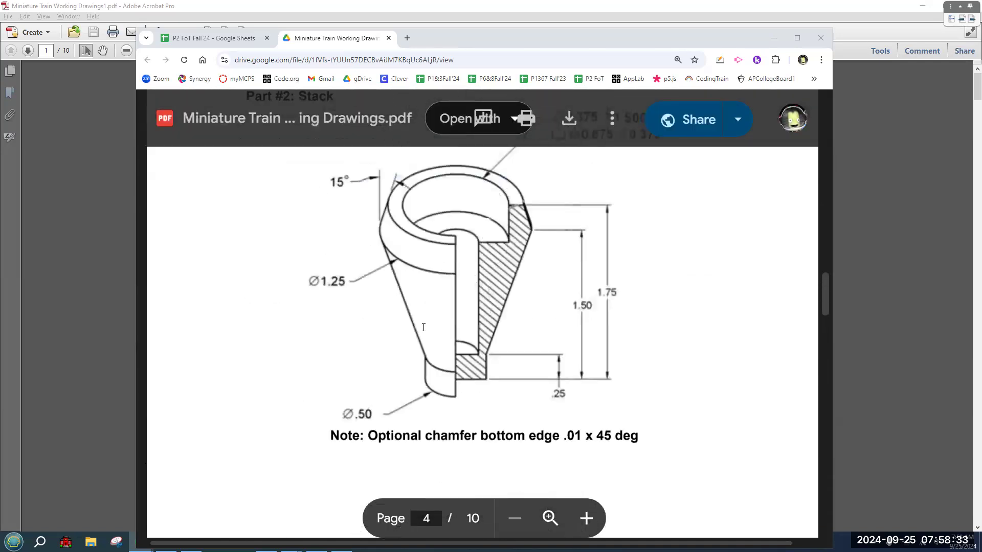
scroll(424, 327, "up", 2)
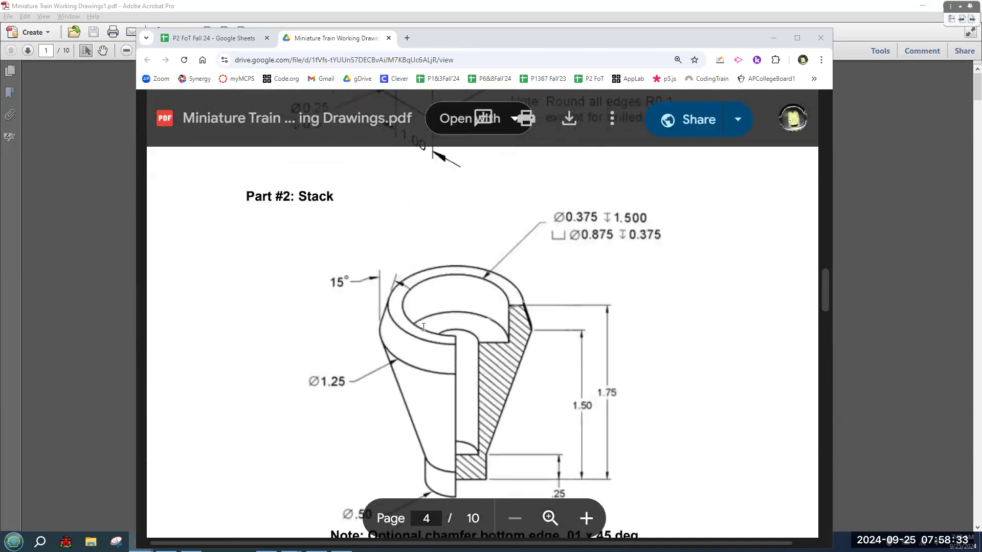
left_click(351, 42)
Close the drawings PDF tab, select the 3 Pegs entry in E41, and minimize Sheets.
key("ctrl+w")
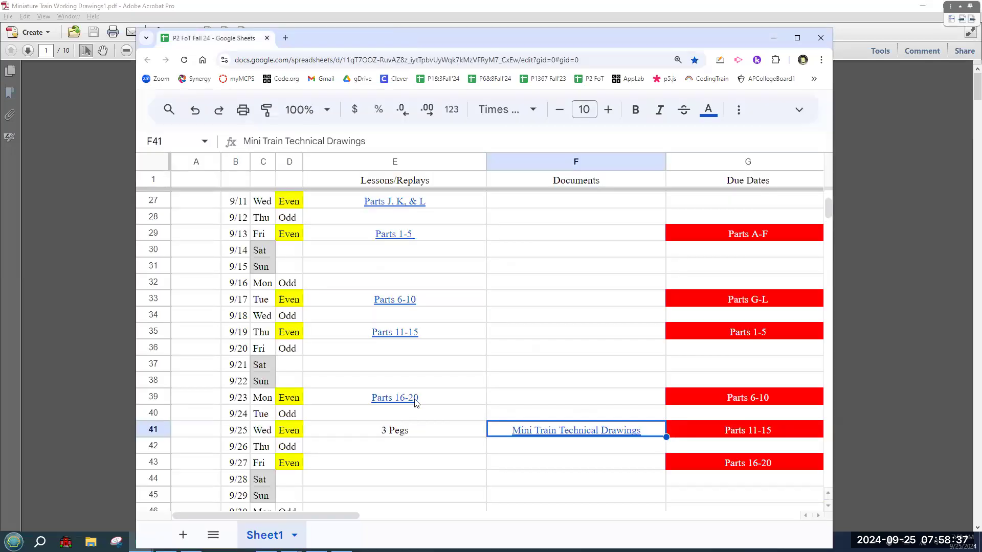
left_click(395, 436)
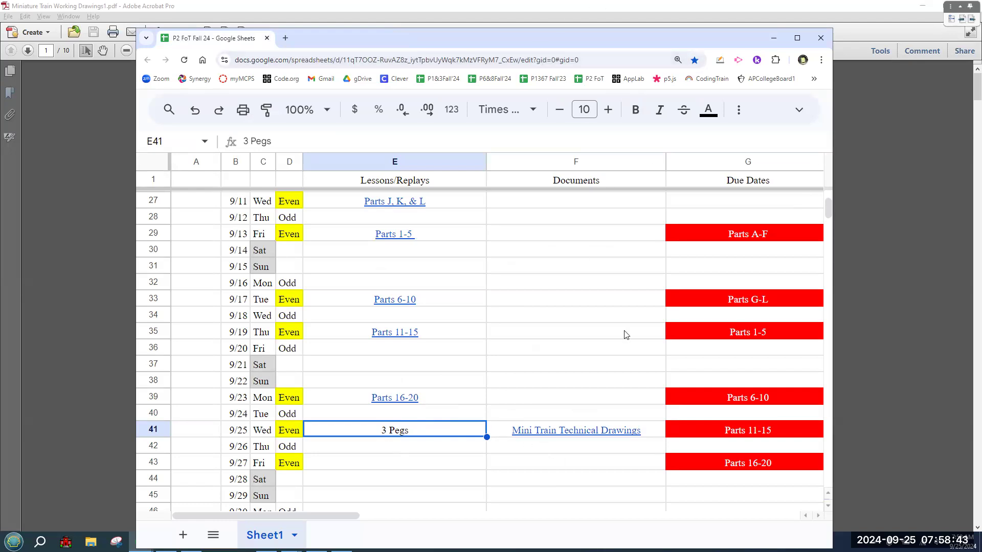
left_click(540, 37)
Page through the Acrobat train drawings from the introduction to the page 9 Assembled Train.
left_click(686, 4)
scroll(622, 302, "down", 10)
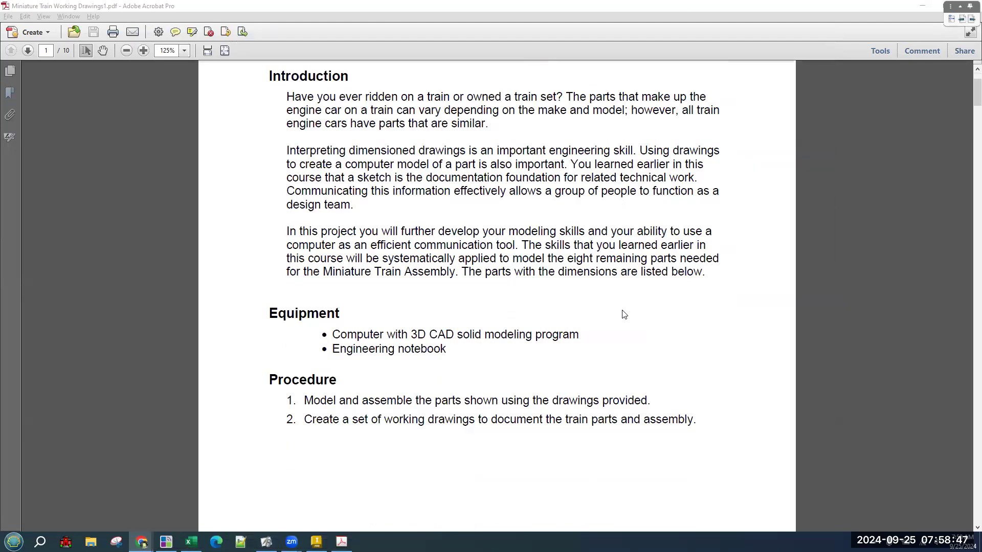
scroll(621, 316, "down", 10)
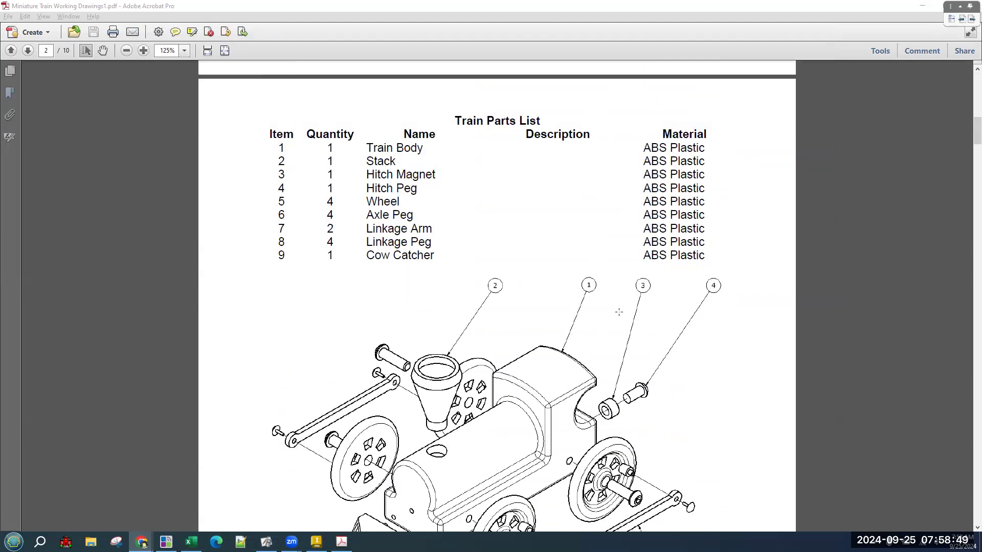
scroll(619, 312, "down", 6)
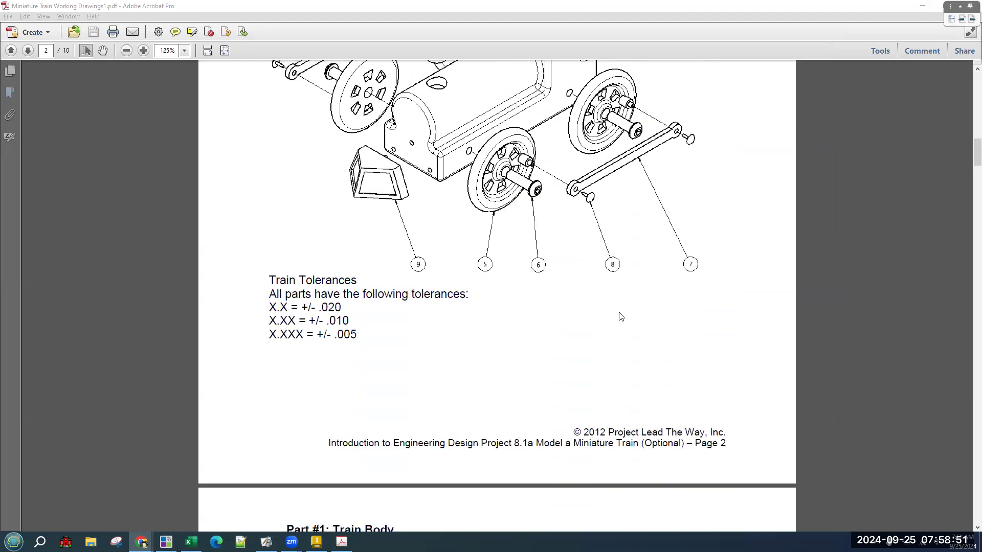
scroll(621, 316, "down", 4)
scroll(619, 314, "down", 6)
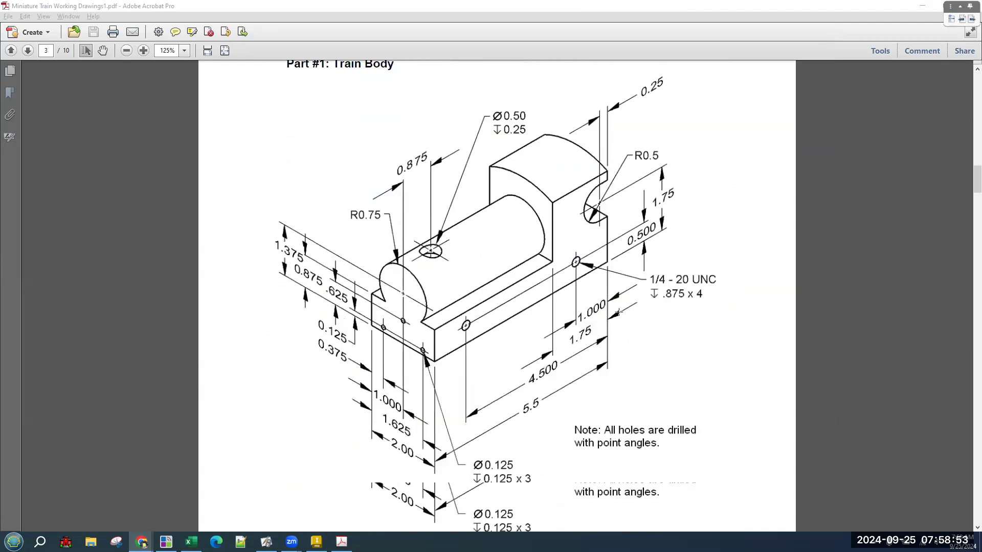
scroll(619, 313, "down", 3)
scroll(619, 312, "up", 4)
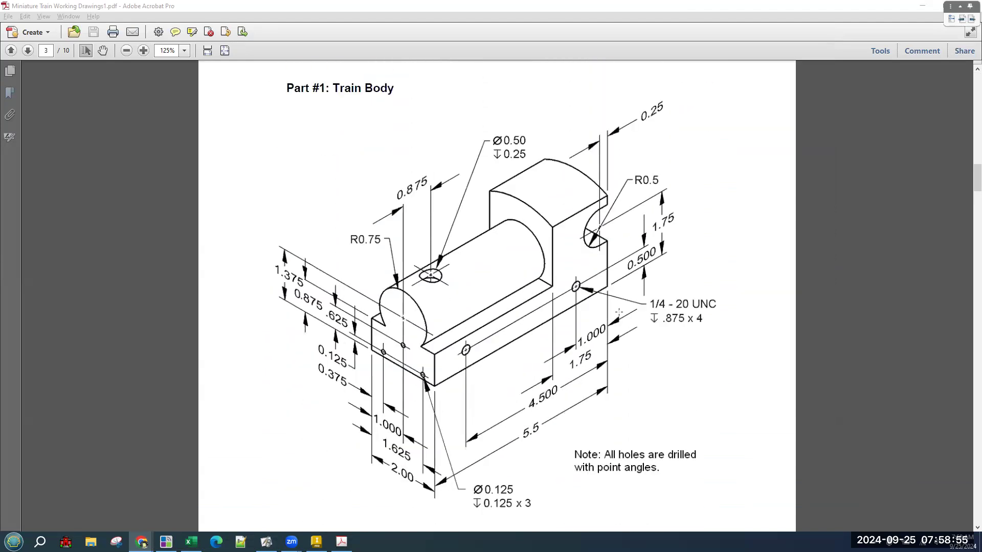
scroll(619, 312, "up", 1)
scroll(619, 312, "down", 8)
scroll(621, 314, "up", 16)
scroll(622, 316, "up", 20)
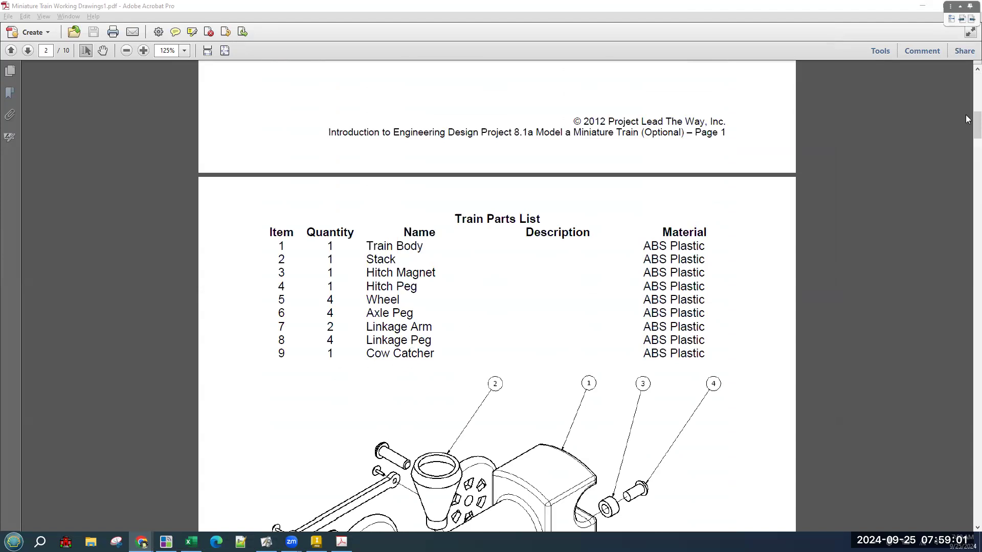
mouse_move(976, 130)
left_mouse_down()
mouse_move(966, 480)
mouse_move(977, 425)
mouse_move(978, 439)
left_mouse_up()
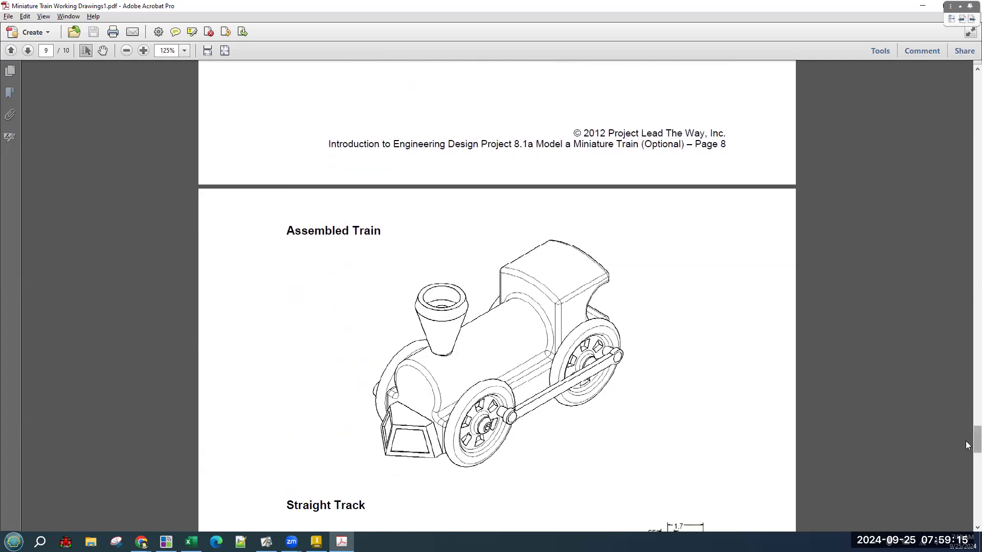
Move to the page 5 Part #4: Hitch Peg drawing, then switch to Inventor's Part1.
mouse_move(967, 445)
left_mouse_down()
mouse_move(967, 224)
mouse_move(966, 281)
left_mouse_up()
scroll(923, 307, "down", 10)
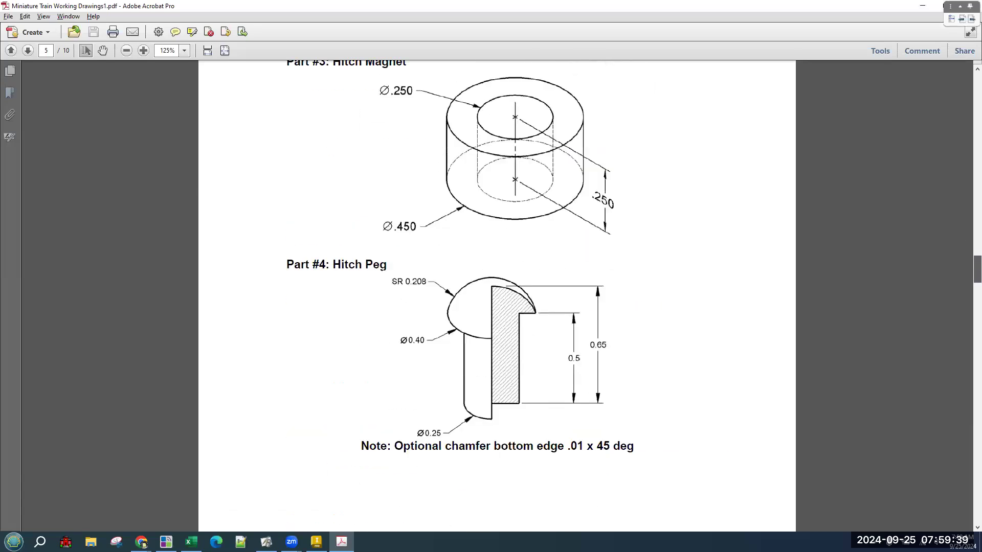
scroll(967, 278, "up", 1)
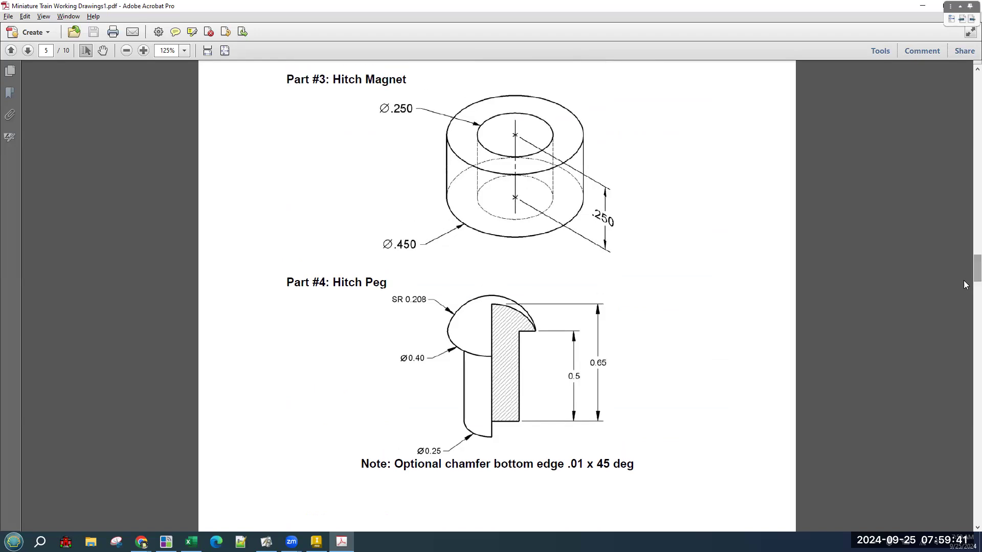
scroll(905, 356, "down", 3)
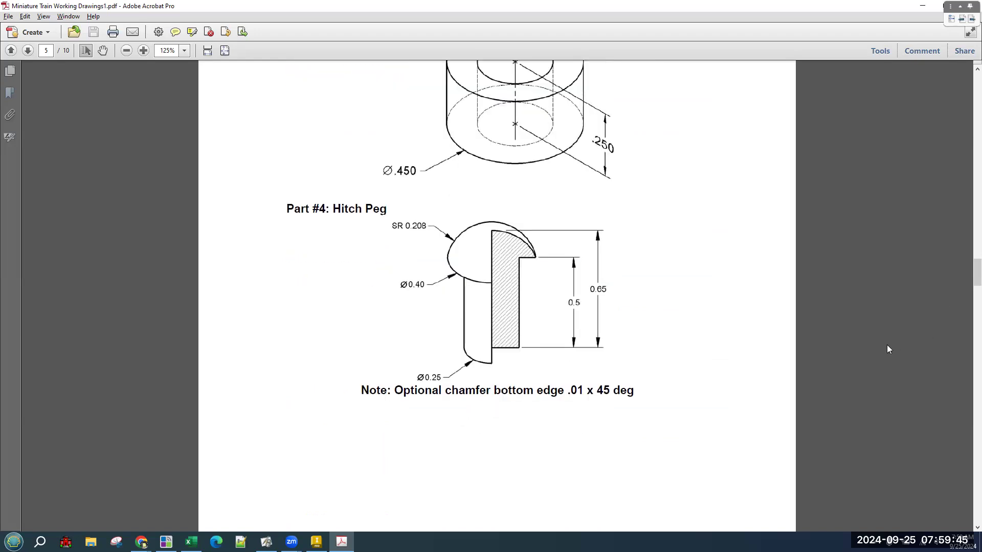
key("alt+Tab")
key("alt+Tab")
key("alt+Tab")
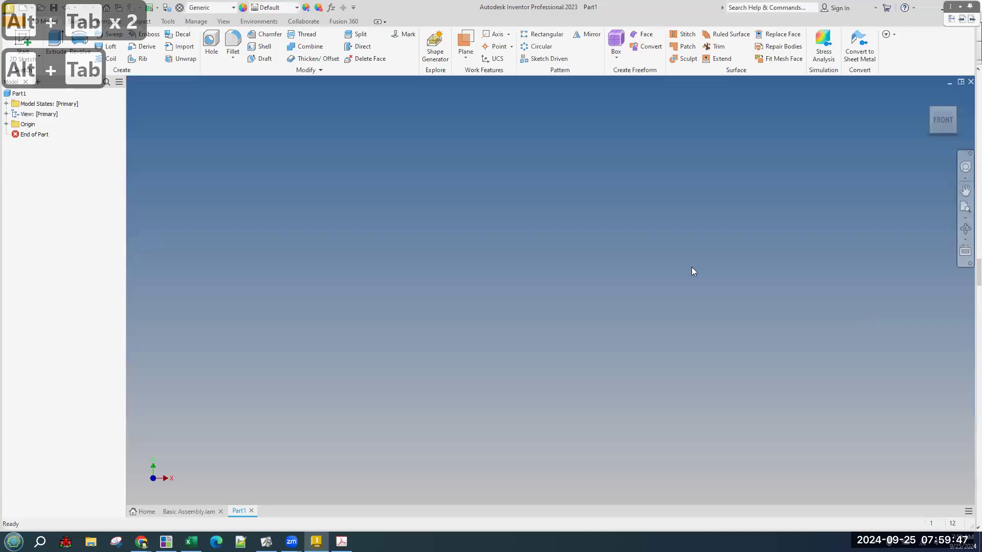
On the XY plane, sketch the peg's closed zigzag half-profile from the origin, then finish Sketch1.
left_click(22, 41)
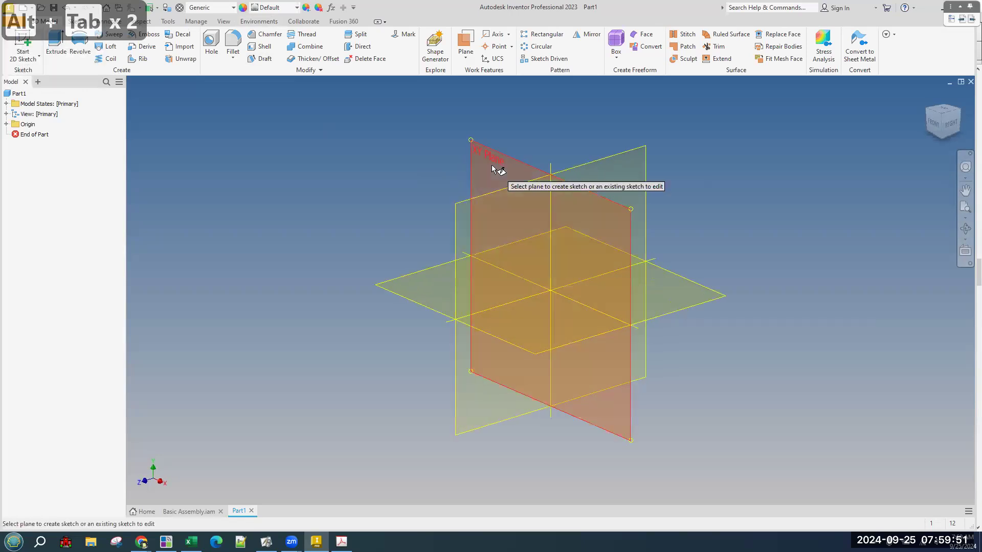
left_click(477, 183)
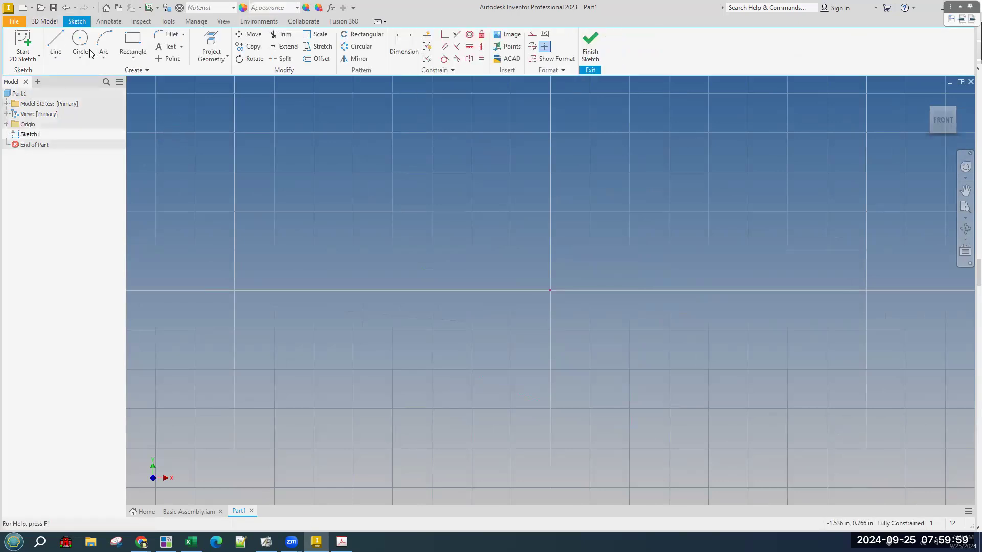
left_click(56, 41)
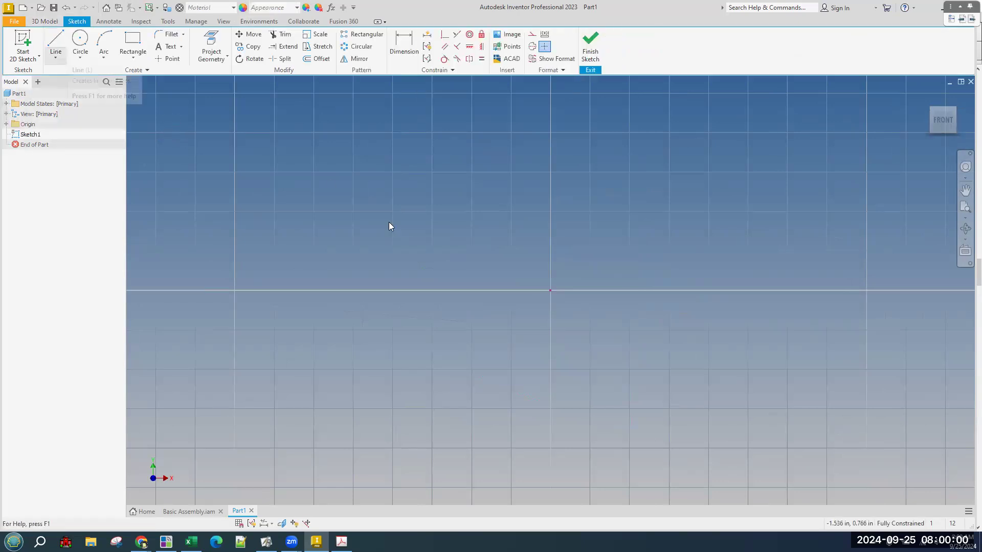
left_click(551, 291)
left_click(552, 95)
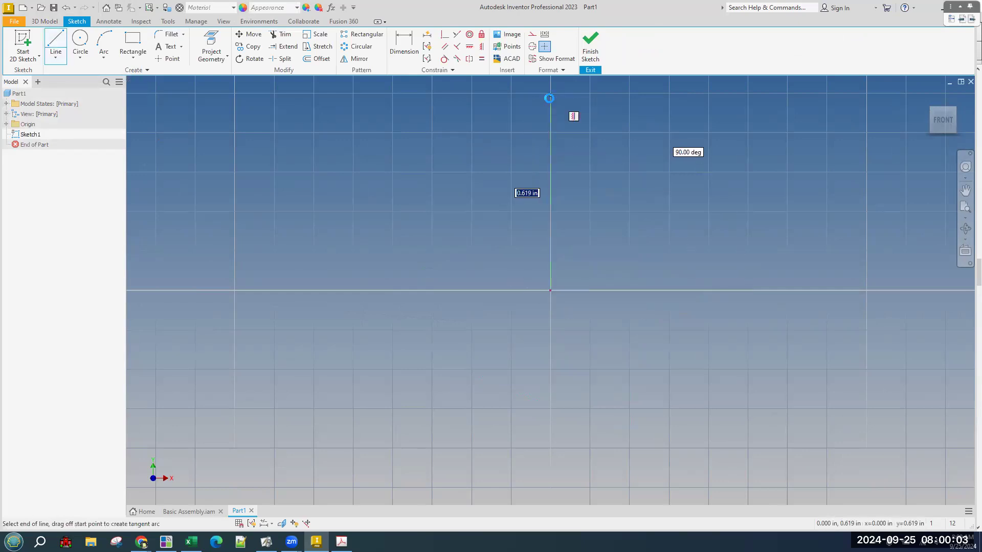
left_click(476, 169)
left_click(525, 227)
left_click(492, 260)
left_click(550, 290)
left_click(590, 45)
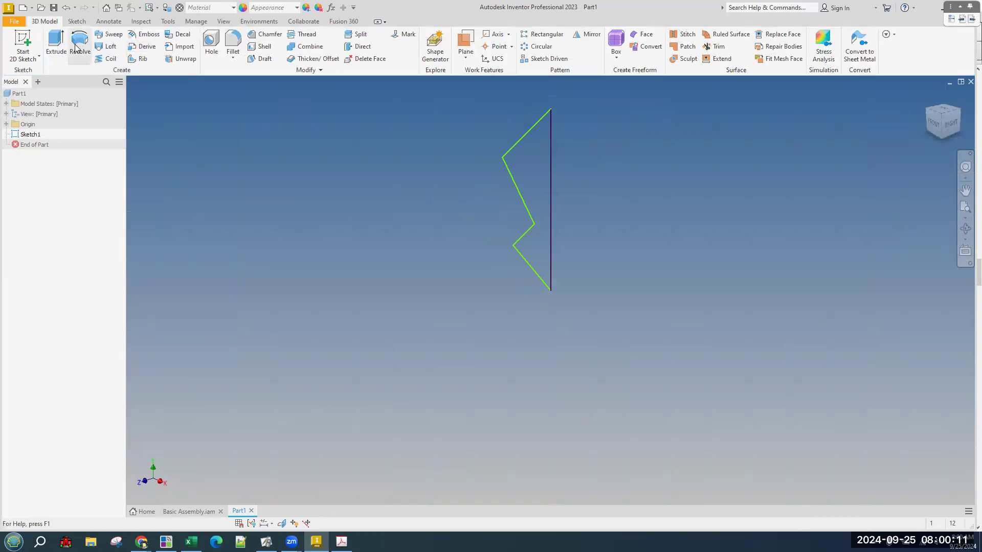
Start extruding Sketch1's profile and orbit to inspect the 1 in solid preview.
left_click(57, 43)
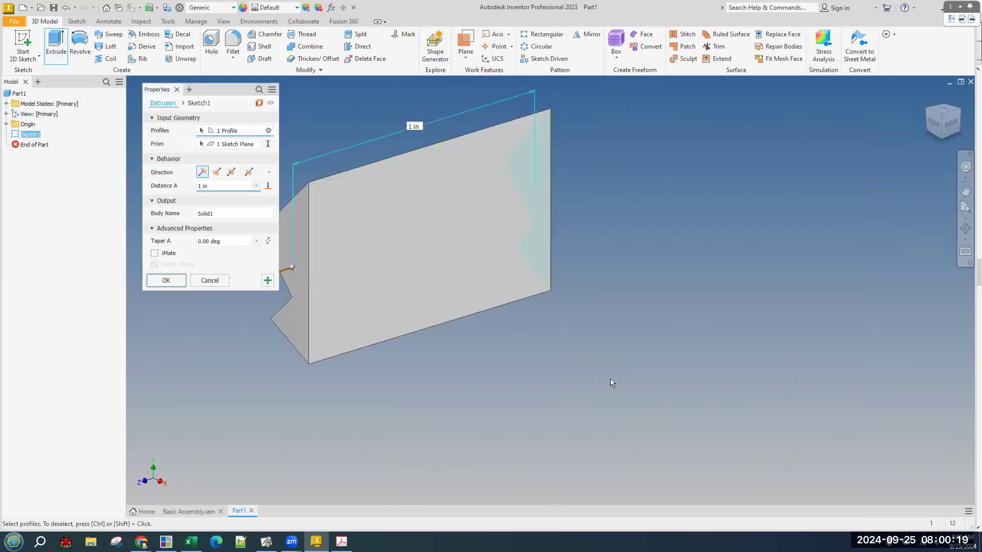
mouse_move(610, 379)
middle_mouse_down("shift")
mouse_move(649, 373)
mouse_move(643, 379)
mouse_move(668, 384)
mouse_move(384, 299)
middle_mouse_up("shift")
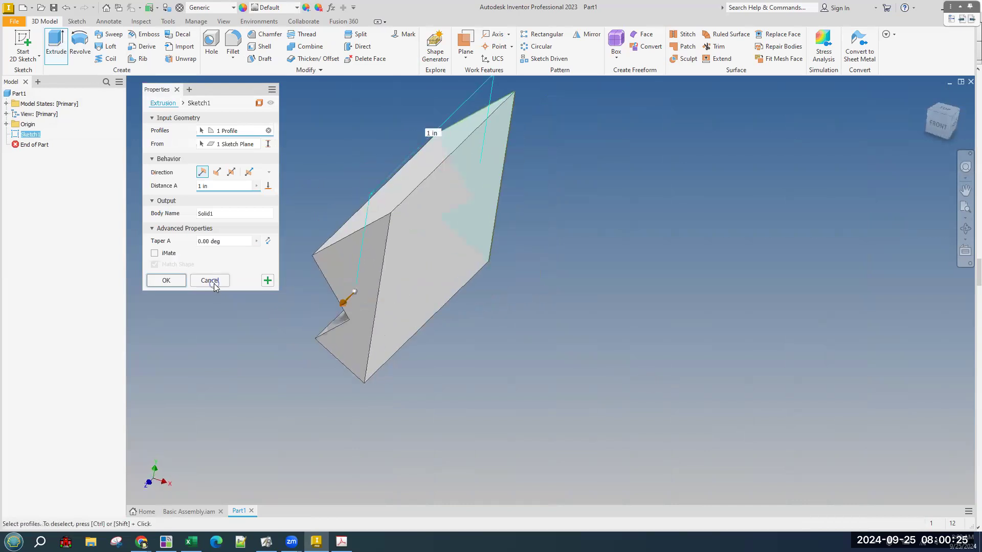
Cancel the extrusion, then preview and cancel a trial revolve about the vertical line.
left_click(214, 283)
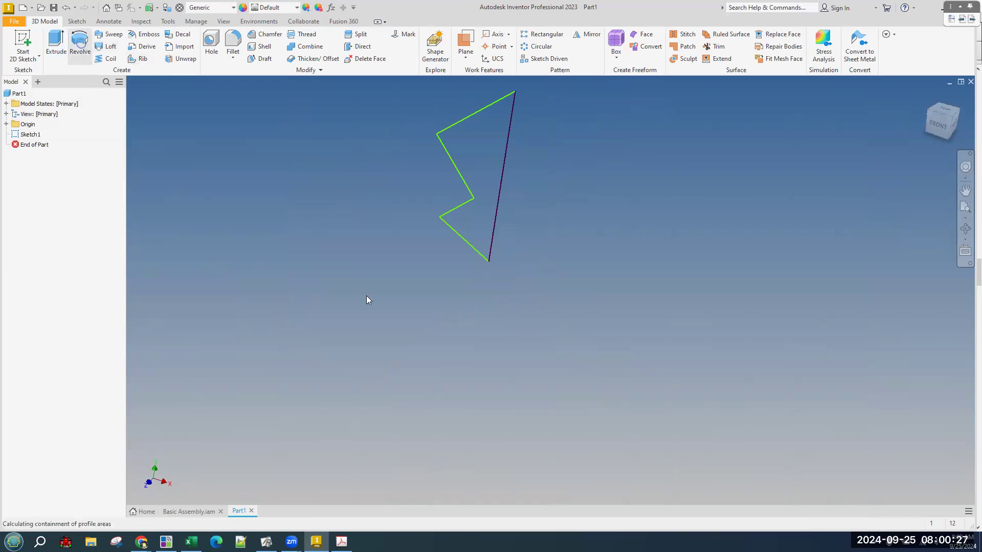
left_click(501, 174)
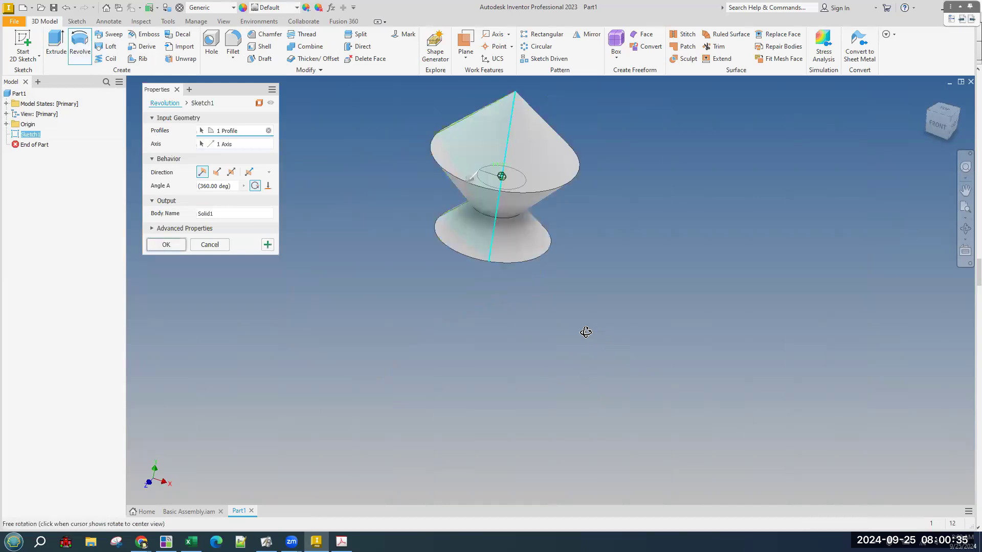
middle_click_drag(570, 344, 611, 307, "shift")
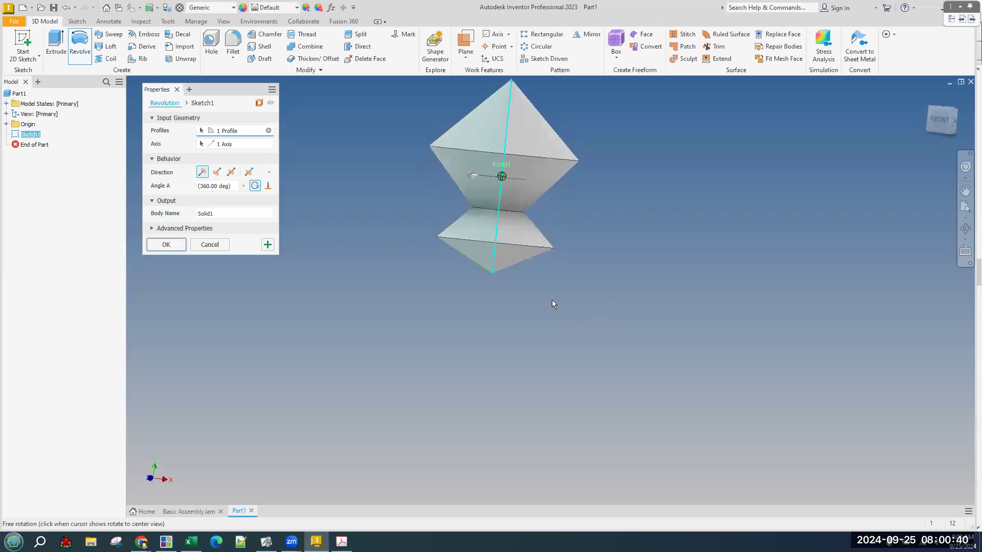
left_click(214, 249)
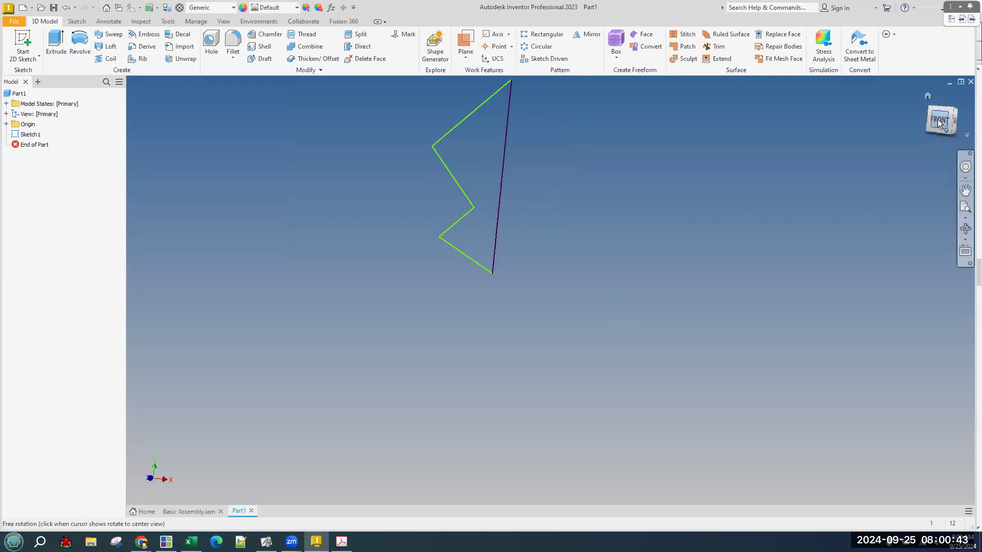
From the front view, start another revolve about the vertical line and abandon it.
mouse_move(724, 306)
middle_mouse_down()
mouse_move(662, 263)
mouse_move(620, 253)
middle_mouse_up()
left_click(83, 44)
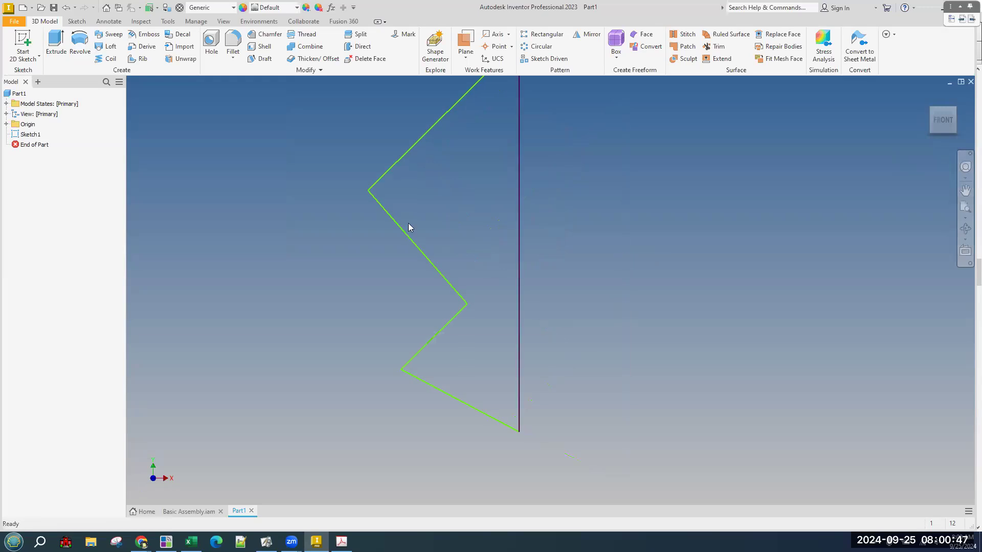
left_click(521, 269)
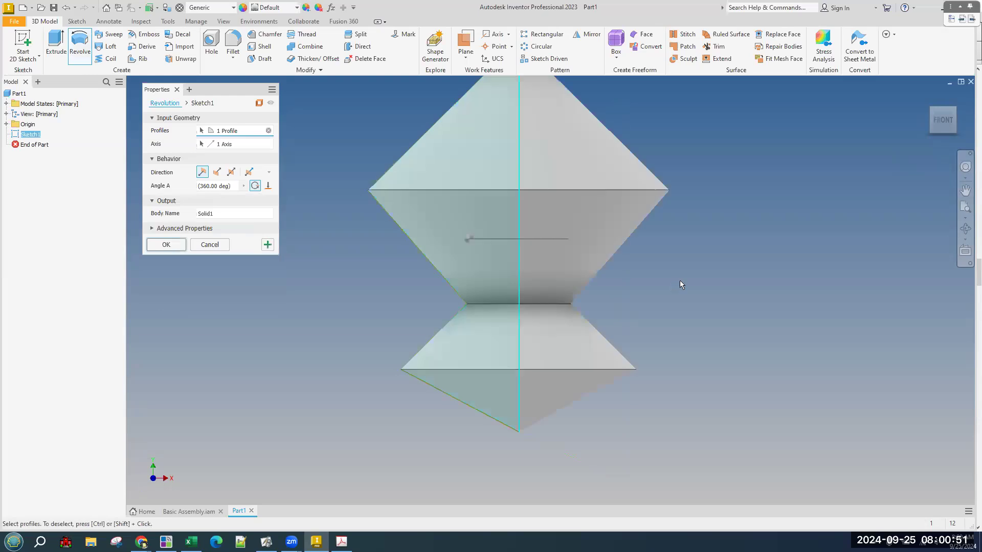
key("Escape")
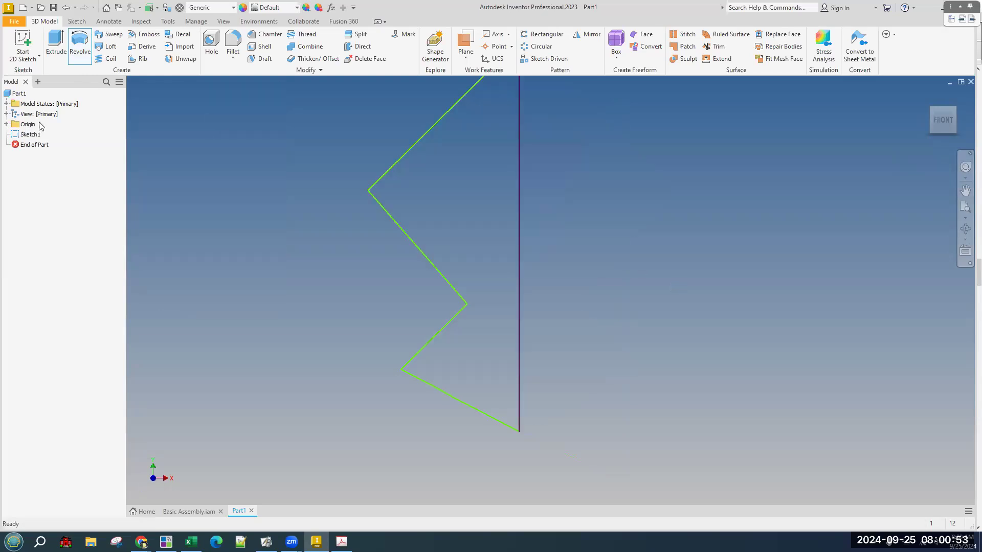
Edit Sketch1 and dimension the vertical line to 1.000.
right_click(37, 139)
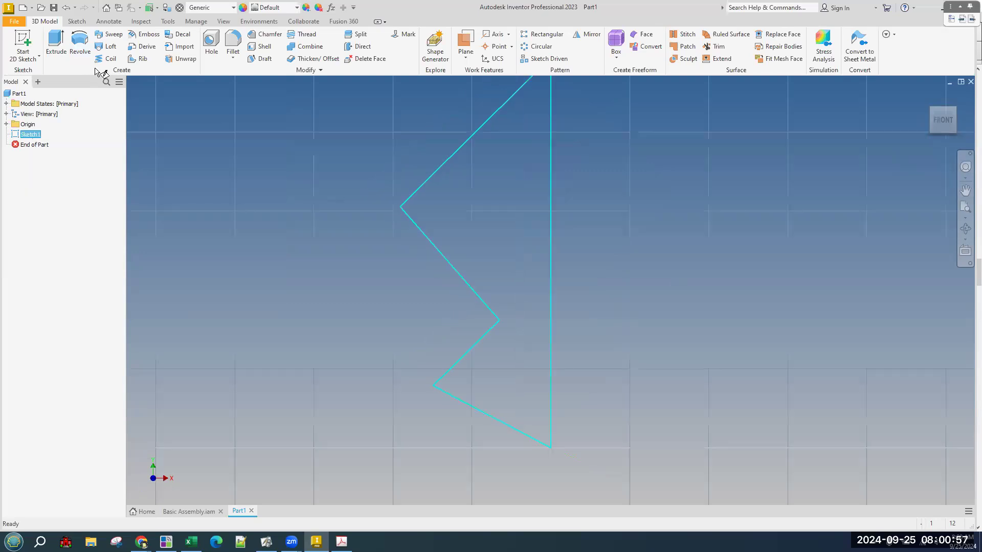
left_click(403, 44)
left_click(701, 314)
type("1")
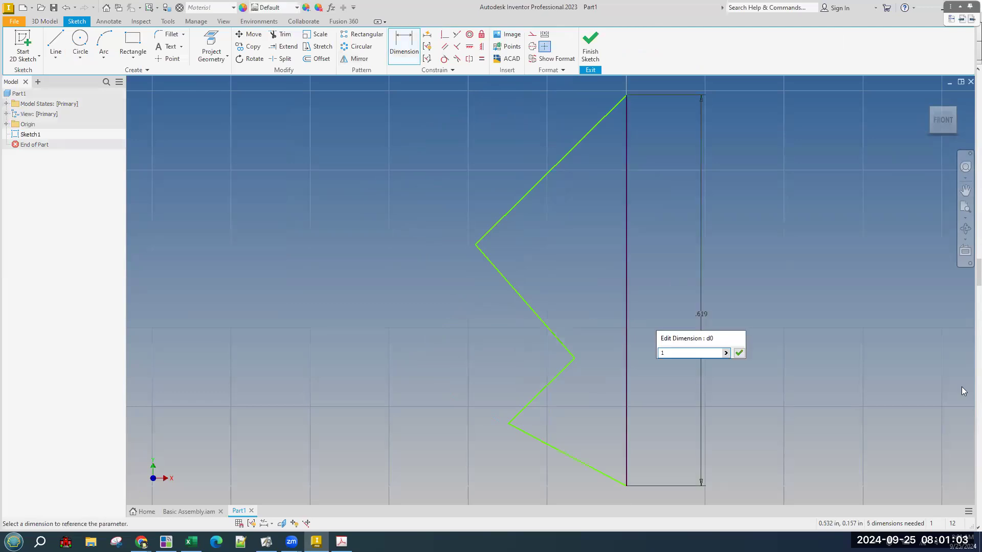
key("Return")
Dimension the upper outer corner 0.500 from the vertical line.
middle_click_drag(915, 353, 822, 399)
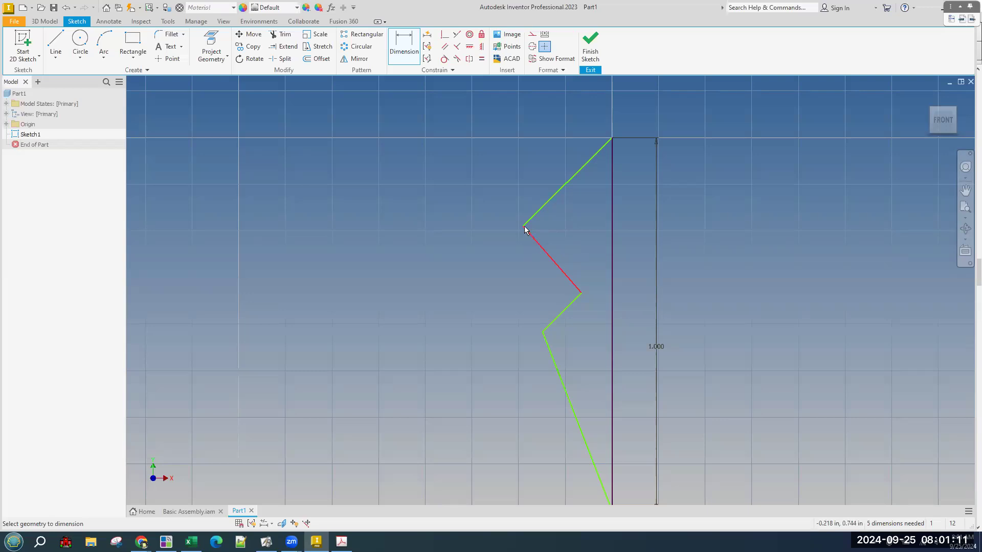
left_click(612, 239)
left_click(631, 248)
type(".5")
key("Return")
Finish the sketch and cancel a trial revolve about the vertical line.
left_click(594, 51)
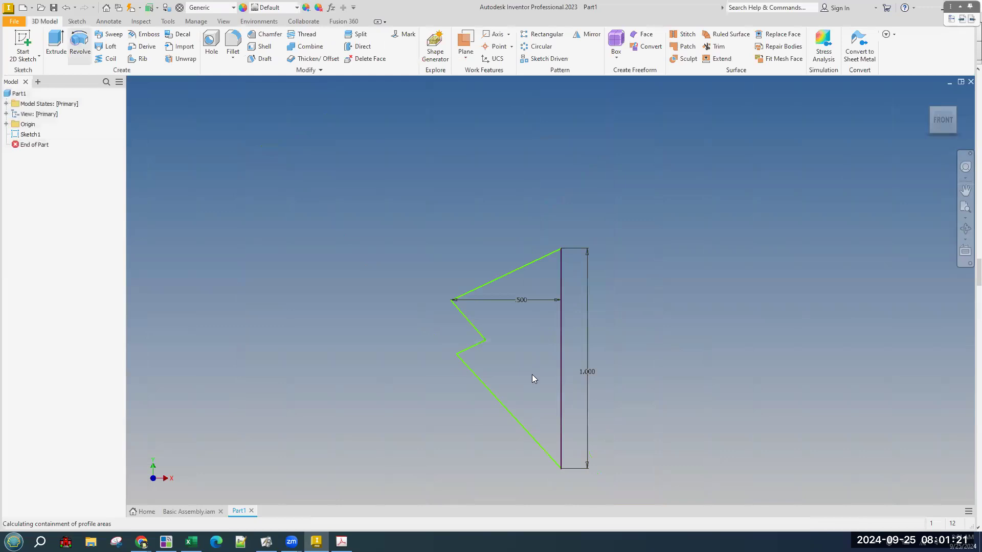
left_click(562, 374)
mouse_move(716, 305)
middle_mouse_down("shift")
mouse_move(766, 290)
mouse_move(767, 266)
mouse_move(755, 303)
middle_mouse_up("shift")
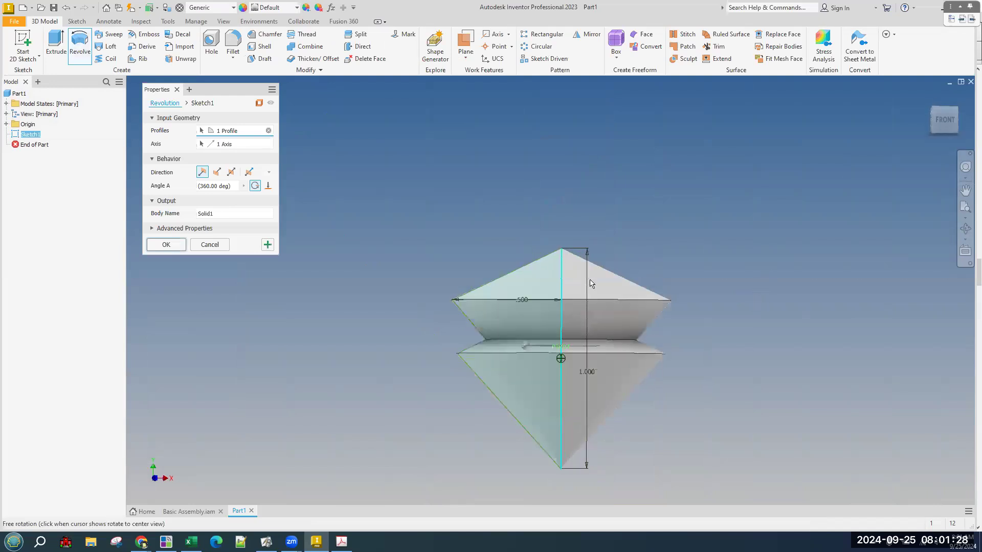
left_click(203, 246)
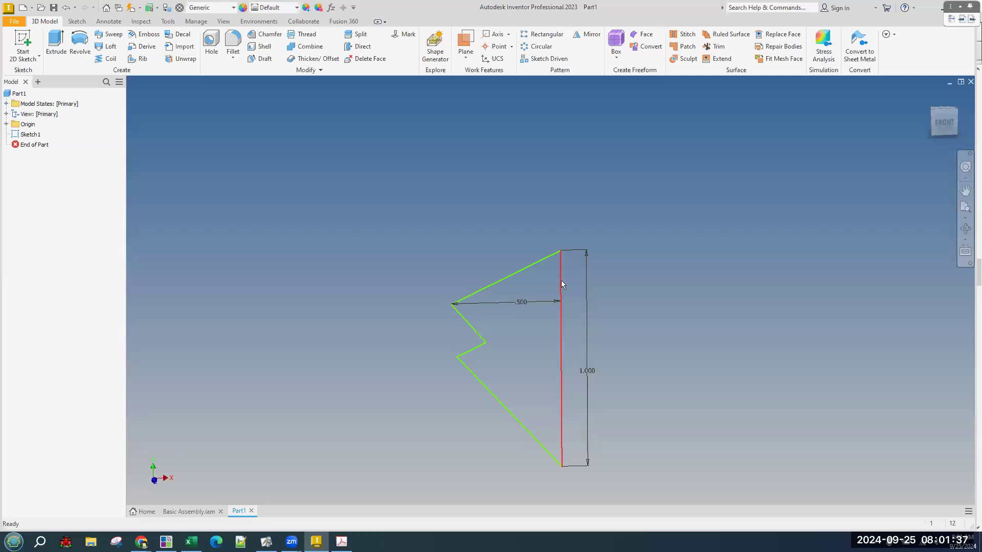
Preview a revolve about the sloped top edge, inspect it from several angles, and cancel.
left_click(72, 45)
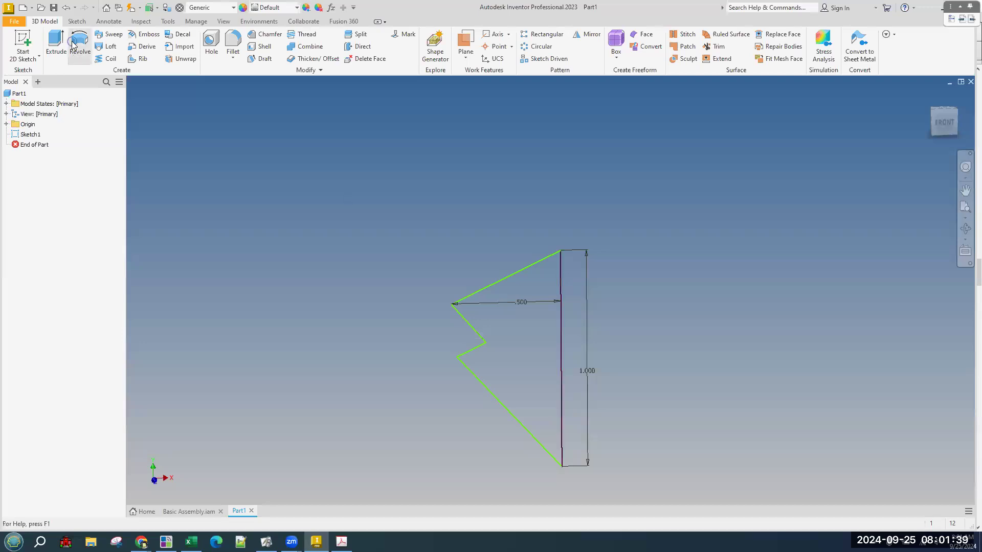
left_click(507, 280)
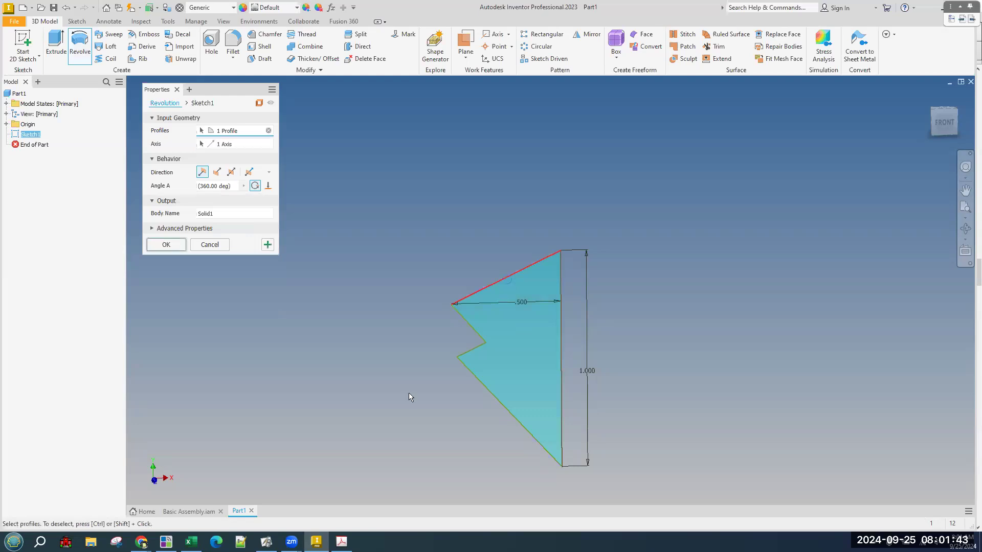
left_click_drag(522, 281, 537, 272)
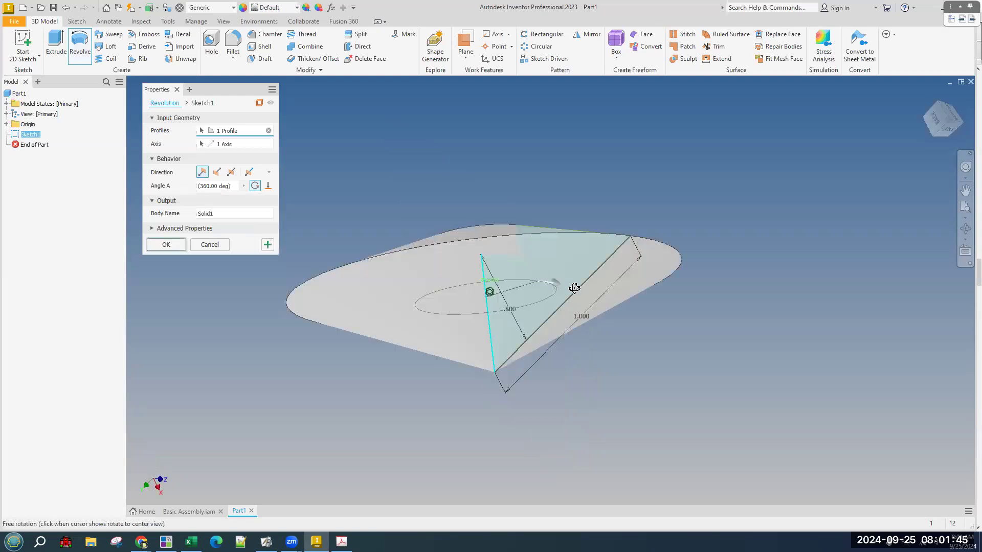
left_click_drag(591, 285, 617, 335)
middle_click_drag(618, 335, 588, 292, "shift")
left_click(211, 243)
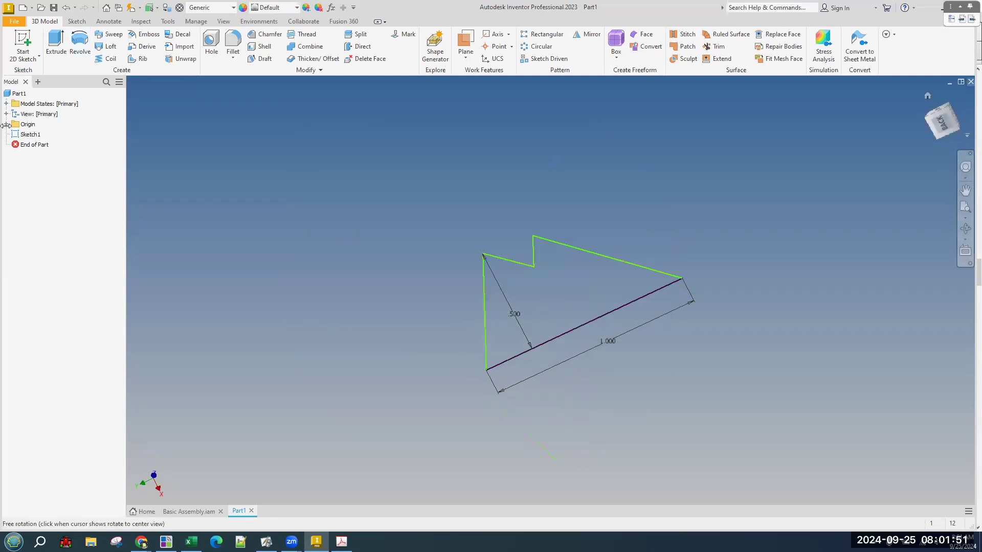
Close Part1 without saving and create a new blank Part2 from the quick-access New menu.
left_click(969, 84)
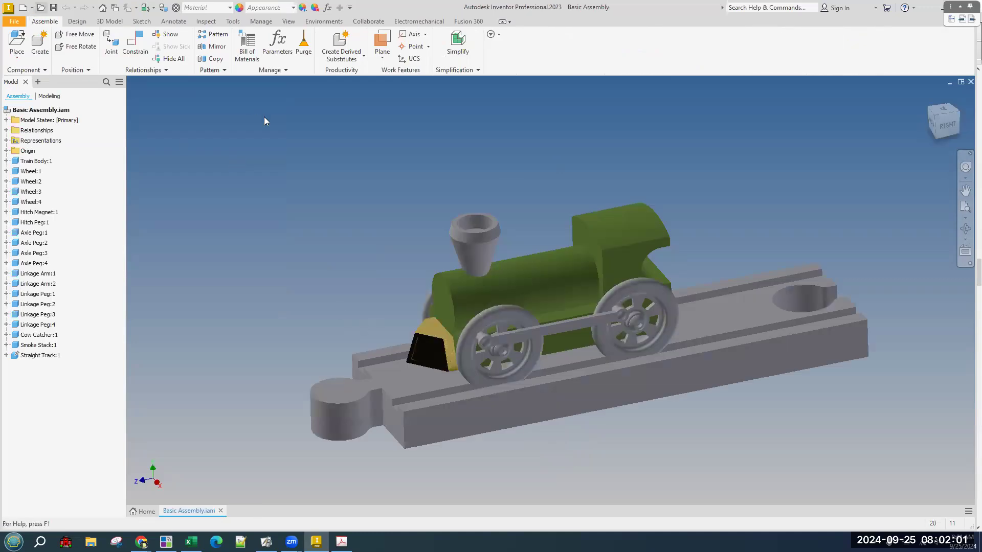
left_click(41, 8)
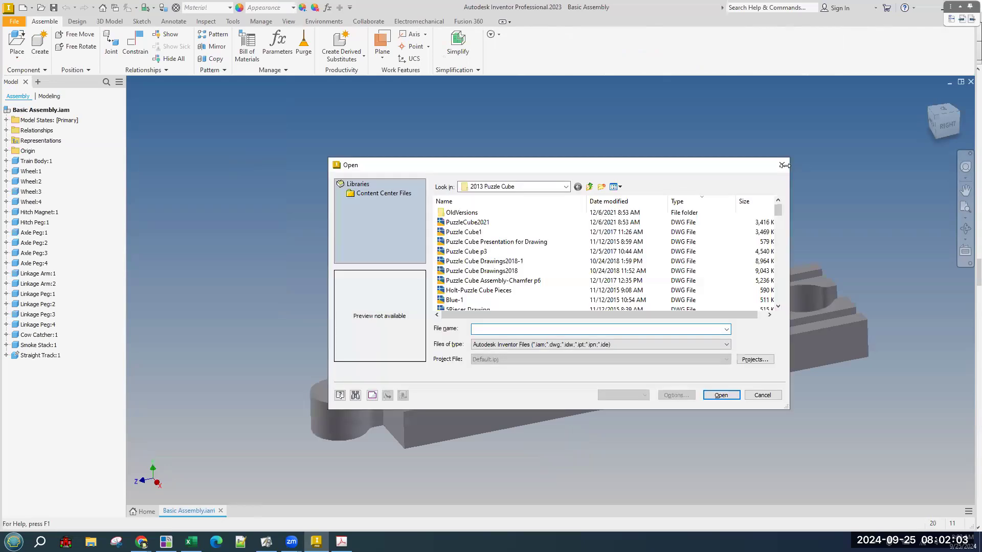
left_click(782, 165)
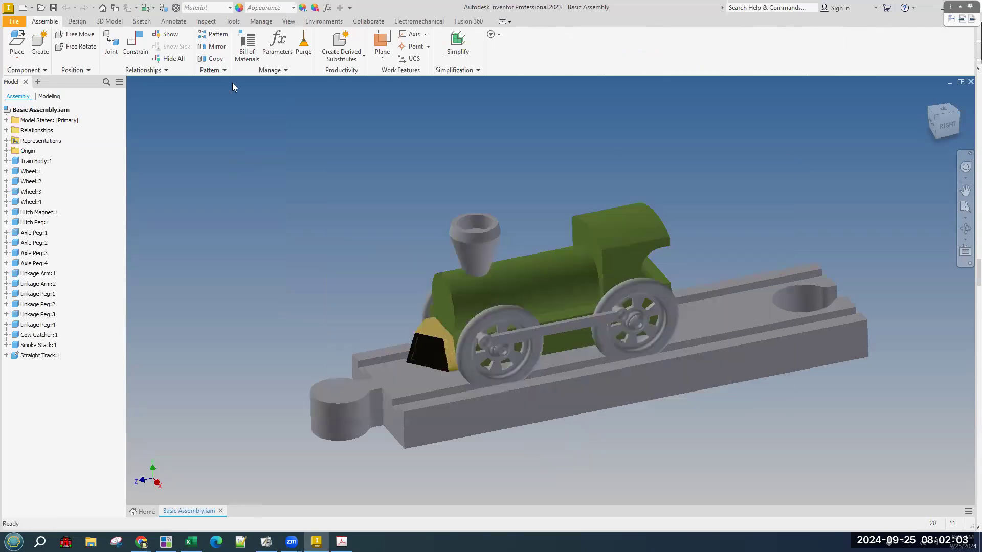
left_click(32, 7)
left_click(37, 75)
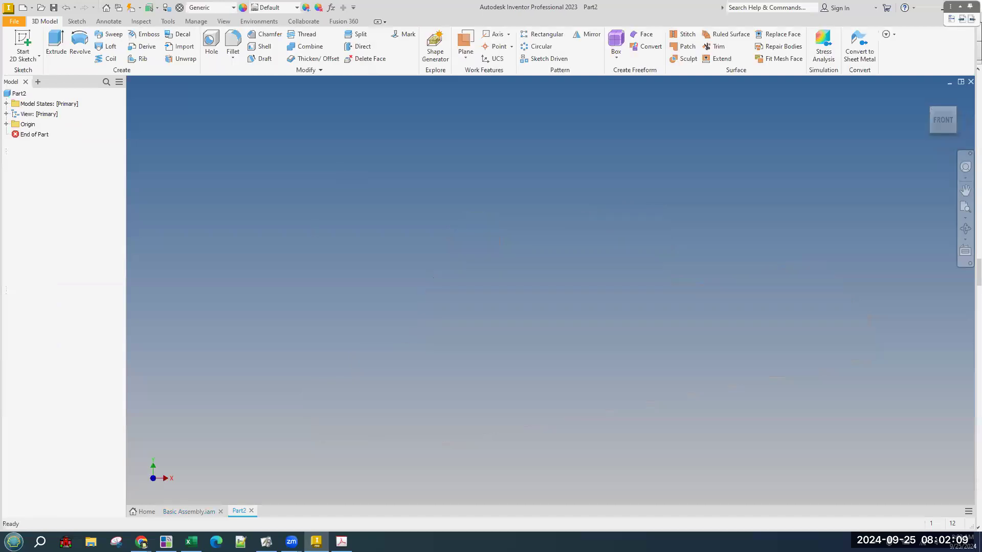
Bring up the Part #4: Hitch Peg drawing in Acrobat and trace its section and centreline in red pen.
key("alt+Tab")
scroll(609, 327, "up", 5)
scroll(568, 341, "down", 5)
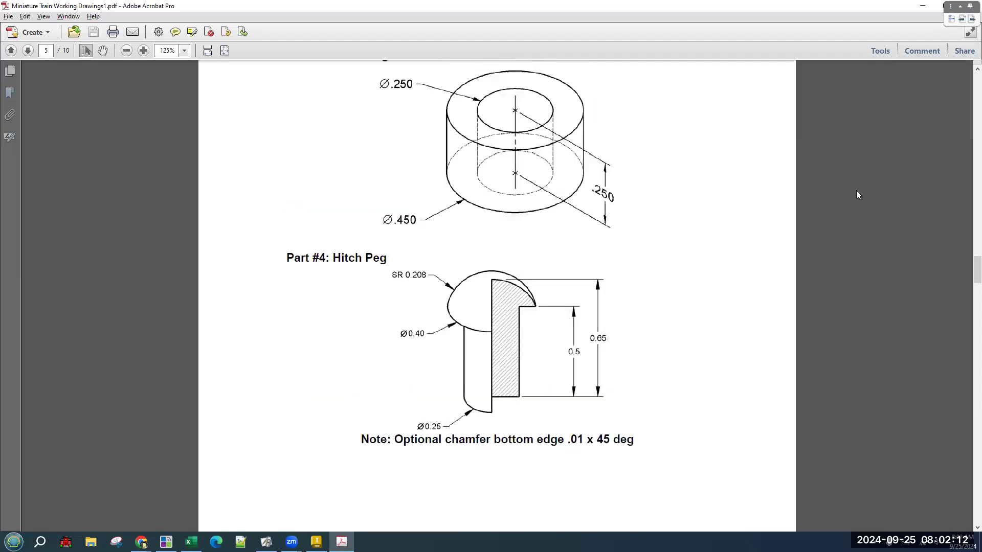
left_click(960, 10)
left_click(926, 121)
mouse_move(493, 282)
left_mouse_down()
mouse_move(494, 393)
mouse_move(514, 394)
left_mouse_up()
mouse_move(514, 342)
left_mouse_down()
mouse_move(512, 311)
mouse_move(533, 313)
left_mouse_up()
left_click_drag(509, 281, 494, 280)
left_click_drag(493, 230, 494, 247)
left_click_drag(489, 438, 490, 454)
mouse_move(495, 273)
left_mouse_down()
mouse_move(495, 301)
mouse_move(494, 269)
mouse_move(464, 302)
mouse_move(504, 313)
left_mouse_up()
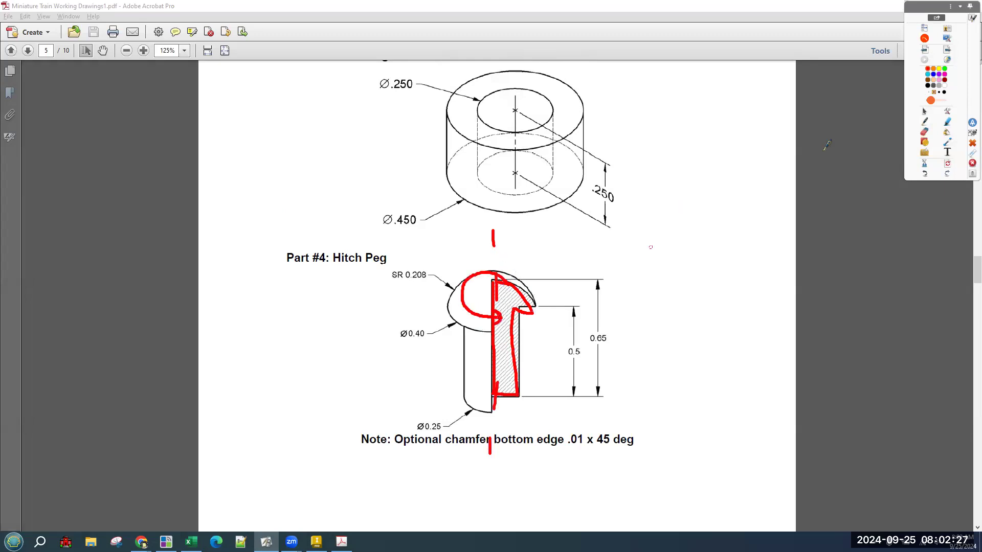
Clear the markup, then mark the section edge, the 0.65 height dimension and the bottom edge.
left_click(947, 163)
left_click(604, 305)
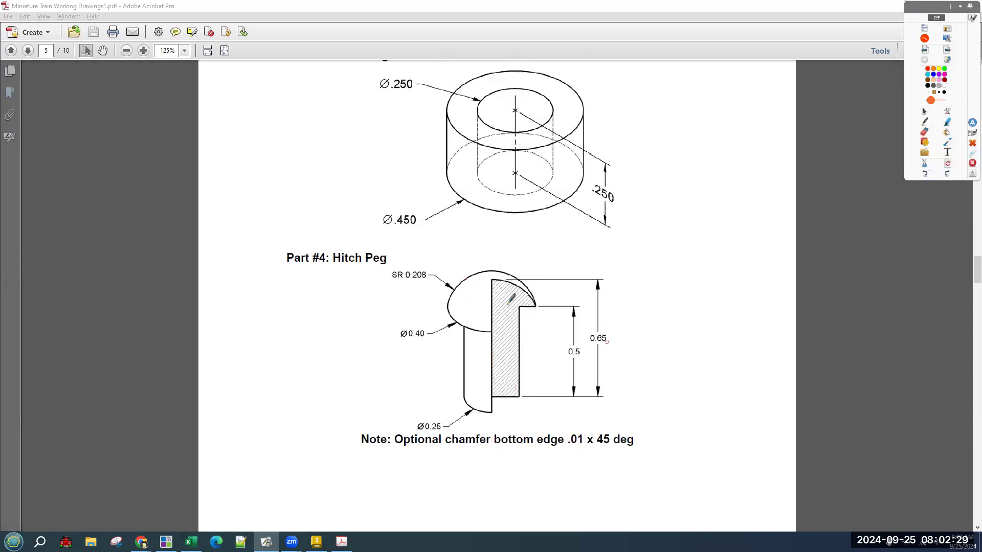
left_click_drag(492, 279, 496, 410)
left_click_drag(588, 345, 610, 341)
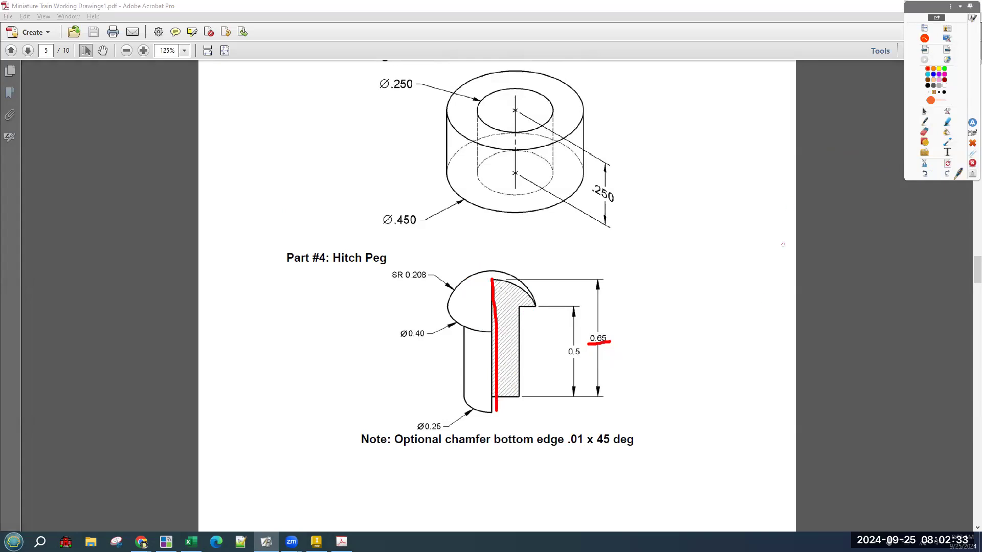
left_click(947, 163)
mouse_move(462, 399)
left_mouse_down()
mouse_move(514, 398)
mouse_move(412, 411)
mouse_move(404, 434)
mouse_move(452, 425)
left_mouse_up()
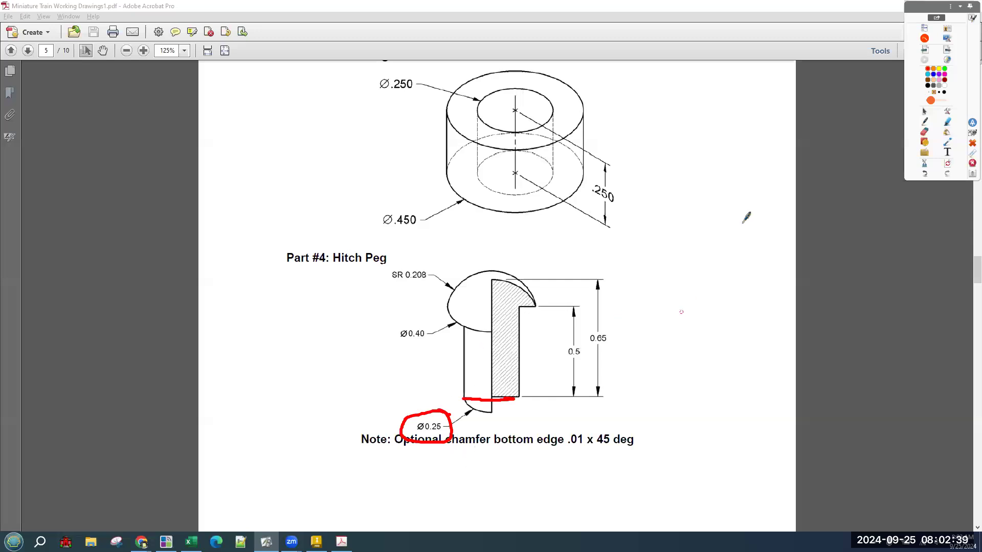
left_click(947, 164)
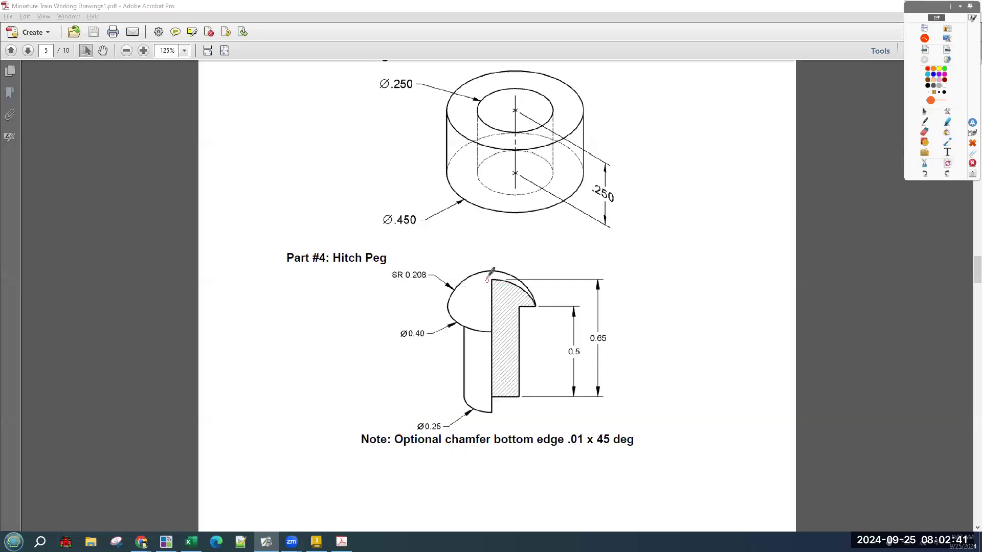
Retrace the peg's section edges and head, arrow toward 0.65, then erase everything and put the pen away.
mouse_move(492, 281)
left_mouse_down()
mouse_move(492, 401)
mouse_move(520, 399)
left_mouse_up()
mouse_move(446, 427)
left_mouse_down()
mouse_move(433, 441)
mouse_move(451, 453)
left_mouse_up()
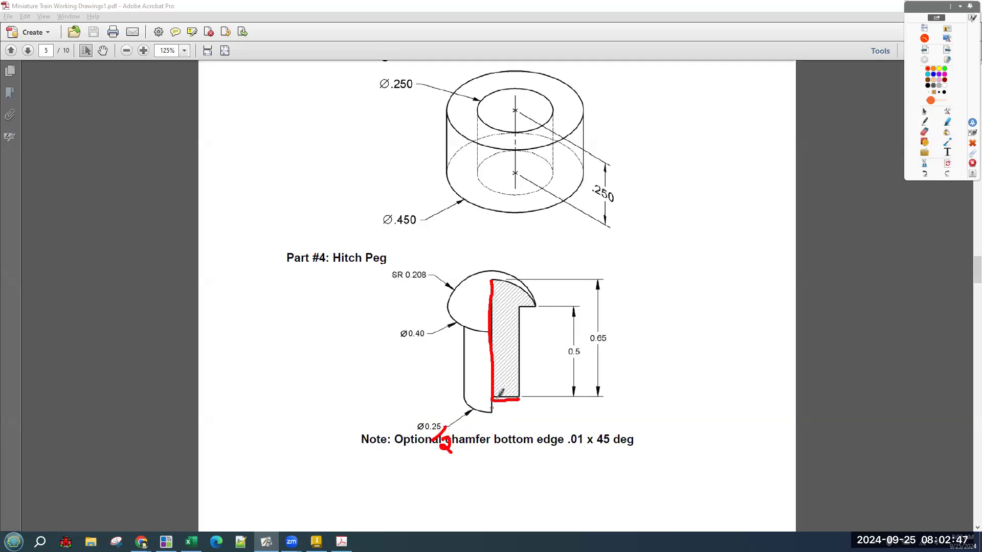
left_click_drag(519, 397, 518, 309)
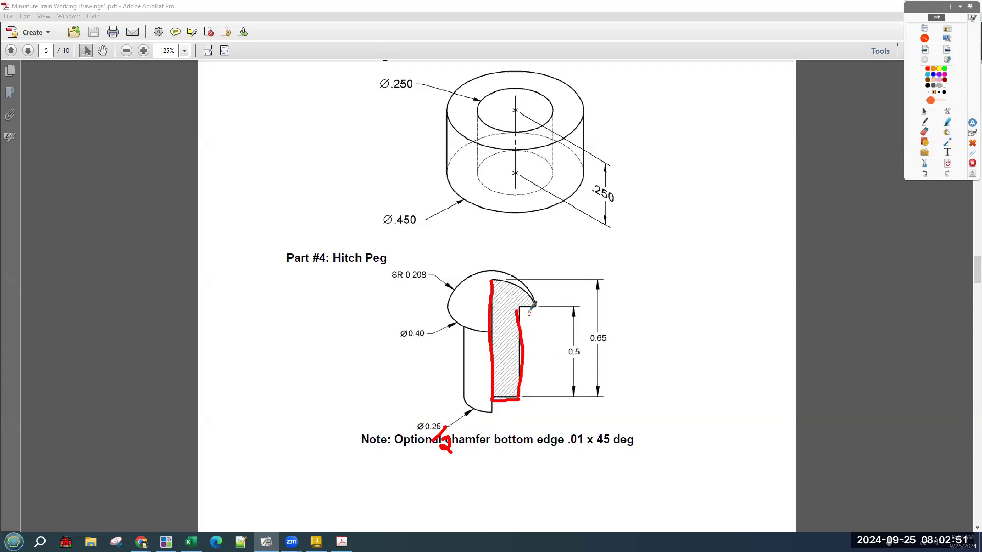
left_click_drag(521, 306, 535, 310)
mouse_move(443, 302)
left_mouse_down()
mouse_move(449, 312)
mouse_move(538, 312)
mouse_move(537, 296)
mouse_move(438, 298)
left_mouse_up()
left_click(947, 163)
left_click_drag(438, 296, 585, 311)
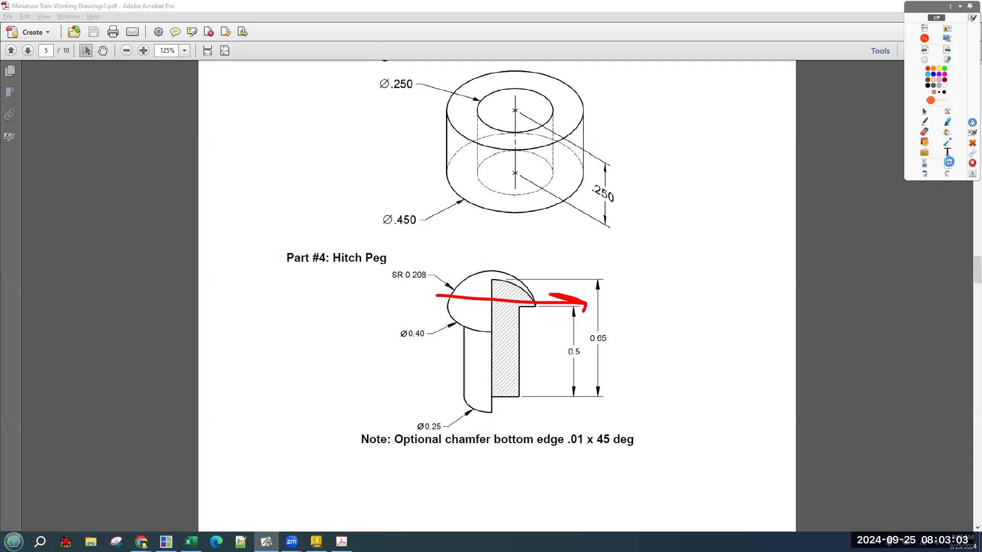
left_click(947, 164)
left_click(923, 111)
Restore the Acrobat drawings window to a smaller size.
left_click(759, 2)
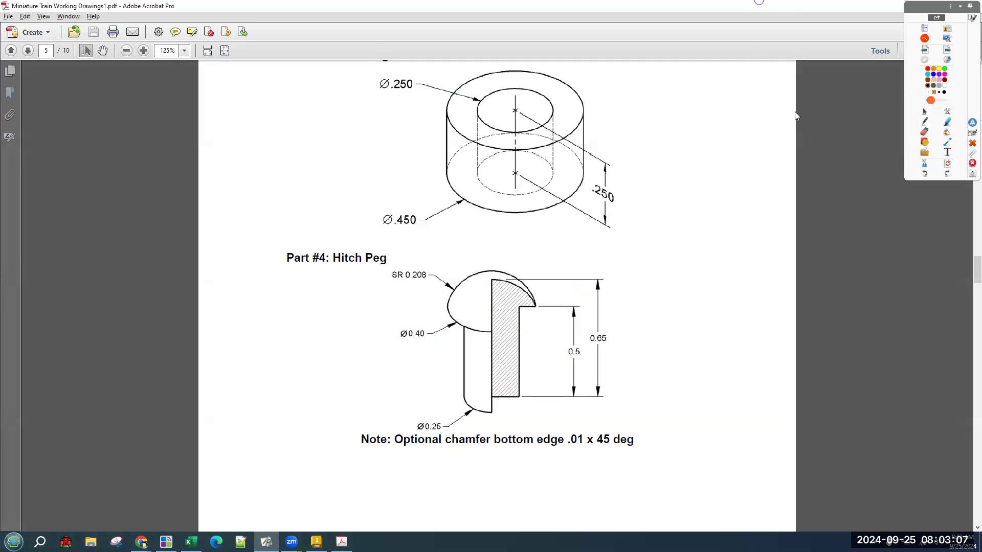
double_click(759, 2)
scroll(732, 312, "down", 3)
Shrink the Acrobat drawing window at 100%, move the annotation palette aside, and return to Inventor's Part2.
mouse_move(771, 435)
left_mouse_down()
mouse_move(809, 430)
mouse_move(795, 428)
left_mouse_up()
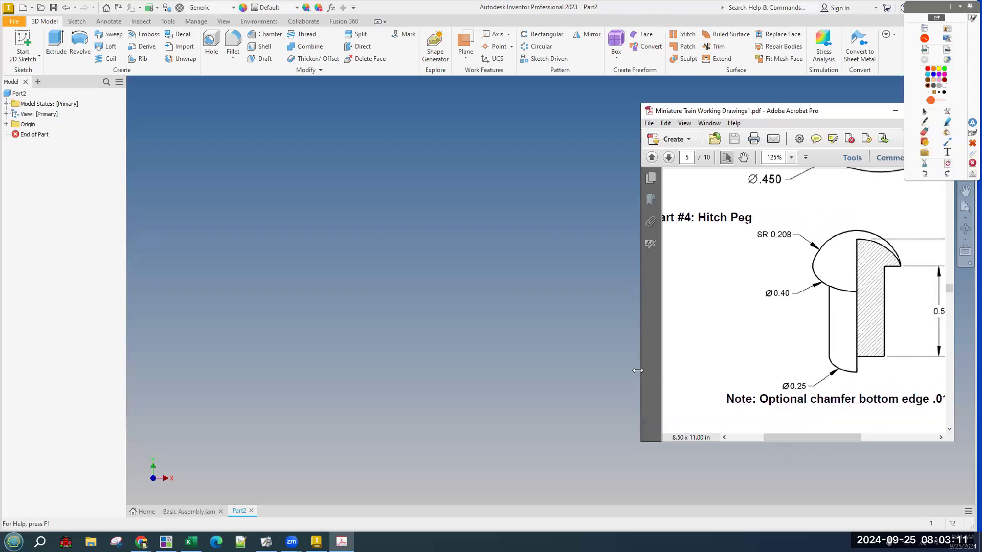
left_click_drag(637, 370, 742, 370)
mouse_move(850, 437)
left_mouse_down()
mouse_move(877, 441)
mouse_move(856, 439)
left_mouse_up()
scroll(833, 421, "down", 1, "ctrl")
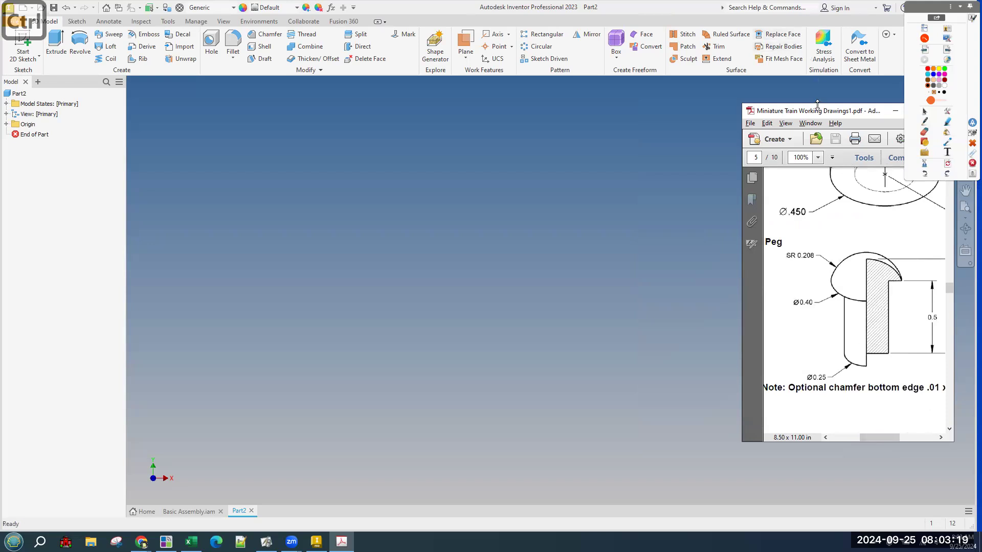
left_click_drag(817, 106, 817, 150)
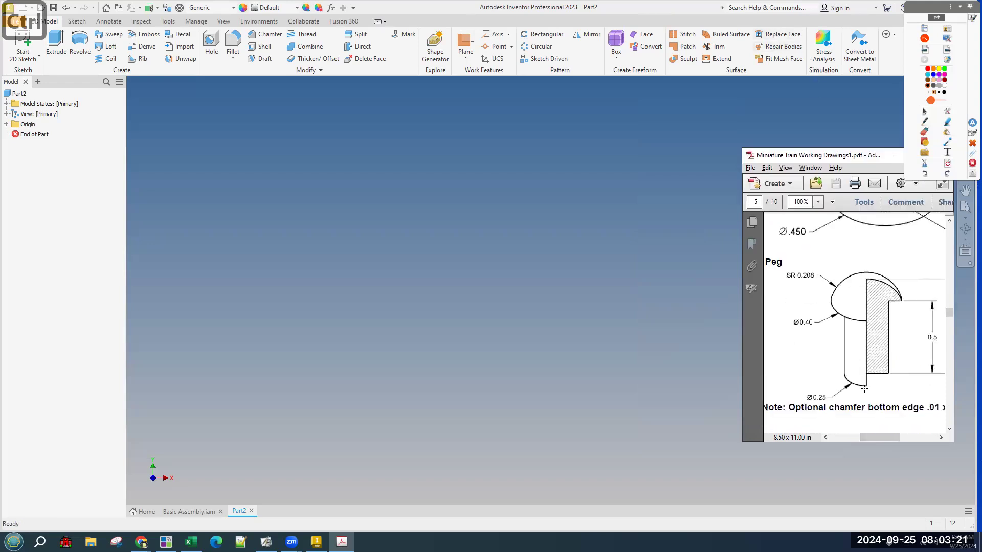
left_click_drag(933, 17, 865, 17)
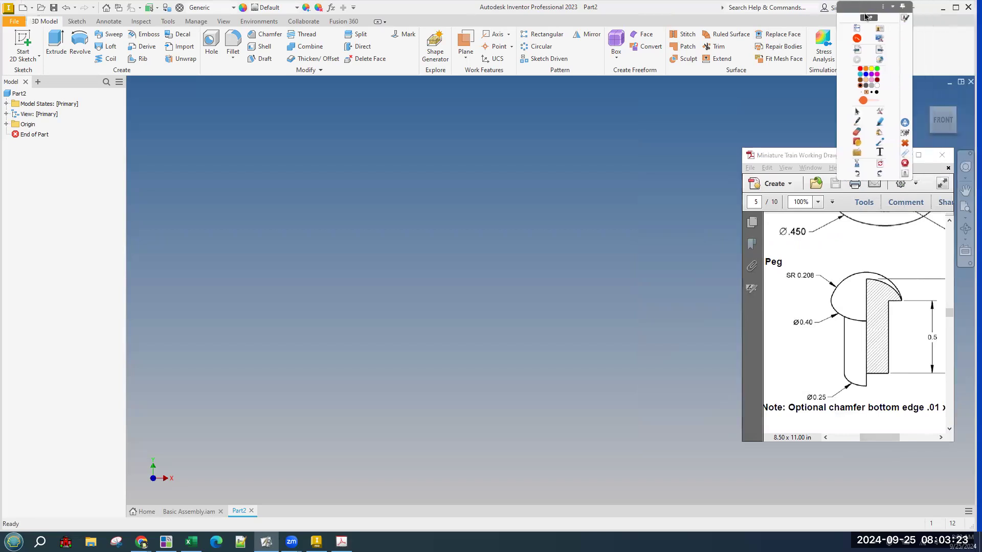
left_click(549, 272)
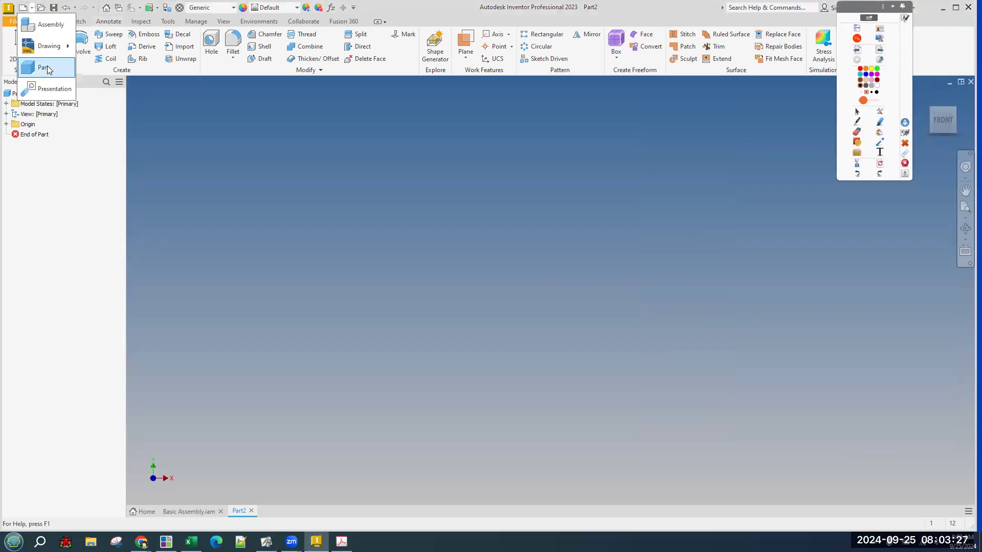
Create a new blank Part3, check the Part2 tab, and start a 2D sketch in Part3.
left_click(47, 65)
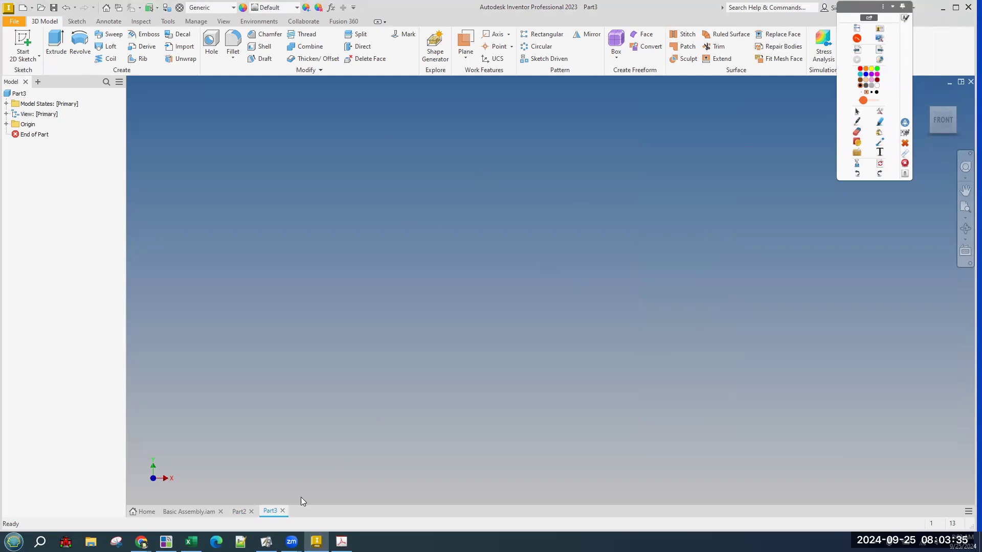
left_click(242, 513)
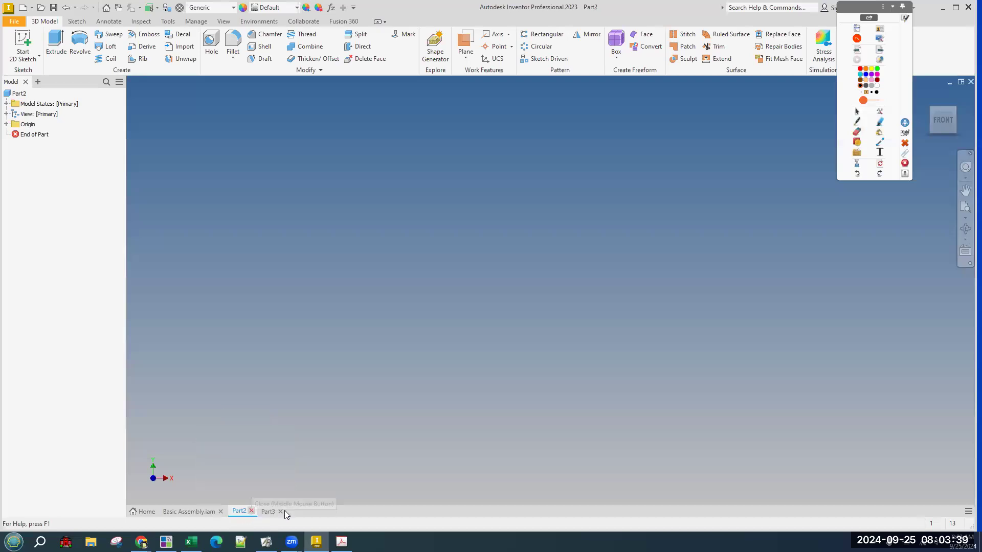
left_click(267, 512)
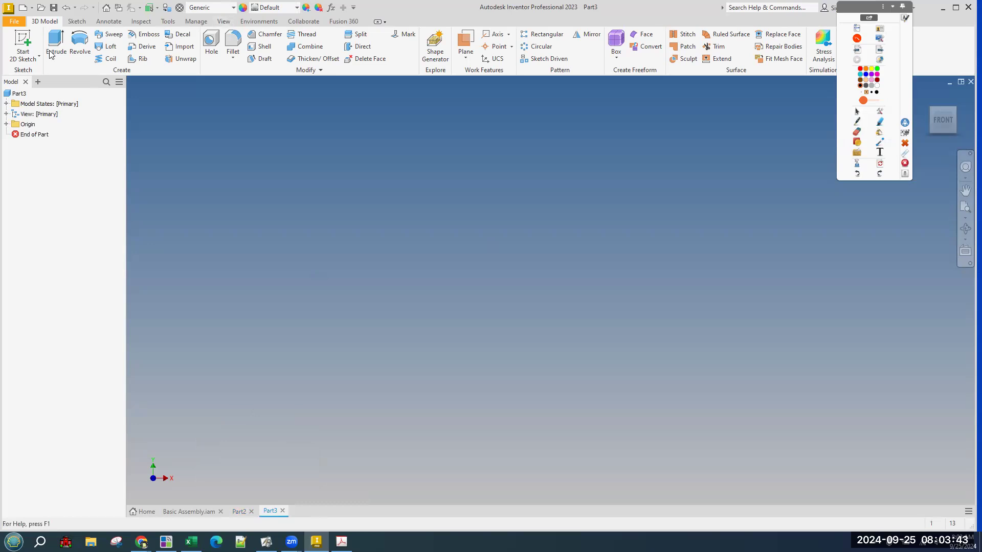
left_click(22, 41)
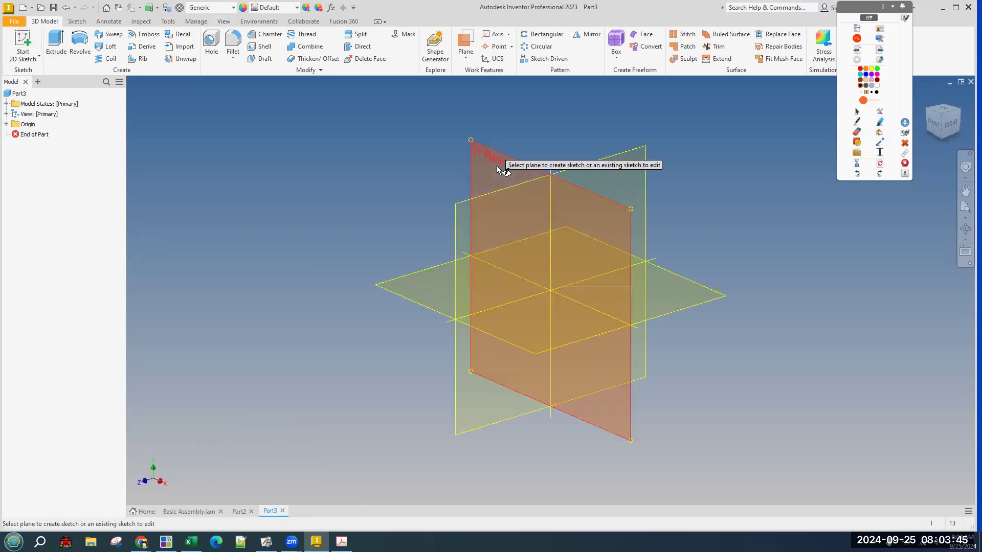
On a vertical origin plane, draw a single vertical line up from the origin and stretch it taller.
left_click(495, 165)
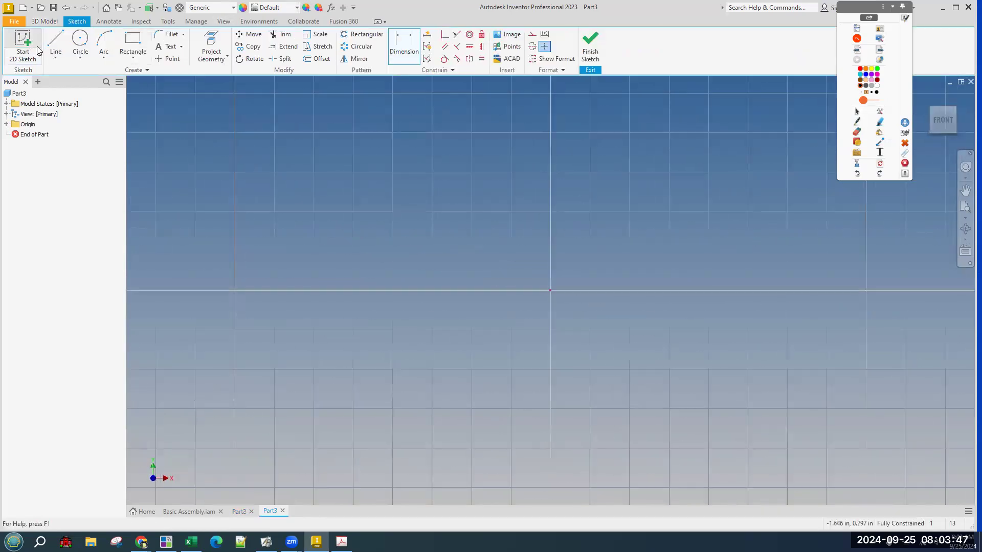
left_click(550, 290)
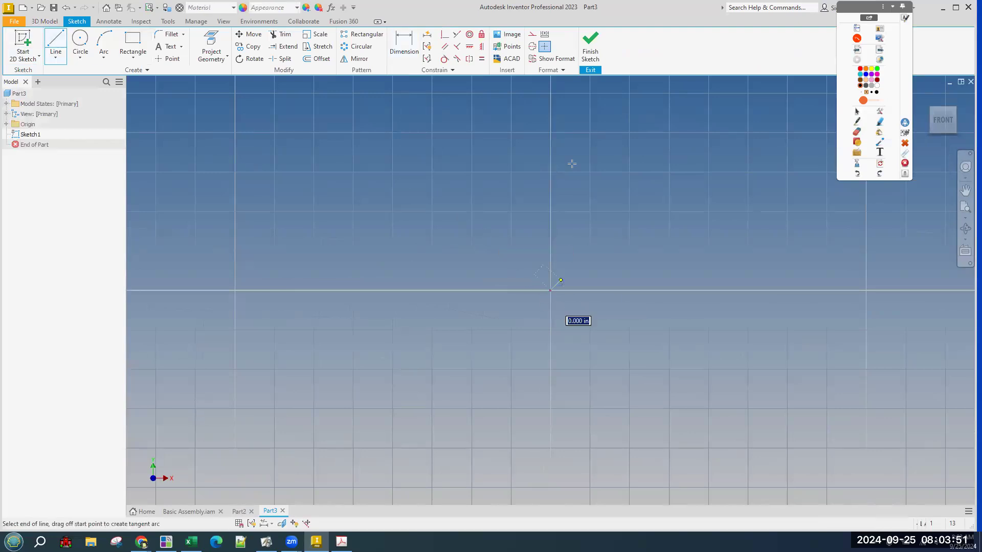
left_click(549, 142)
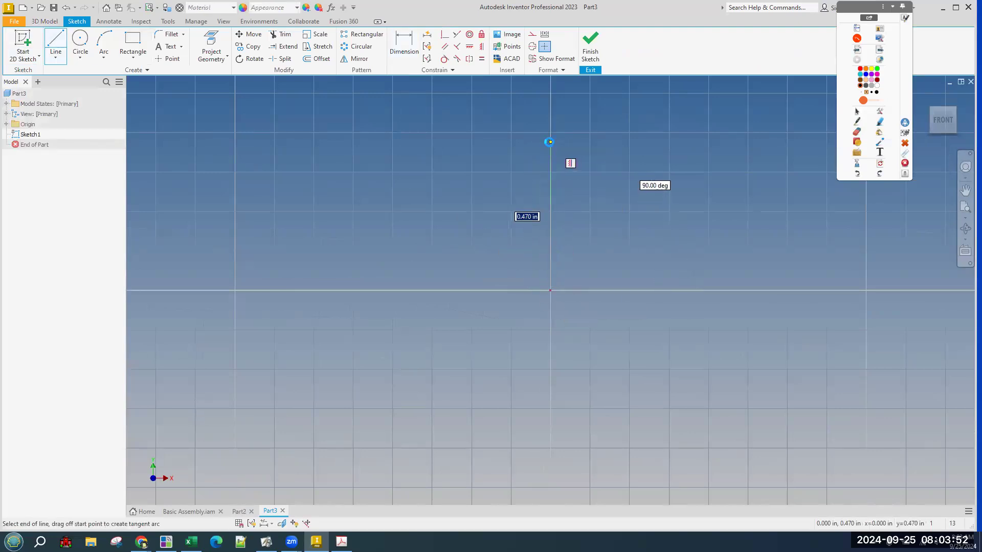
right_click(606, 119)
left_click(637, 120)
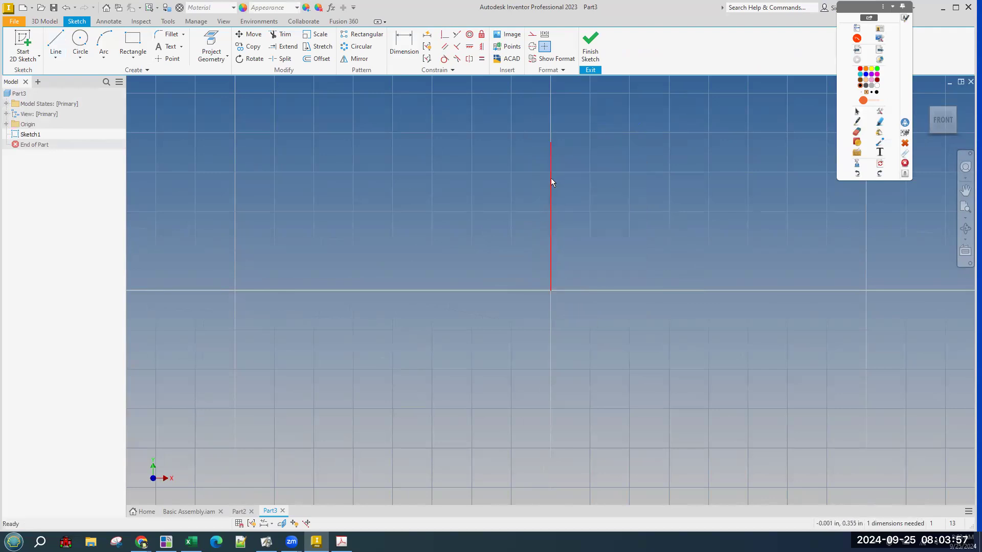
left_click_drag(548, 120, 550, 109)
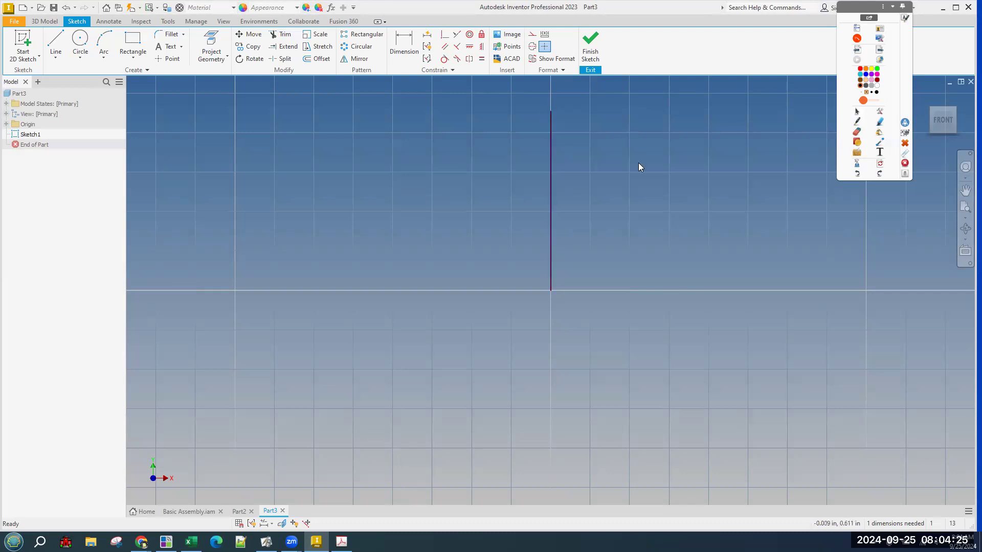
Bring the Hitch Peg drawing PDF forward for reference.
left_click(551, 146)
left_click(748, 300)
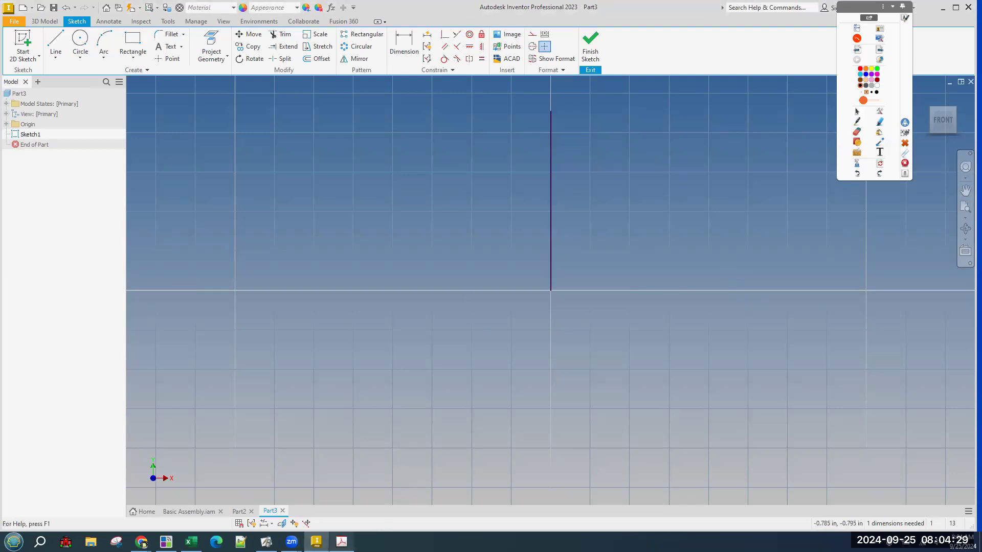
left_click(342, 542)
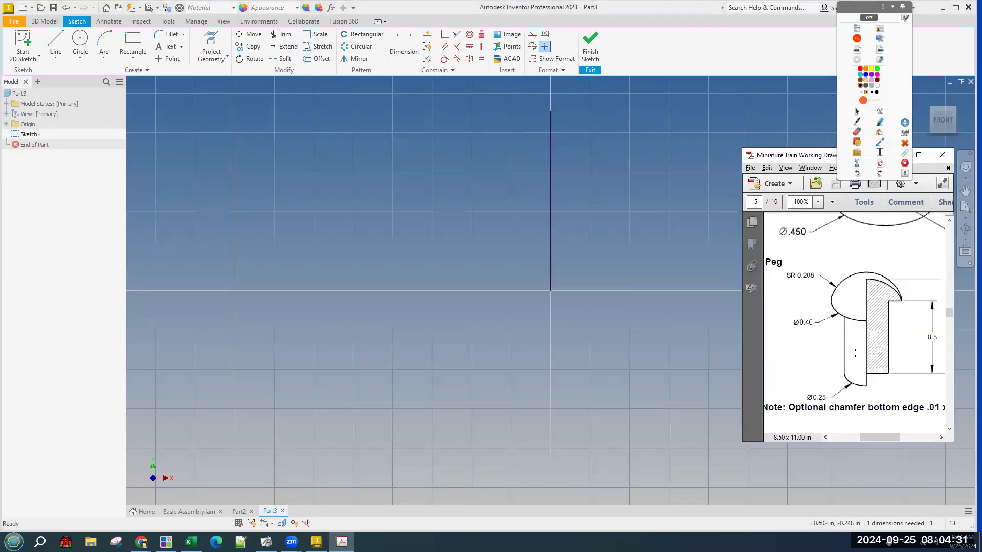
left_click_drag(873, 438, 878, 439)
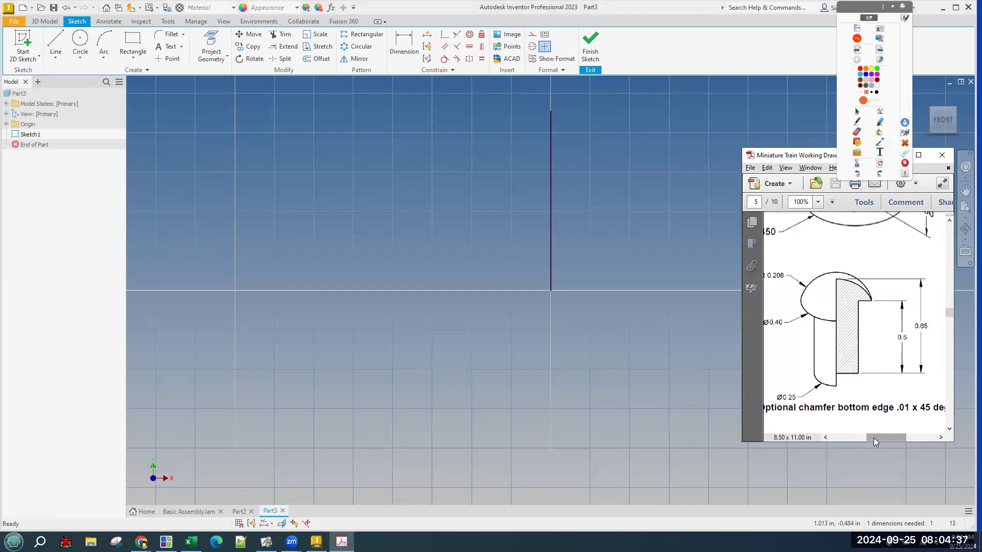
Check the 0.65 dimension and peg shape on the drawing, then return to Inventor.
left_click_drag(914, 315, 934, 335)
left_click(924, 328)
left_click_drag(831, 271, 852, 394)
left_click(295, 6)
Dimension the vertical sketch line to .650.
key("d")
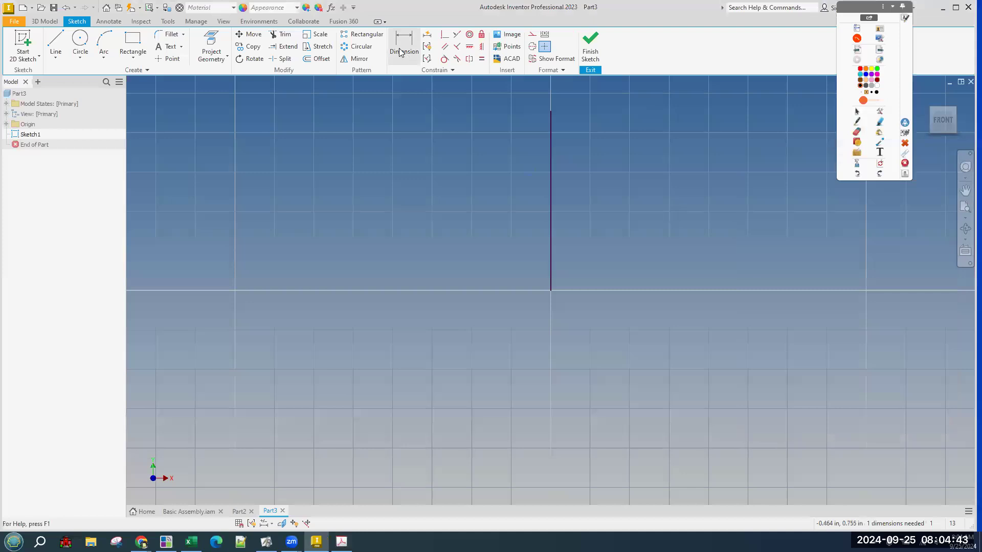
left_click(553, 261)
left_click(517, 260)
type(".65")
key("Return")
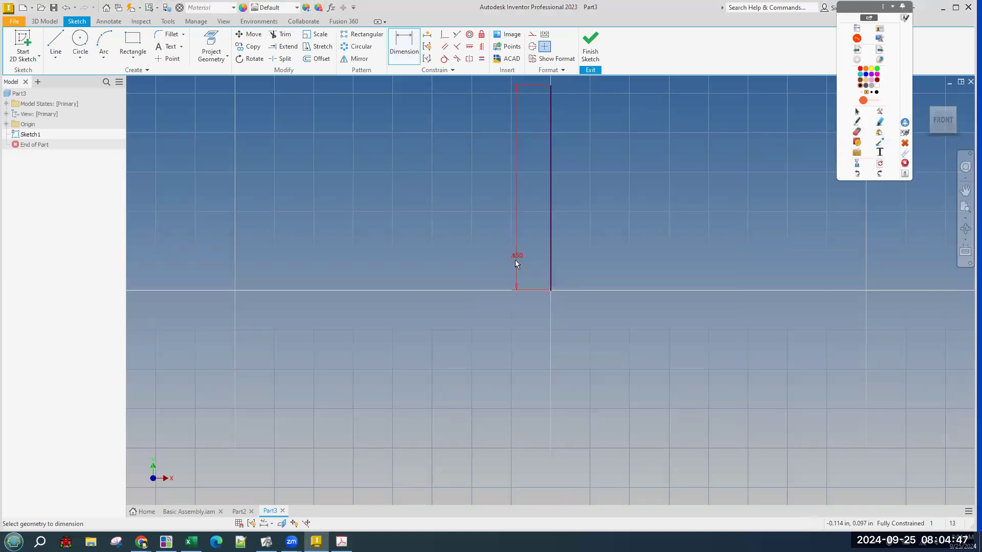
scroll(523, 315, "down", 3)
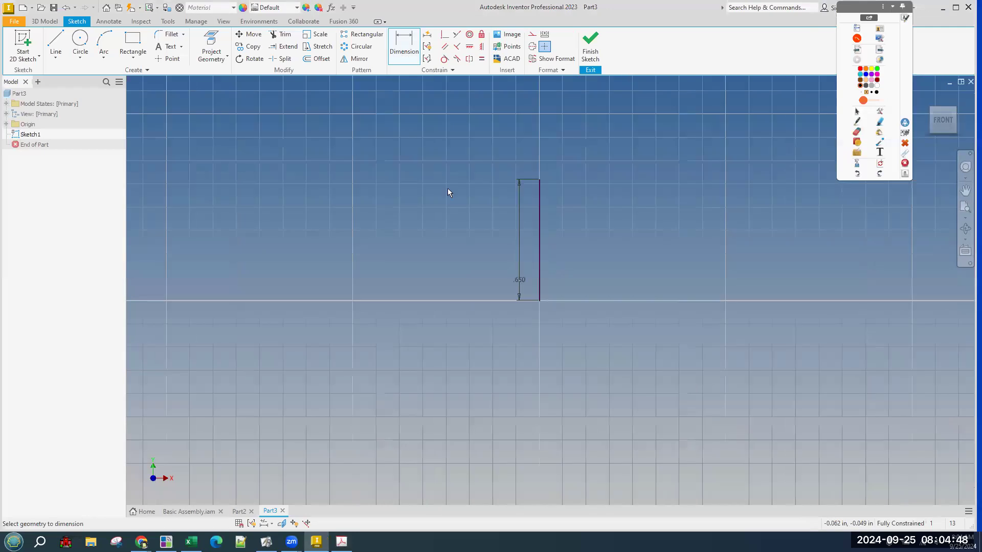
left_click(169, 22)
Set 16 snaps per minor grid line on the Sketch tab of Document Settings.
left_click(191, 47)
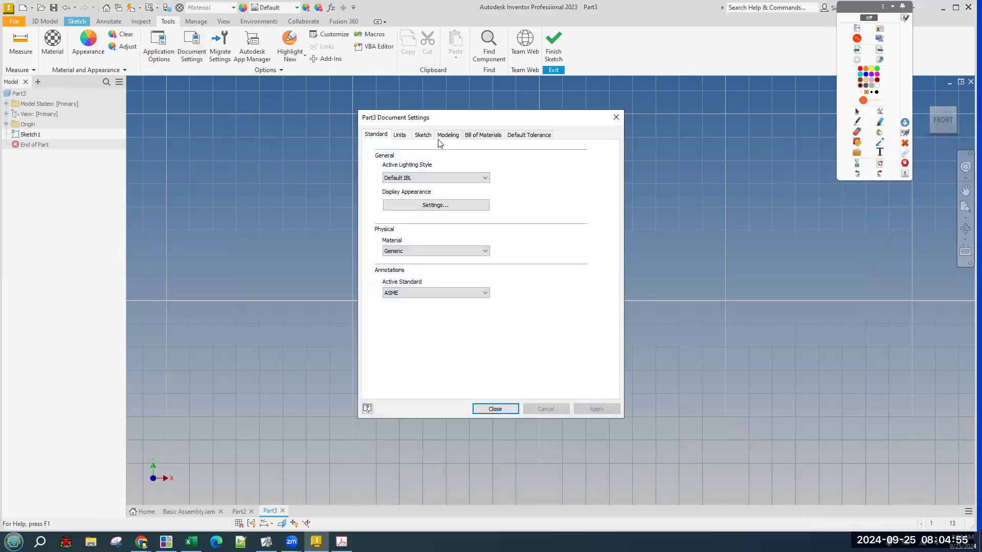
left_click(424, 135)
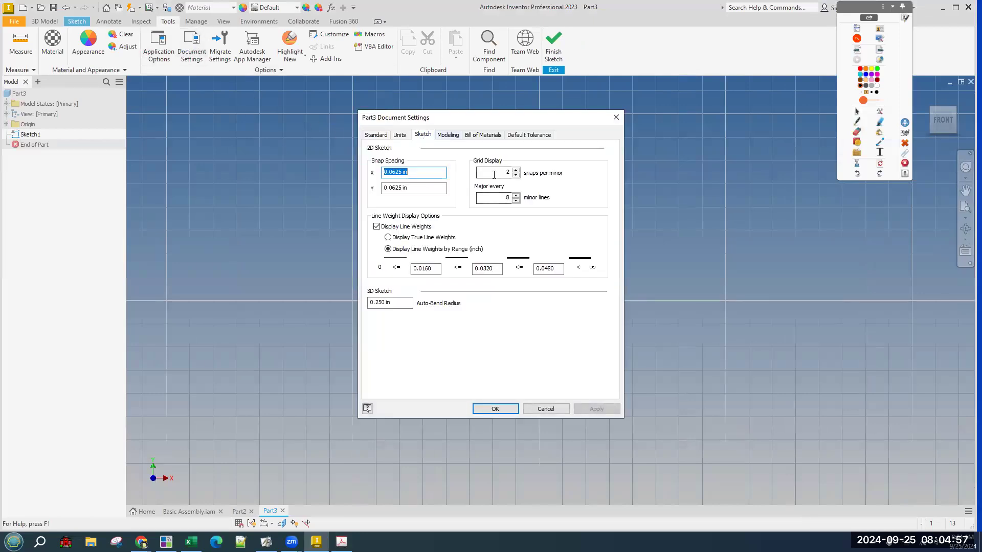
left_click(494, 175)
type("16")
key("Return")
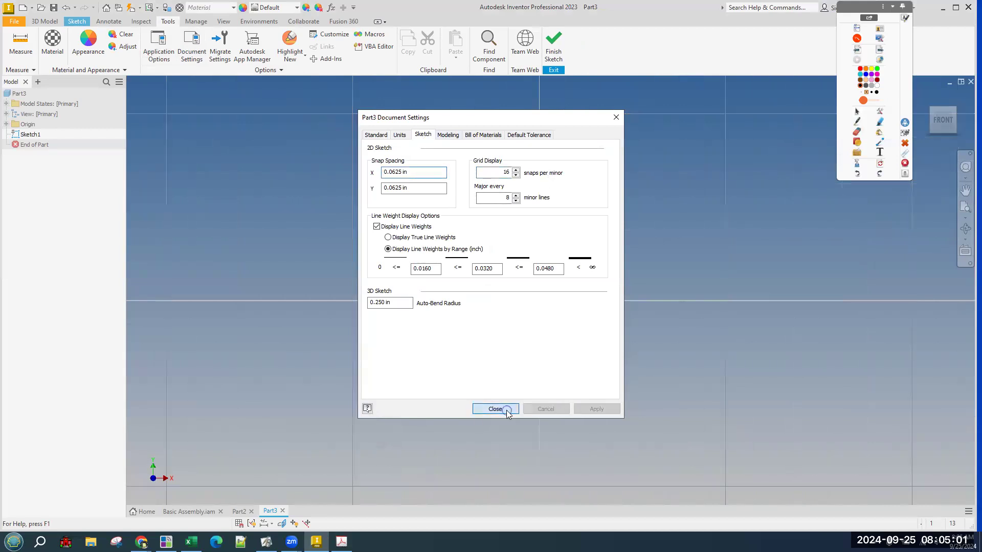
left_click(508, 407)
scroll(561, 255, "up", 2)
scroll(562, 264, "down", 4)
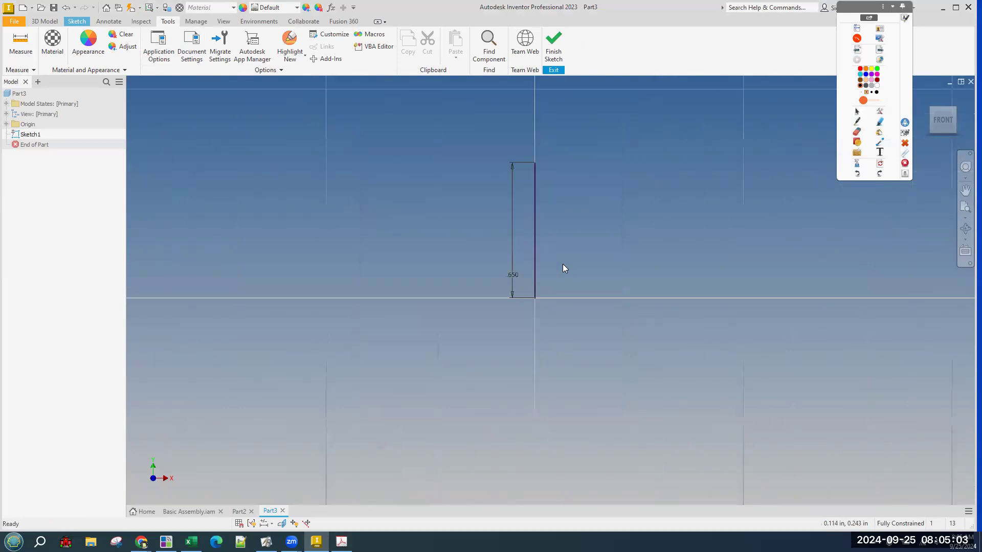
left_click(342, 541)
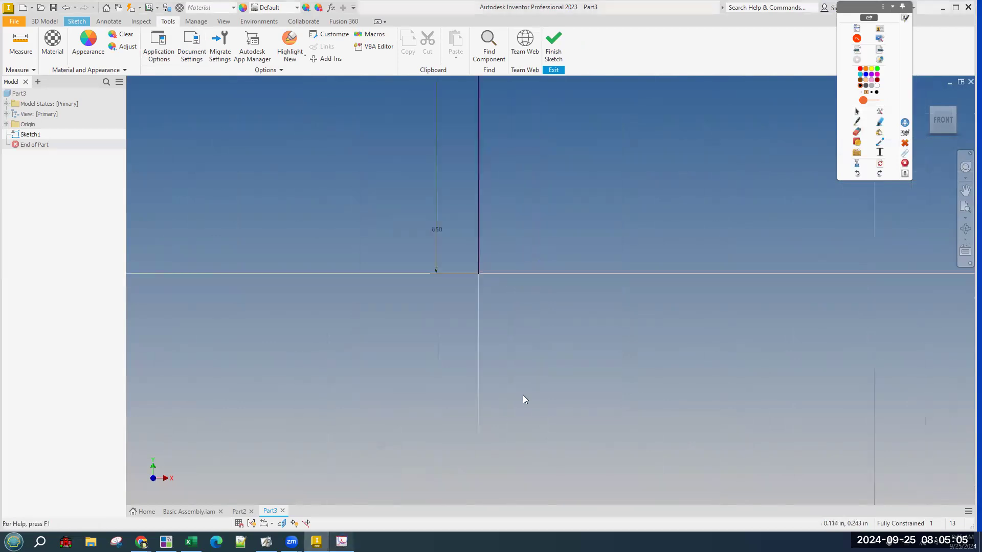
left_click(866, 318)
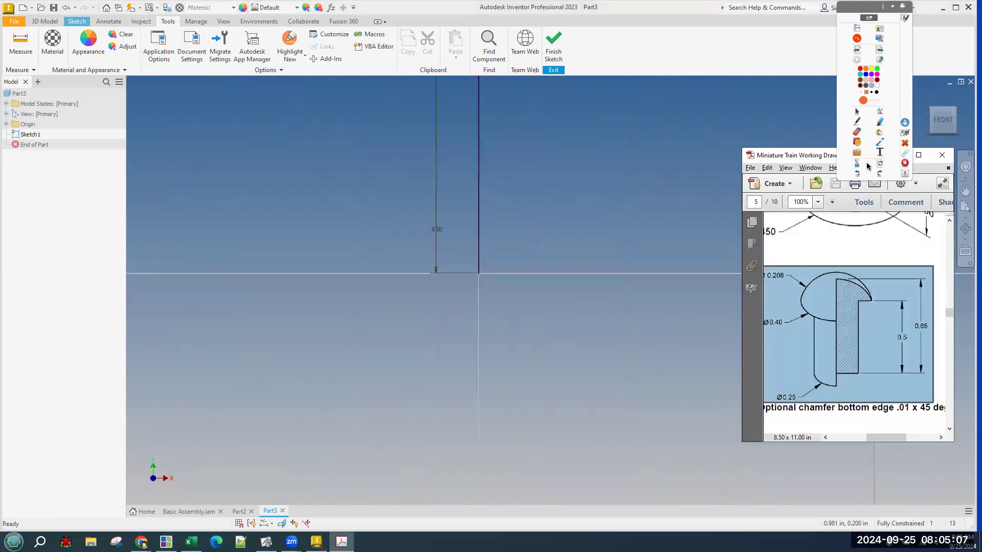
left_click(857, 121)
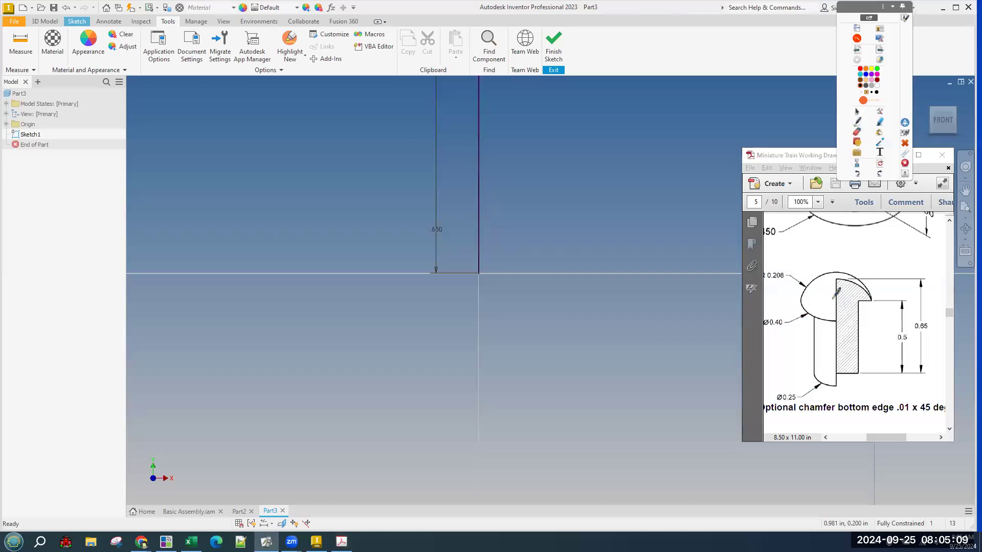
mouse_move(837, 277)
left_mouse_down()
mouse_move(838, 376)
mouse_move(857, 374)
left_mouse_up()
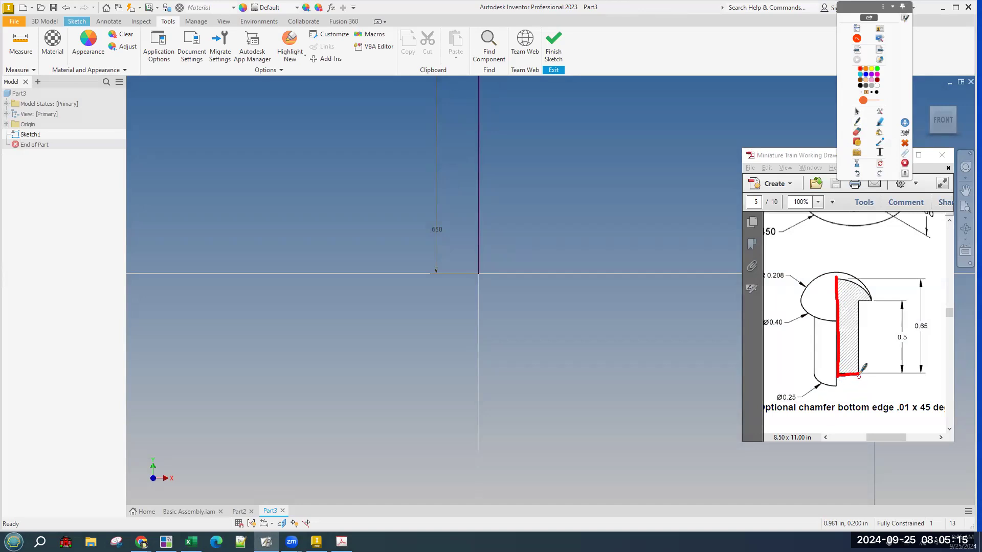
left_click_drag(838, 375, 820, 375)
left_click_drag(814, 377, 857, 373)
left_click(857, 175)
left_click(857, 175)
left_click(857, 174)
left_click_drag(840, 377, 854, 377)
left_click(880, 164)
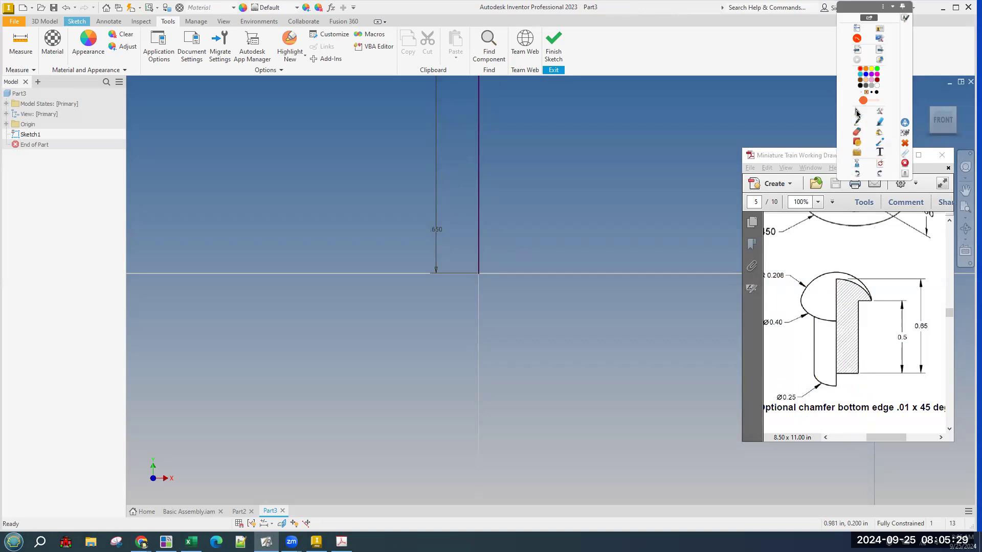
scroll(585, 489, "up", 3)
middle_click_drag(575, 441, 527, 417)
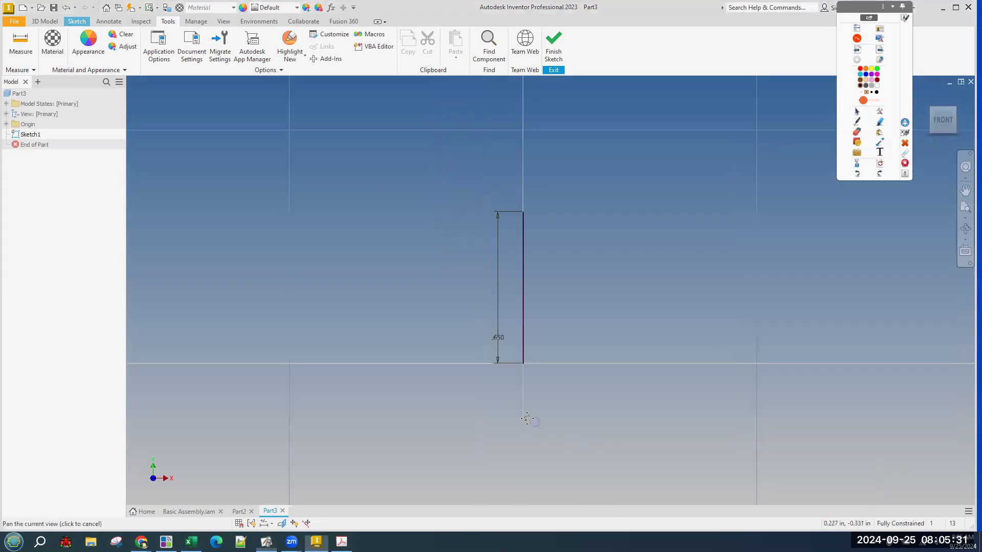
left_click(36, 22)
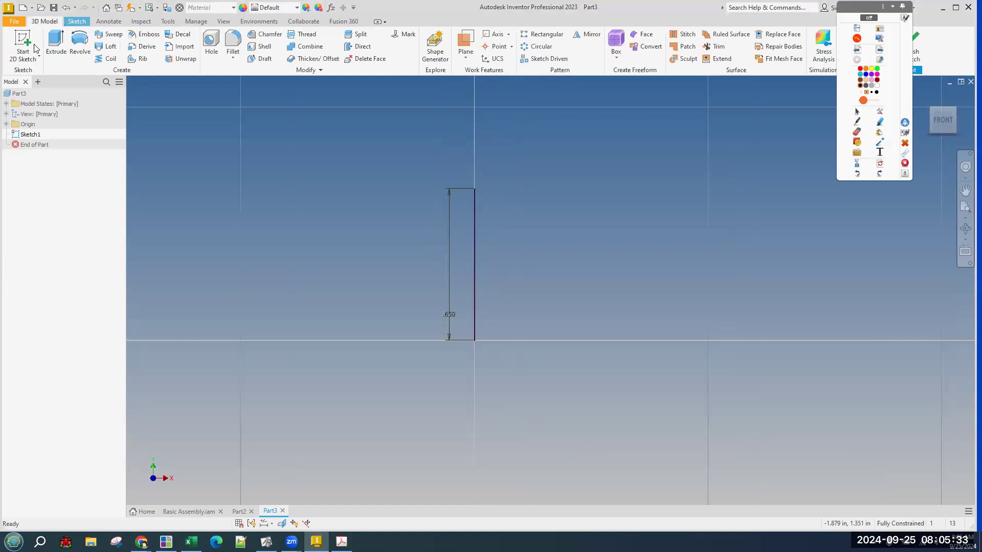
Draw a horizontal base line right from the vertical line's bottom, dimensioned .125, then bring the peg drawing forward.
left_click(77, 21)
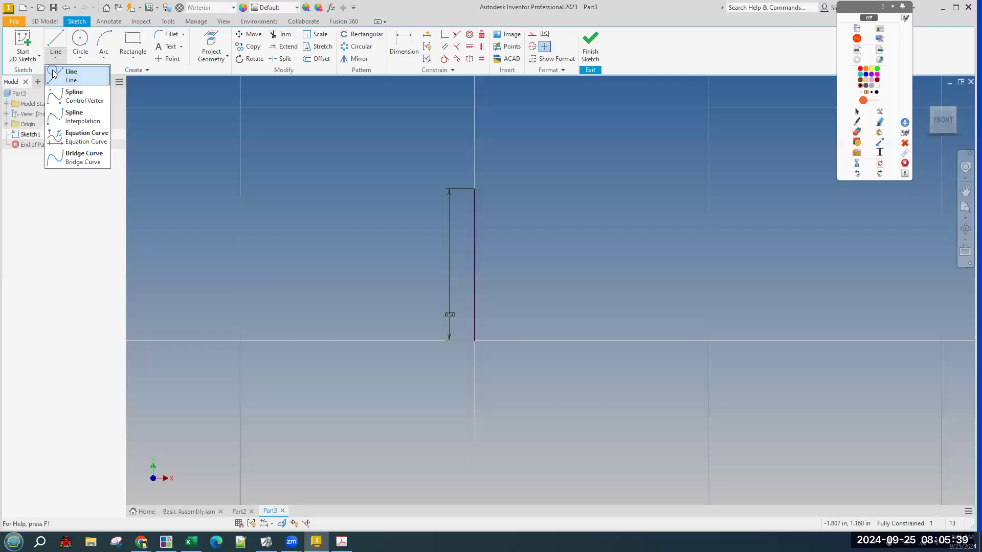
left_click(72, 75)
left_click(475, 339)
left_click(528, 339)
key("d")
left_click(508, 342)
left_click(499, 363)
type(".25")
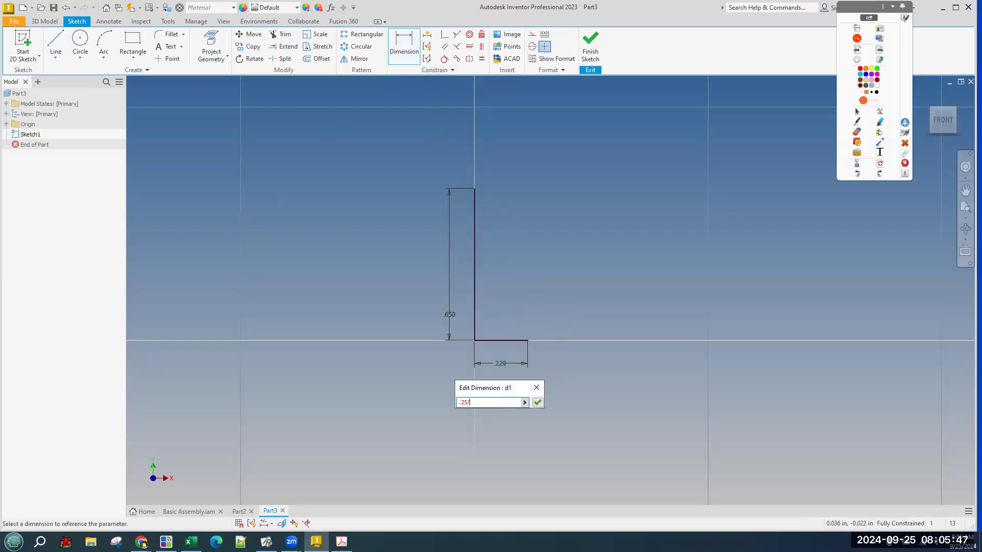
key("Return")
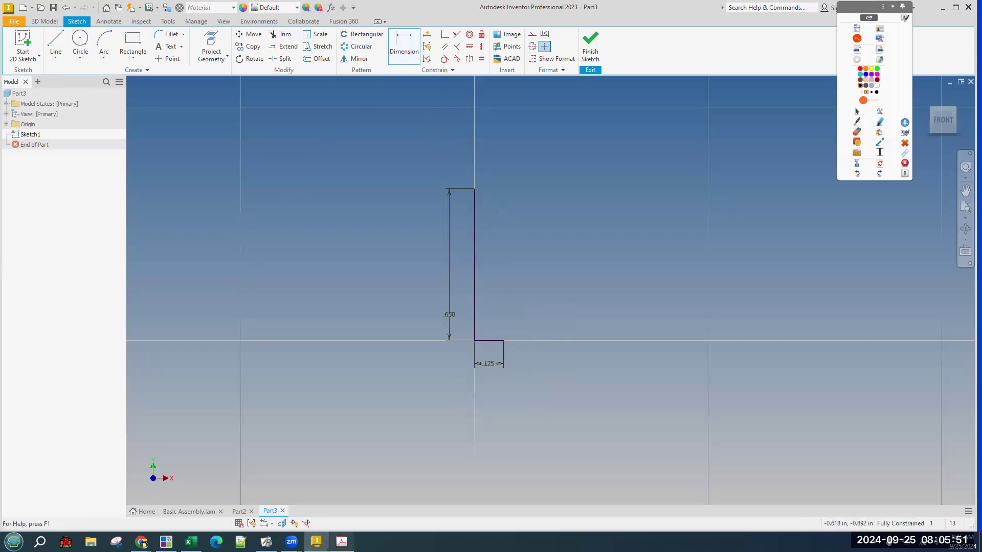
left_click(342, 541)
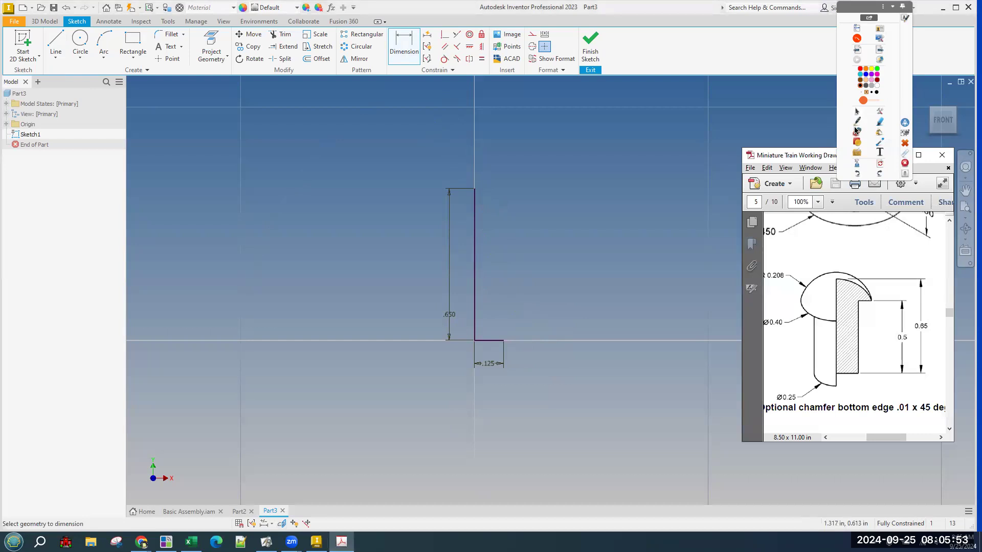
Trace the peg's hatched section outline on the drawing with the pen, then clear the markup.
left_click(857, 130)
mouse_move(840, 282)
left_mouse_down()
mouse_move(841, 371)
mouse_move(869, 372)
mouse_move(859, 302)
left_mouse_up()
left_click_drag(901, 351, 909, 348)
left_click(856, 111)
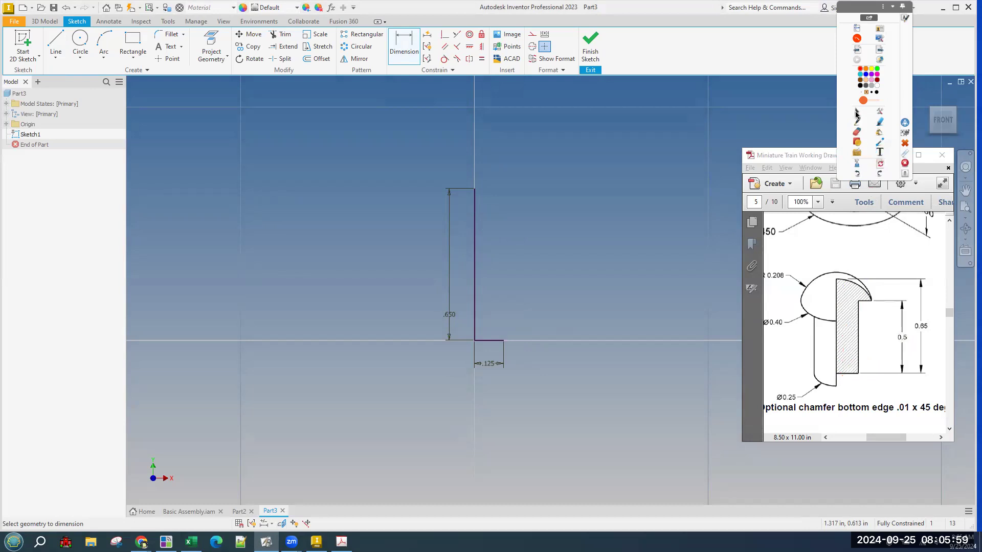
Draw a 0.500 vertical line up from the base line's end.
left_click(56, 43)
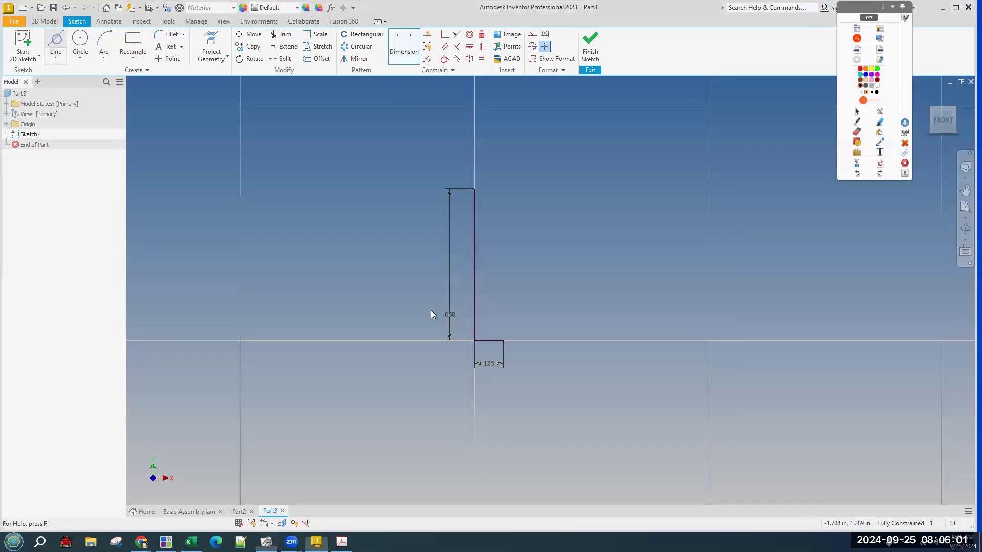
left_click(504, 340)
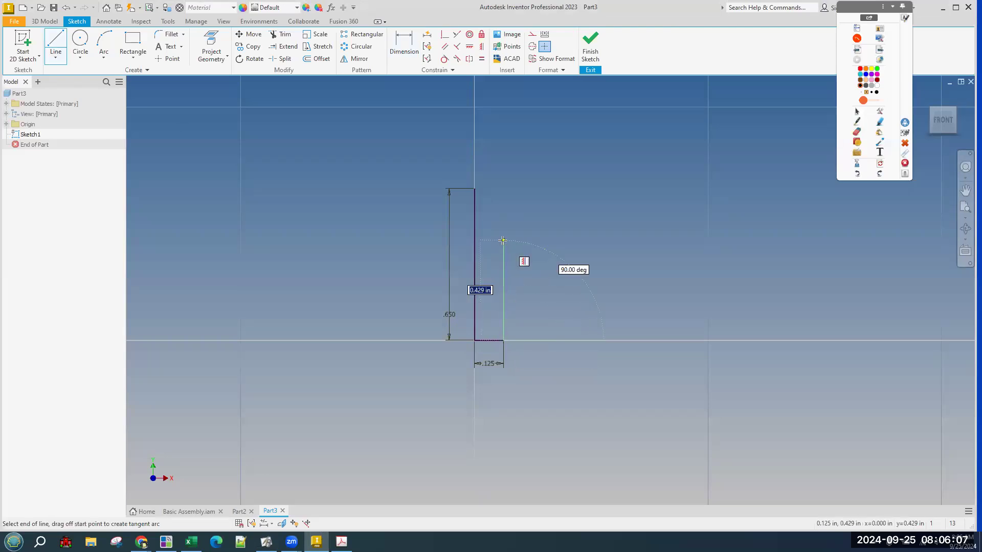
type(".5")
key("Return")
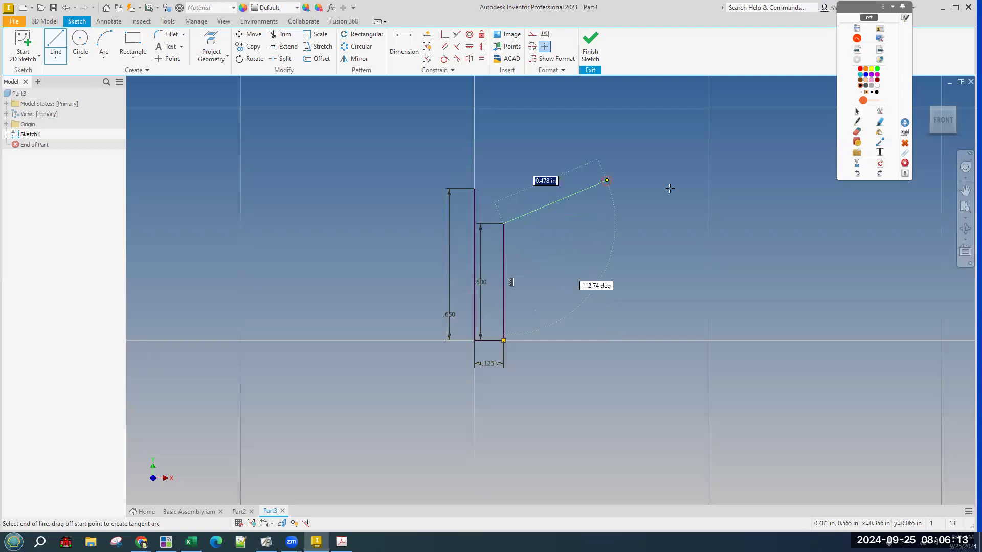
right_click(606, 181)
left_click(648, 180)
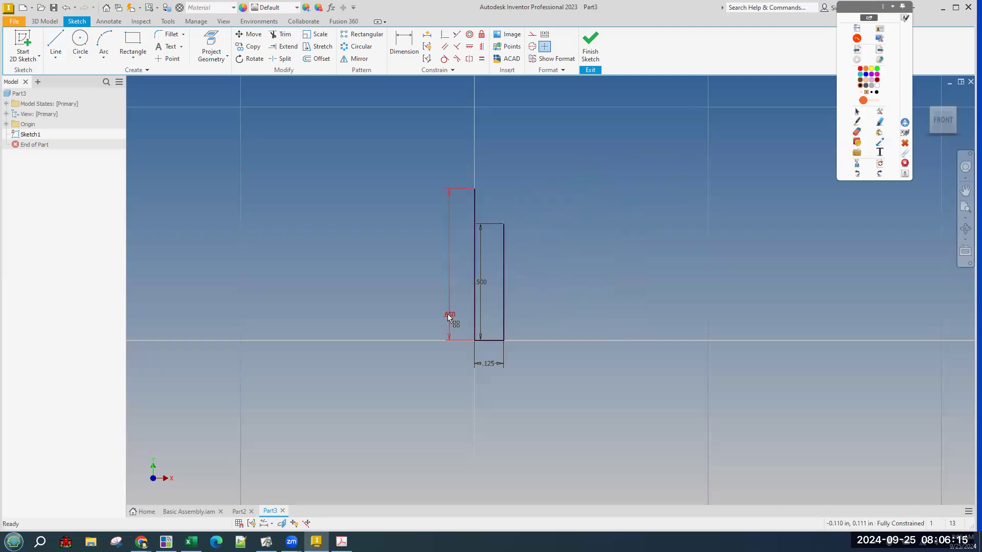
Move the .500, .650 and .125 dimensions clear of the rectangle.
scroll(449, 317, "up", 2)
scroll(449, 317, "up", 1)
scroll(449, 317, "down", 8)
scroll(449, 317, "up", 4)
middle_click_drag(467, 321, 468, 309)
scroll(472, 365, "up", 2)
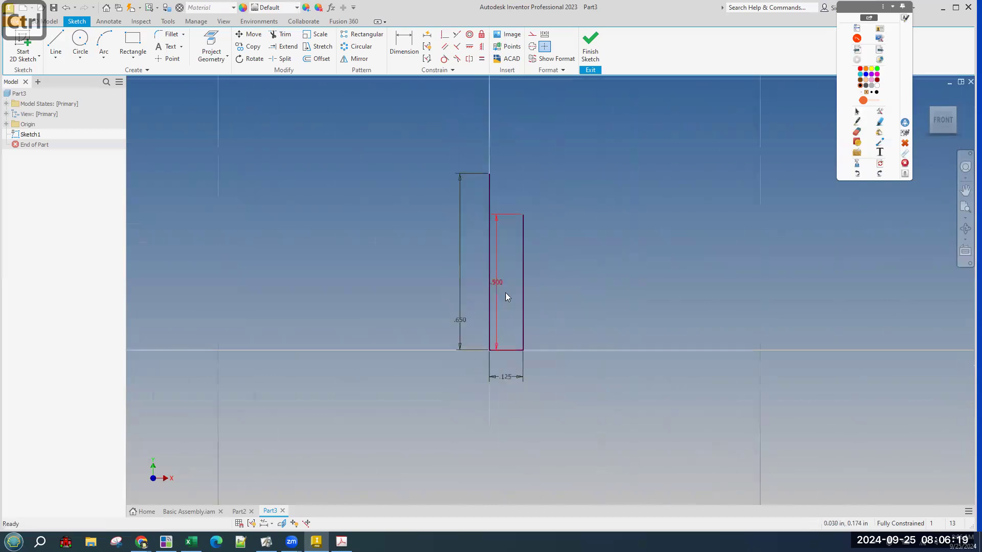
left_click_drag(496, 286, 545, 280)
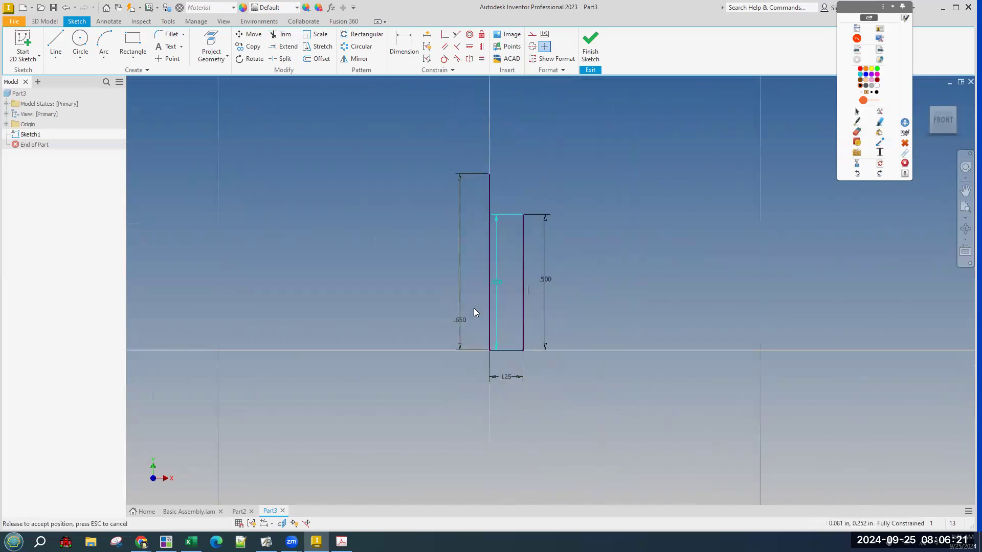
left_click_drag(462, 325, 440, 289)
left_click_drag(503, 377, 506, 390)
scroll(505, 390, "down", 3)
scroll(650, 396, "up", 4)
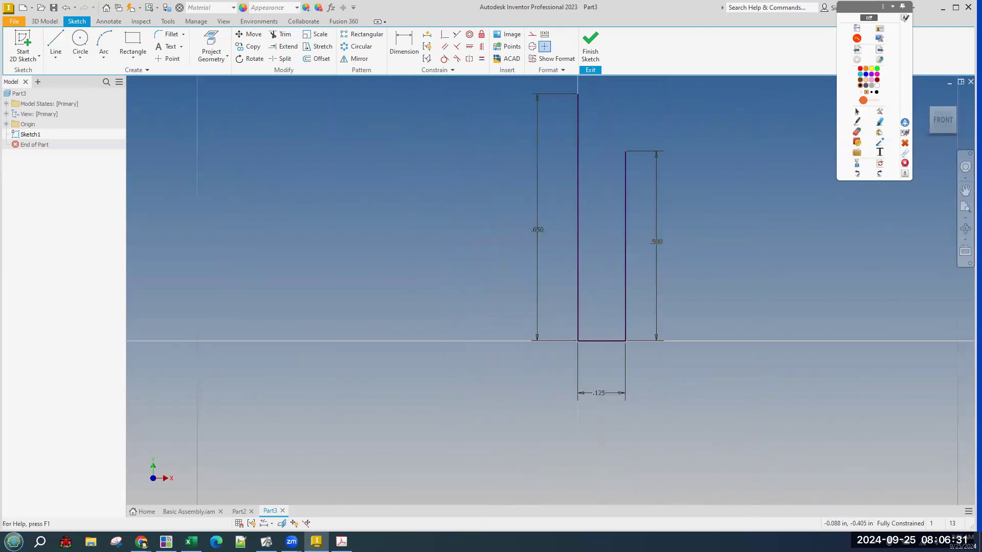
left_click(341, 541)
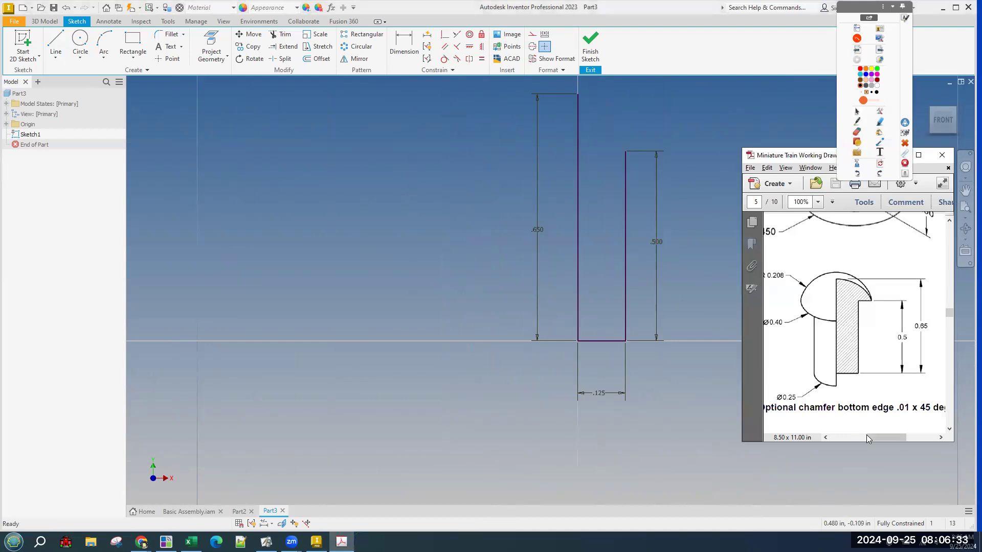
Move the .500 dimension inside the narrow rectangle between its vertical lines.
left_click_drag(873, 437, 870, 437)
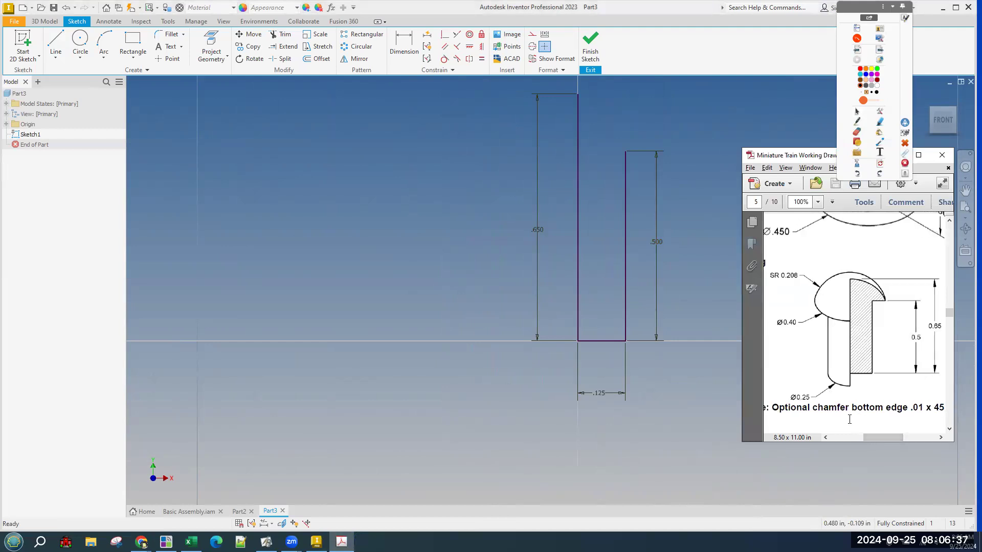
left_click(386, 248)
middle_click_drag(424, 239, 357, 275)
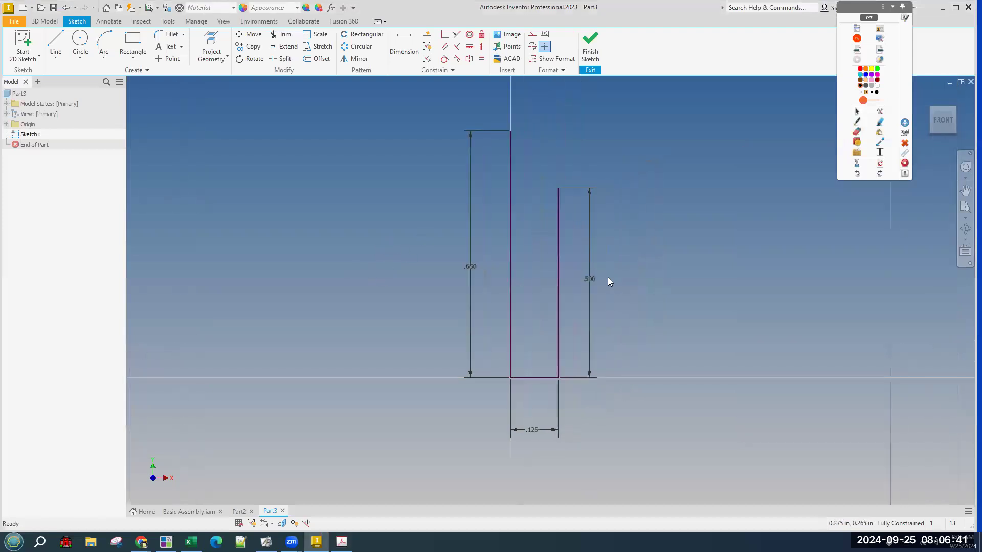
mouse_move(592, 280)
left_mouse_down()
mouse_move(539, 280)
mouse_move(597, 273)
left_mouse_up()
left_click_drag(652, 345, 651, 344)
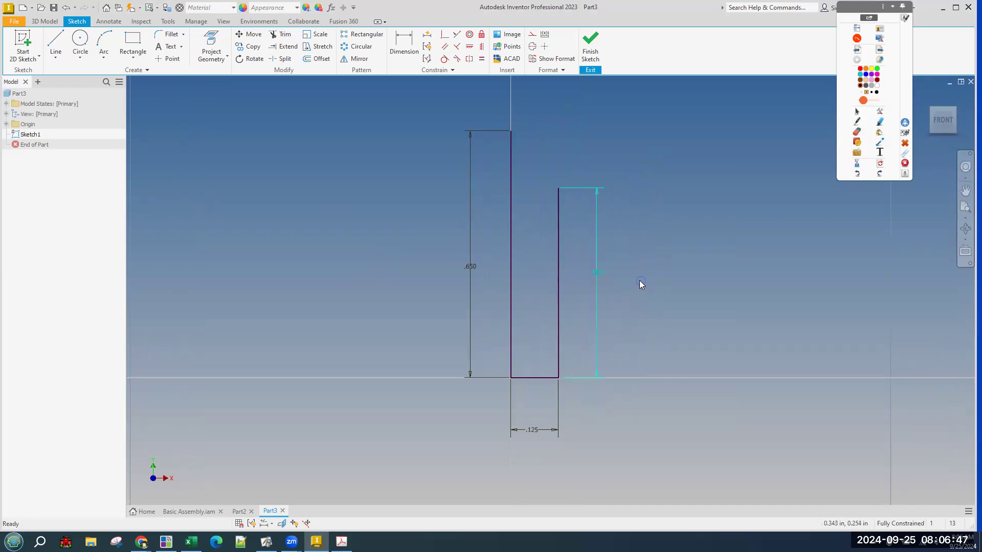
left_click(560, 187)
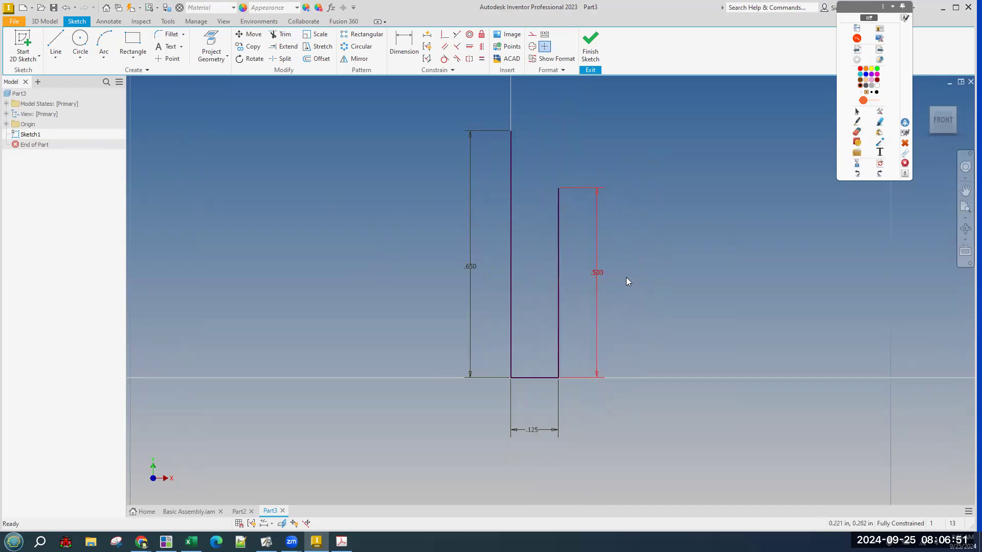
left_click_drag(601, 274, 530, 269)
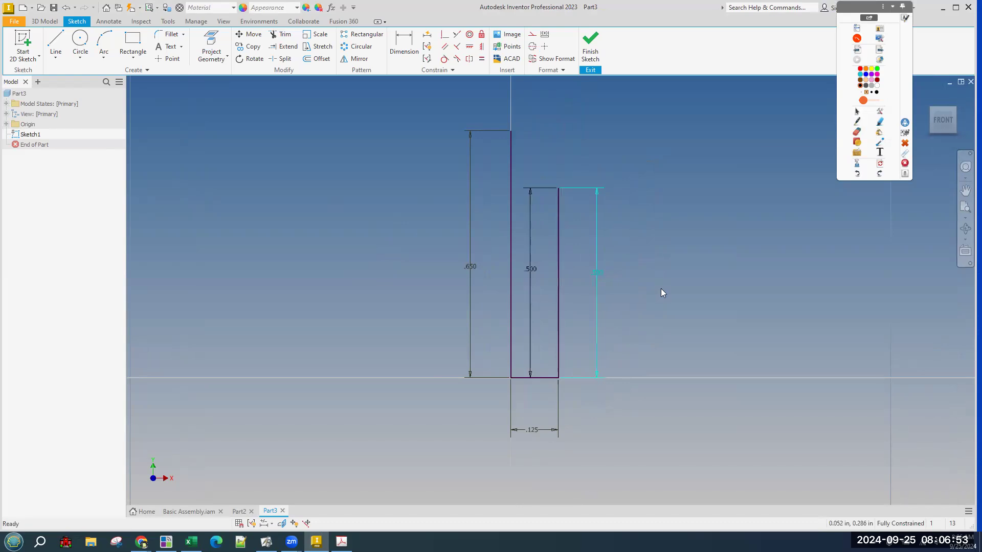
Open and cancel the .500 dimension's edit box, then nudge the dimension further left inside the rectangle.
left_click(410, 52)
left_click(530, 270)
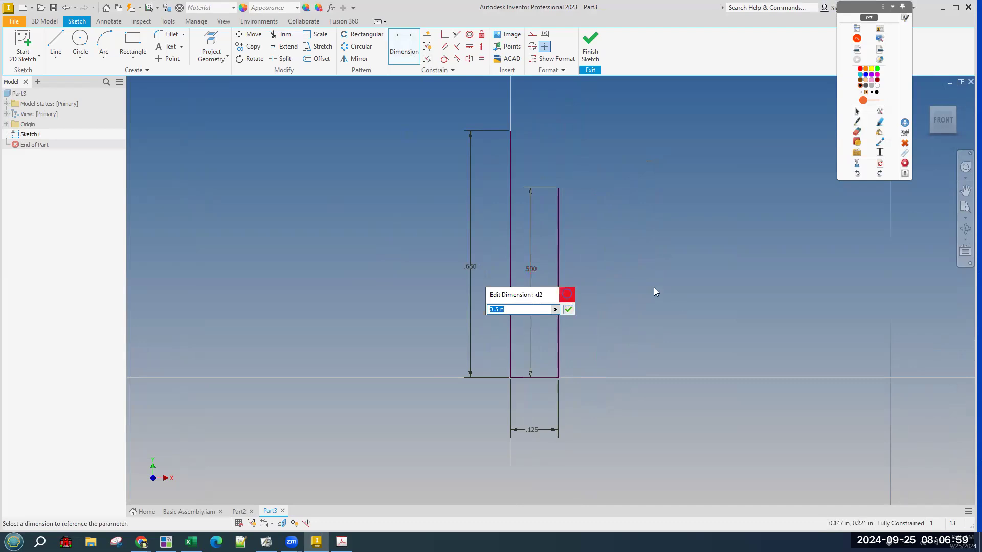
left_click(567, 295)
right_click(388, 118)
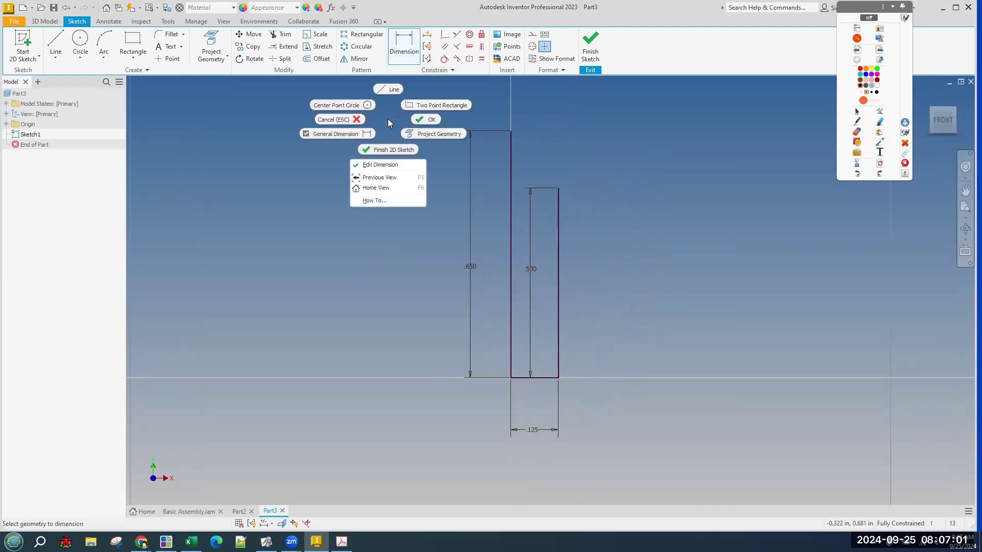
left_click(422, 120)
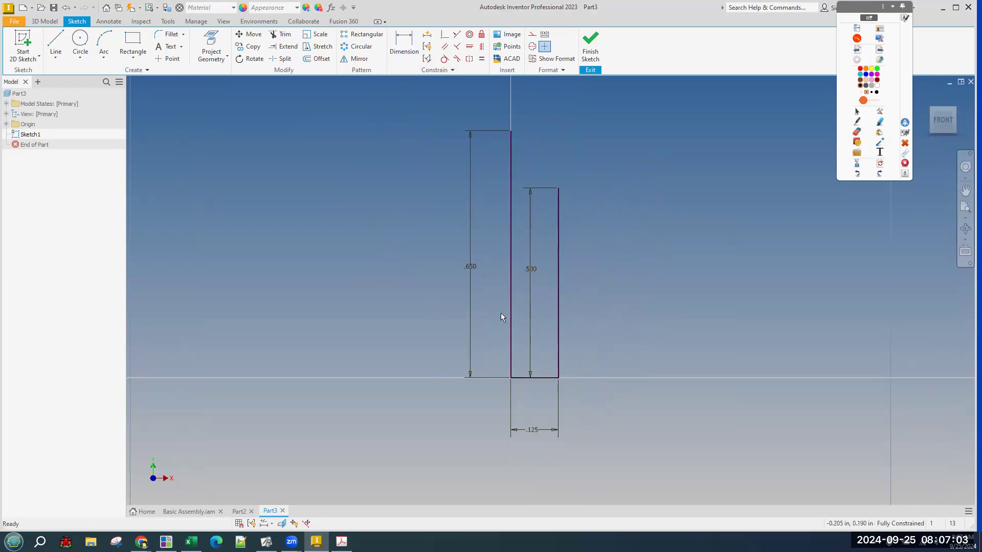
left_click_drag(530, 270, 523, 274)
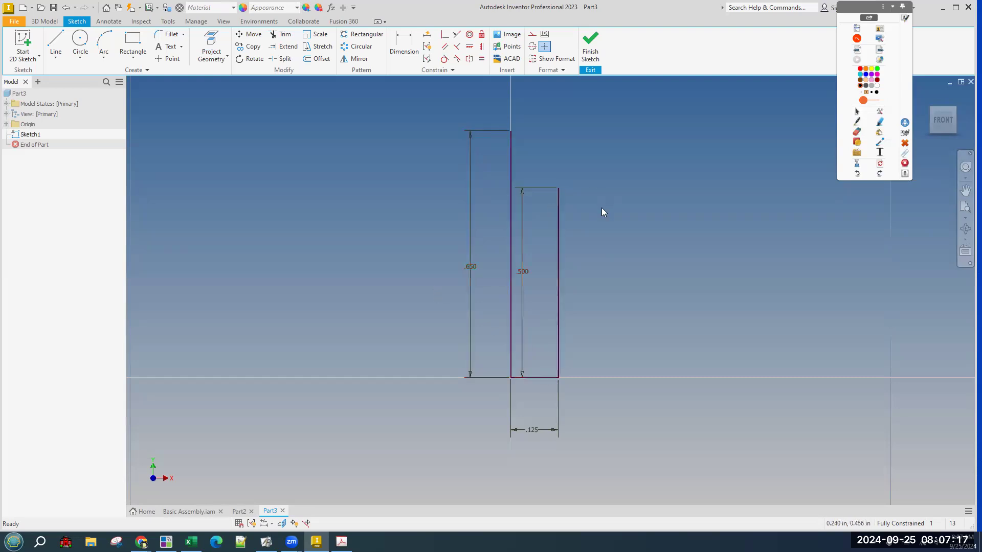
scroll(574, 432, "down", 3)
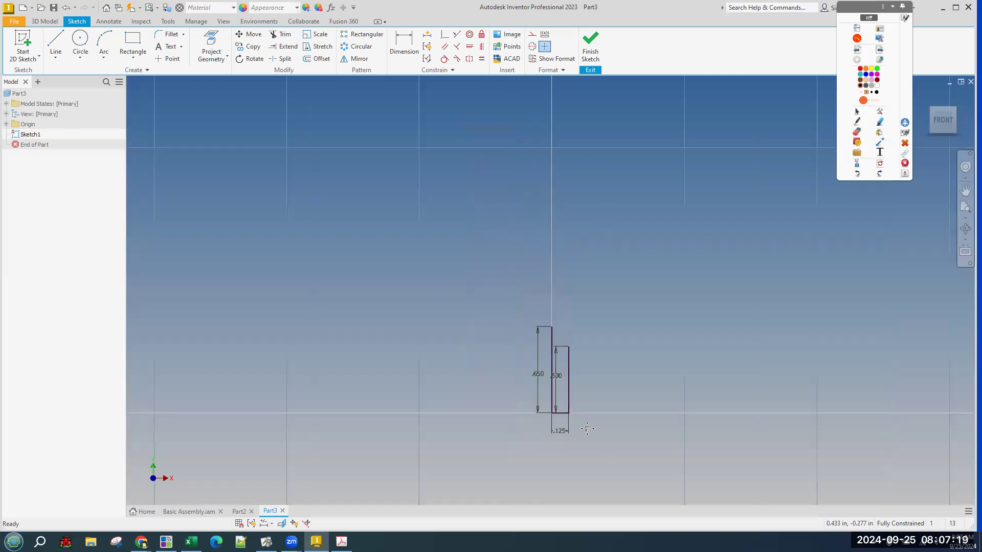
scroll(578, 404, "up", 3)
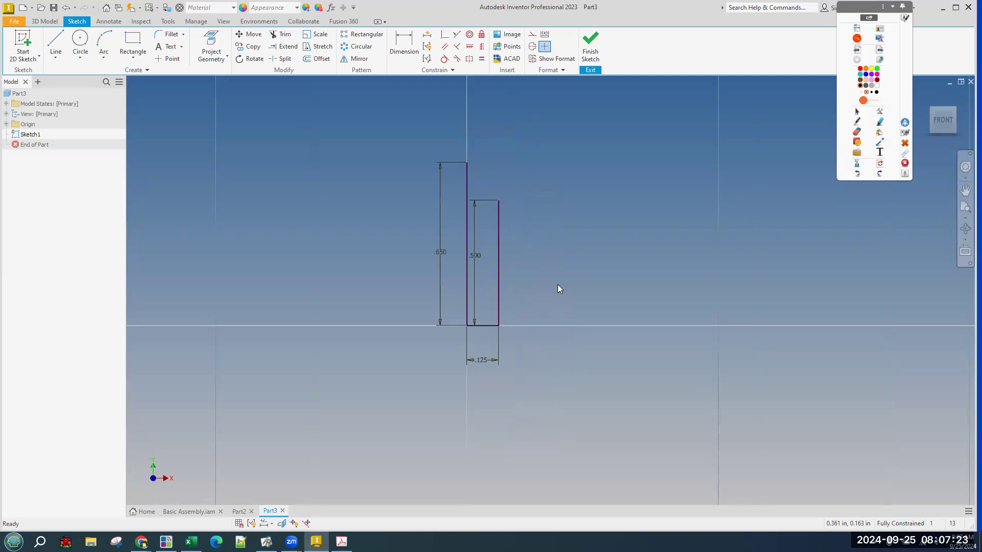
key("alt+Tab")
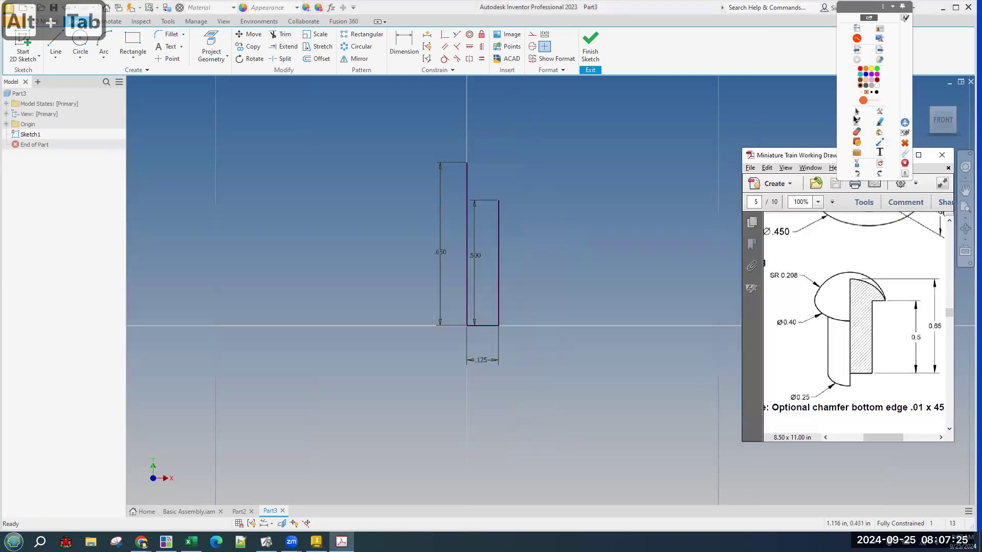
Mark the peg's shoulder and head on the drawing with the pen, then erase the marks.
left_click(857, 123)
left_click_drag(873, 301, 885, 301)
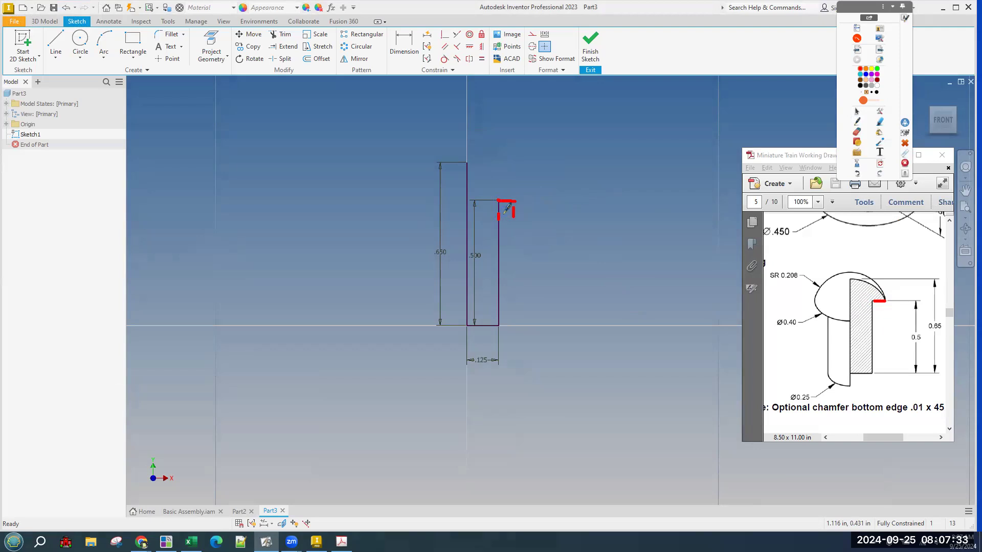
left_click_drag(515, 209, 509, 223)
left_click_drag(886, 301, 826, 300)
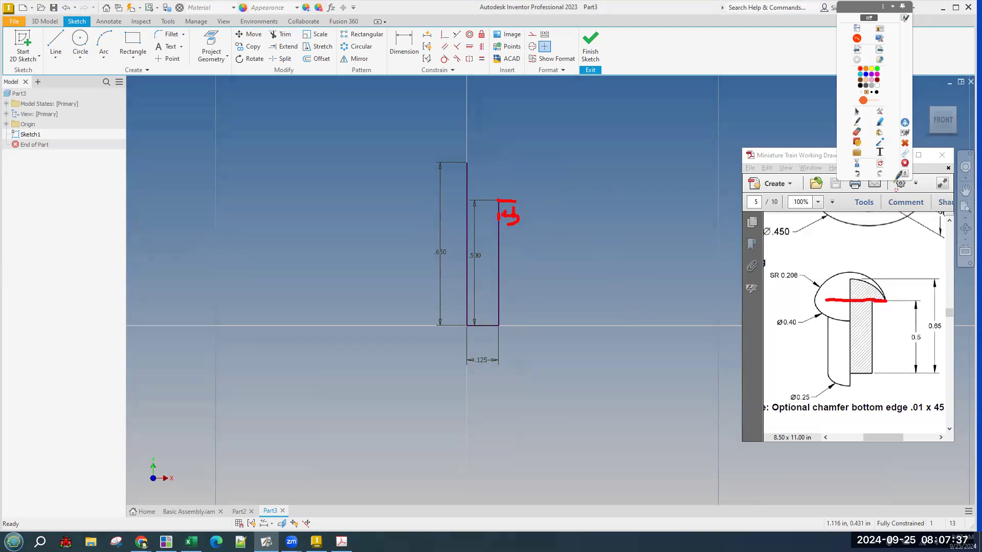
left_click(880, 163)
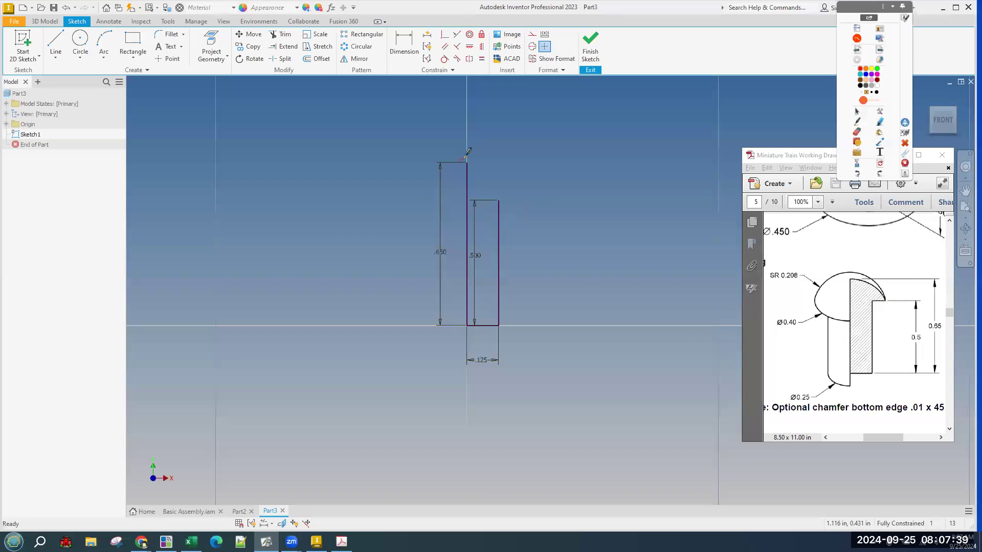
Sketch the dome head's outline, axis and extent arrows in markup above the rectangle, then erase them.
mouse_move(416, 203)
left_mouse_down()
mouse_move(447, 164)
mouse_move(504, 176)
mouse_move(525, 196)
mouse_move(418, 200)
mouse_move(411, 135)
left_mouse_up()
left_click_drag(529, 204, 532, 132)
mouse_move(429, 130)
left_mouse_down()
mouse_move(428, 145)
mouse_move(531, 138)
mouse_move(512, 158)
left_mouse_up()
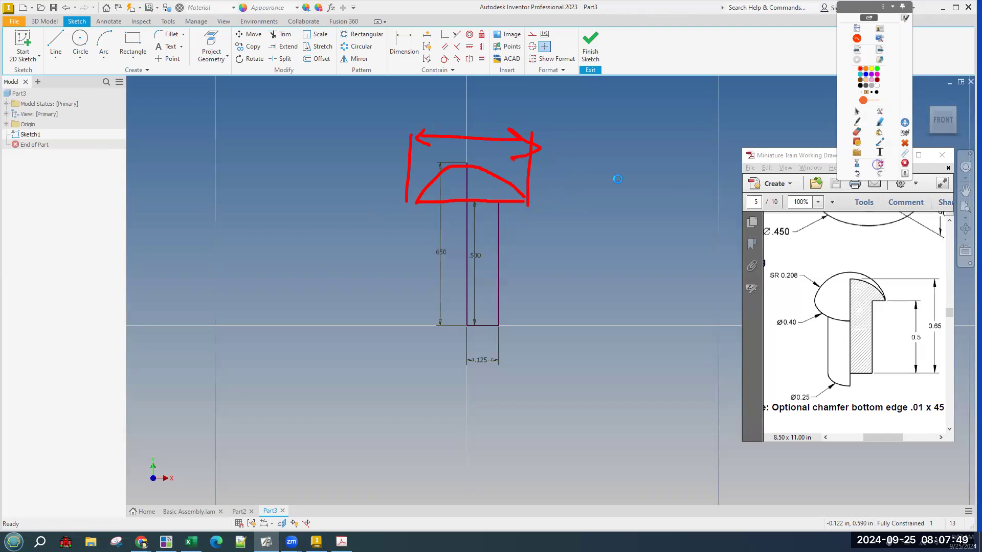
left_click_drag(466, 187, 467, 138)
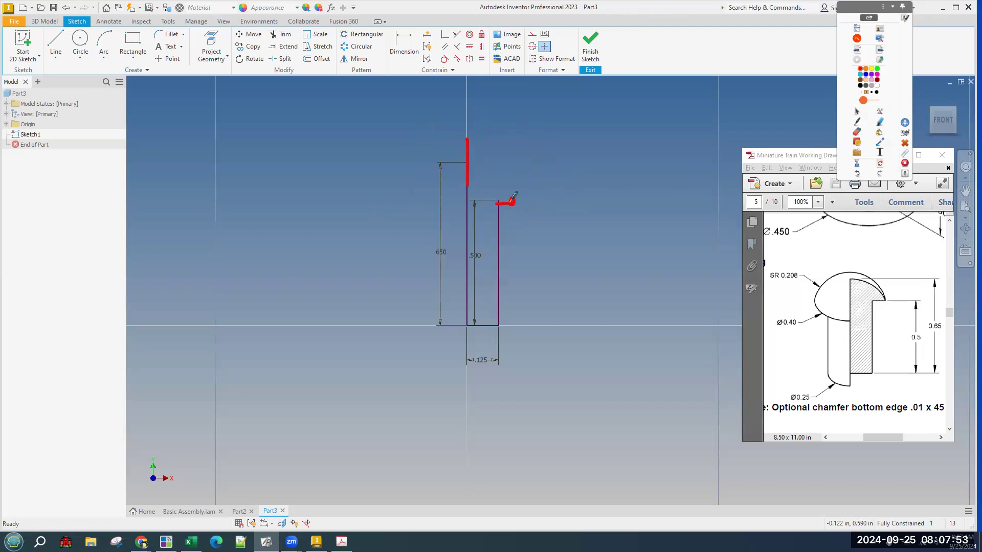
left_click_drag(475, 143, 526, 202)
left_click_drag(467, 252, 466, 254)
left_click_drag(520, 229, 518, 250)
mouse_move(471, 228)
left_mouse_down()
mouse_move(499, 245)
mouse_move(521, 239)
left_mouse_up()
mouse_move(509, 227)
left_mouse_down()
mouse_move(522, 239)
mouse_move(509, 254)
left_mouse_up()
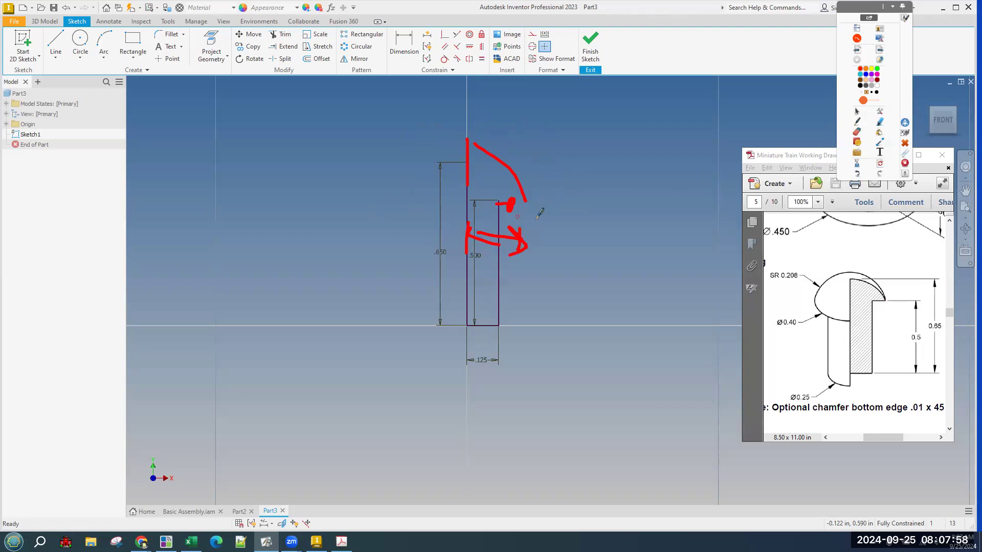
left_click(879, 164)
Mark the corner under the head and the peg's centre axis on the drawing, then erase.
left_click_drag(872, 301, 885, 302)
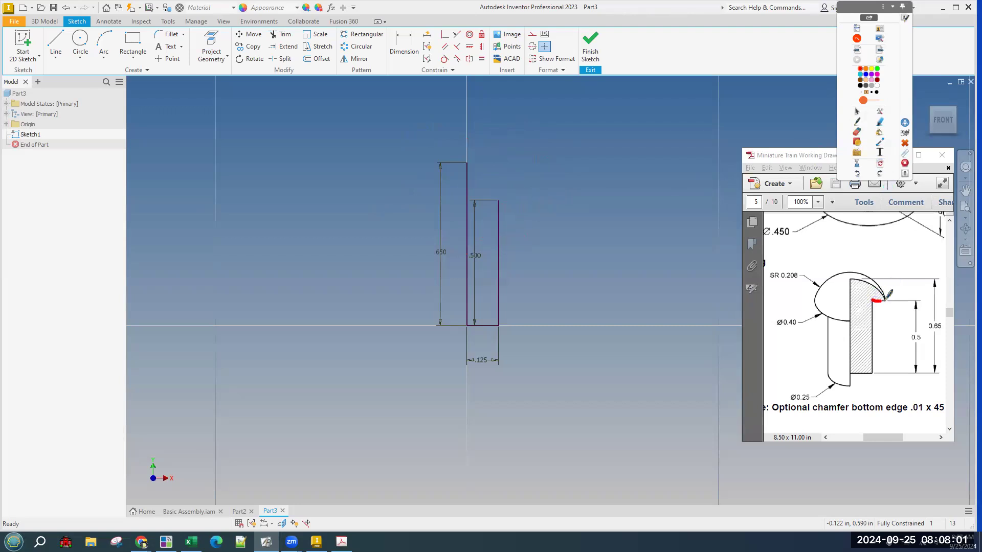
left_click(879, 167)
mouse_move(882, 302)
left_mouse_down()
mouse_move(852, 333)
mouse_move(852, 391)
left_mouse_up()
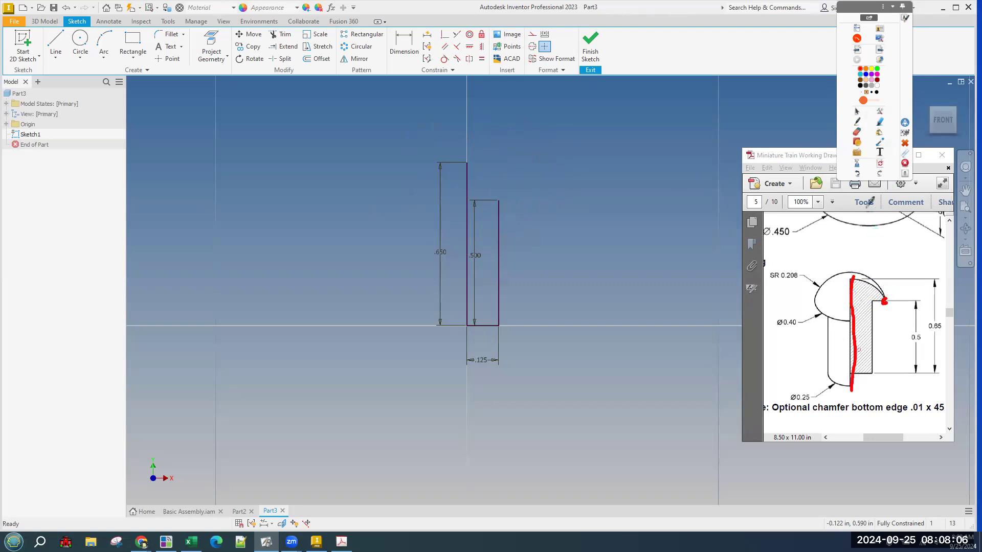
left_click(877, 167)
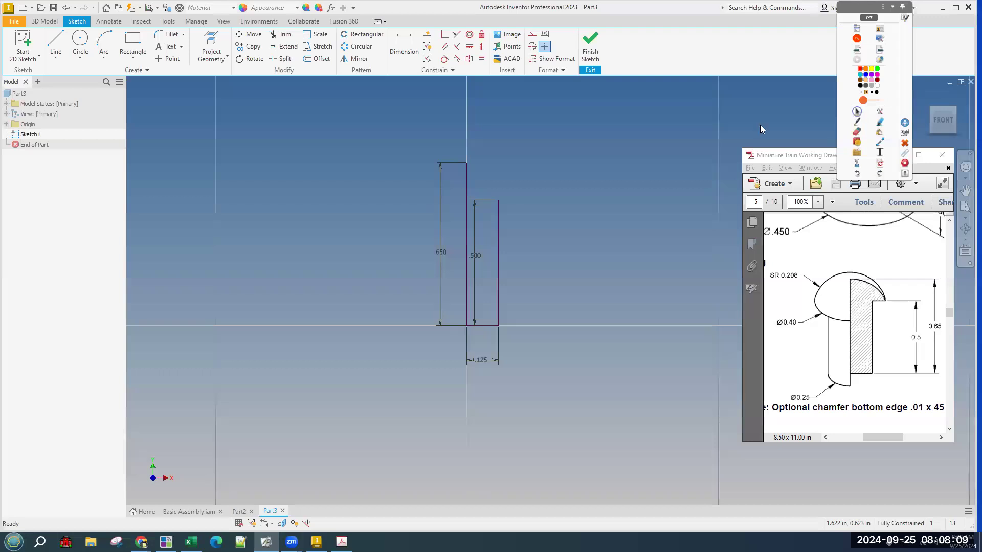
Draw a short horizontal line from the rectangle's top corner and dimension its endpoint from the left line.
left_click(557, 126)
left_click(55, 41)
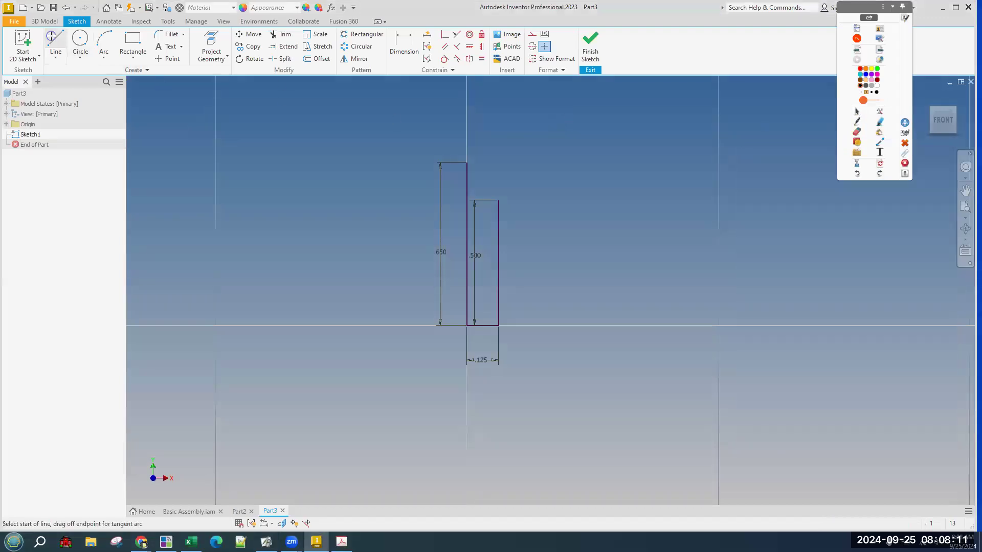
left_click(498, 191)
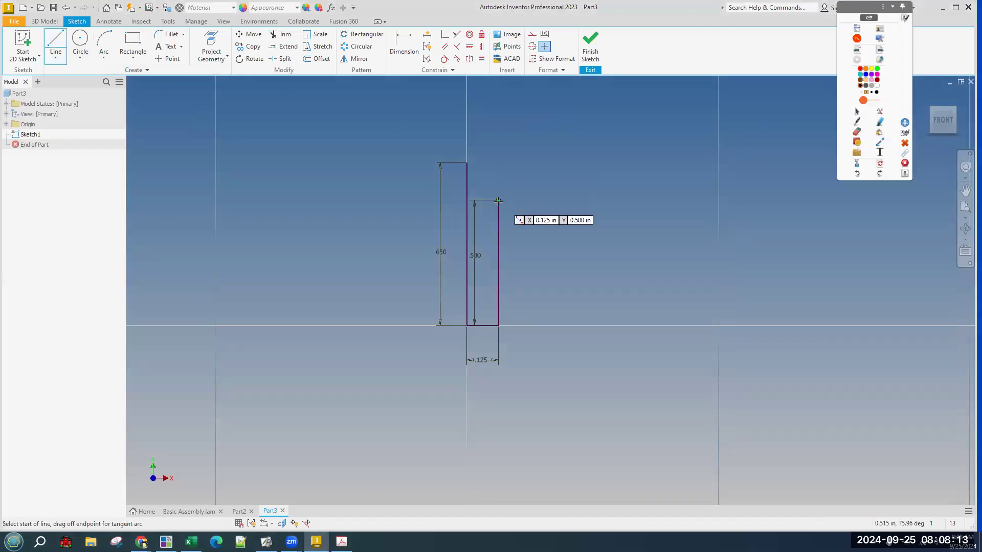
left_click(536, 200)
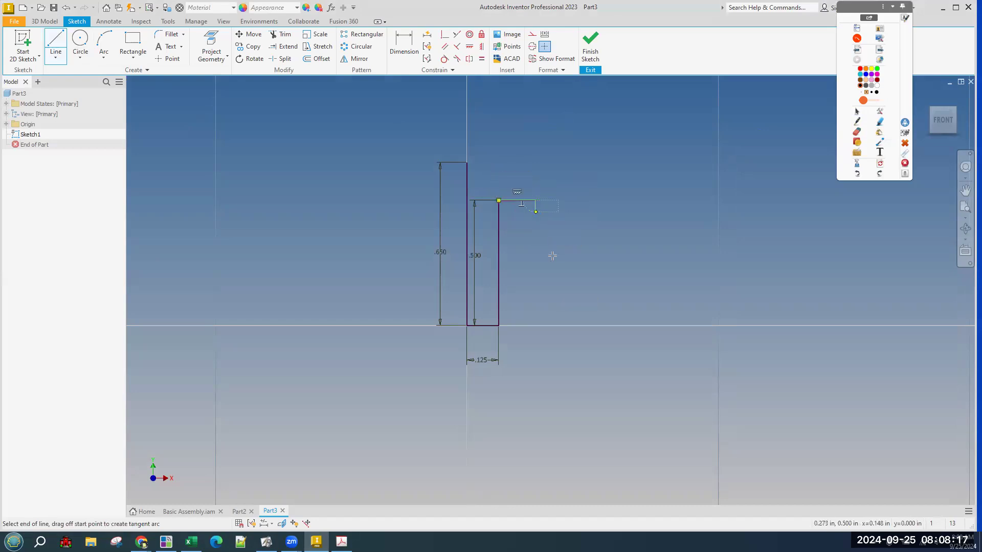
key("d")
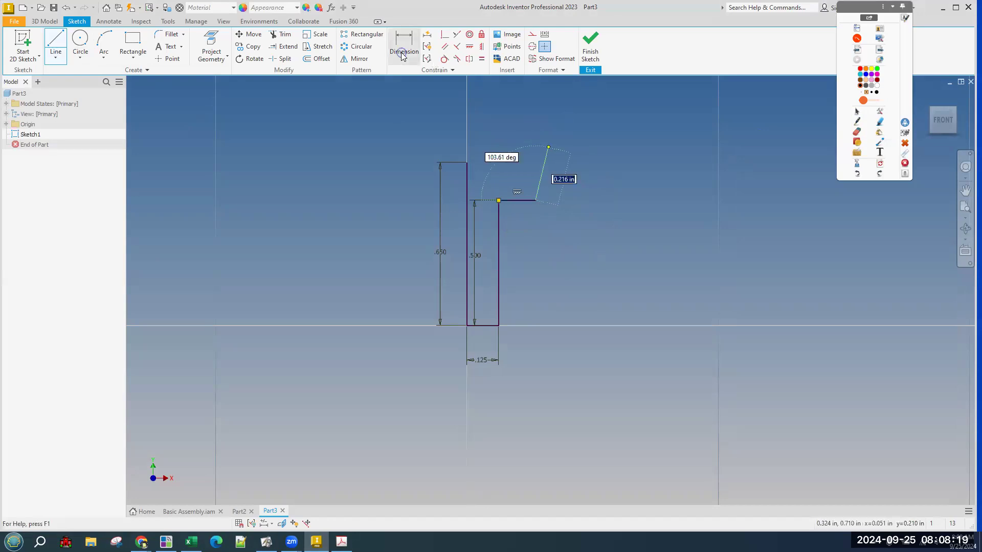
left_click(538, 200)
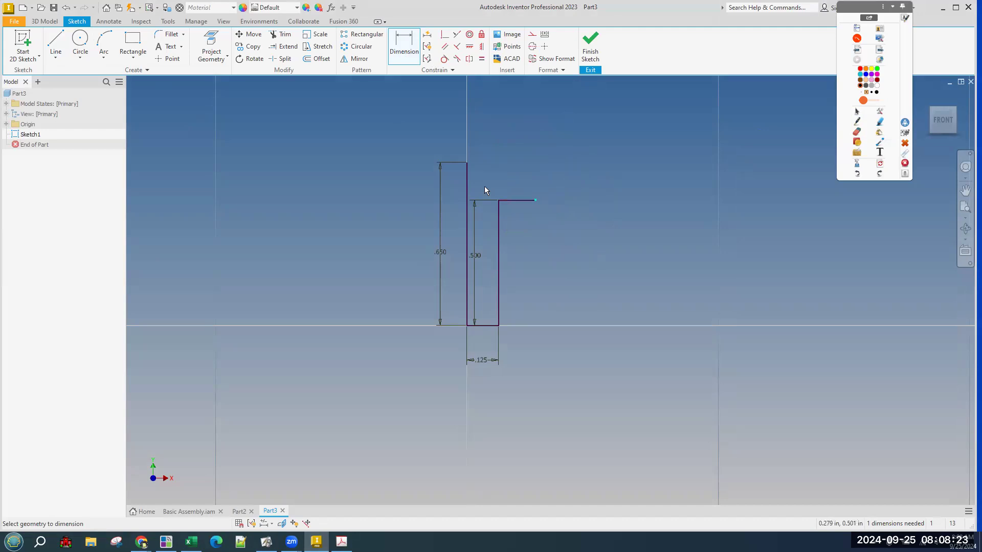
left_click(470, 194)
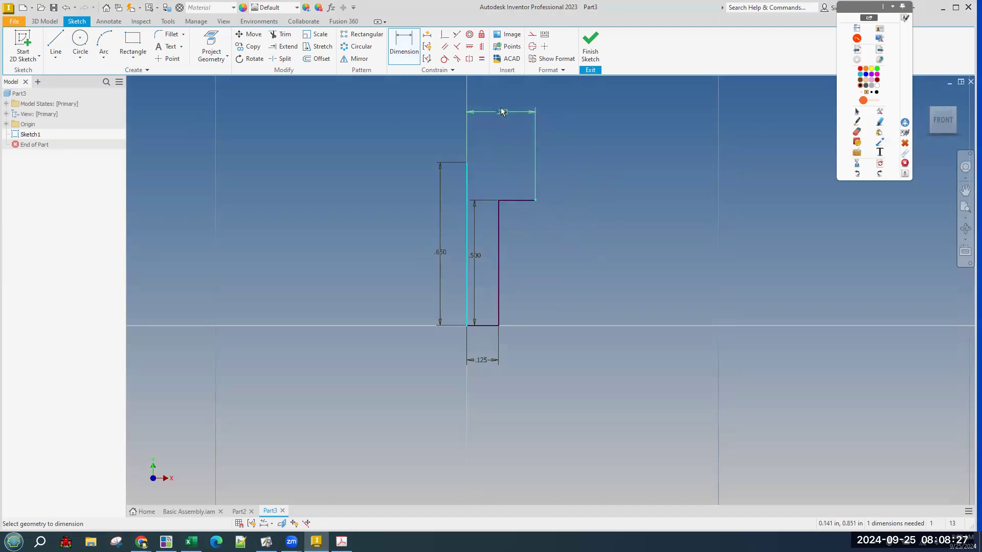
Set the top step's width to 0.200, dismiss the over-constraint warning, and place the dimension beside the step.
left_click(524, 217)
left_click(556, 238)
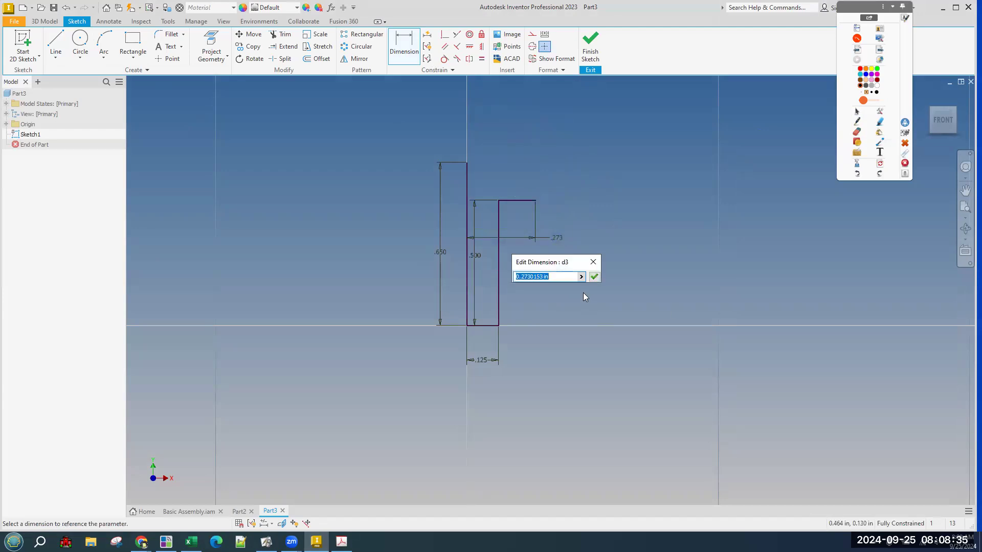
type(".2")
left_click(594, 277)
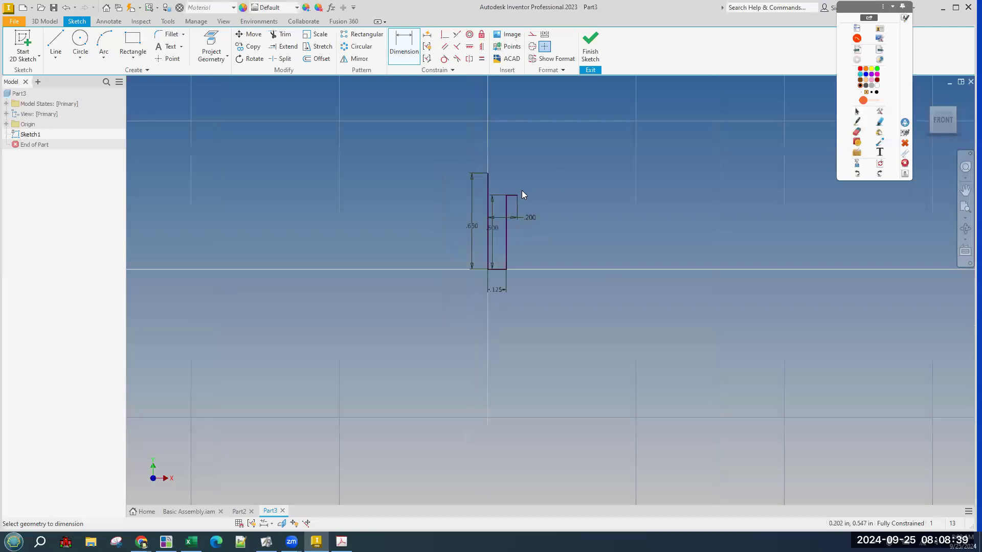
scroll(552, 199, "down", 3)
left_click(423, 195)
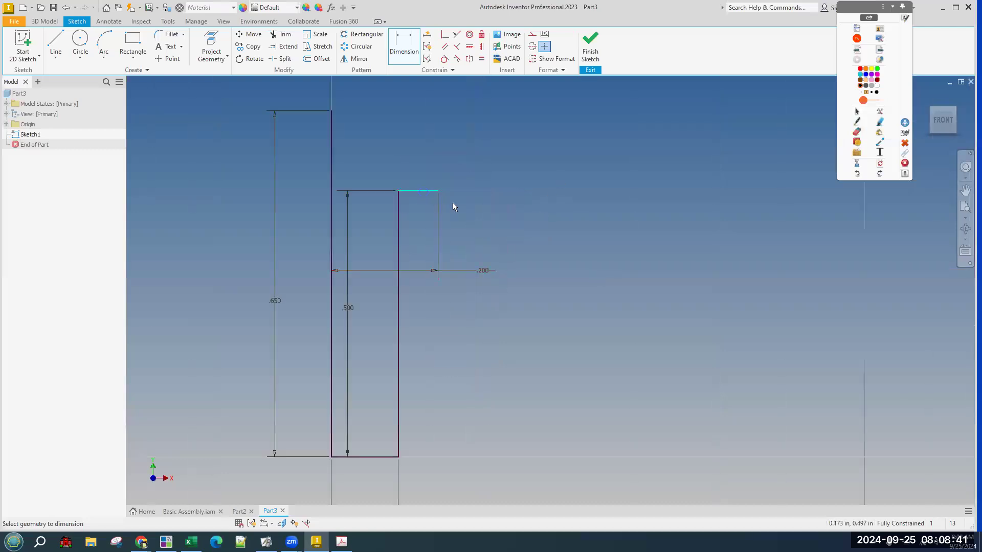
left_click(501, 214)
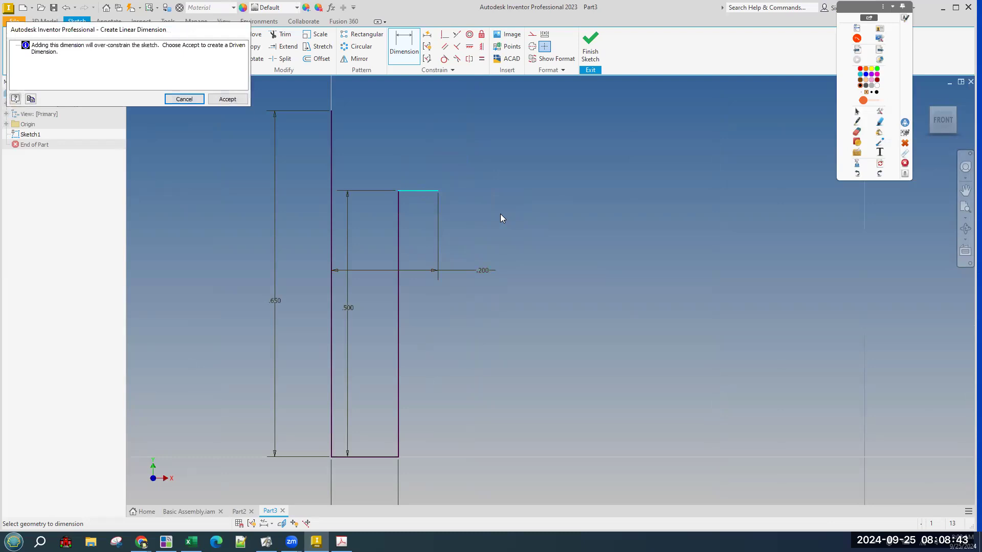
key("Escape")
key("Escape")
left_click_drag(484, 271, 382, 165)
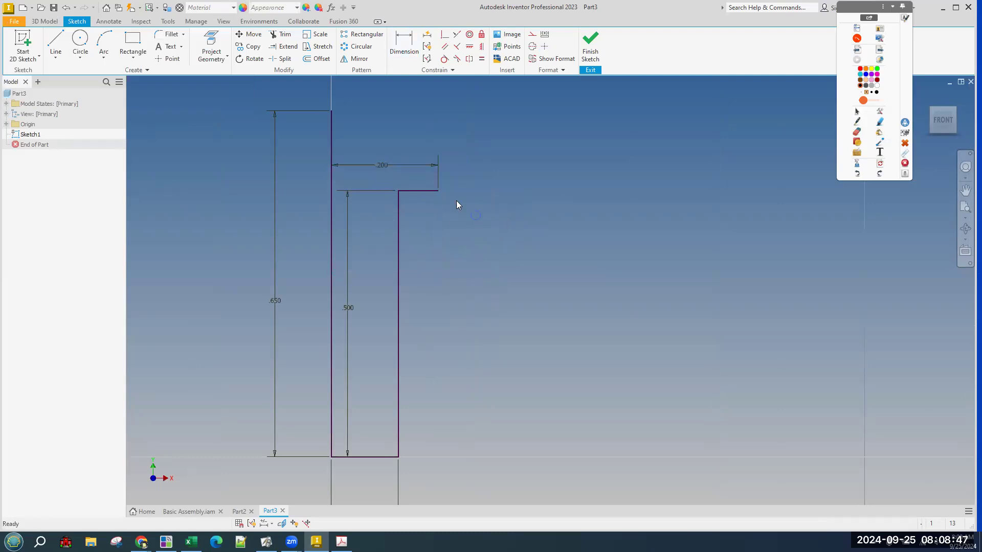
left_click(438, 190)
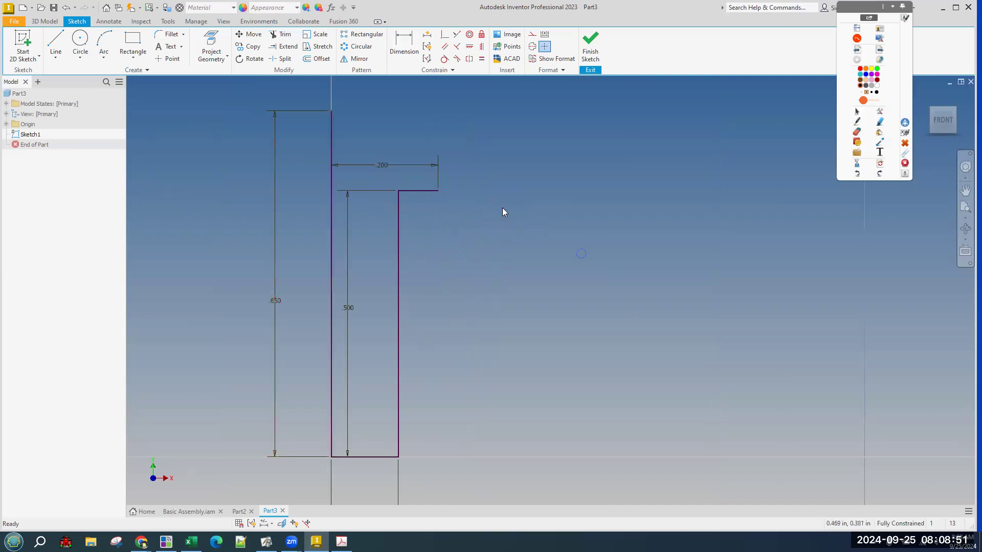
left_click_drag(386, 162, 385, 238)
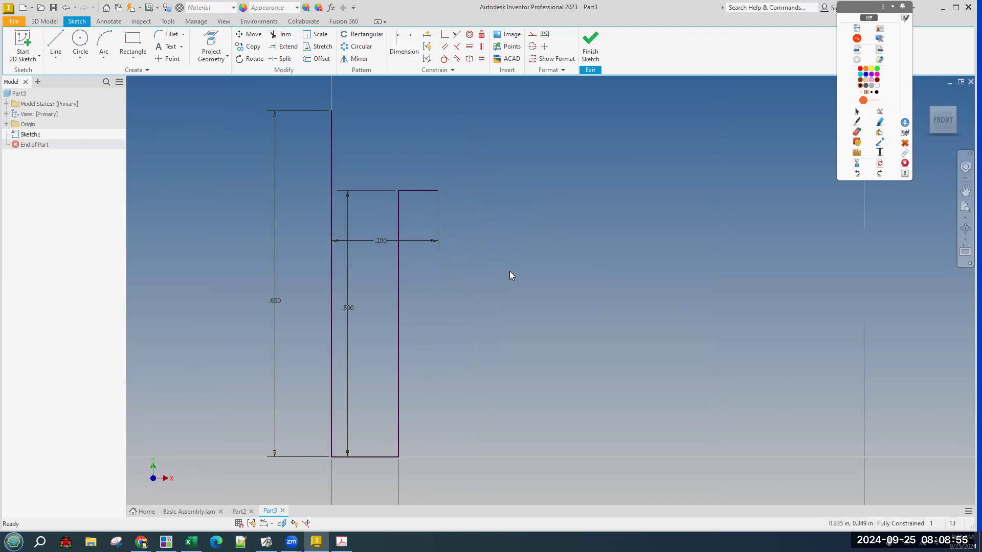
key("alt+Tab")
key("alt+Tab")
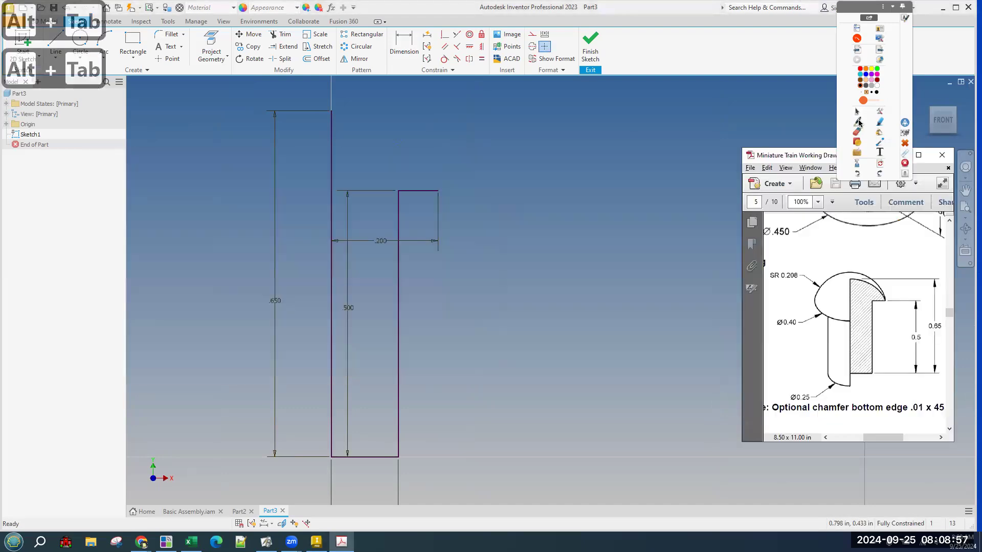
Mark the dome arc and its SR 0.208 radius callout in red on the drawing, then clear the marks.
left_click(859, 122)
left_click_drag(849, 280, 883, 300)
mouse_move(799, 271)
left_mouse_down()
mouse_move(784, 265)
mouse_move(758, 276)
mouse_move(816, 287)
mouse_move(801, 266)
left_mouse_up()
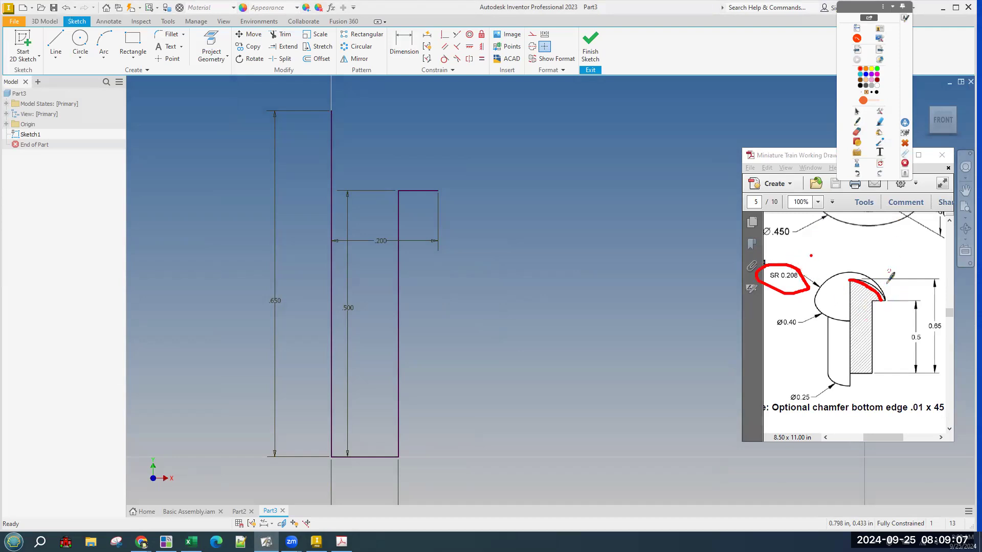
mouse_move(886, 299)
left_mouse_down()
mouse_move(865, 281)
mouse_move(884, 309)
left_mouse_up()
left_click(857, 112)
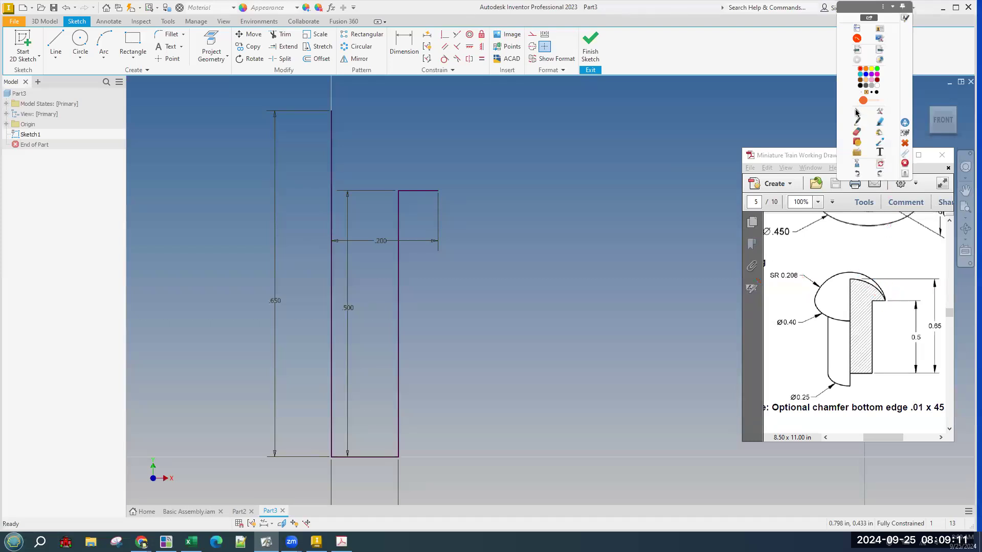
left_click(110, 62)
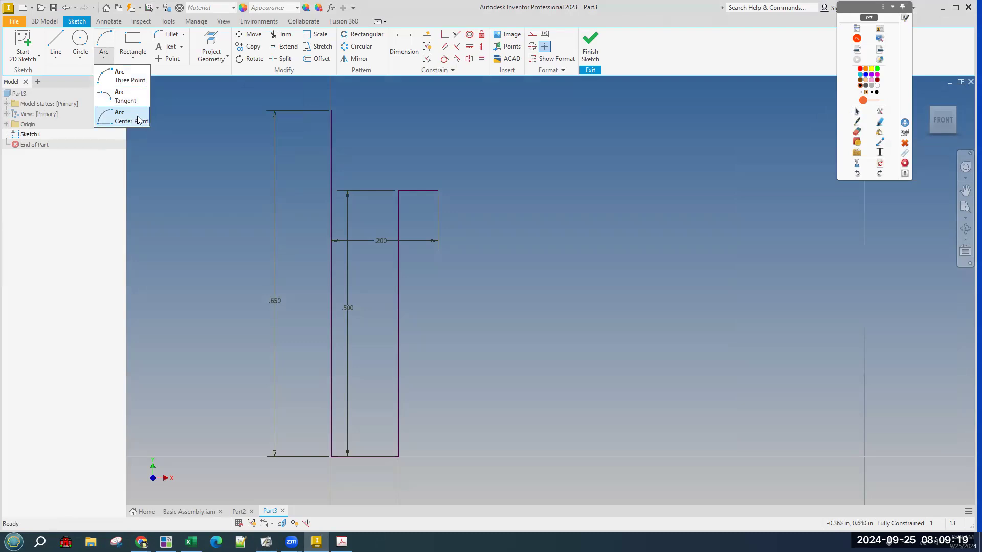
left_click(128, 82)
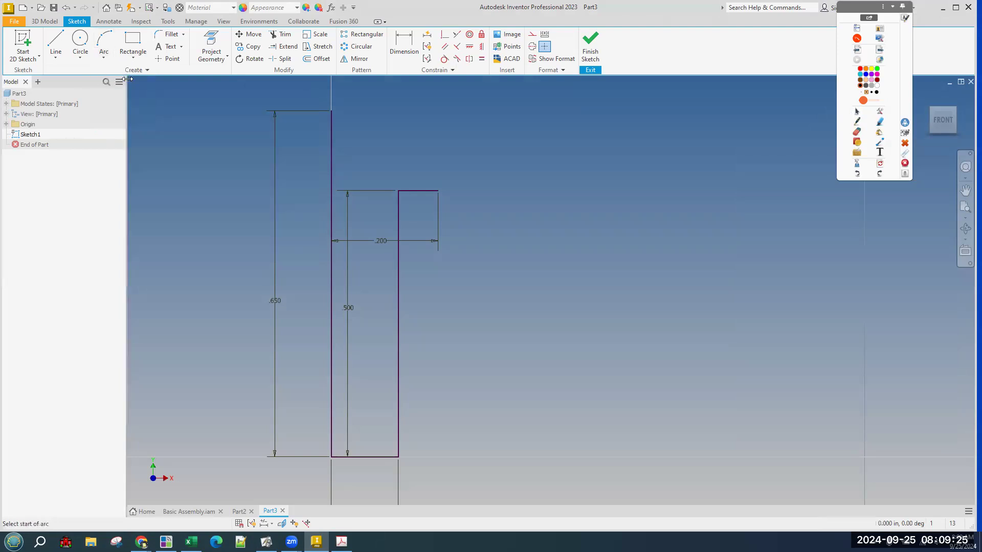
left_click(332, 110)
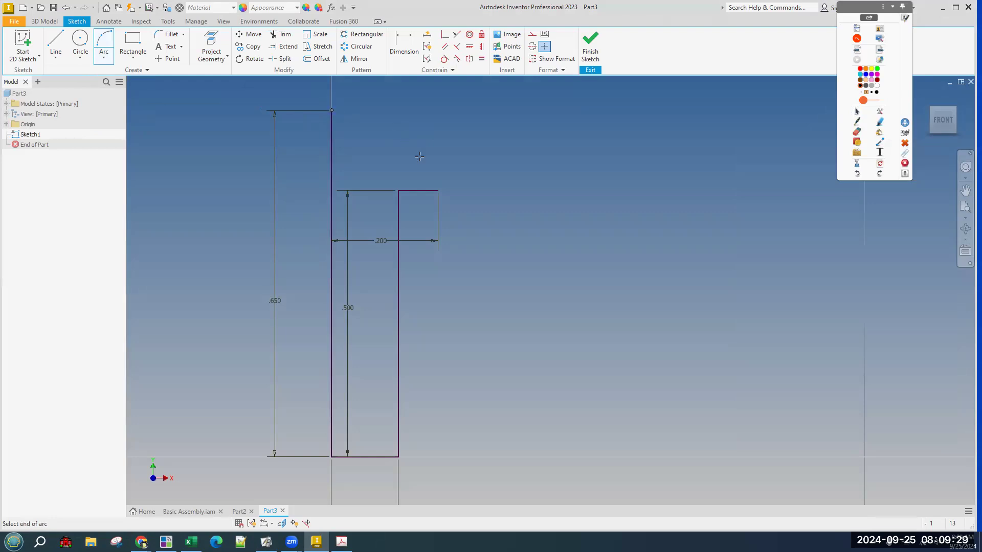
left_click(439, 190)
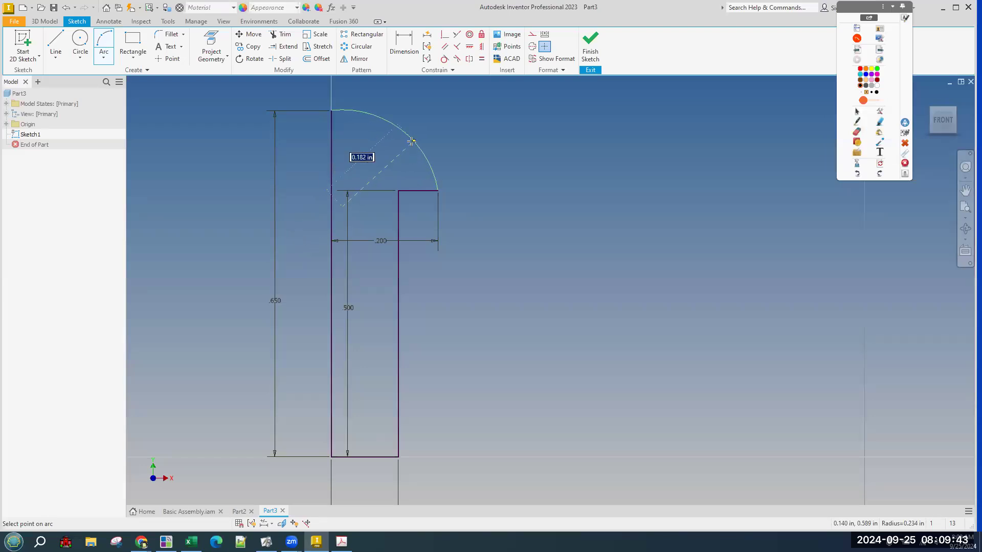
left_click(411, 142)
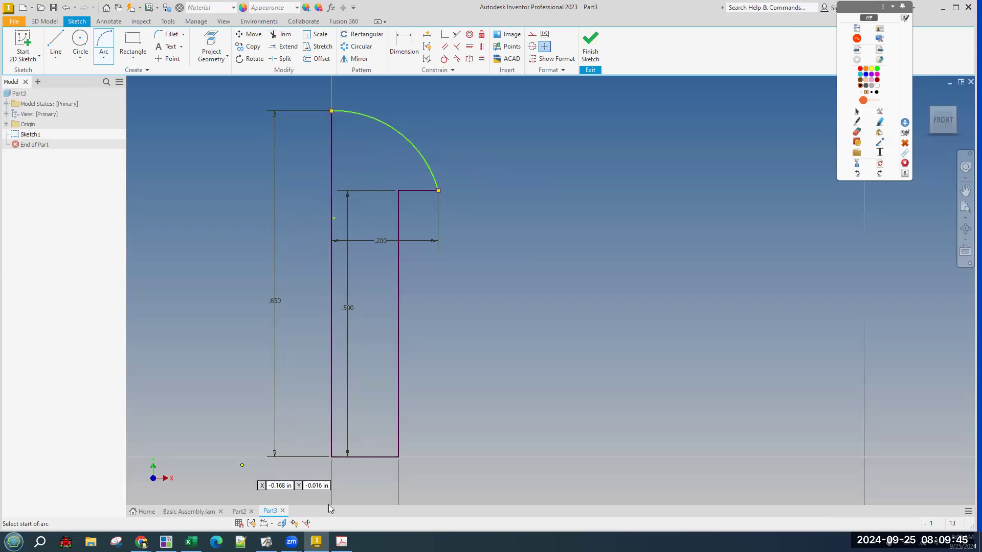
left_click(342, 541)
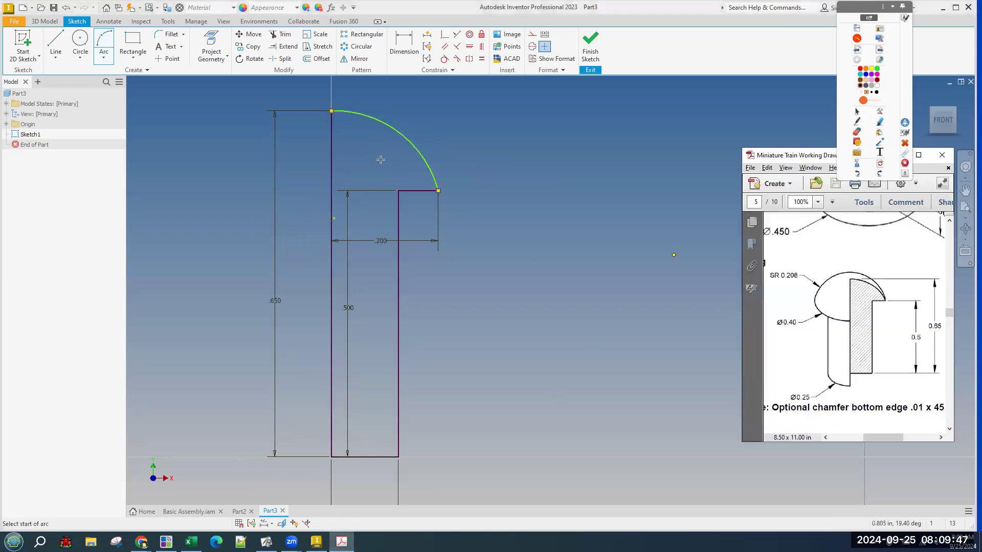
left_click(404, 44)
left_click(383, 118)
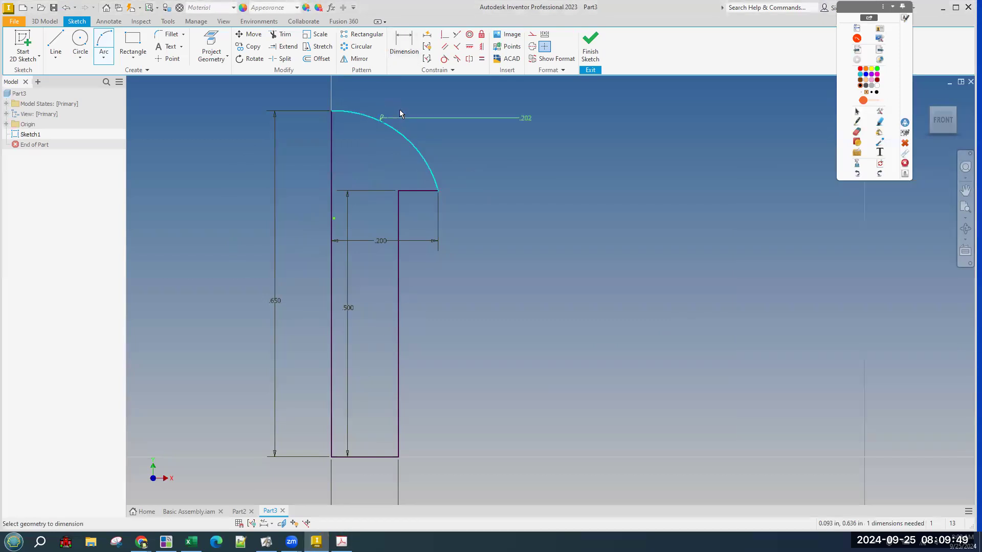
left_click(394, 108)
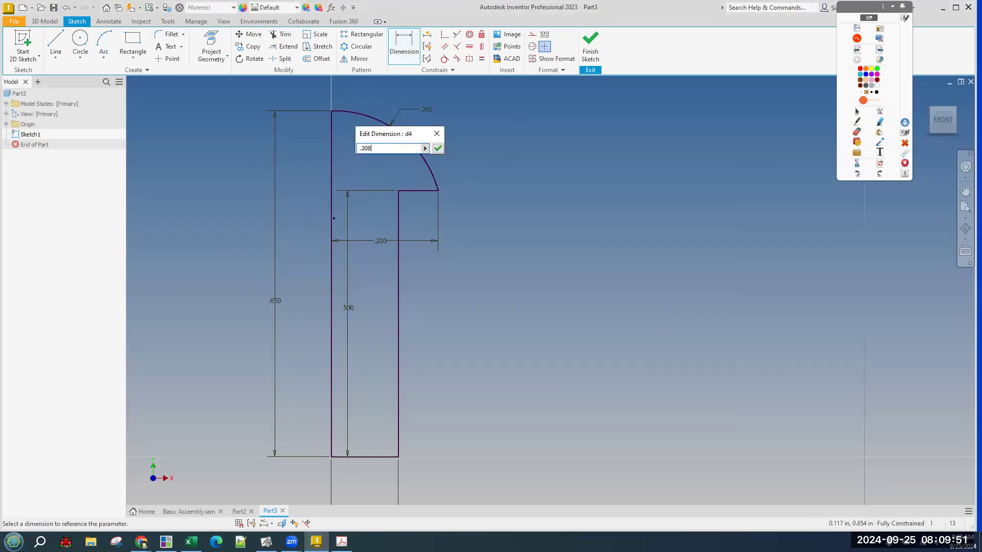
key("Return")
key("ctrl+z")
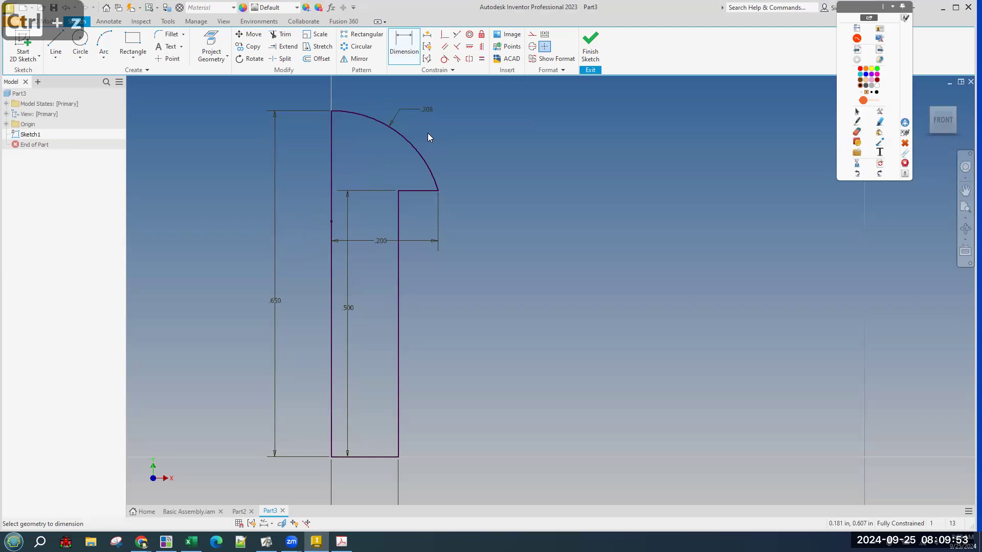
key("ctrl+z")
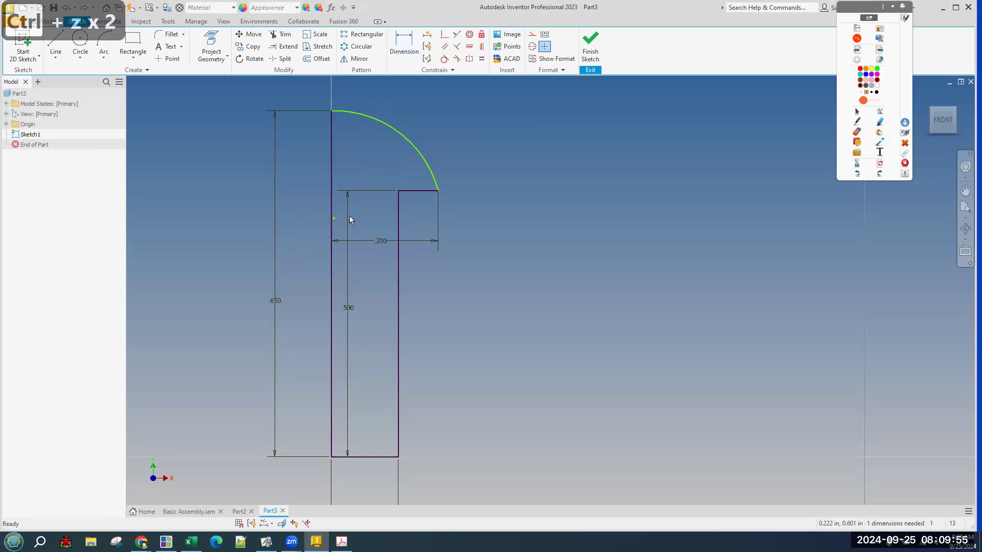
key("ctrl+z")
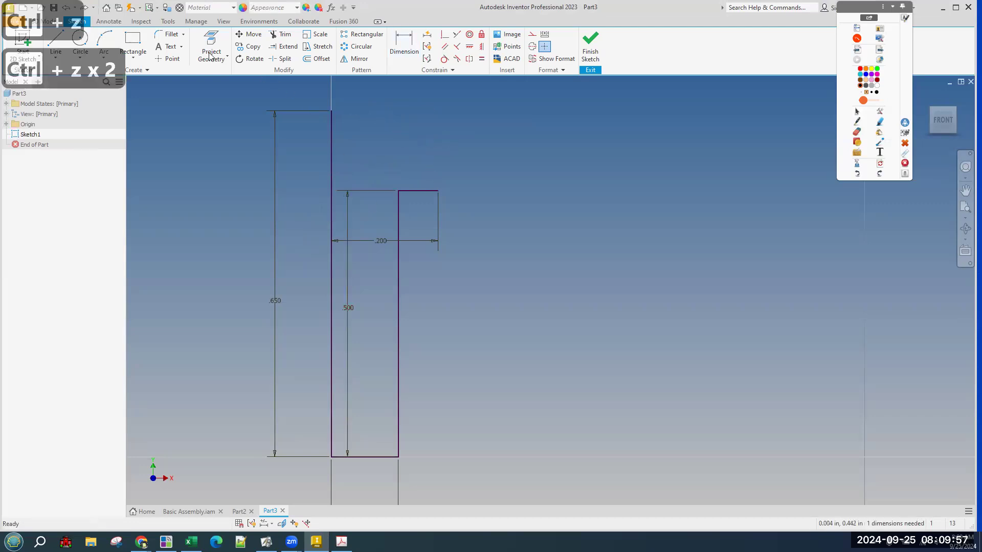
Draw a three-point arc from the axis top to the step corner and dimension its radius .208.
left_click(331, 111)
left_click(432, 187)
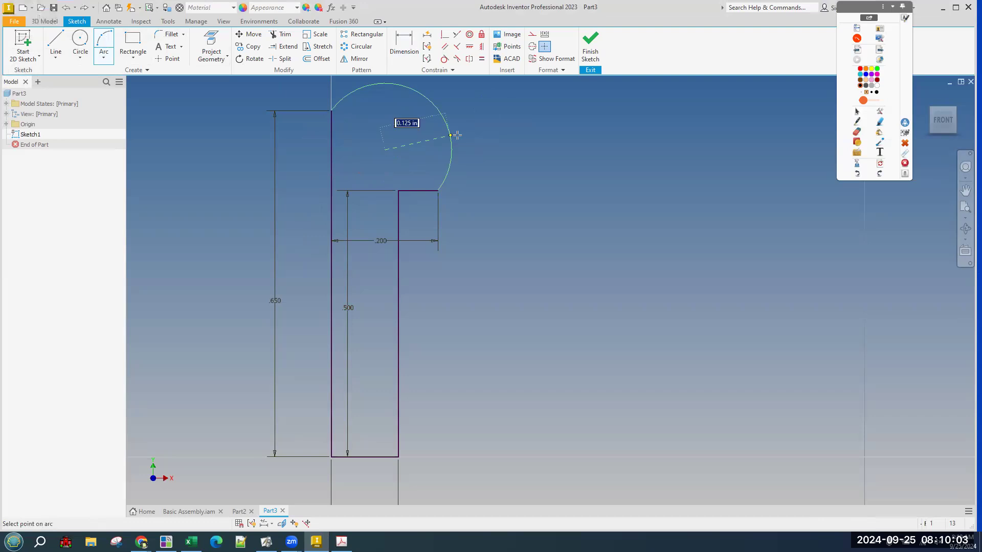
left_click(471, 145)
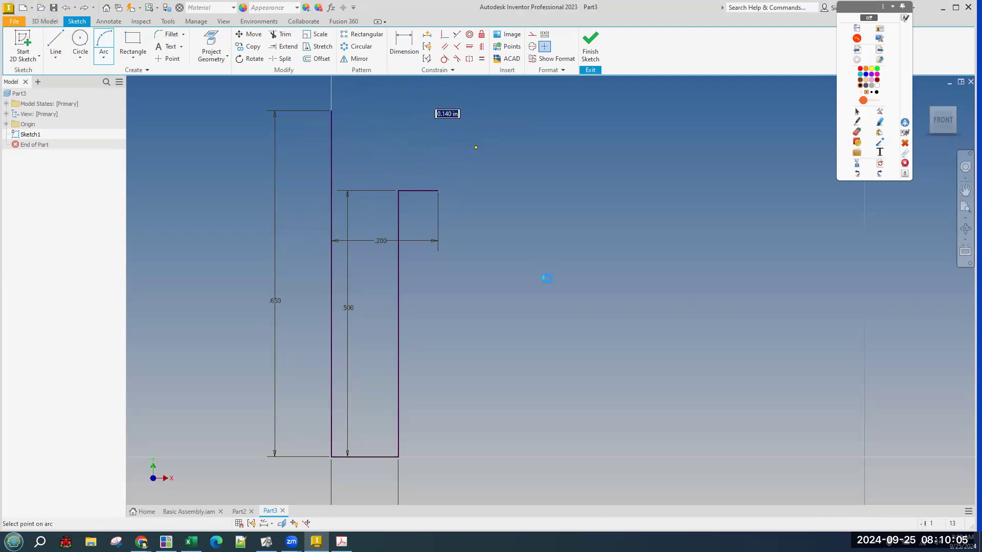
scroll(545, 279, "down", 2)
left_click(404, 45)
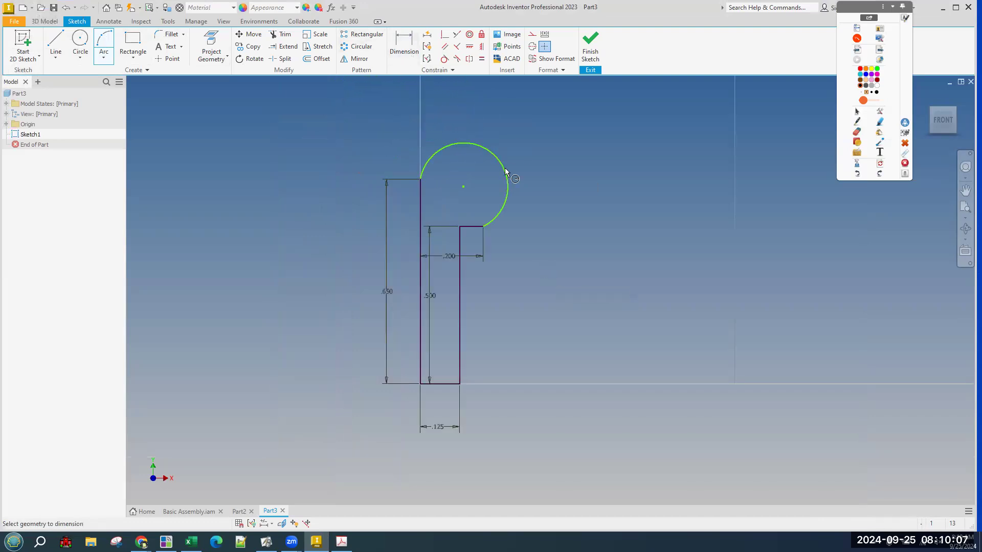
left_click(505, 166)
left_click(545, 145)
type(".2")
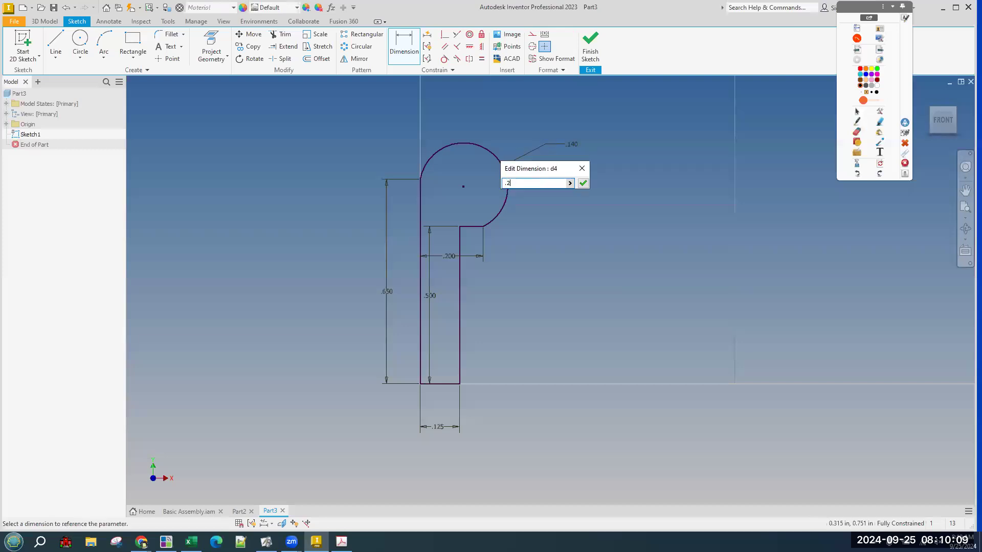
type("08")
key("Return")
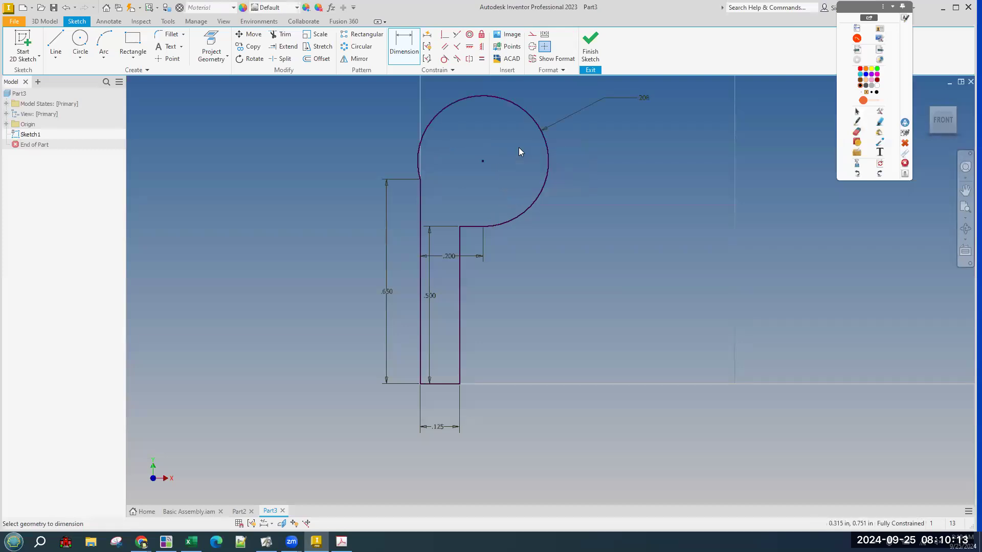
Undo the radius, delete the oversized arc, and restart a three-point arc from the axis top to the .200 step corner.
key("ctrl+z")
key("ctrl+z")
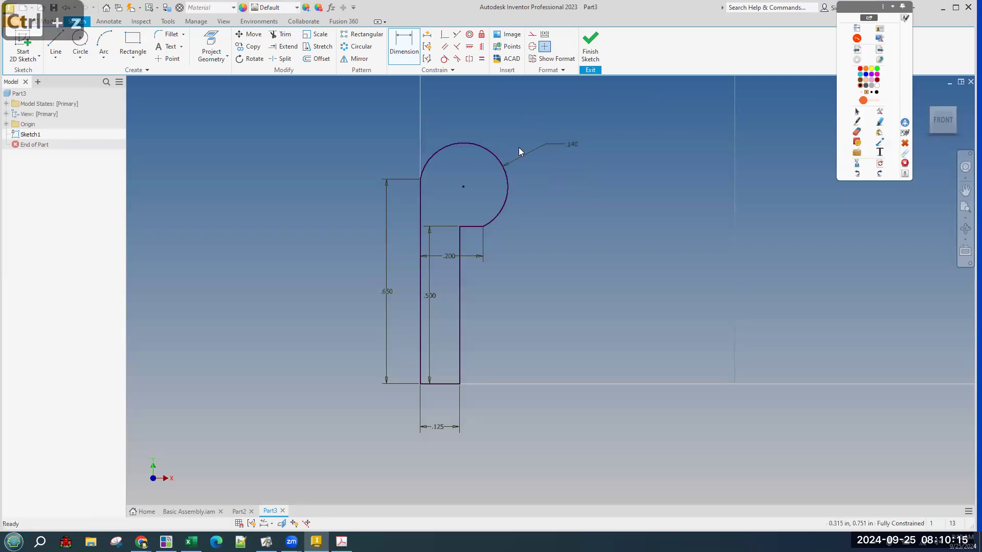
key("Delete")
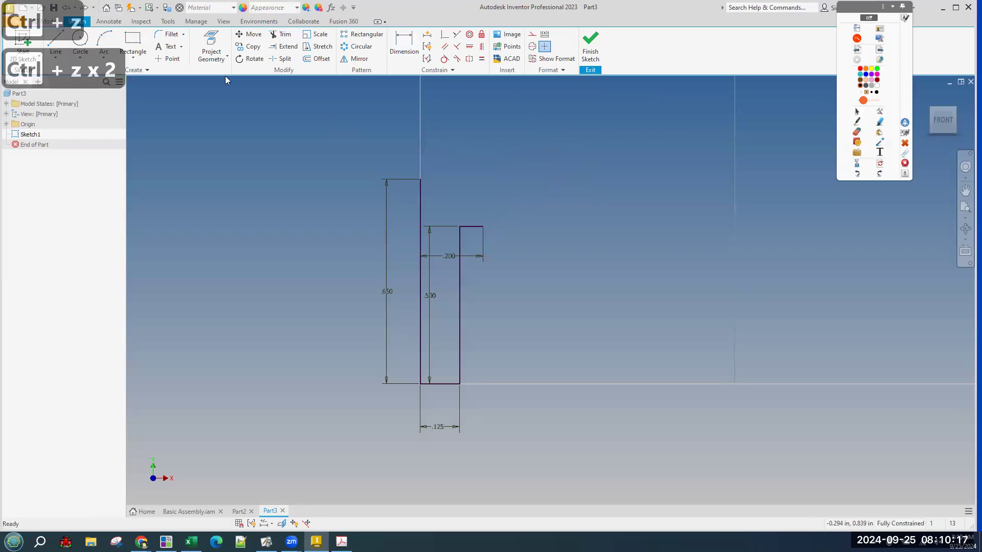
left_click(104, 40)
left_click(421, 180)
left_click(483, 227)
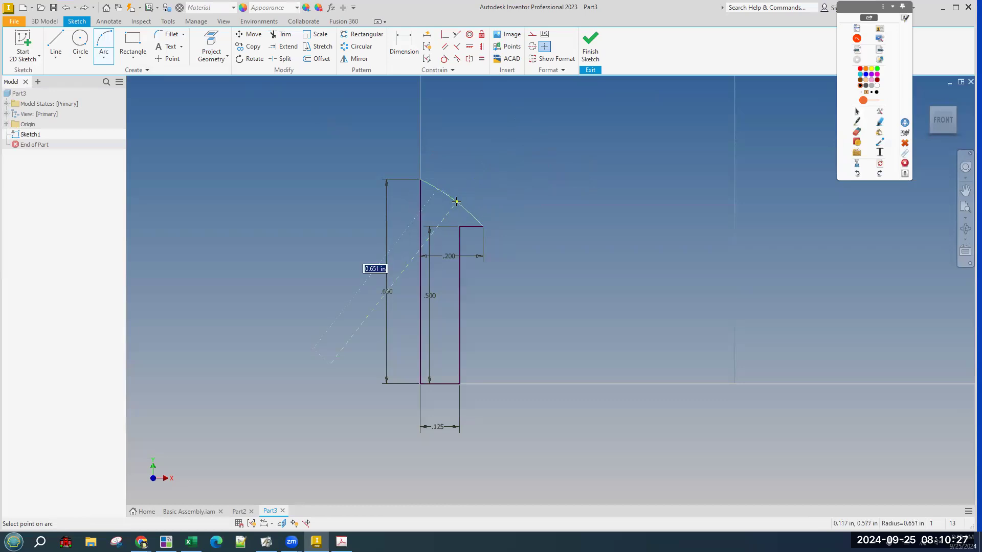
Complete the three-point dome arc and dimension its radius to .208.
left_click(480, 217)
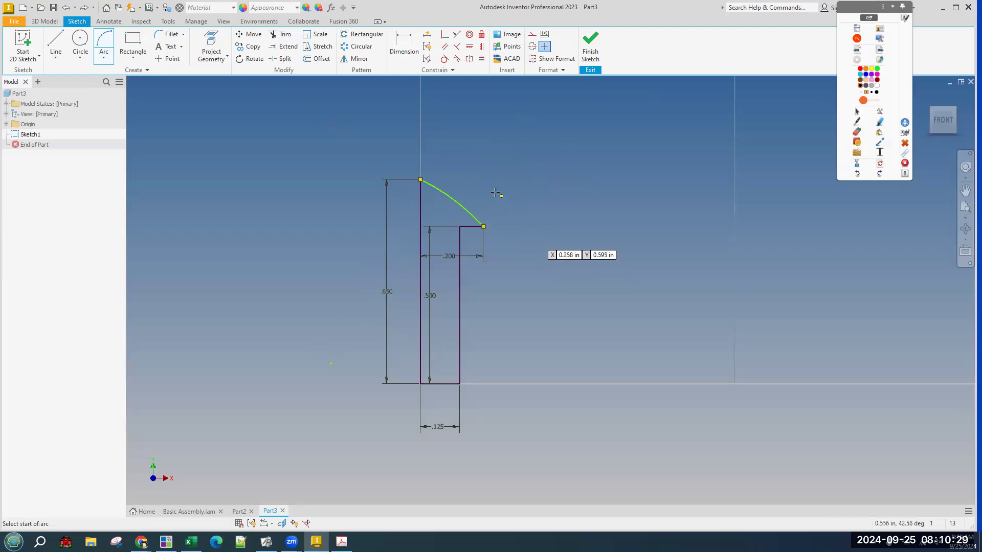
left_click(404, 43)
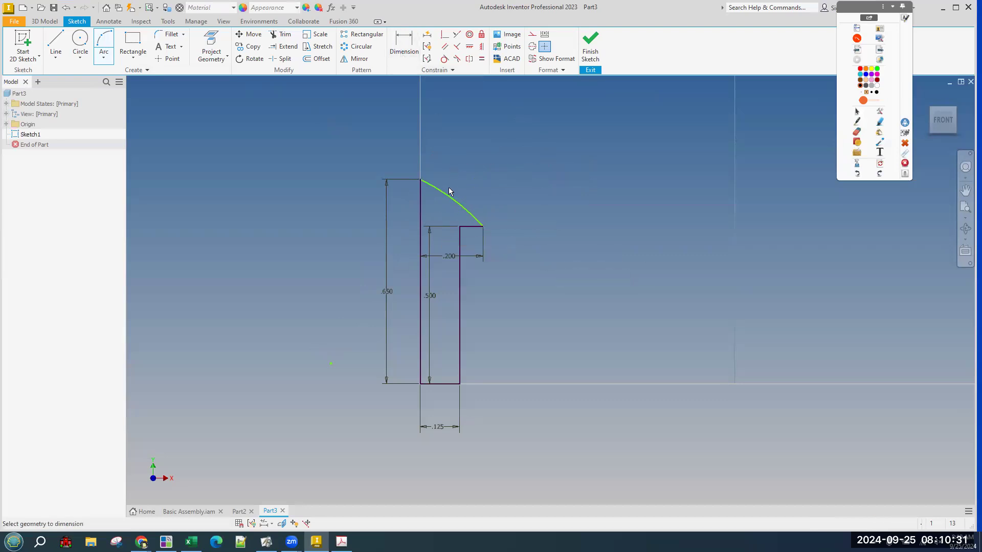
left_click(447, 197)
left_click(436, 137)
type(".208")
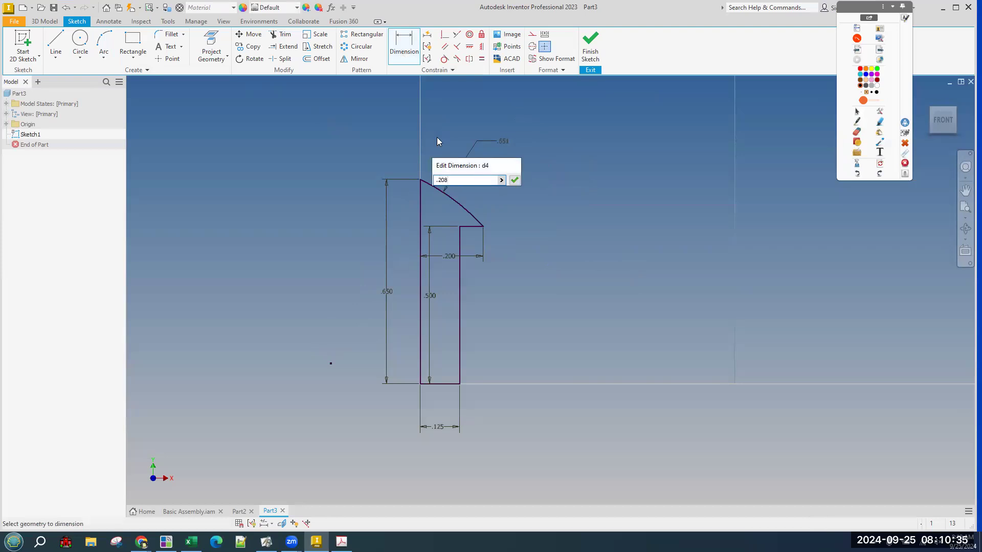
key("Return")
Centre the whole profile in view, finish the sketch, and begin a Revolve of the profile.
scroll(502, 202, "down", 2)
scroll(502, 202, "up", 5)
middle_click_drag(502, 203, 673, 168)
scroll(672, 169, "down", 3)
middle_click_drag(695, 256, 618, 255)
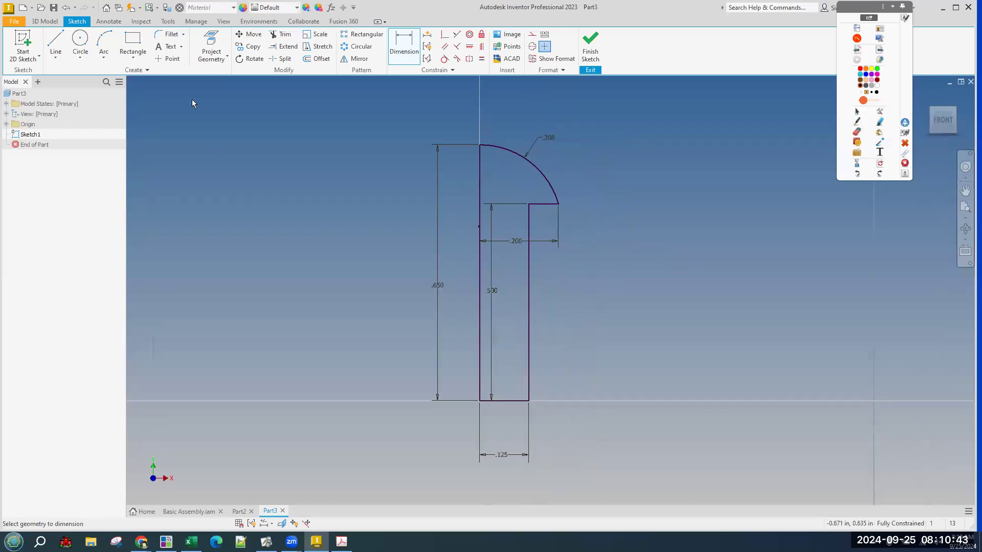
left_click(589, 41)
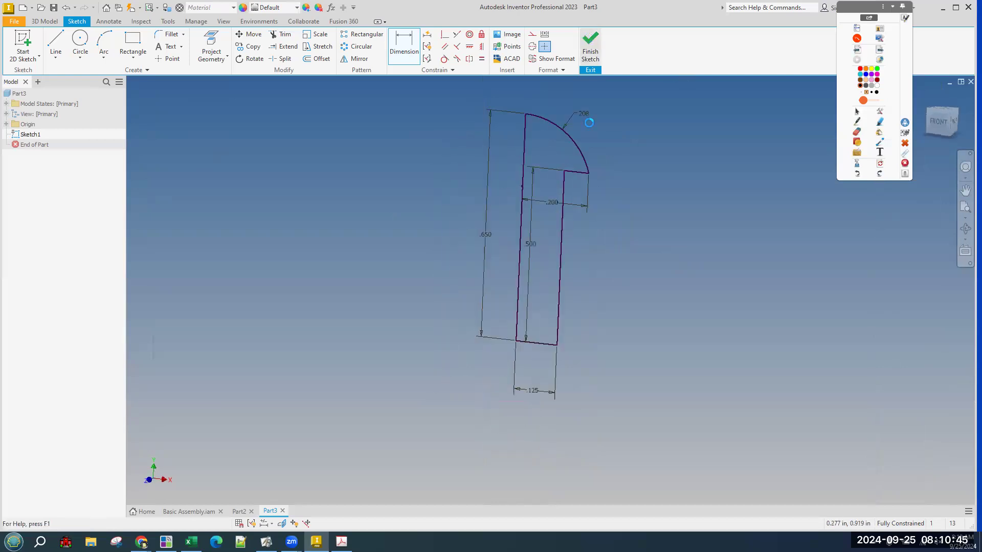
left_click(76, 48)
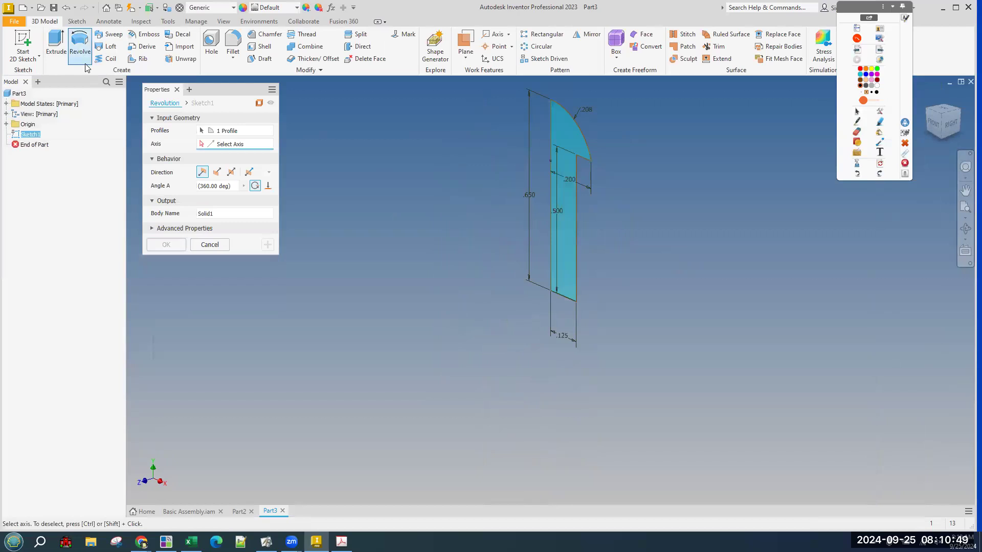
Cancel the revolve, reopen Sketch1 and move the .200 dimension up across the head.
key("Escape")
left_click(933, 129)
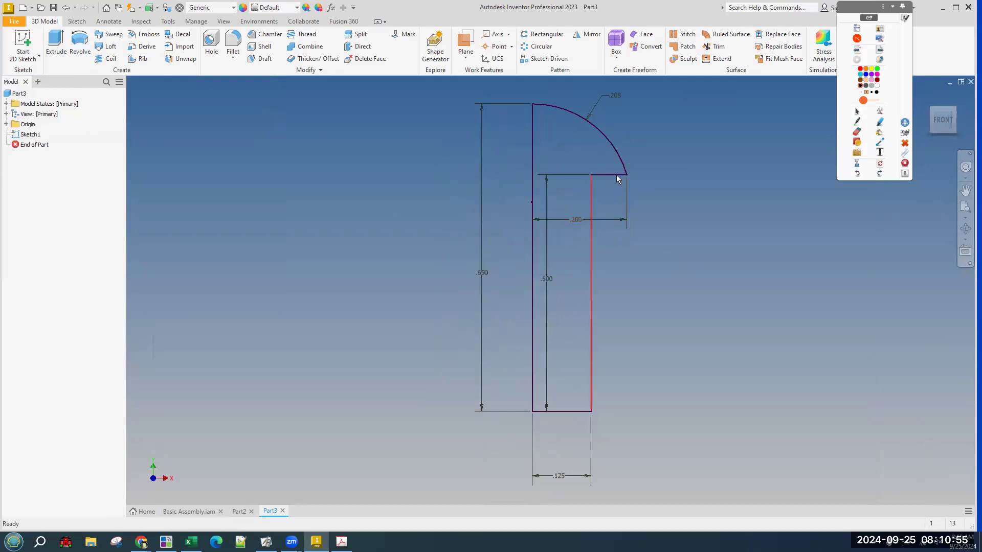
left_click(623, 177)
left_click(27, 134)
double_click(597, 219)
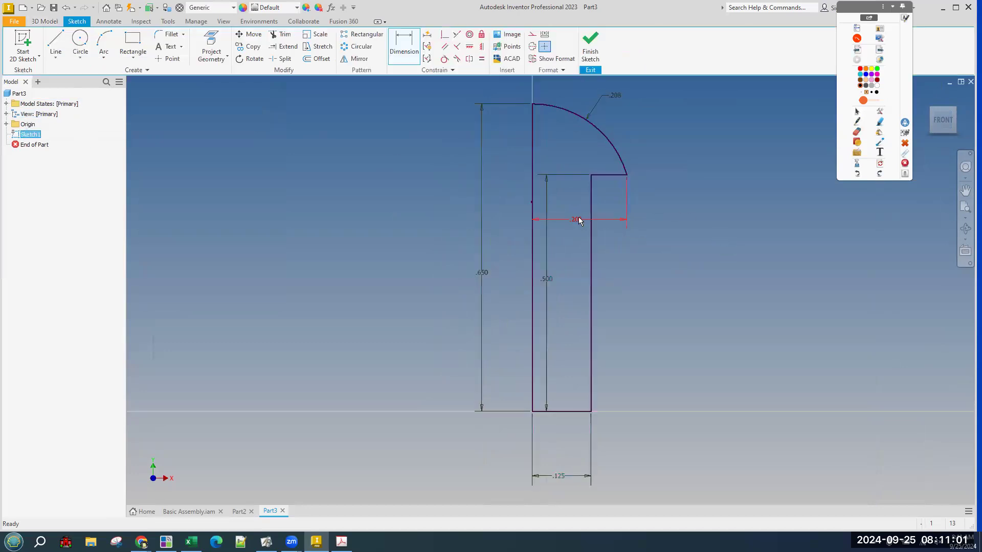
left_click_drag(577, 221, 577, 158)
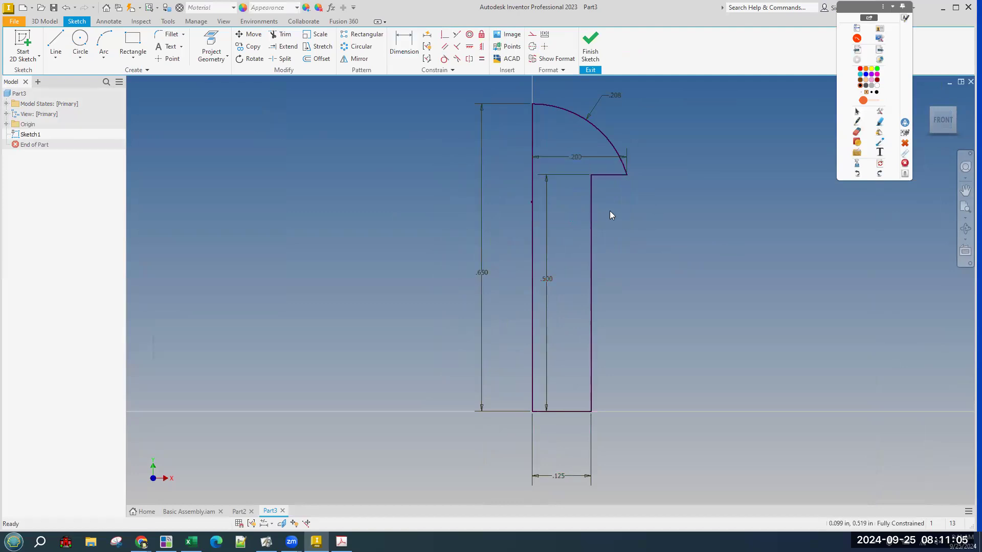
left_click(627, 176)
left_click(532, 179)
left_click(669, 244)
left_click(591, 47)
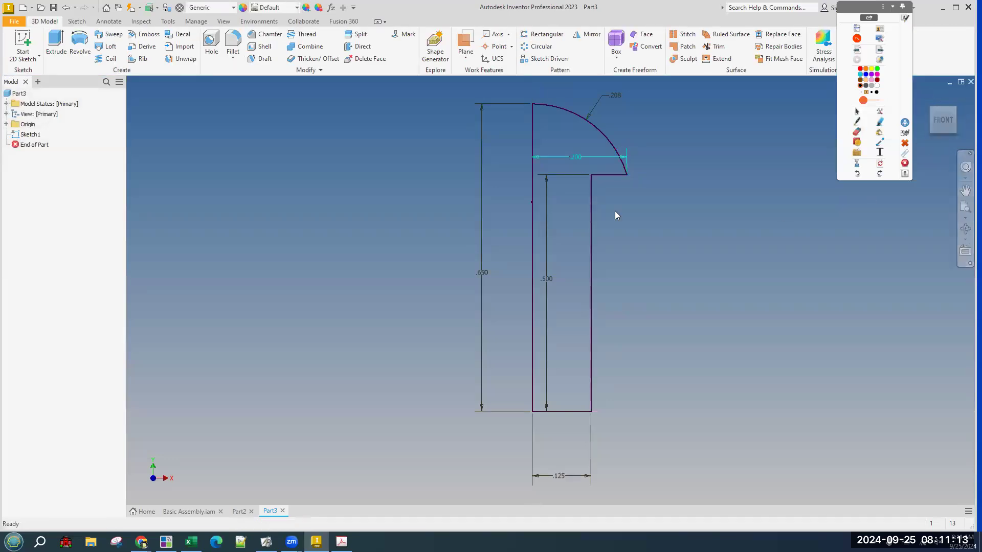
Try revolving about the wrong axes, cancel, and recentre the sketch in isometric view.
left_click(953, 112)
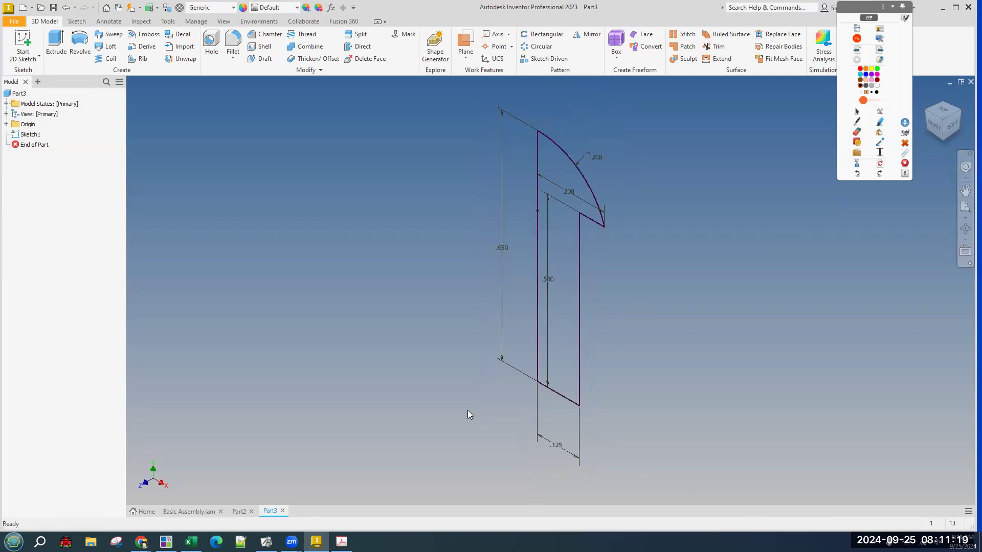
left_click(79, 45)
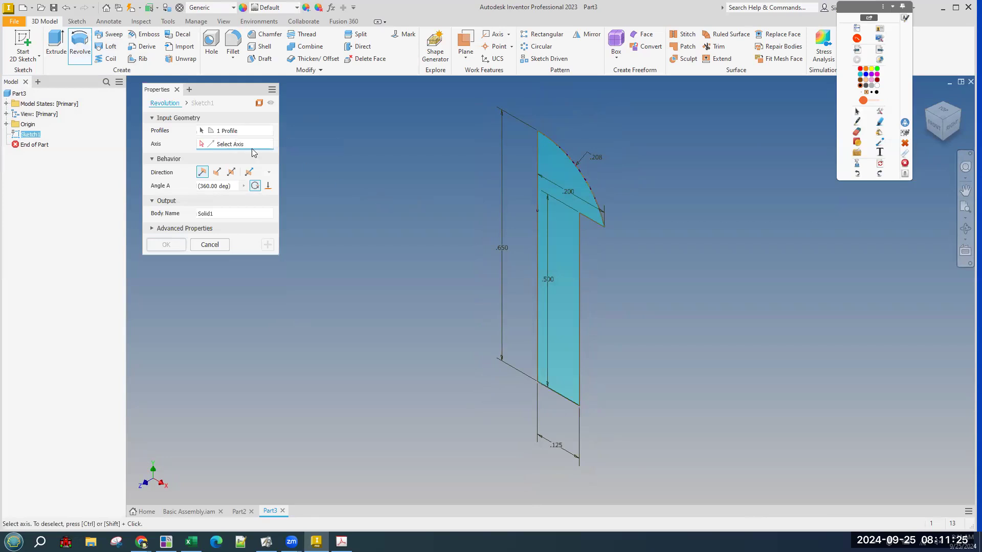
left_click(538, 310)
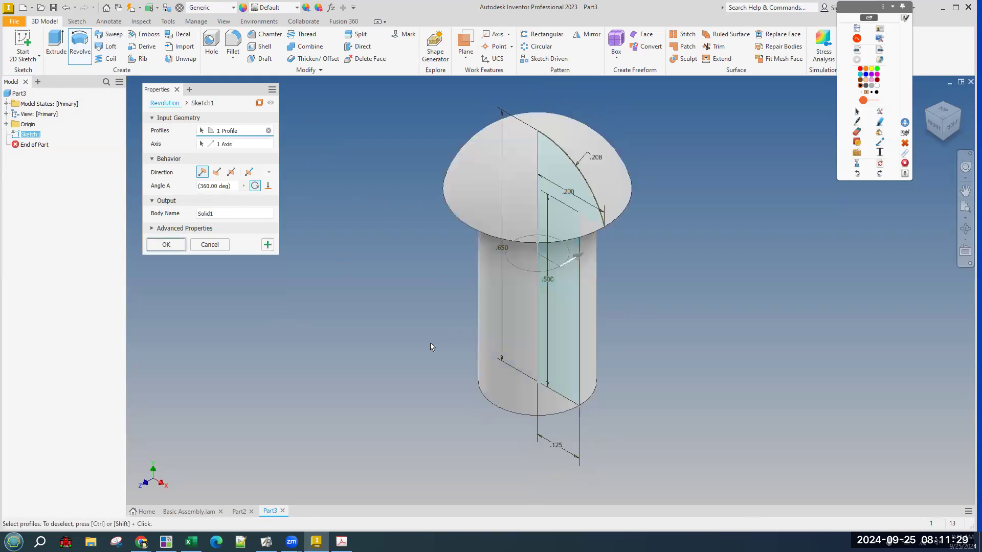
left_click(216, 145)
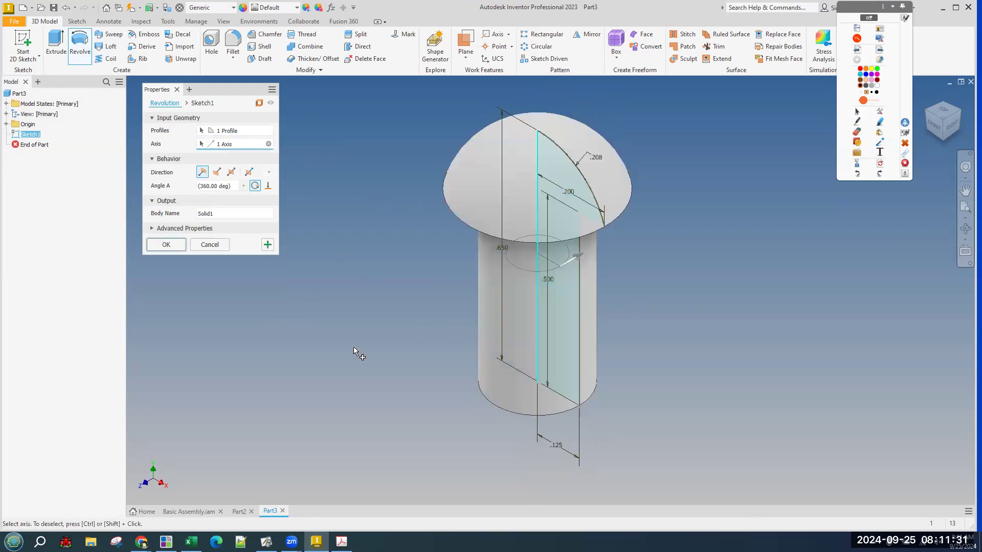
left_click(210, 244)
left_click(80, 46)
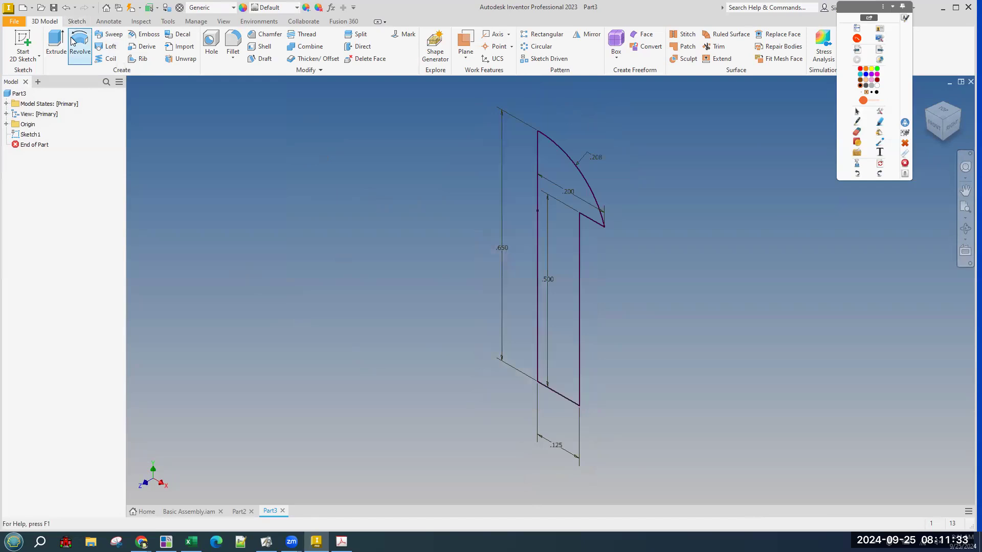
left_click(569, 404)
middle_click_drag(664, 363, 649, 409, "shift")
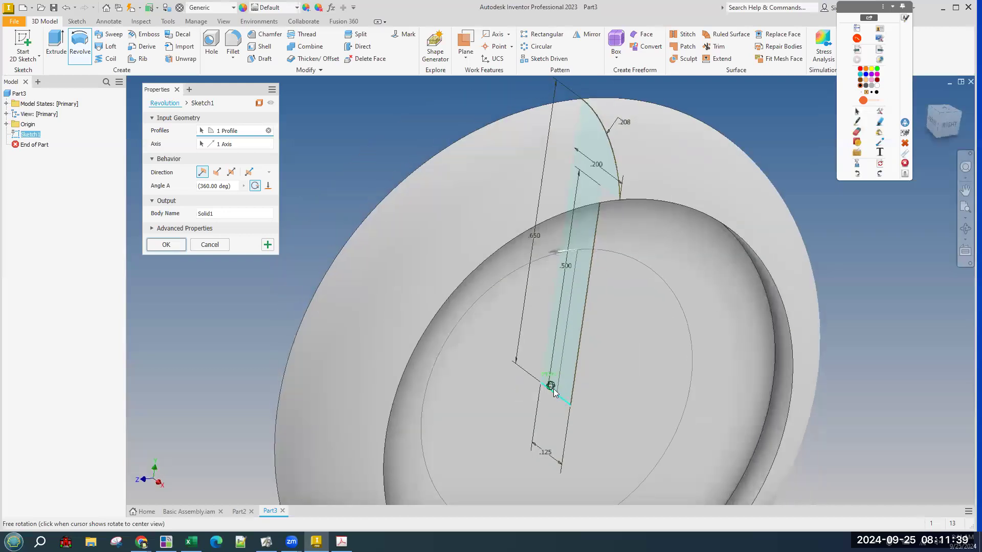
key("Escape")
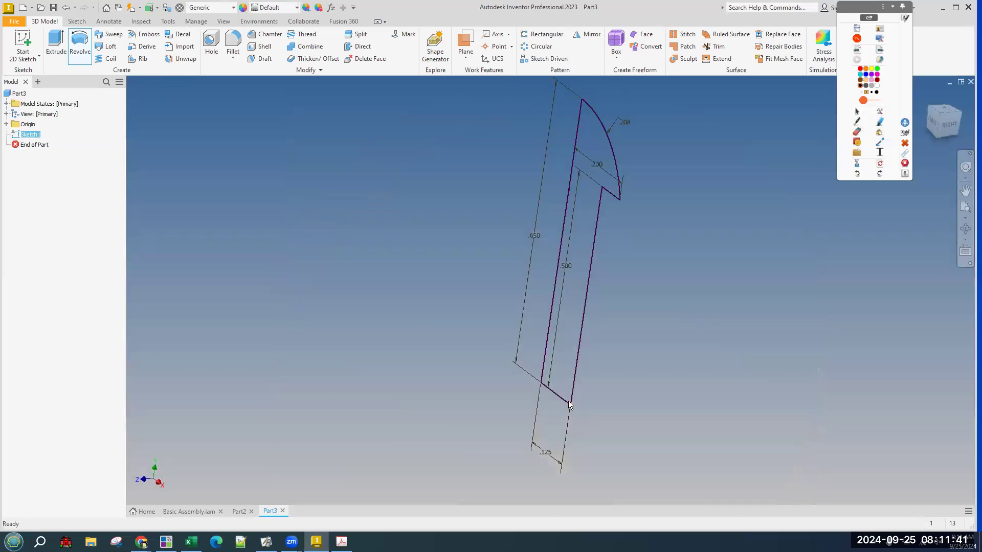
scroll(738, 333, "down", 3)
left_click_drag(735, 337, 715, 297)
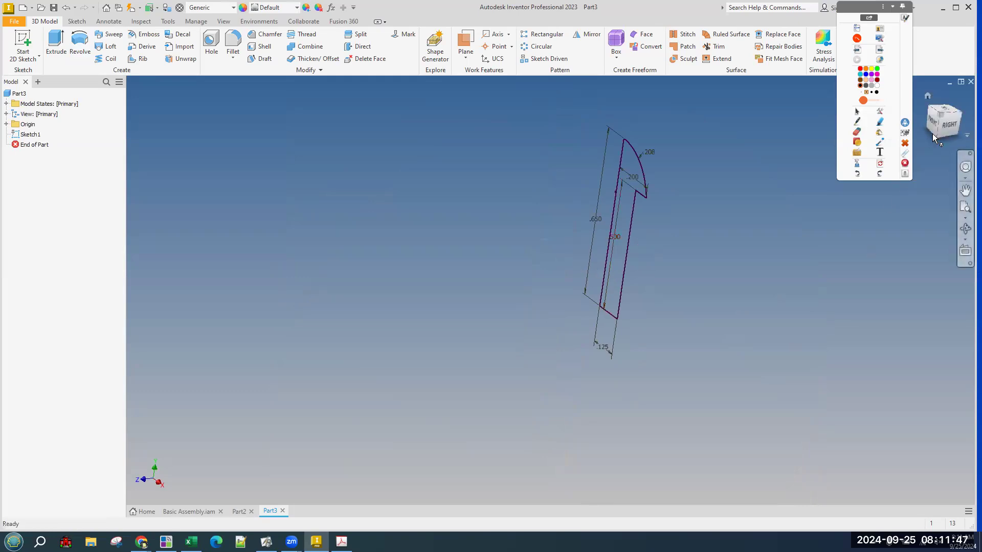
left_click(941, 117)
Revolve the profile a full 360° about its left edge into the peg solid.
key("r")
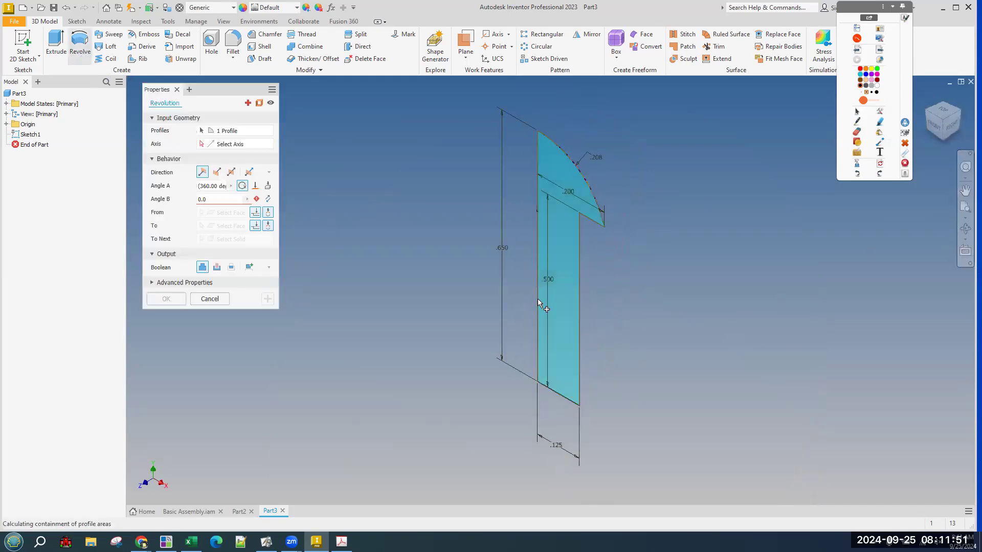
left_click(538, 299)
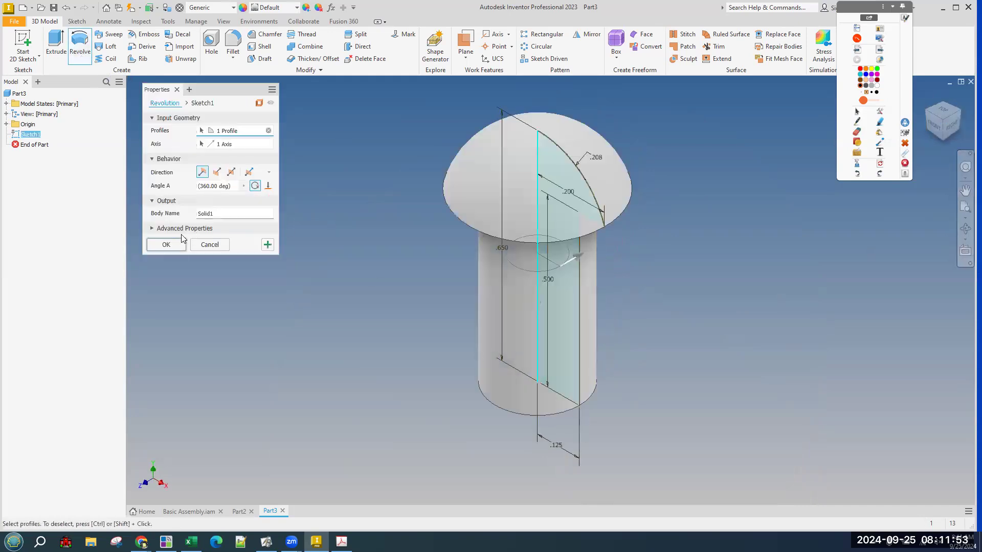
left_click(166, 244)
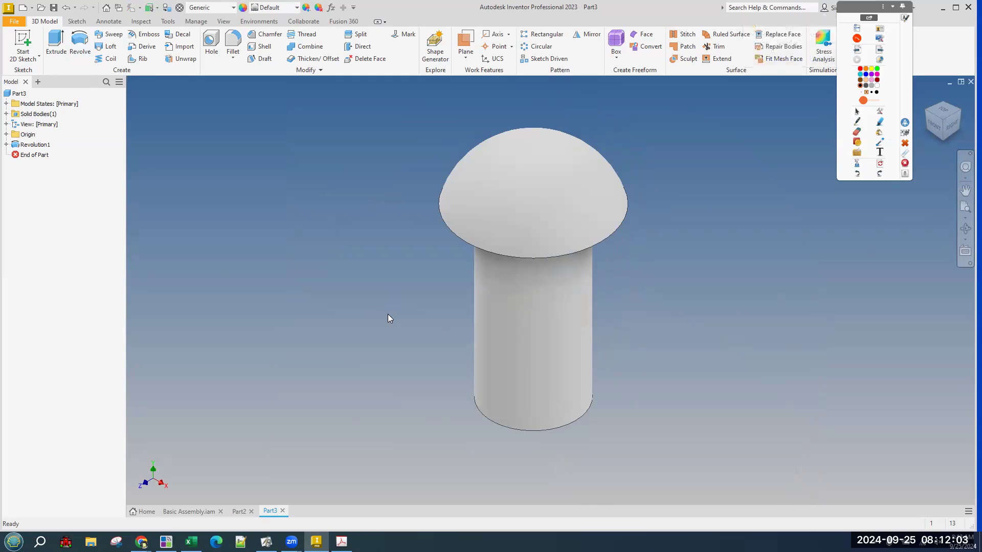
left_click(53, 7)
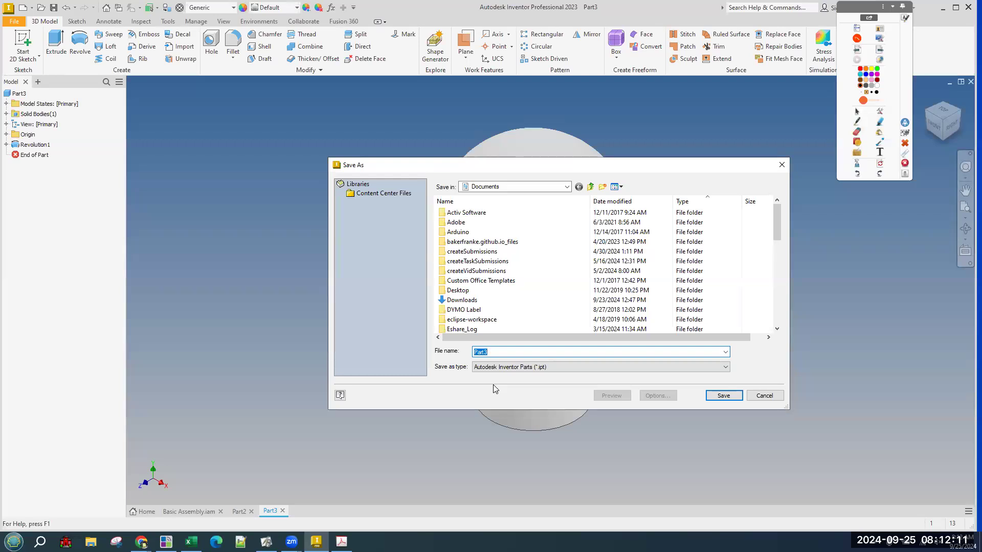
type("Train")
key("ctrl+shift+Right")
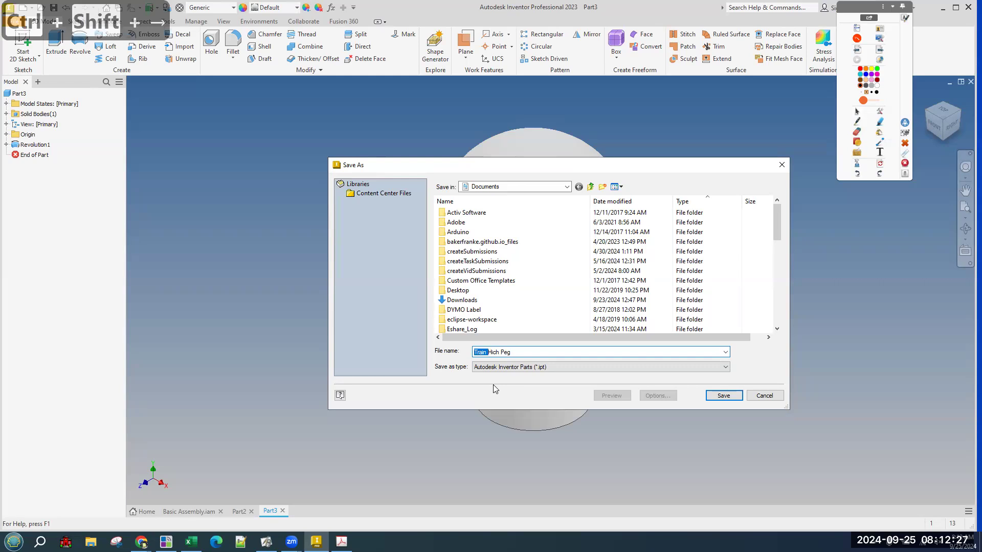
left_click(515, 353)
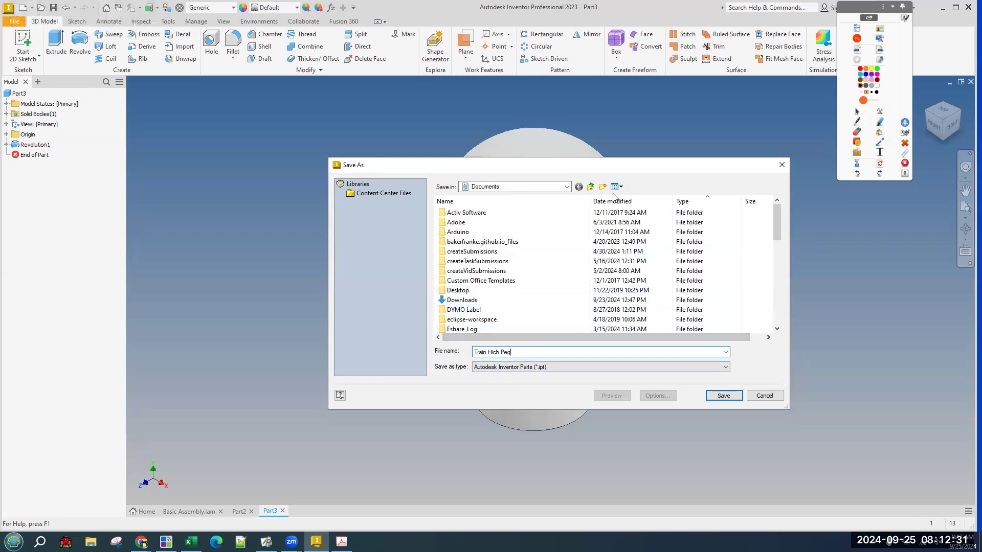
left_click(500, 202)
left_click(782, 165)
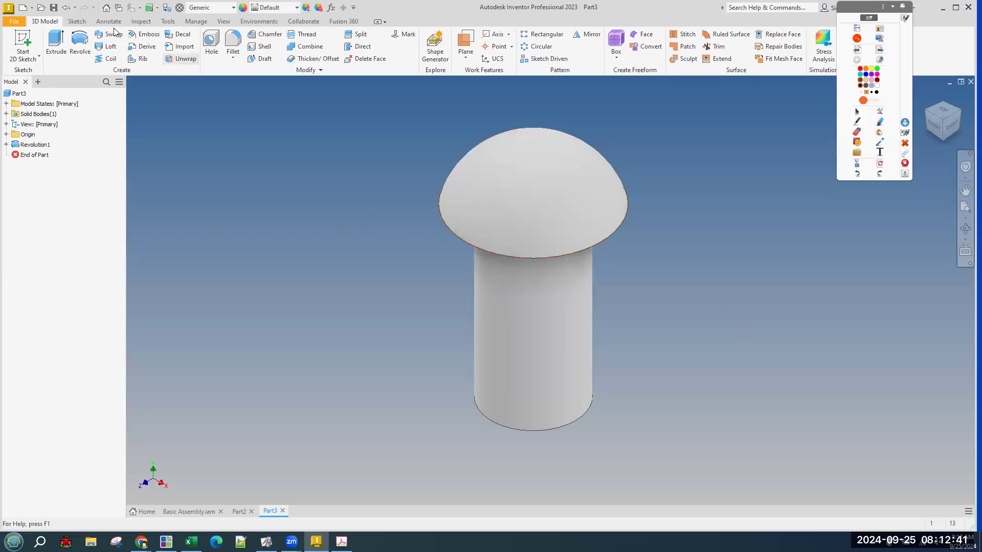
Undo the revolve and recent sketch edits, removing the previous head arc.
left_click(67, 8)
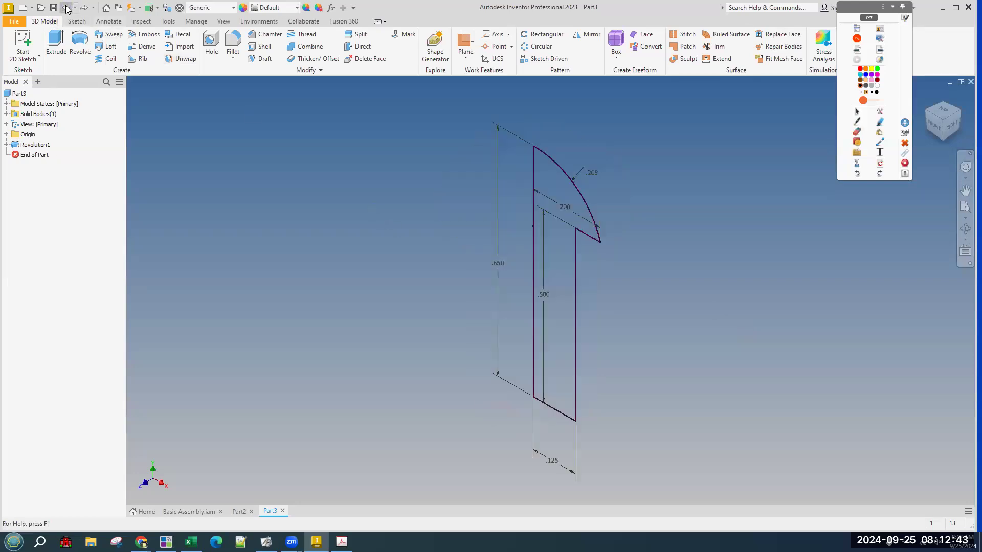
left_click(67, 9)
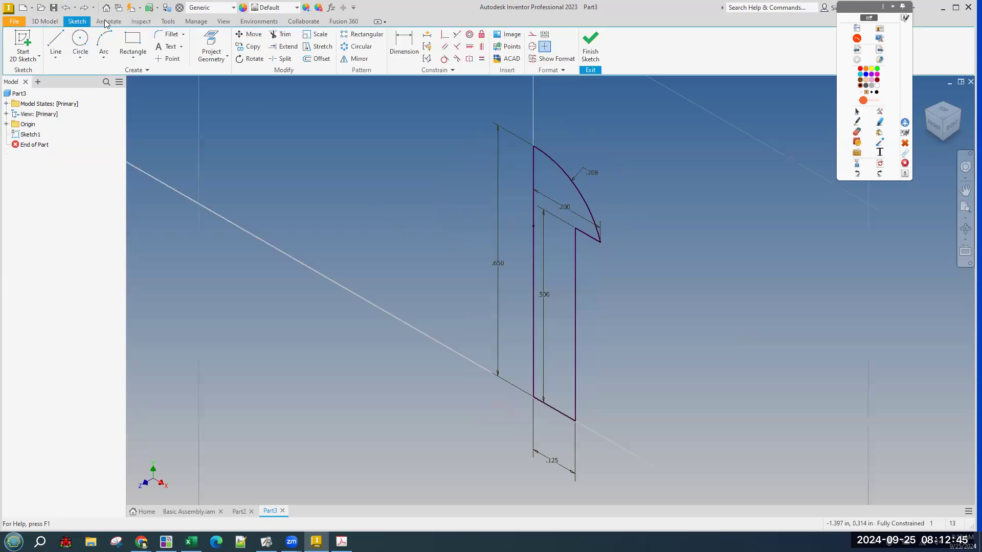
left_click(67, 12)
left_click(67, 12)
left_click(67, 12)
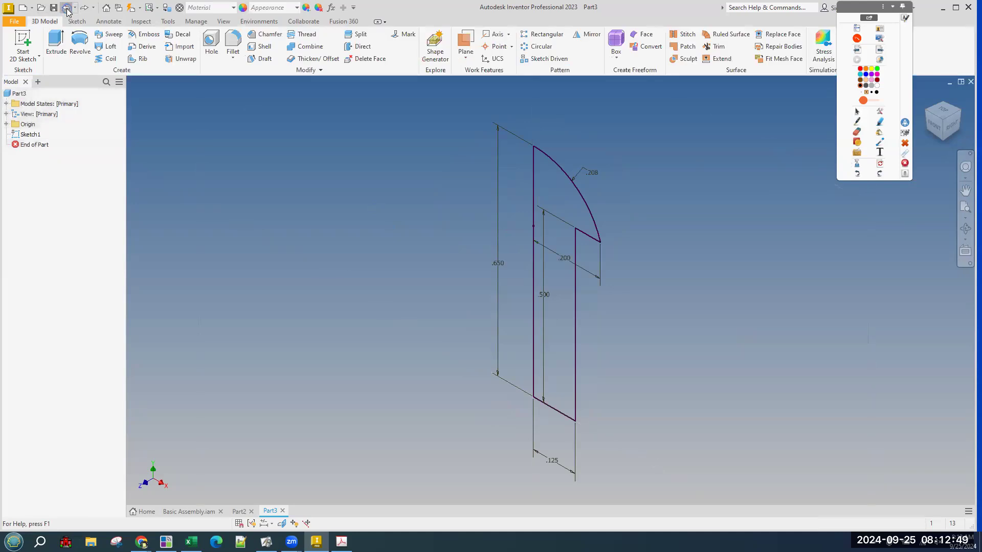
left_click(67, 10)
left_click(67, 10)
left_click(67, 10)
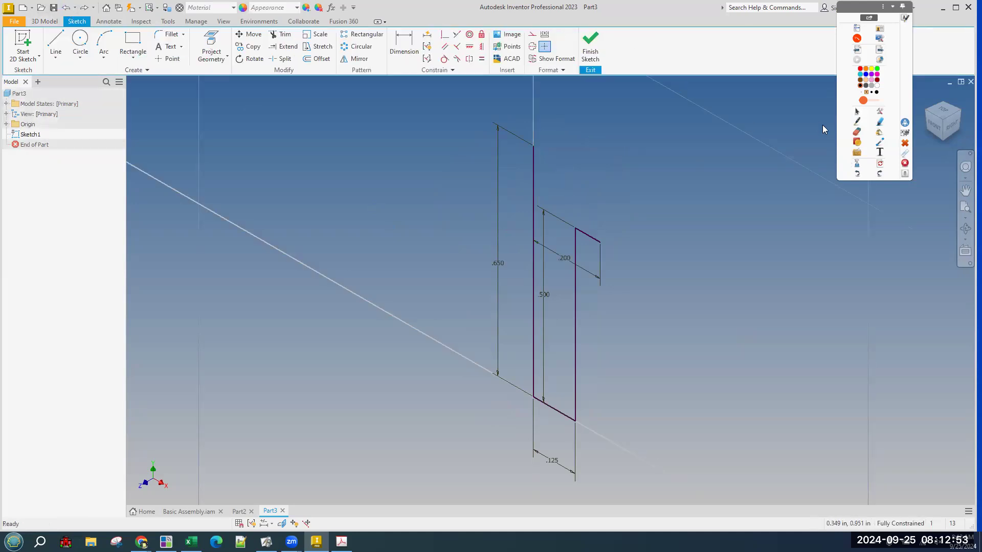
Draw a centre-point arc from the vertical line's top to the step corner as the head.
left_click(932, 128)
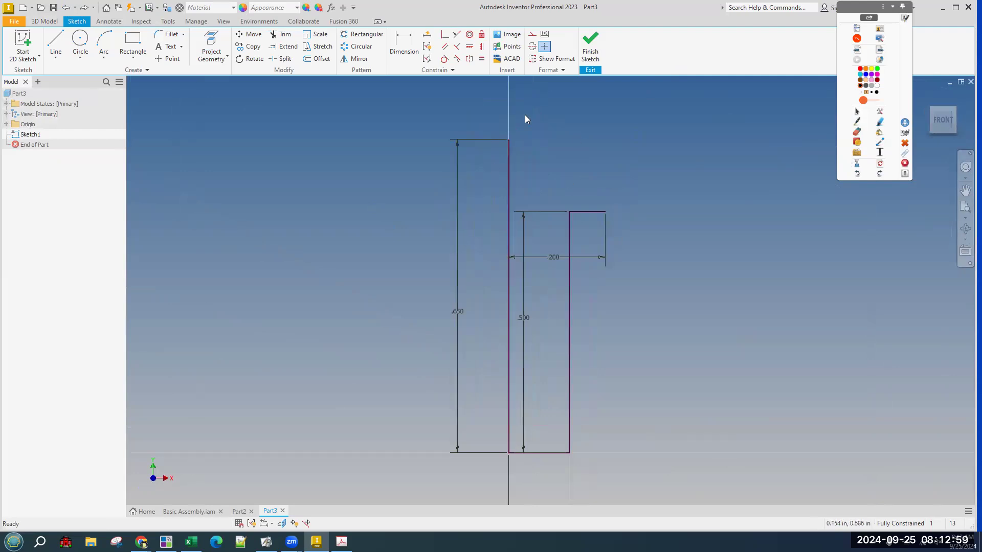
left_click(104, 54)
left_click(104, 58)
left_click(121, 114)
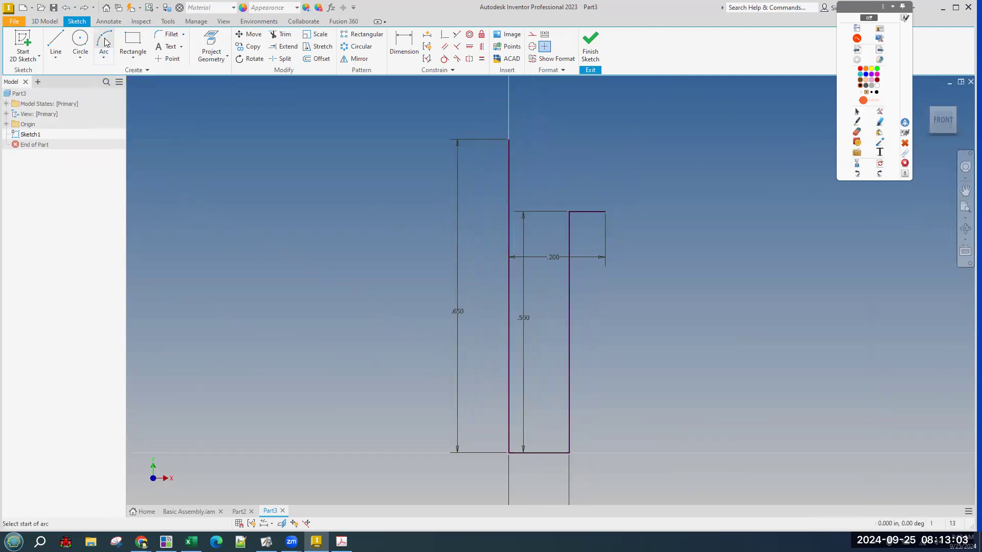
left_click(509, 139)
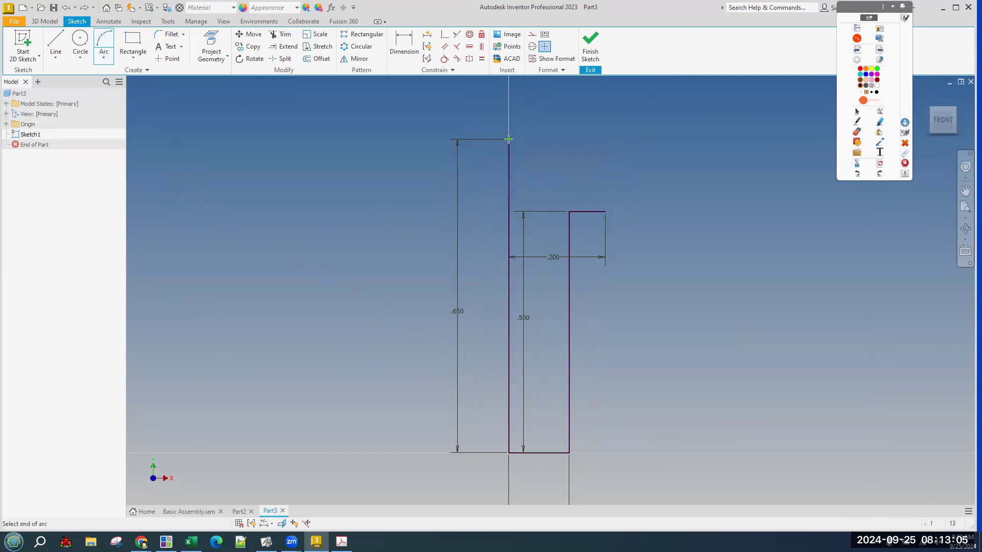
left_click(605, 213)
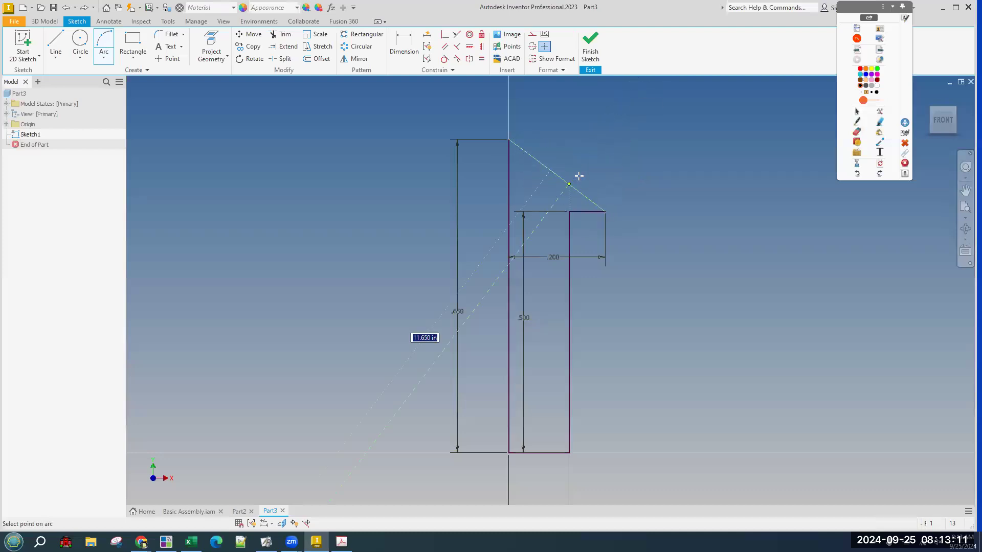
left_click(577, 172)
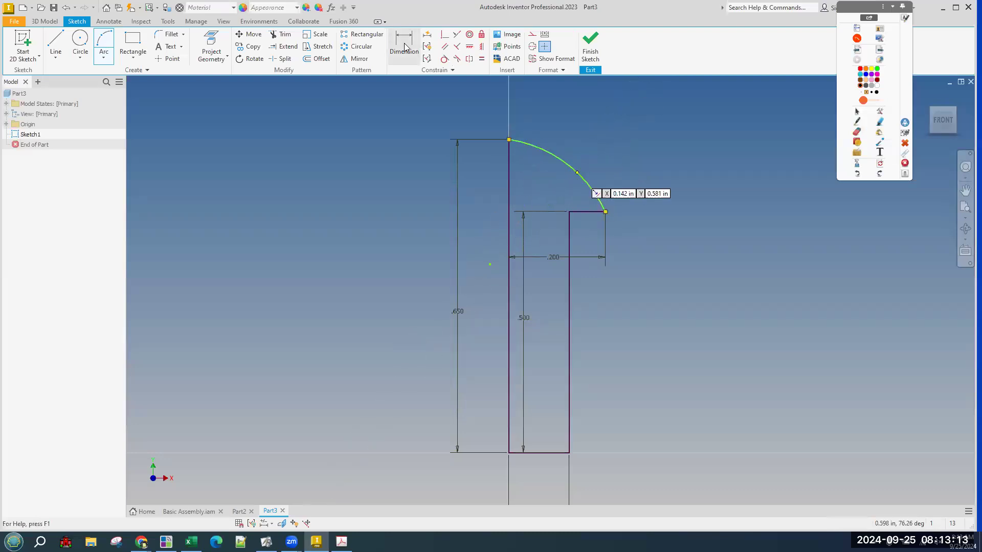
Dimension the head arc's radius to .208.
key("d")
left_click(546, 153)
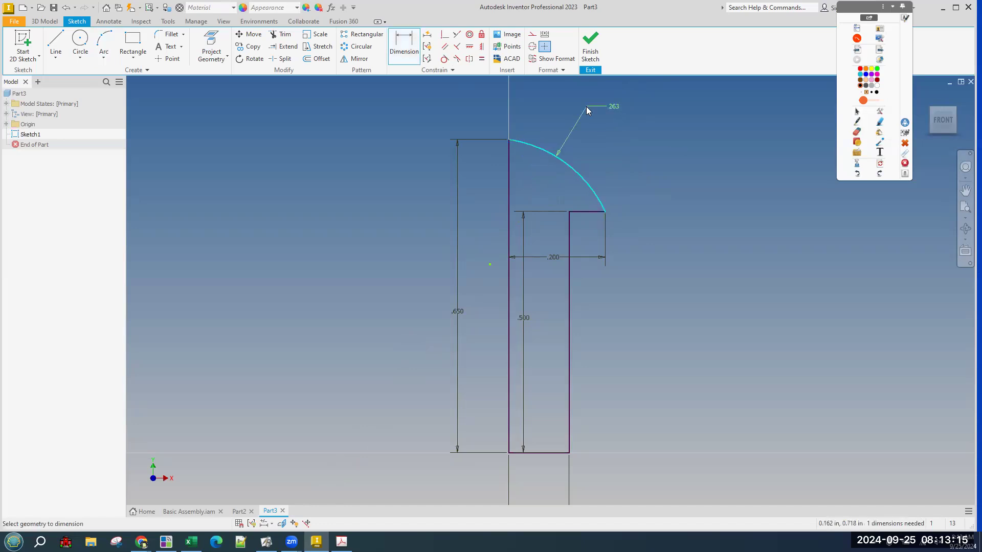
left_click(593, 105)
type(".208")
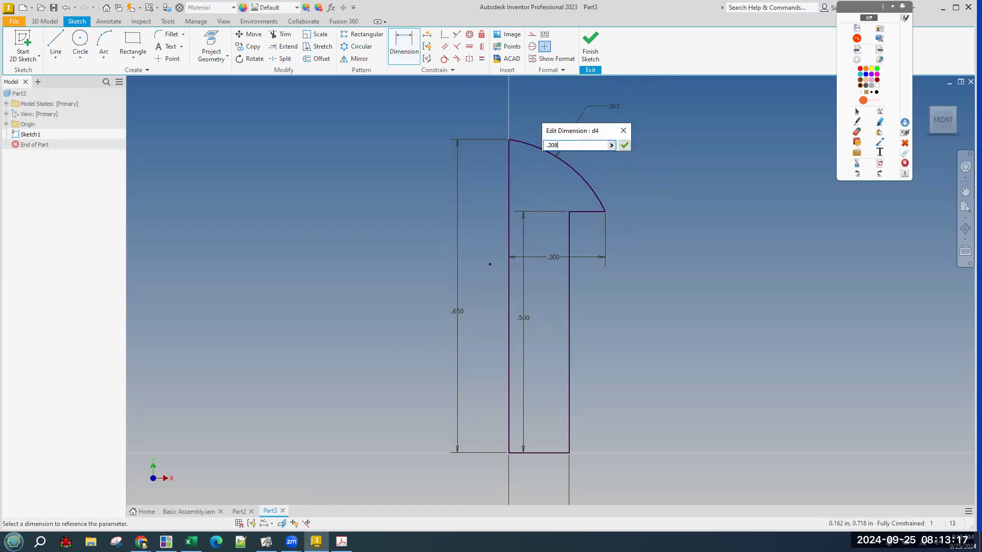
key("Return")
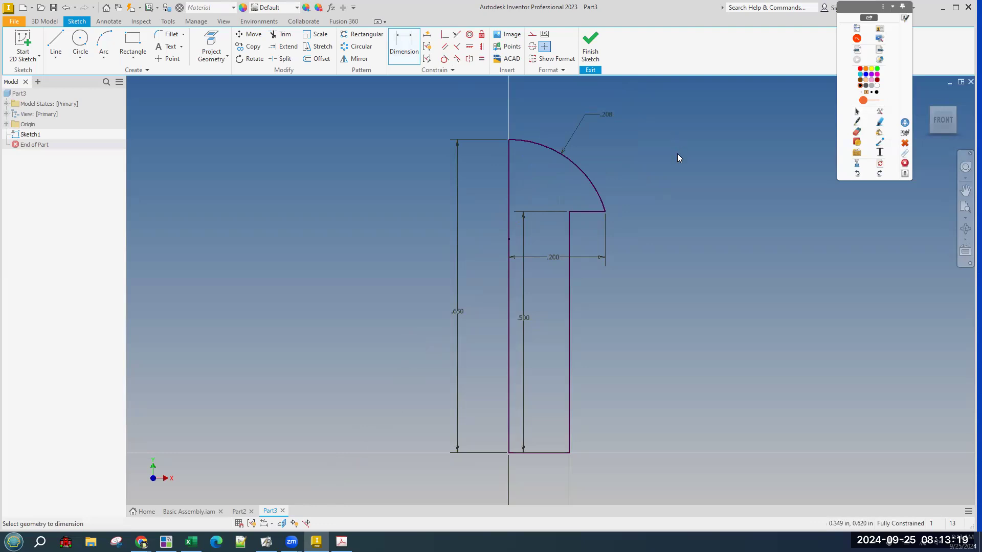
Finish the sketch and revolve the profile about the vertical line into Revolution1.
left_click(594, 54)
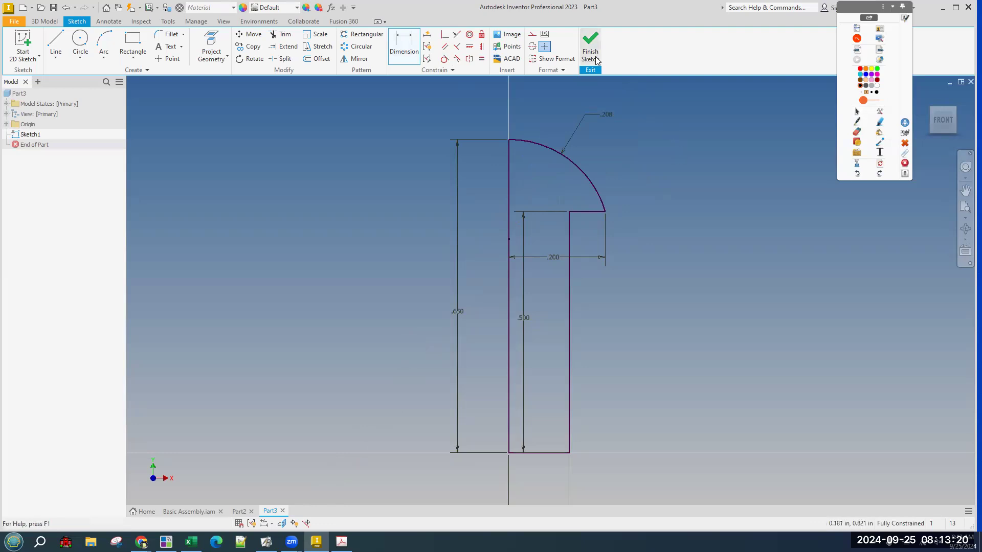
left_click(82, 51)
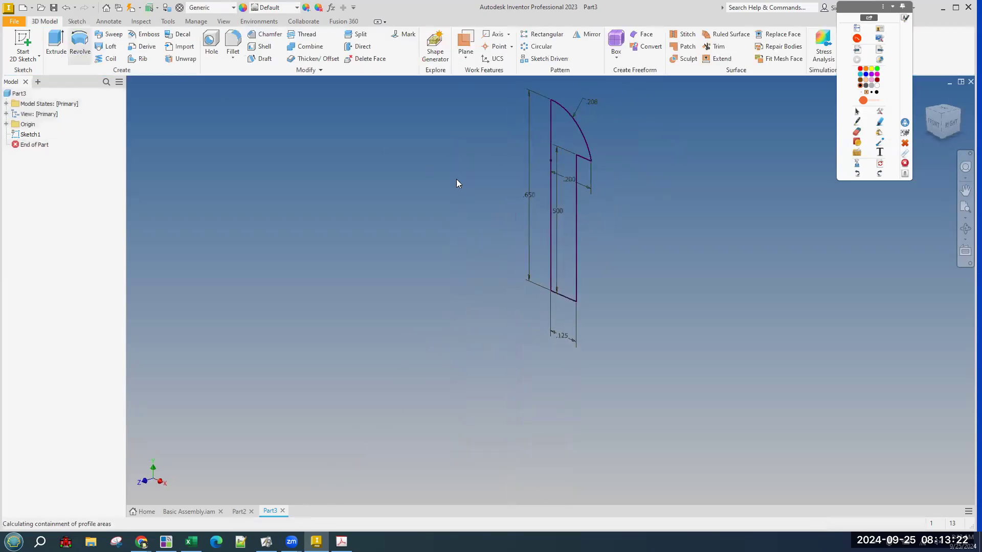
left_click(552, 226)
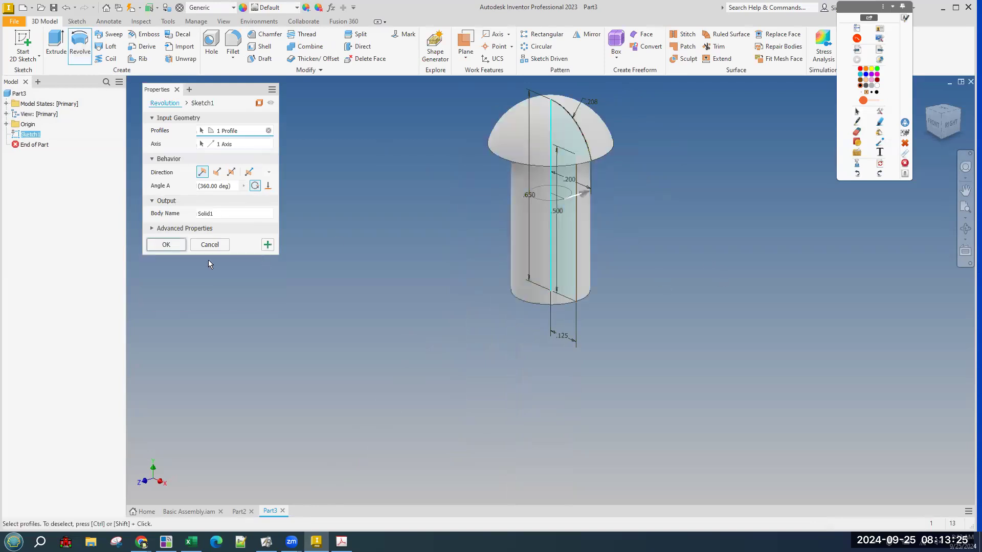
left_click(163, 246)
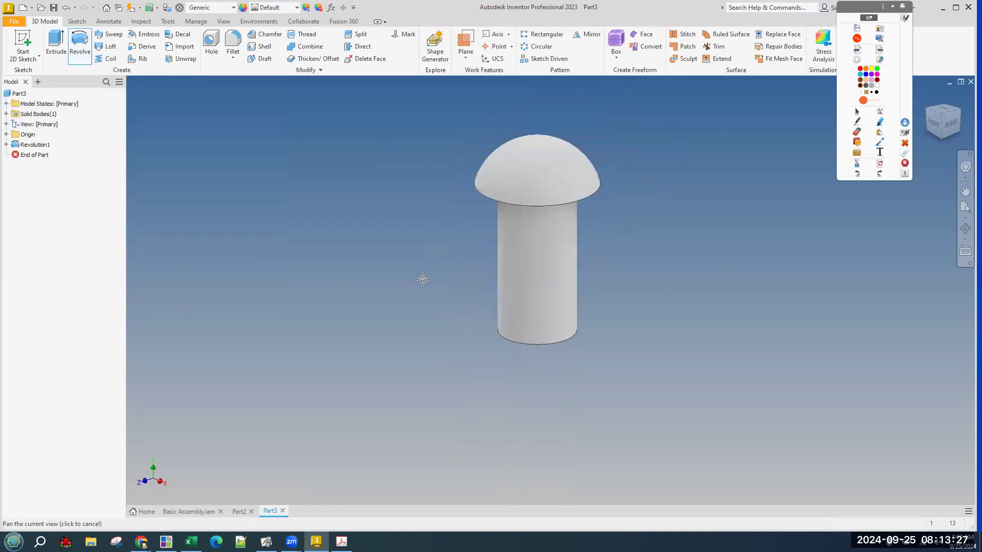
Close Basic Assembly.iam without saving and switch to the empty Part2.
left_click(221, 511)
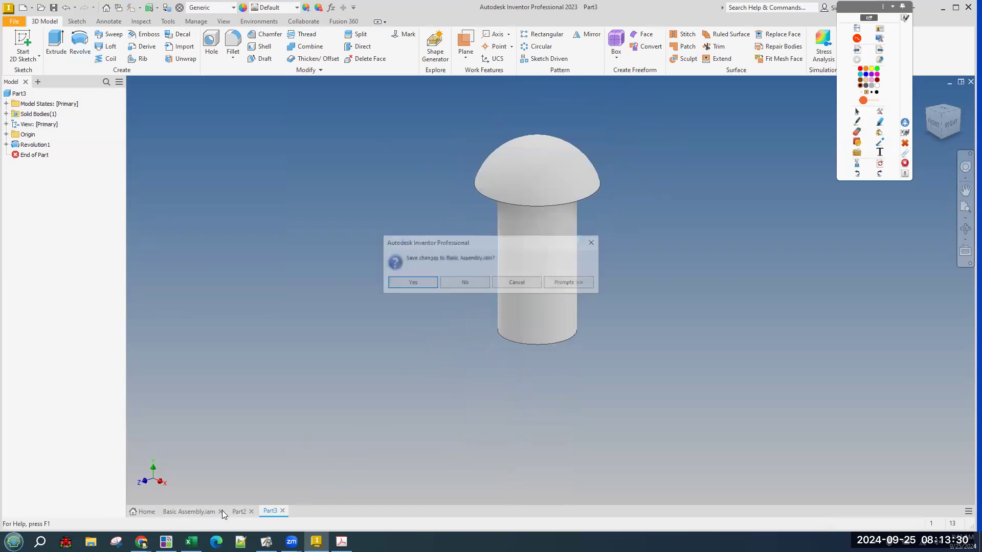
left_click(464, 282)
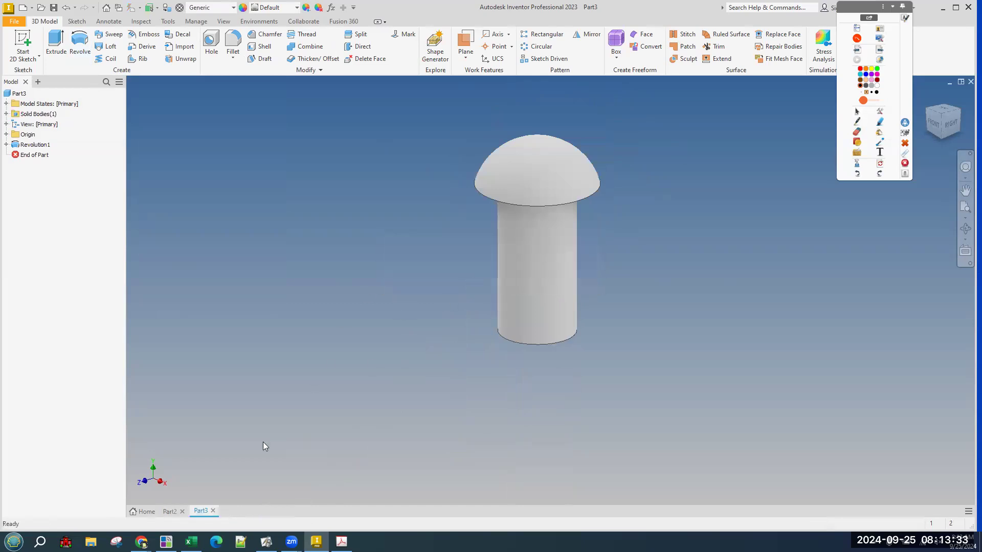
left_click(170, 511)
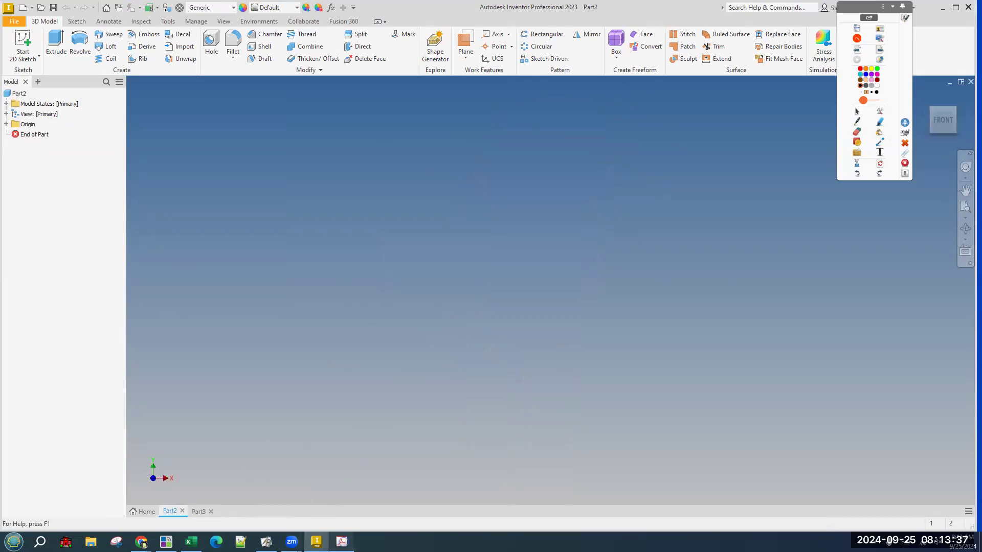
Bring the train drawings PDF in Acrobat to the front.
left_click(341, 542)
scroll(855, 322, "up", 5)
scroll(854, 322, "down", 5)
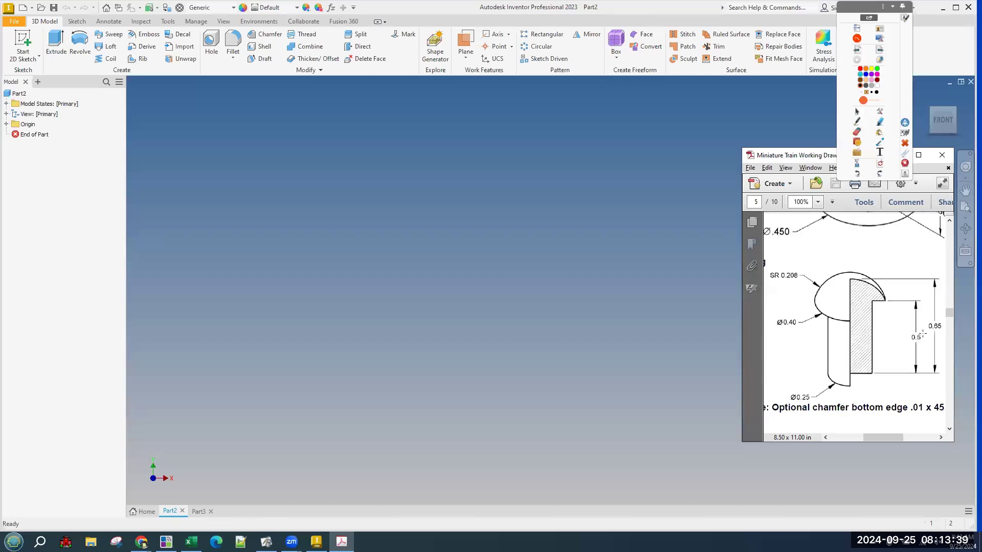
Maximize Acrobat and look over the Part #4 Hitch Peg drawing and exploded view.
left_click(918, 155)
scroll(434, 249, "up", 4)
left_click(433, 249)
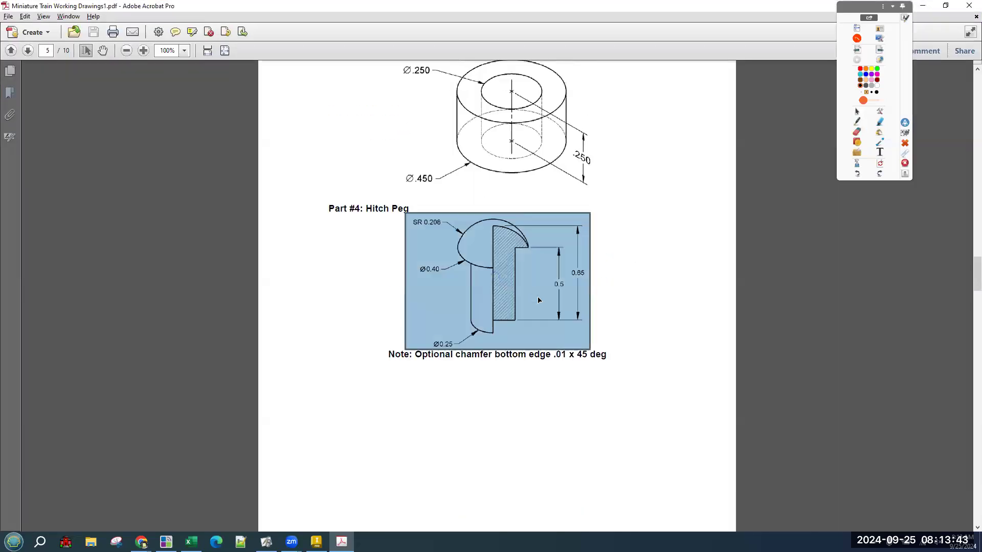
scroll(433, 250, "up", 1)
left_click_drag(978, 265, 980, 127)
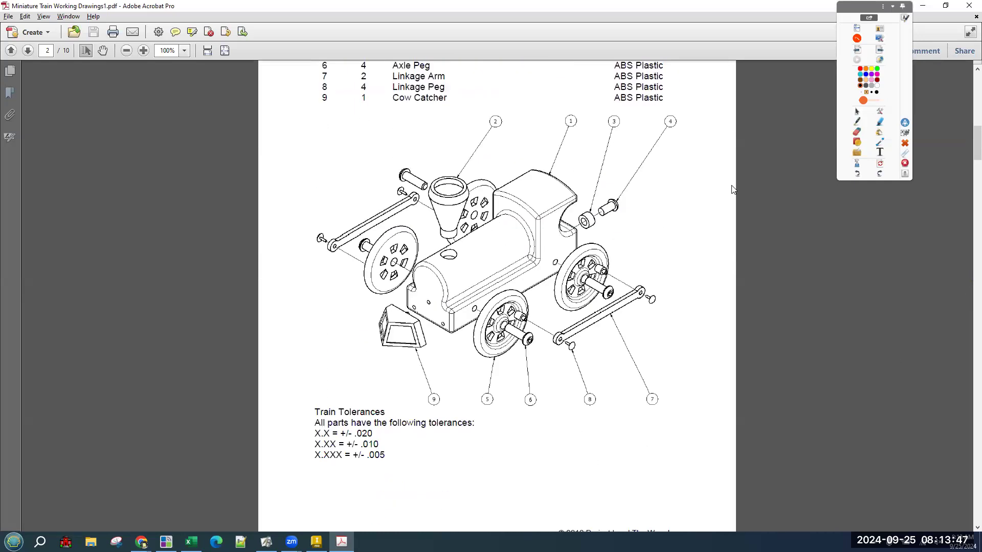
left_click_drag(599, 197, 629, 227)
left_click(613, 219)
mouse_move(977, 156)
left_mouse_down()
mouse_move(966, 187)
mouse_move(968, 365)
mouse_move(968, 355)
left_mouse_up()
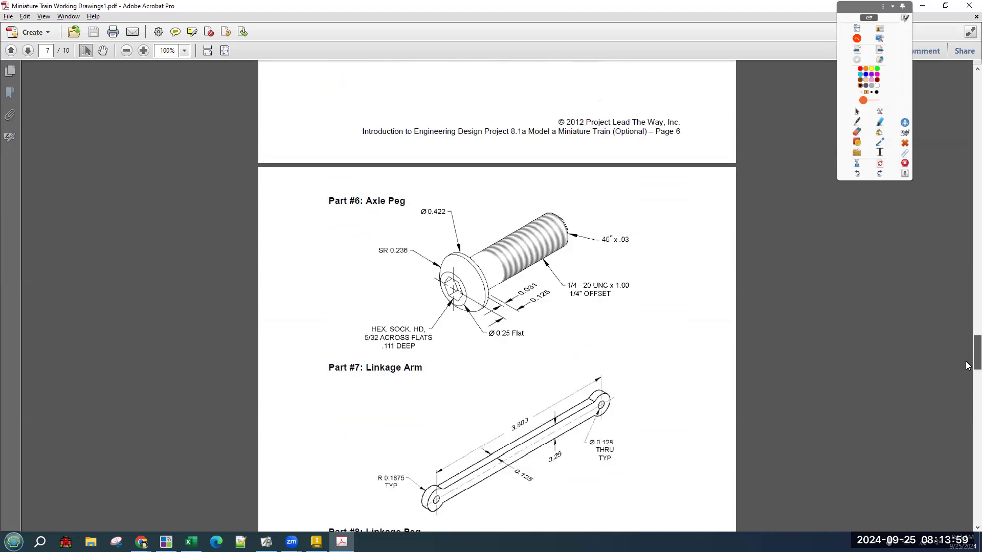
Compare the Part #6 Axle Peg, Part #4 Hitch Peg and Part #8 Linkage Peg drawings.
left_click(471, 238)
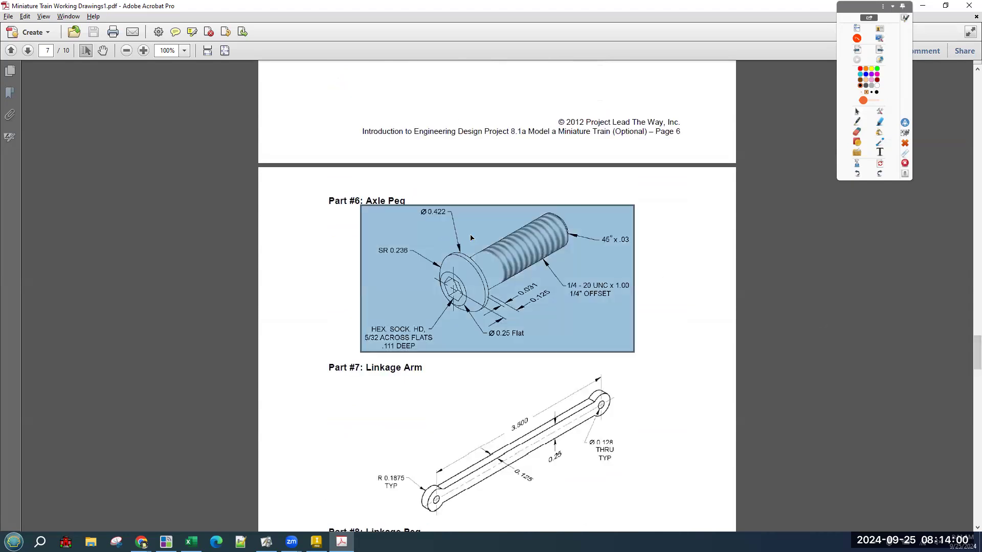
left_click(512, 247)
scroll(560, 239, "up", 15)
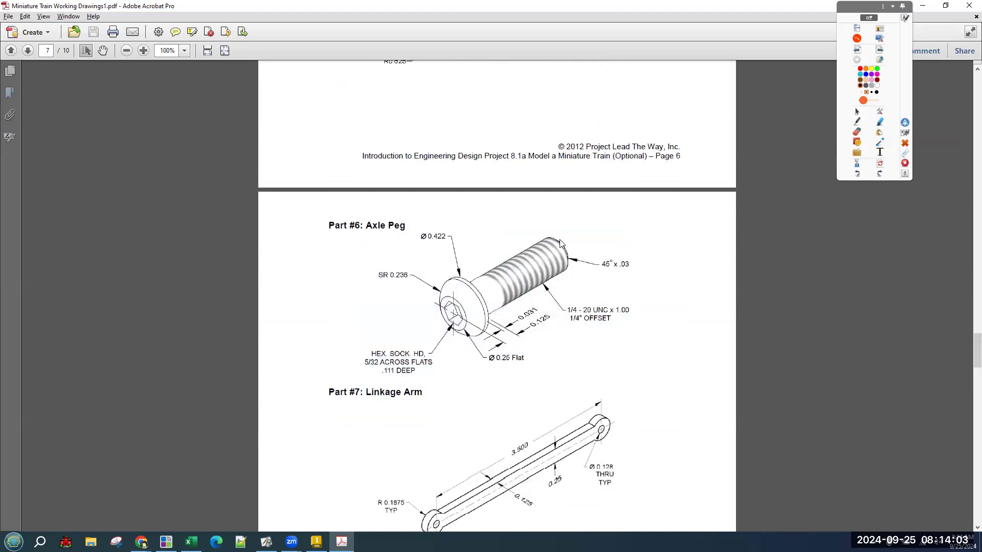
scroll(560, 238, "up", 10)
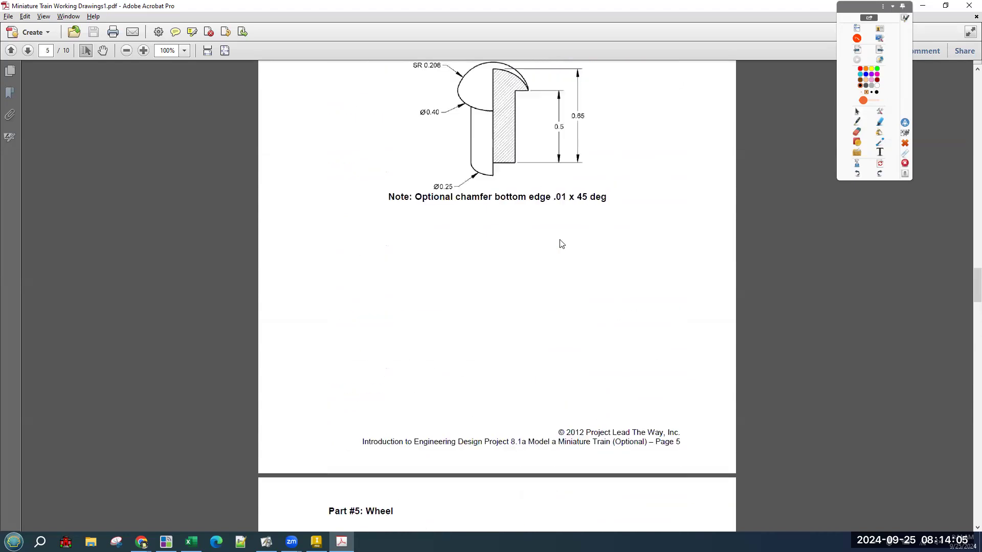
left_click(559, 239)
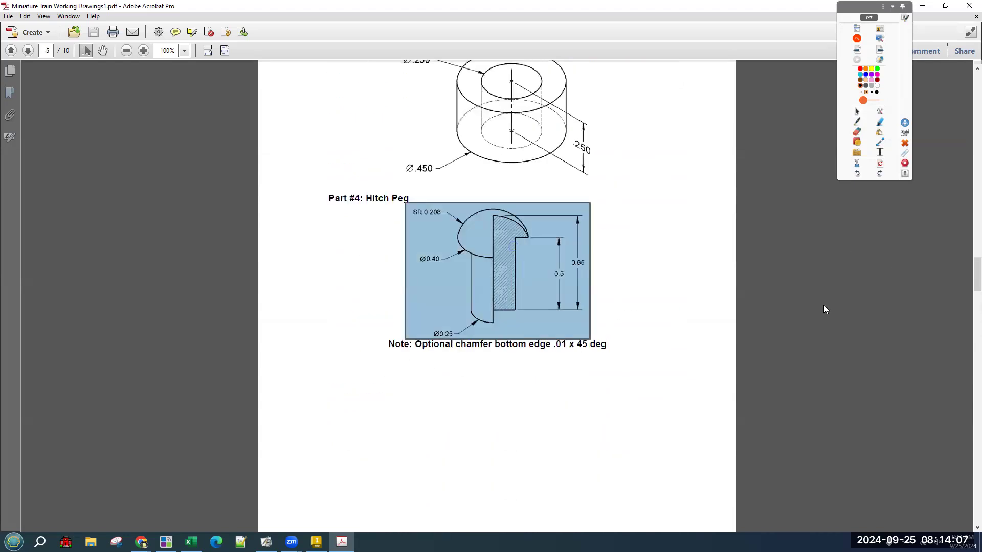
left_click(716, 307)
left_click_drag(968, 280, 966, 391)
left_click(471, 281)
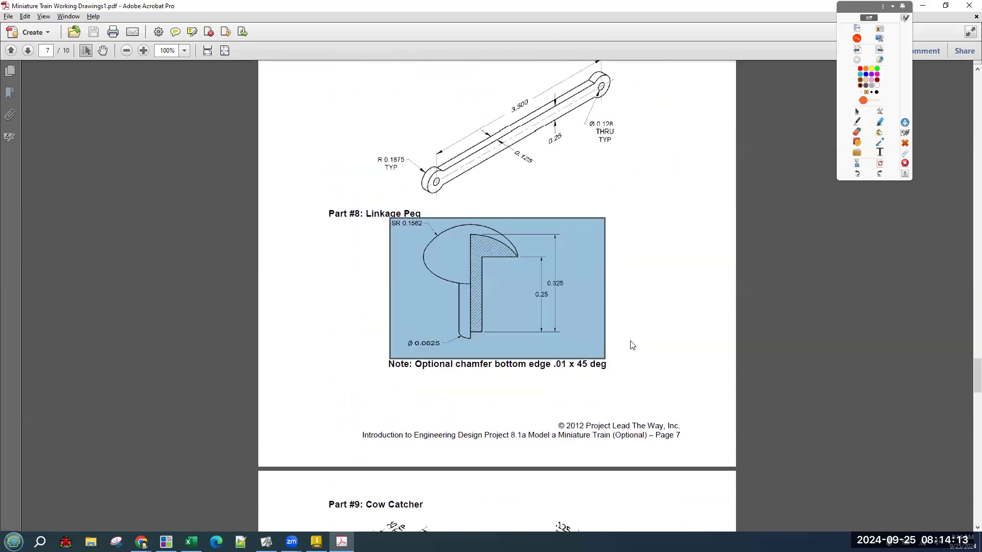
left_click(636, 340)
left_click_drag(977, 376, 977, 174)
scroll(885, 239, "up", 10)
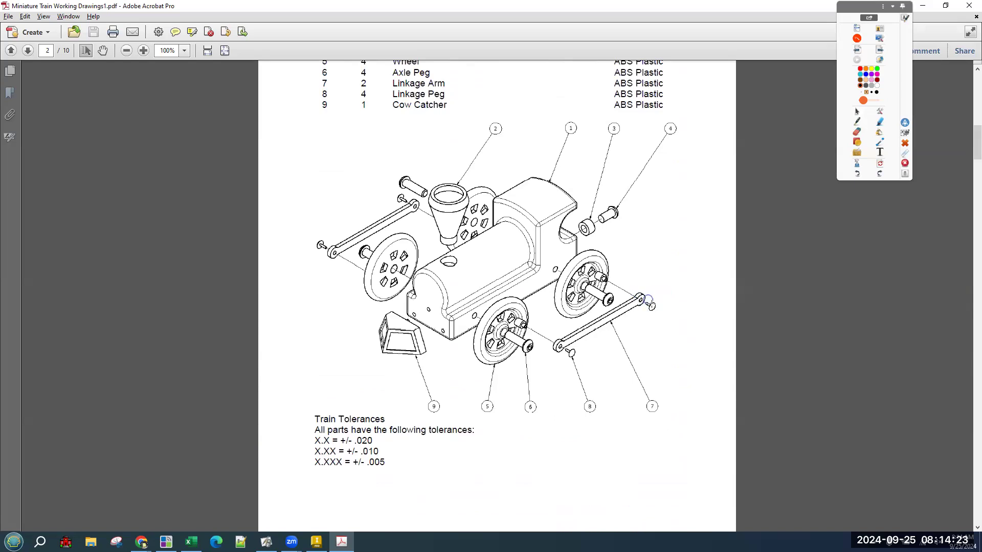
Check the exploded train drawing, then settle on page 7's Part #8 Linkage Peg.
left_click(598, 270)
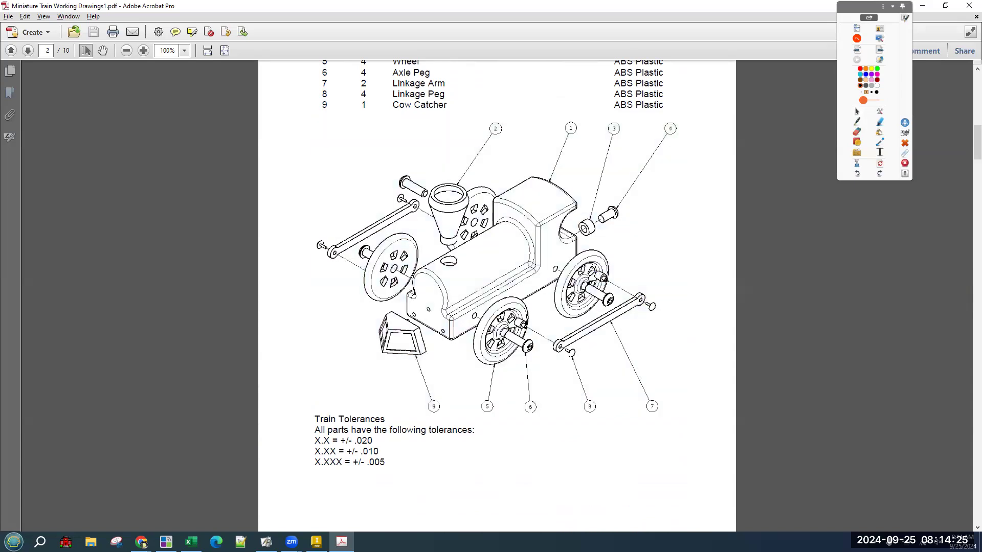
scroll(601, 286, "up", 8)
scroll(605, 297, "up", 9)
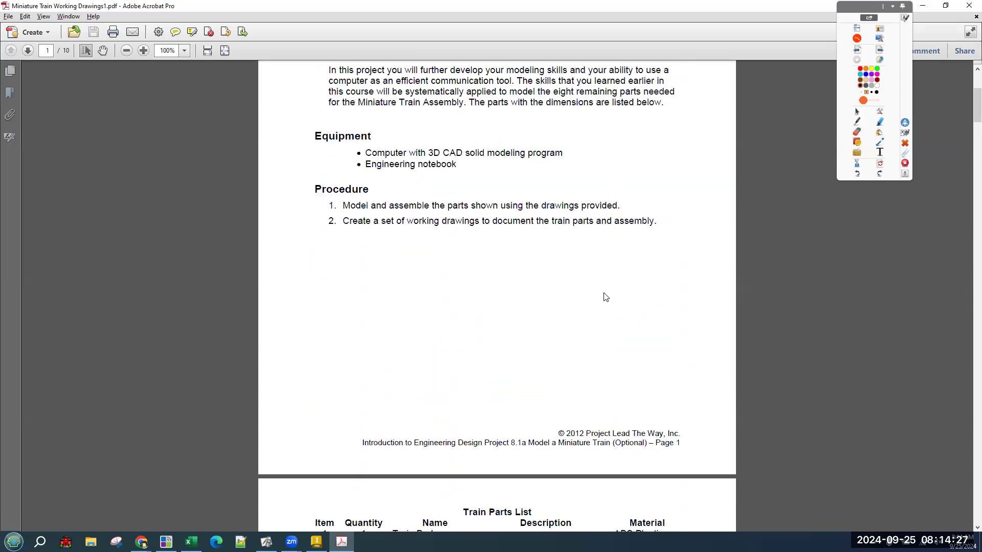
scroll(605, 297, "down", 12)
scroll(608, 291, "down", 20)
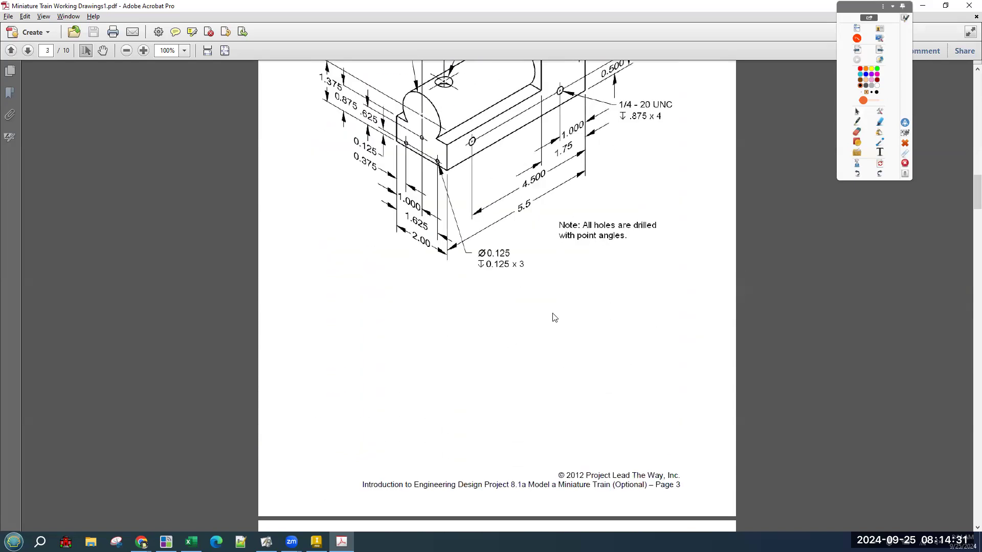
scroll(555, 317, "up", 1)
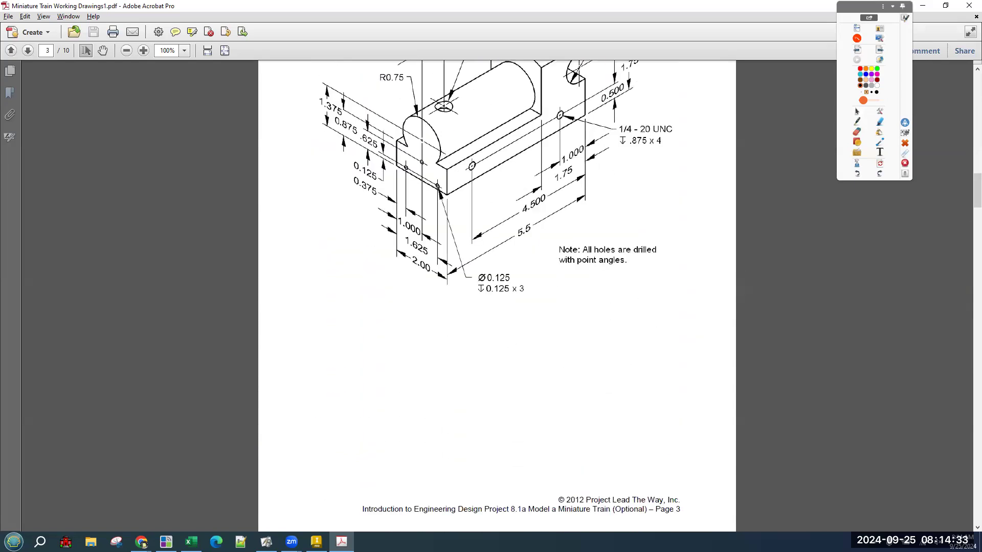
left_click_drag(968, 191, 961, 381)
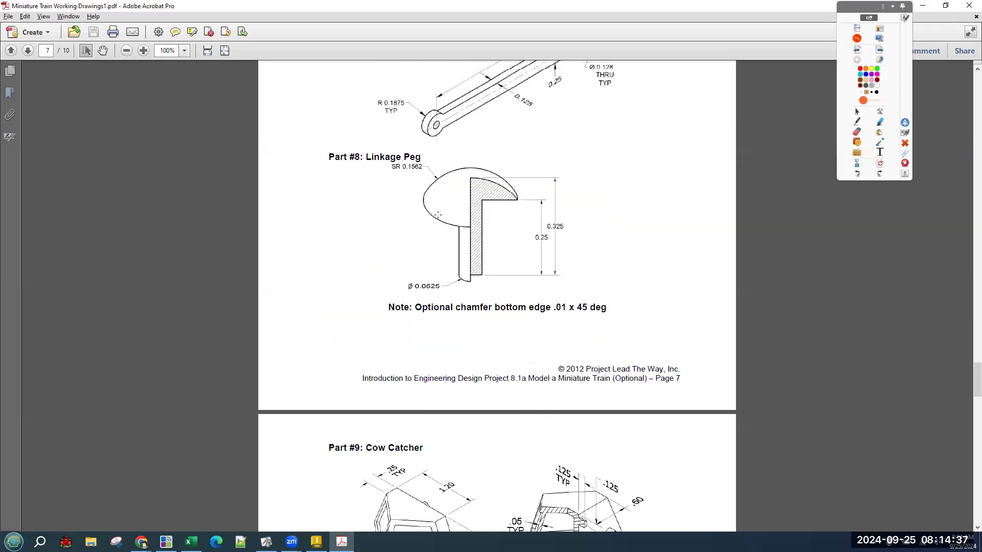
left_click(500, 247)
Restore the Acrobat window to a smaller size beside Inventor's empty Part2.
double_click(558, 5)
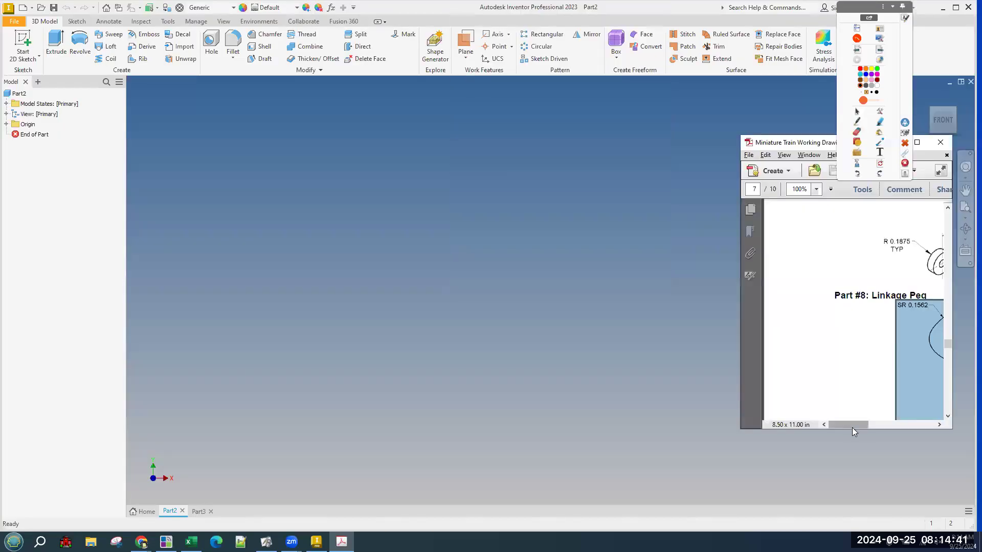
left_click_drag(852, 427, 874, 429)
scroll(864, 307, "down", 2)
left_click(864, 306)
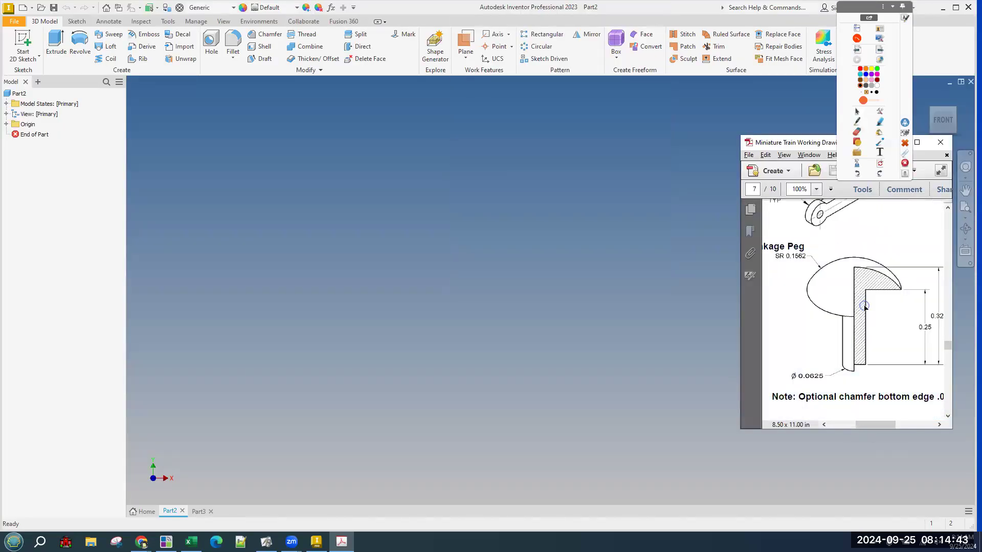
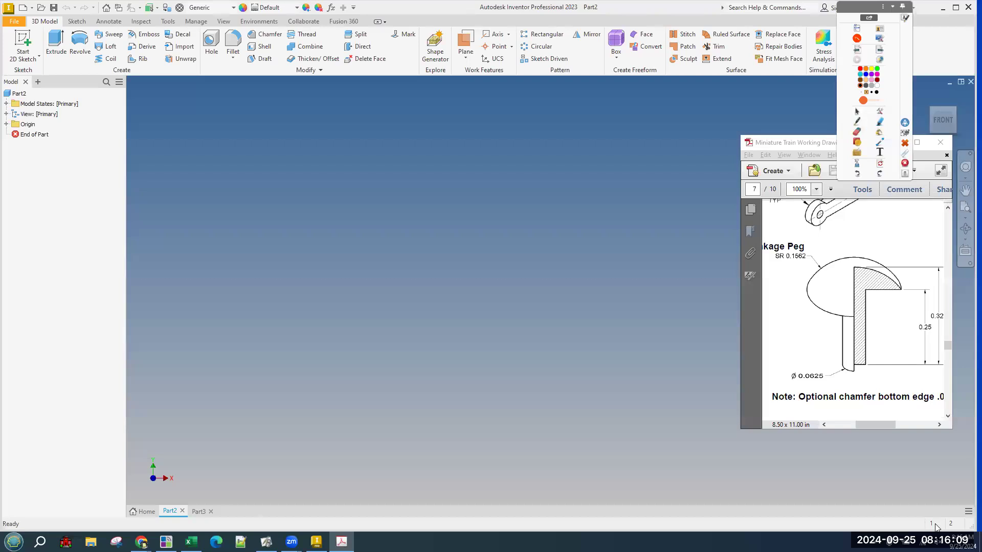
Start a 2D sketch on the XY plane and draw a vertical line up from the origin.
left_click(854, 303)
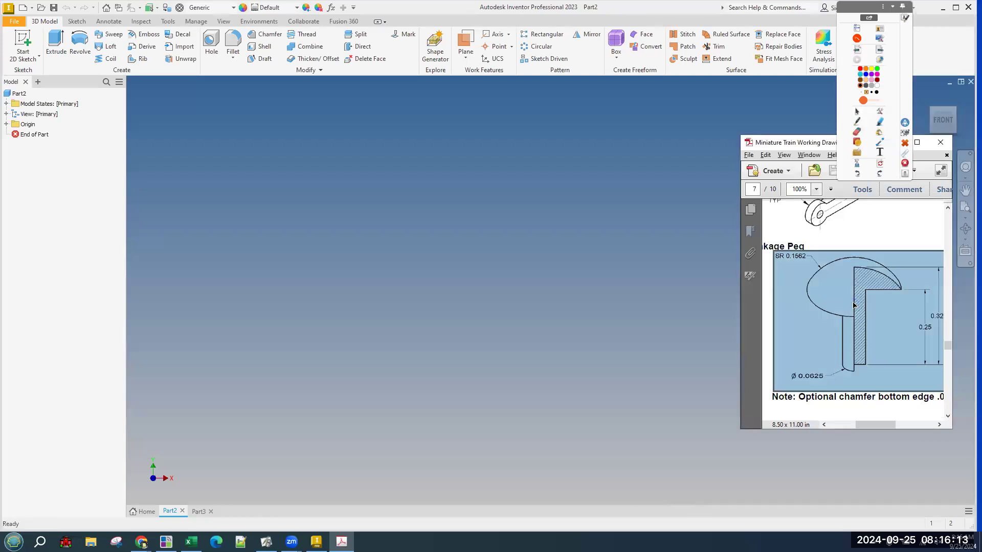
left_click(575, 244)
left_click(31, 41)
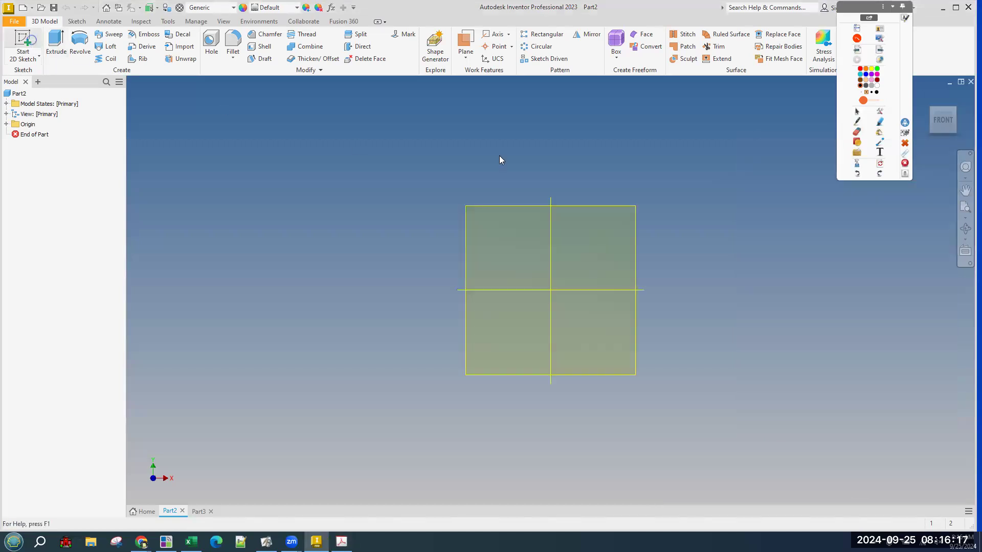
left_click(501, 170)
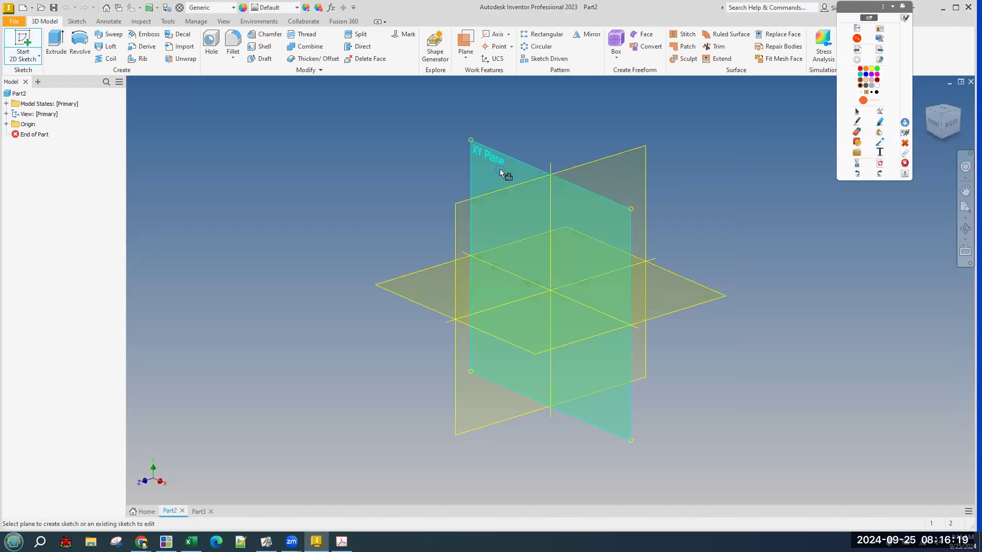
left_click(51, 46)
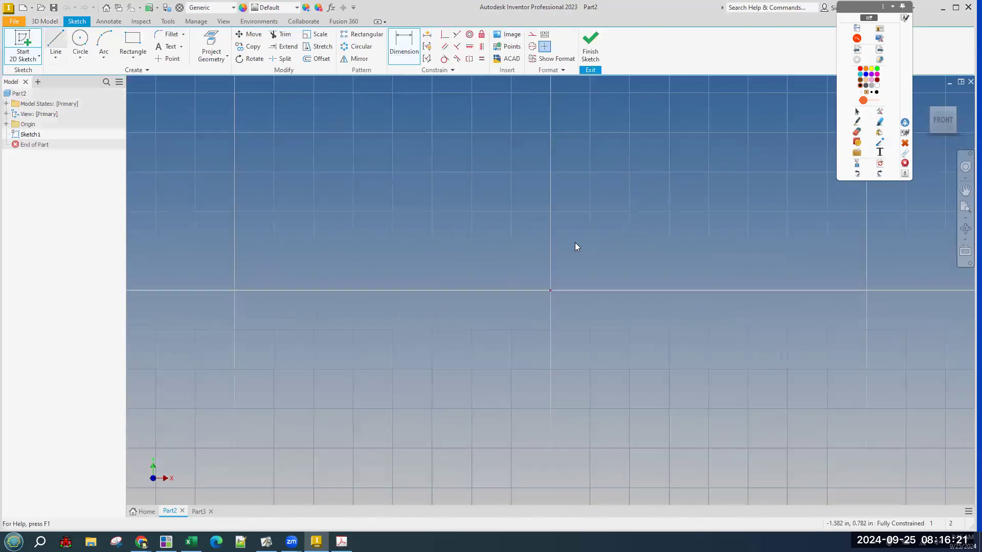
left_click(550, 291)
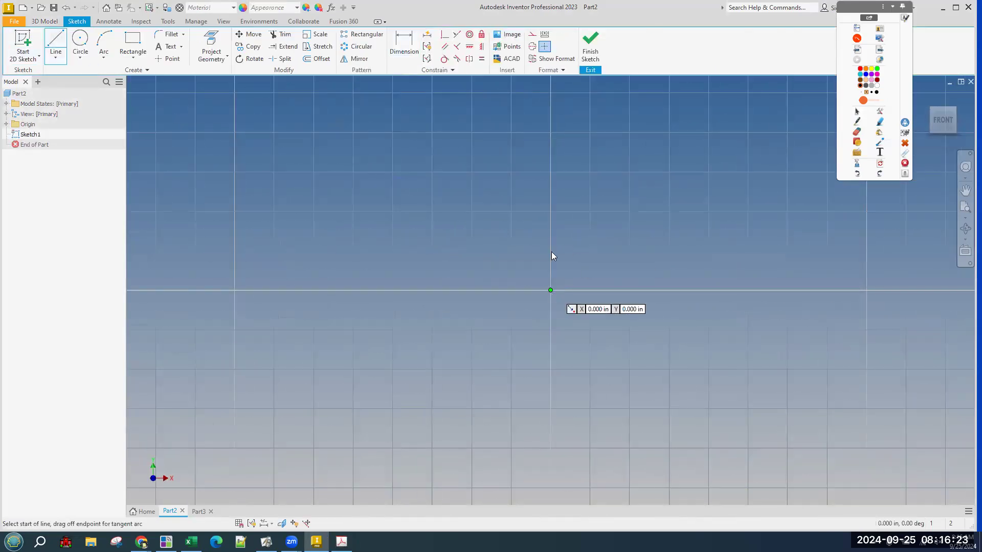
left_click(550, 169)
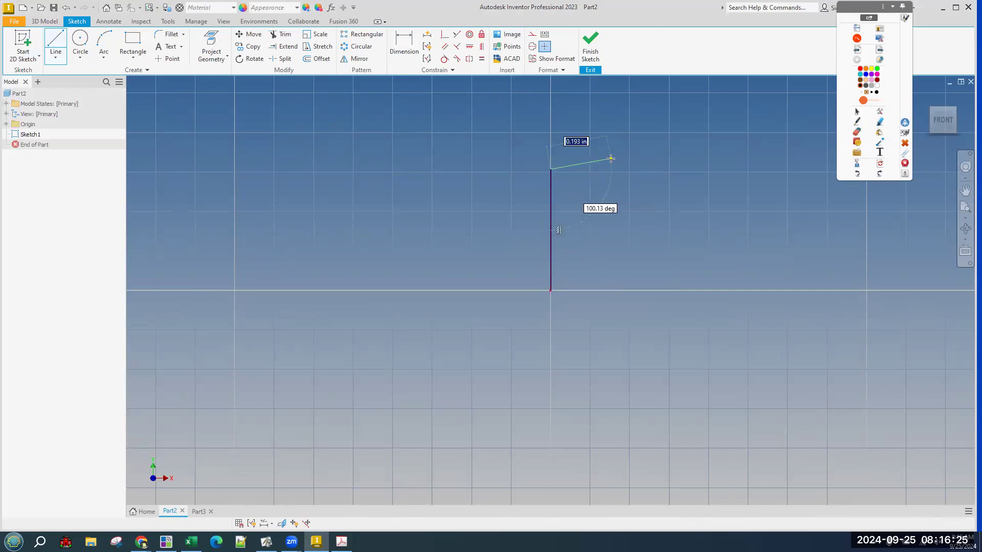
right_click(628, 161)
left_click(647, 162)
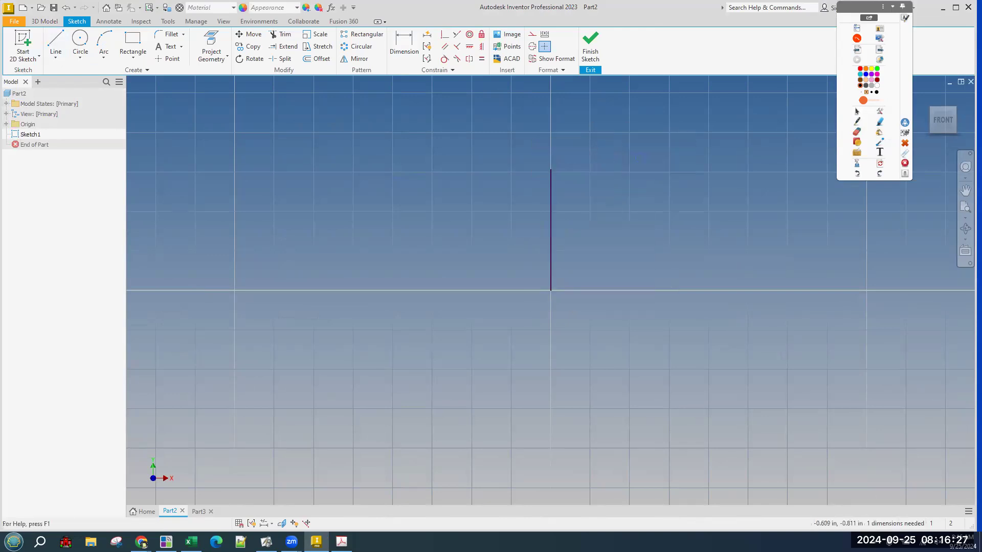
Review the shank on the peg drawing PDF, then return to the sketch.
left_click(342, 541)
left_click_drag(852, 258, 857, 381)
left_click_drag(857, 383, 857, 384)
left_click(923, 317)
left_click_drag(929, 306, 940, 319)
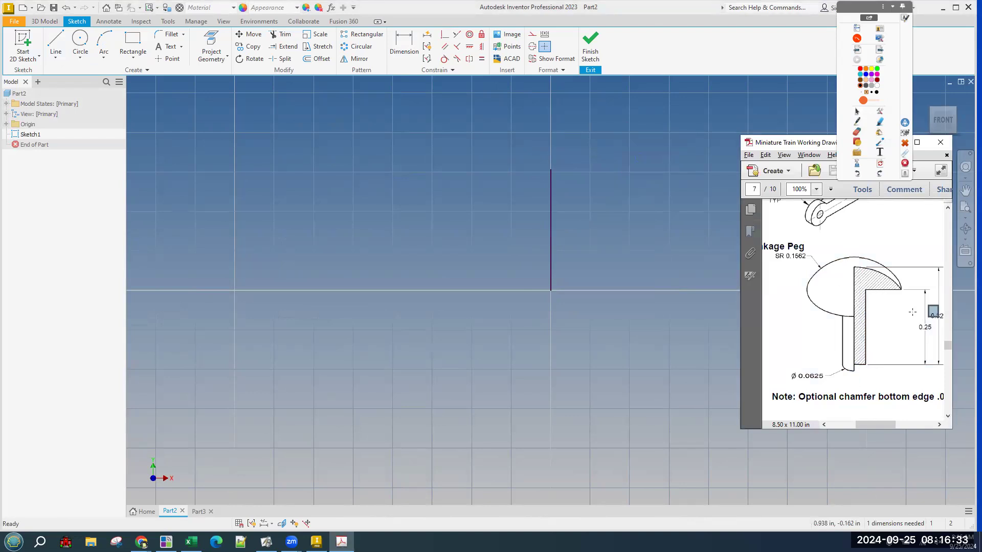
left_click(912, 313)
left_click_drag(884, 427, 886, 427)
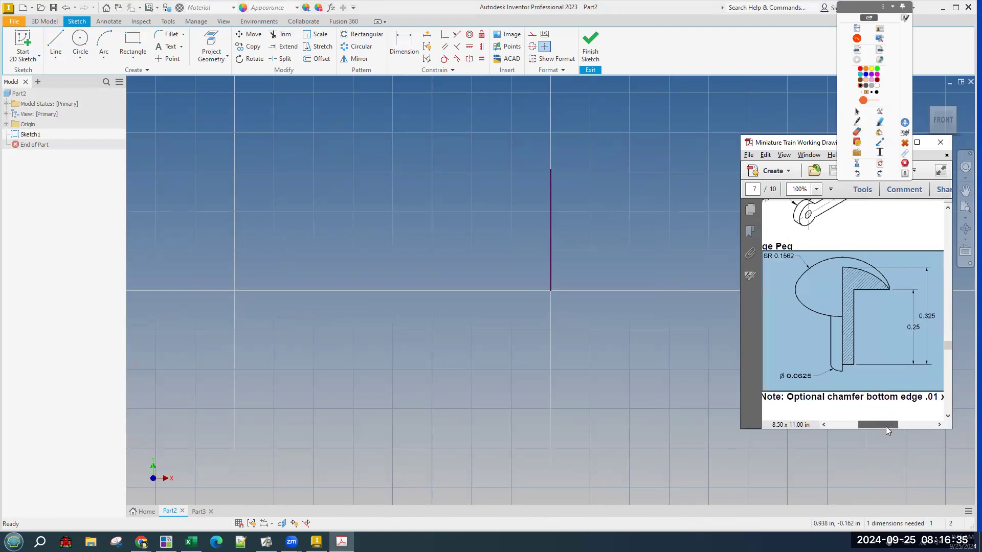
left_click(648, 233)
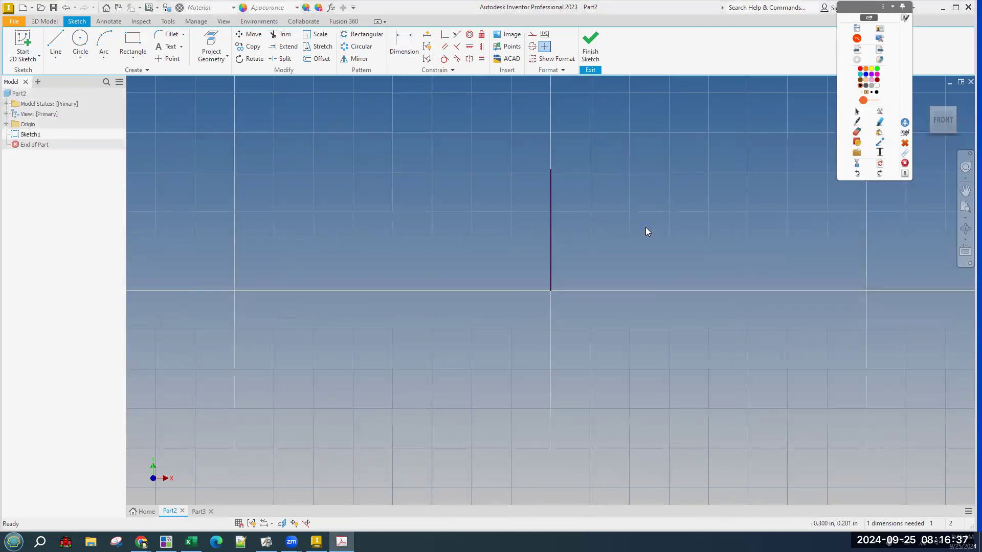
Dimension the vertical shank line to .325 and bring the peg drawing PDF up alongside.
key("d")
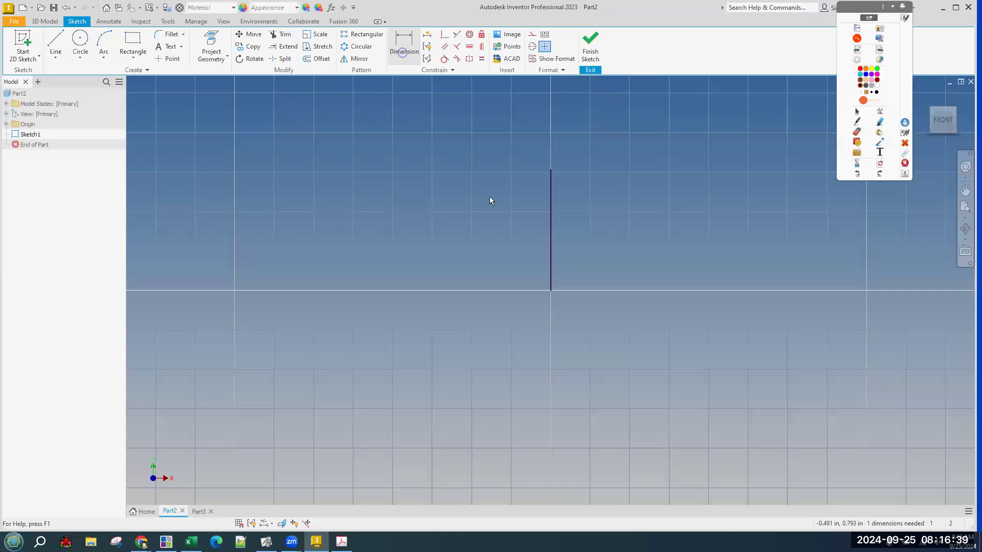
left_click(545, 261)
left_click(518, 248)
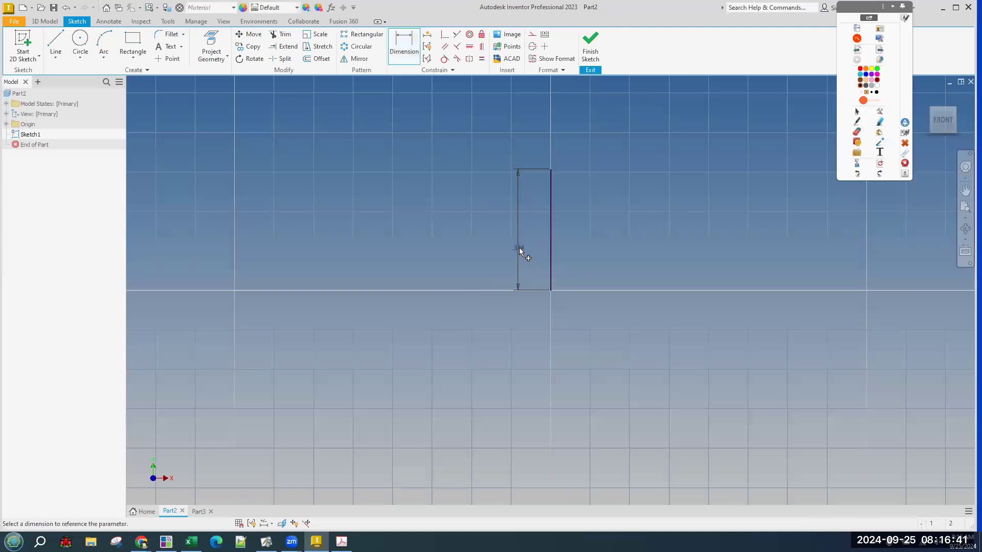
type(".325")
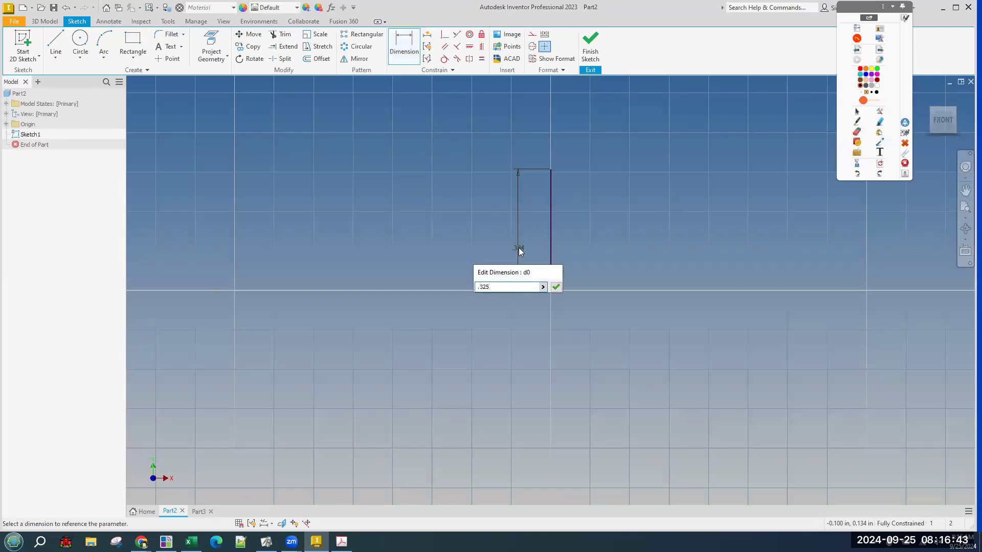
key("Return")
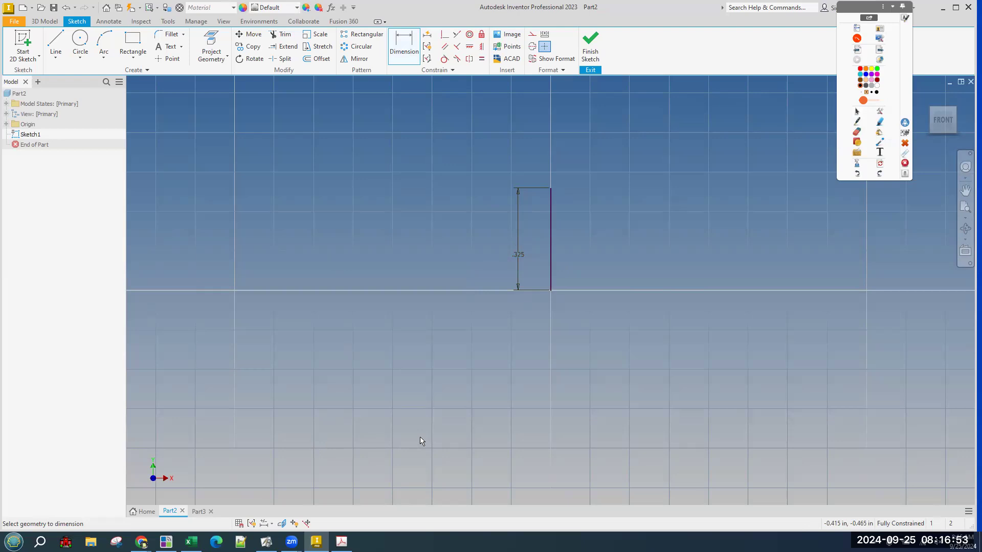
left_click(341, 542)
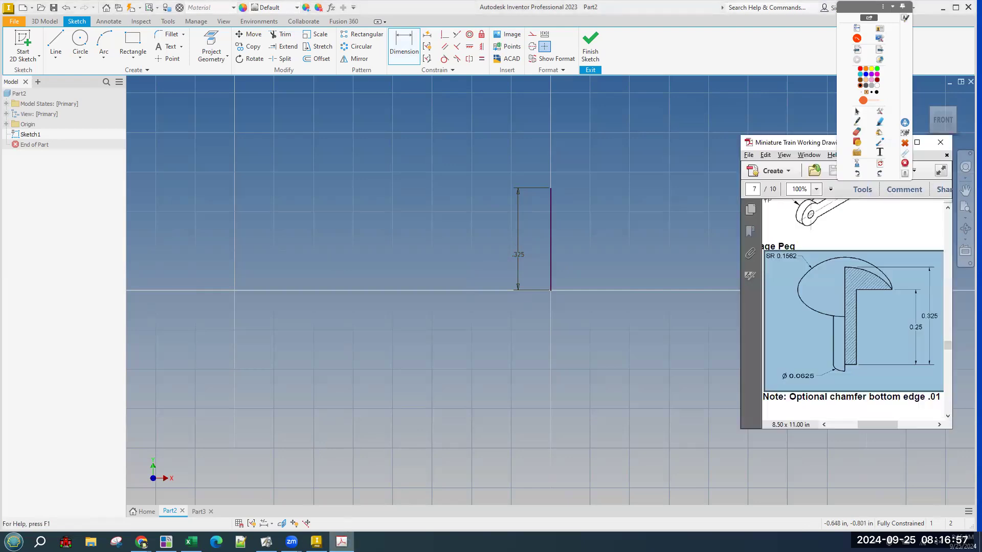
left_click(789, 345)
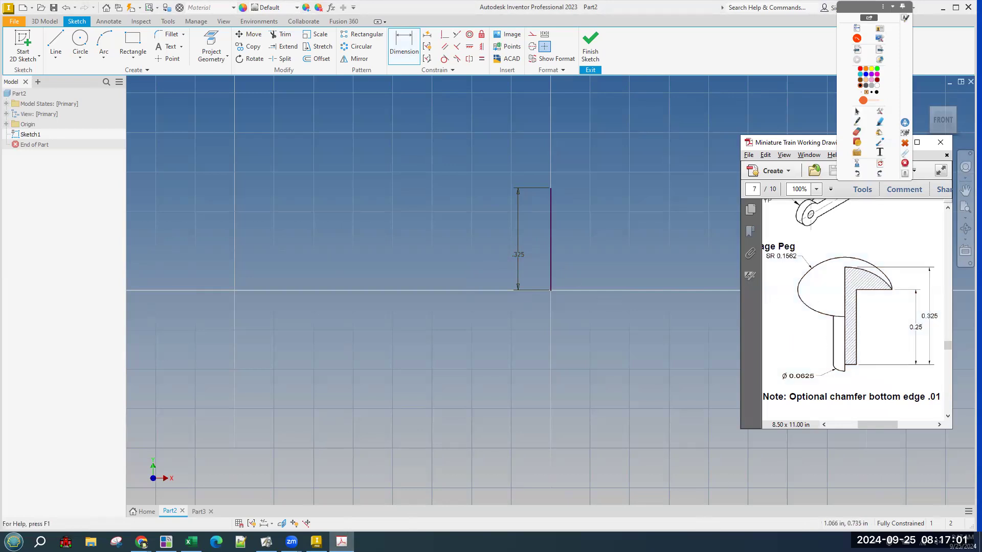
left_click(857, 122)
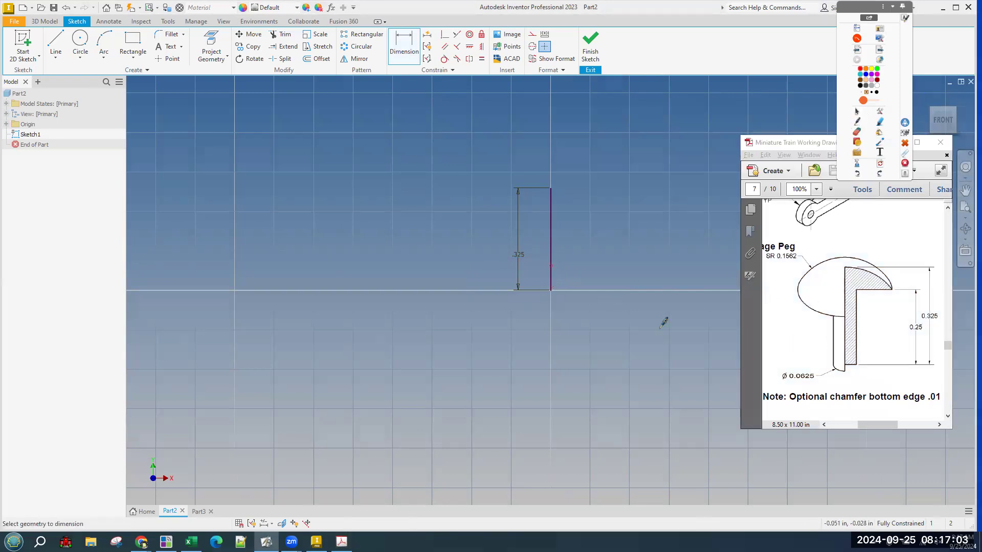
mouse_move(843, 268)
left_mouse_down()
mouse_move(847, 363)
mouse_move(860, 364)
left_mouse_up()
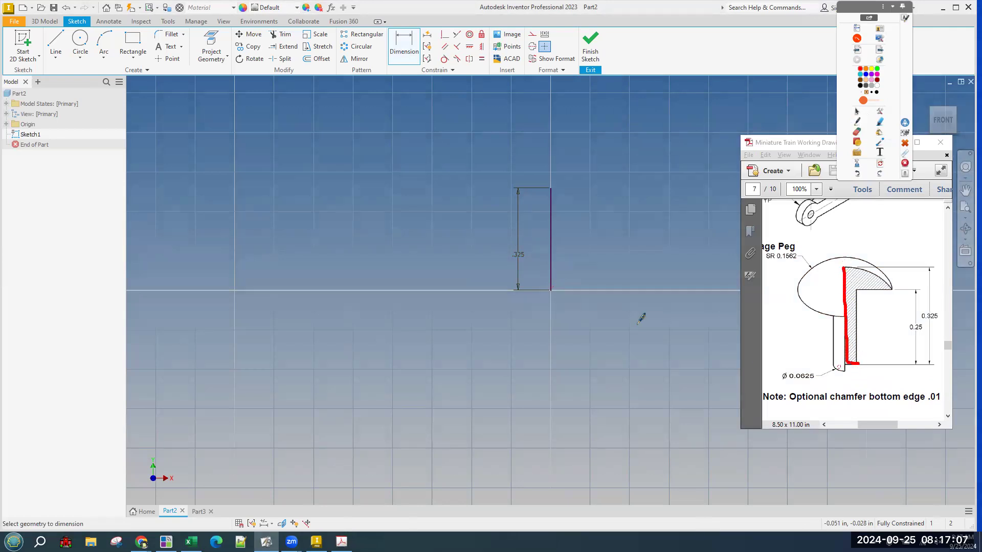
left_click_drag(547, 294, 559, 294)
mouse_move(797, 359)
left_mouse_down()
mouse_move(795, 388)
mouse_move(798, 359)
mouse_move(823, 360)
left_mouse_up()
left_click(880, 165)
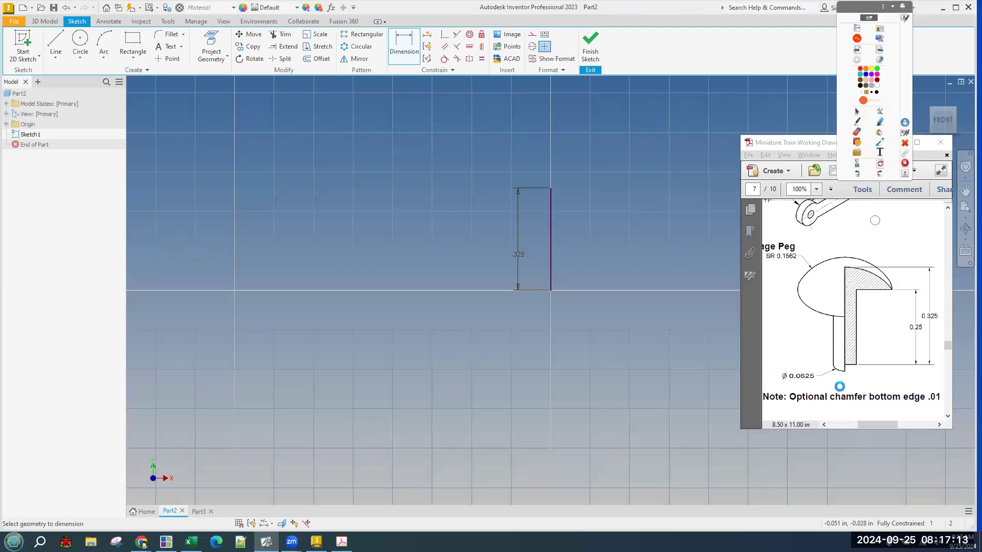
mouse_move(782, 387)
left_mouse_down()
mouse_move(791, 387)
mouse_move(791, 369)
mouse_move(777, 368)
mouse_move(779, 387)
left_mouse_up()
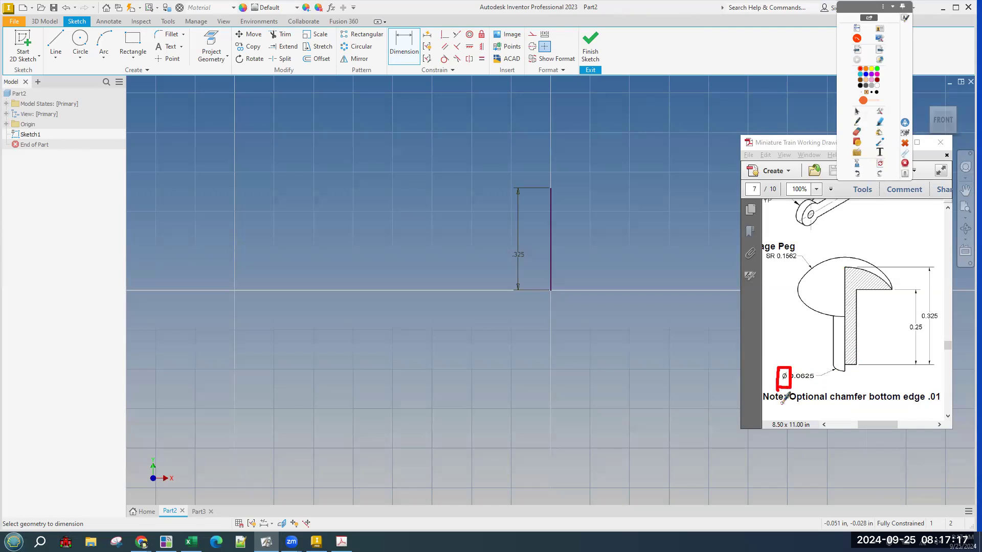
left_click_drag(783, 299, 757, 337)
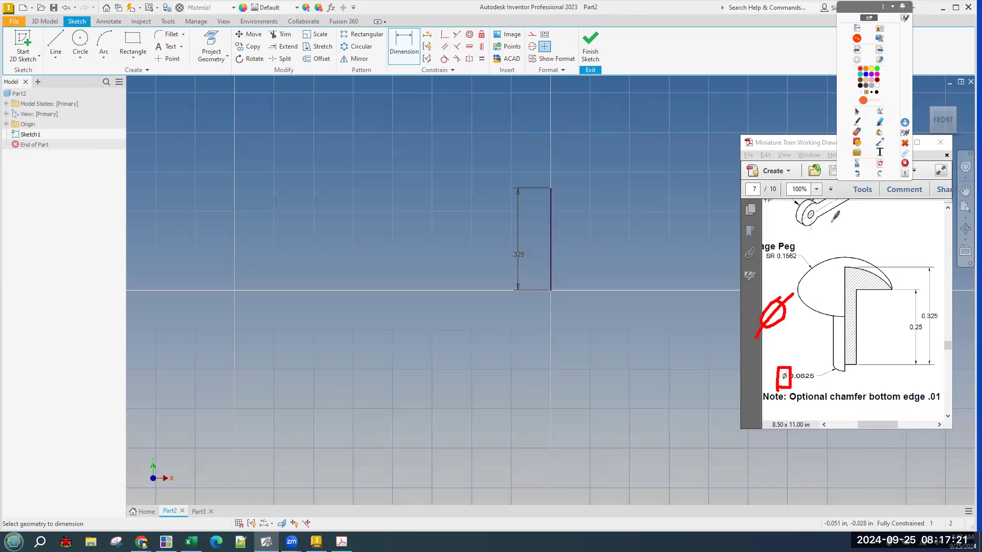
left_click(881, 165)
mouse_move(832, 364)
left_mouse_down()
mouse_move(852, 363)
mouse_move(847, 352)
mouse_move(832, 367)
mouse_move(859, 360)
left_mouse_up()
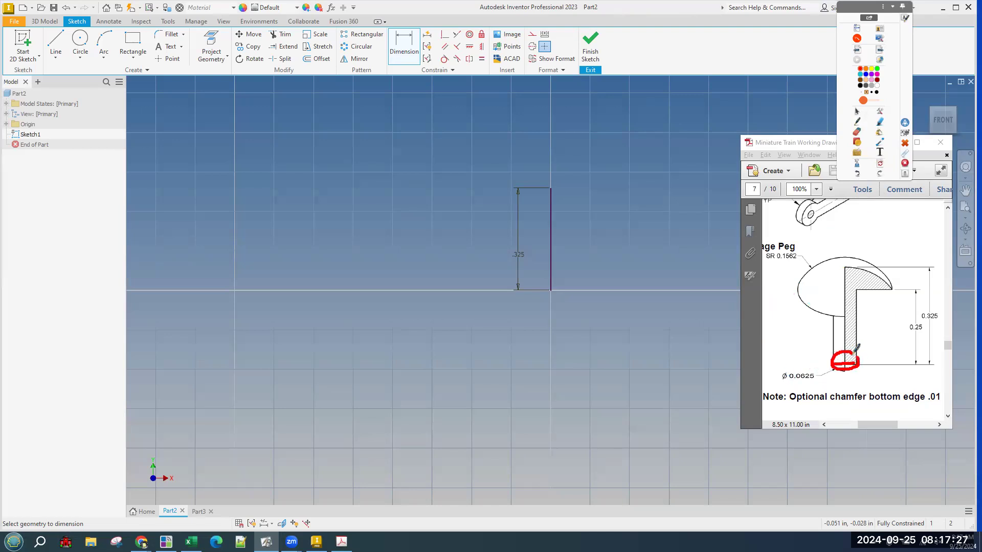
left_click(880, 164)
left_click_drag(550, 290, 577, 293)
left_click_drag(845, 362, 855, 362)
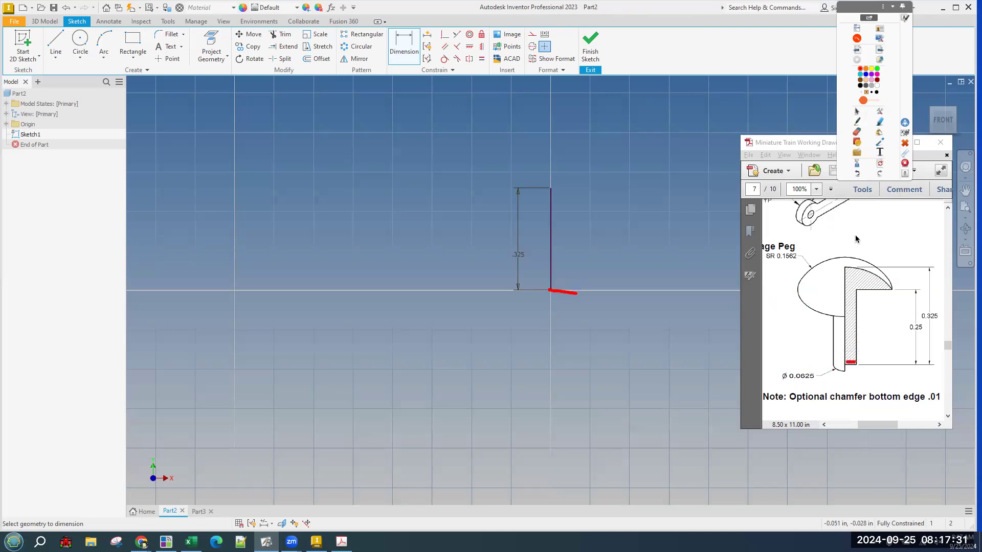
left_click(880, 164)
left_click(53, 40)
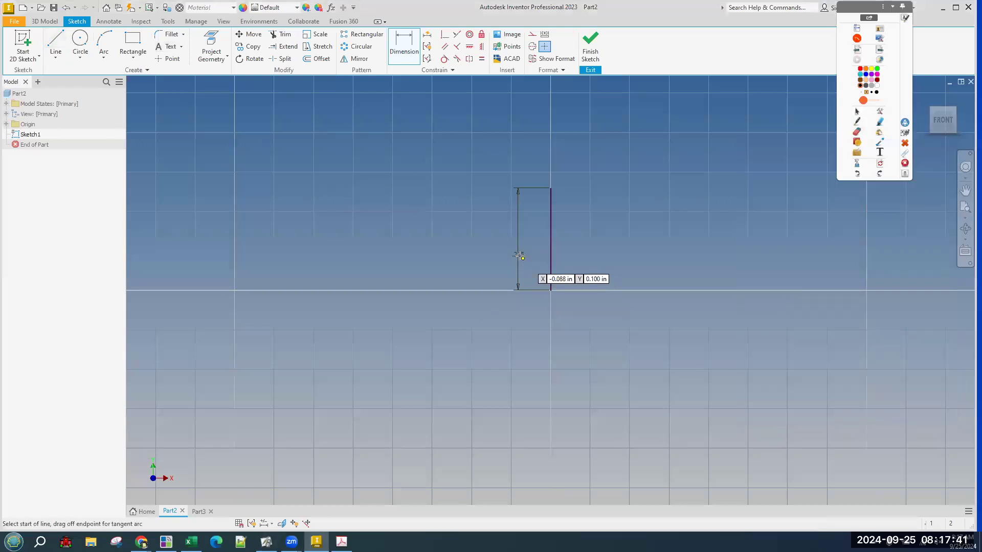
left_click(550, 290)
left_click(571, 290)
key("d")
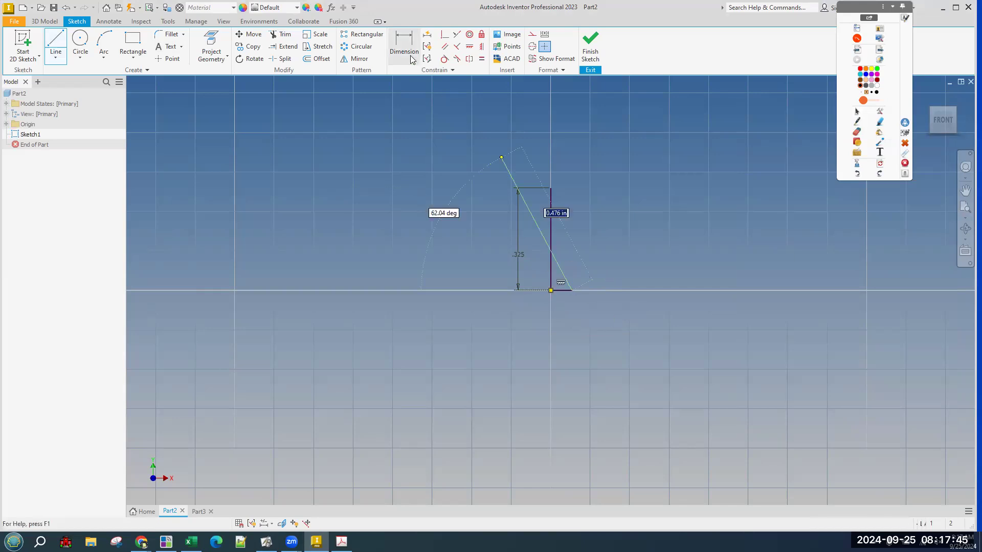
left_click(566, 291)
left_click(586, 319)
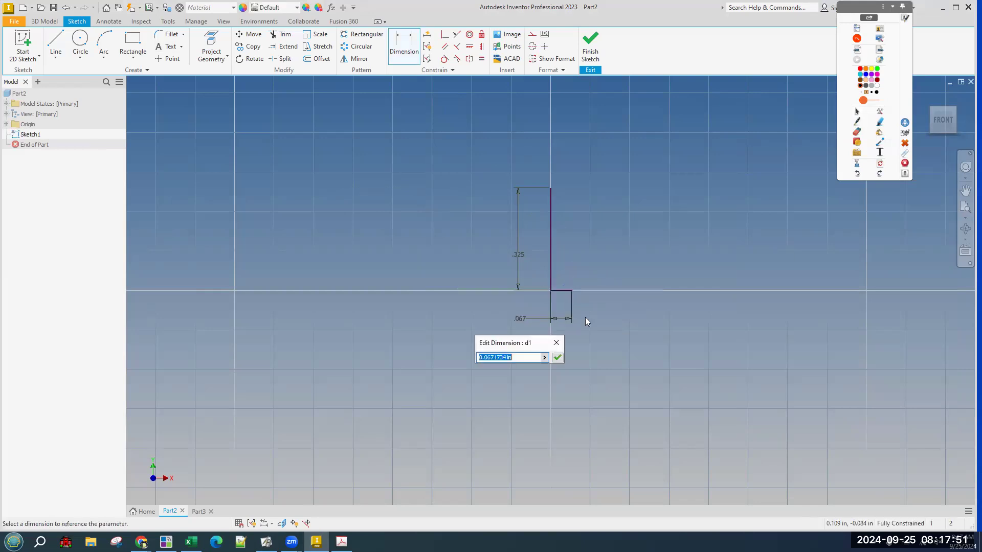
type(".0625/2")
key("Return")
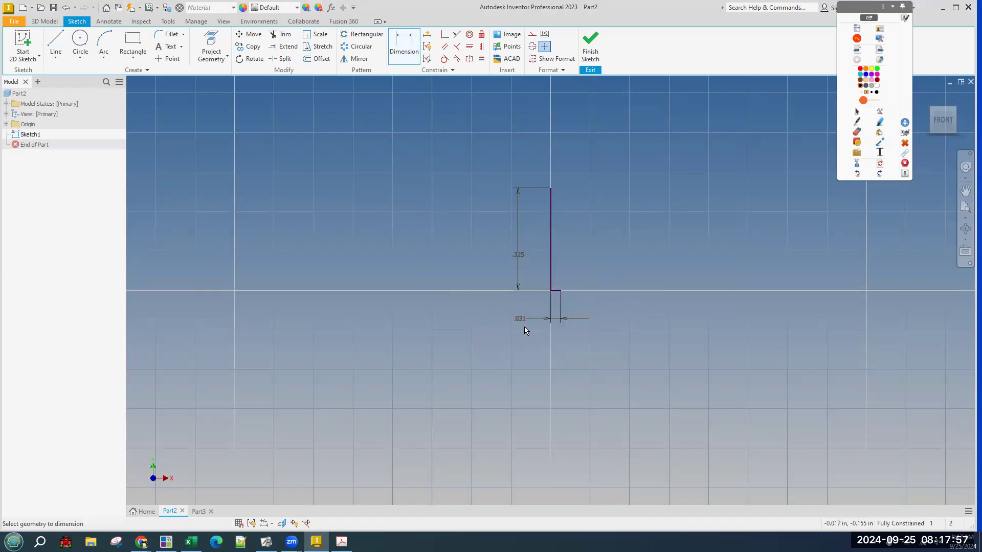
left_click(517, 320)
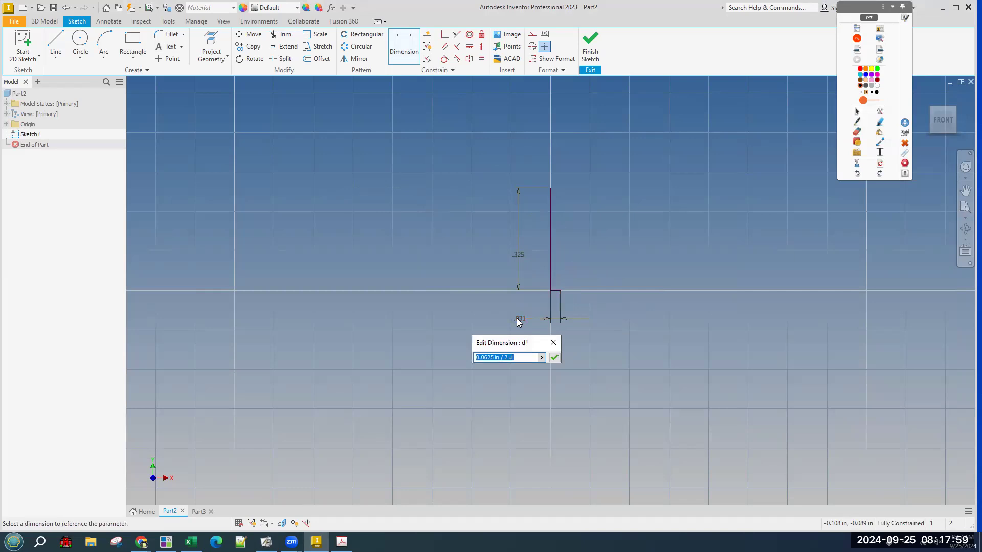
key("Escape")
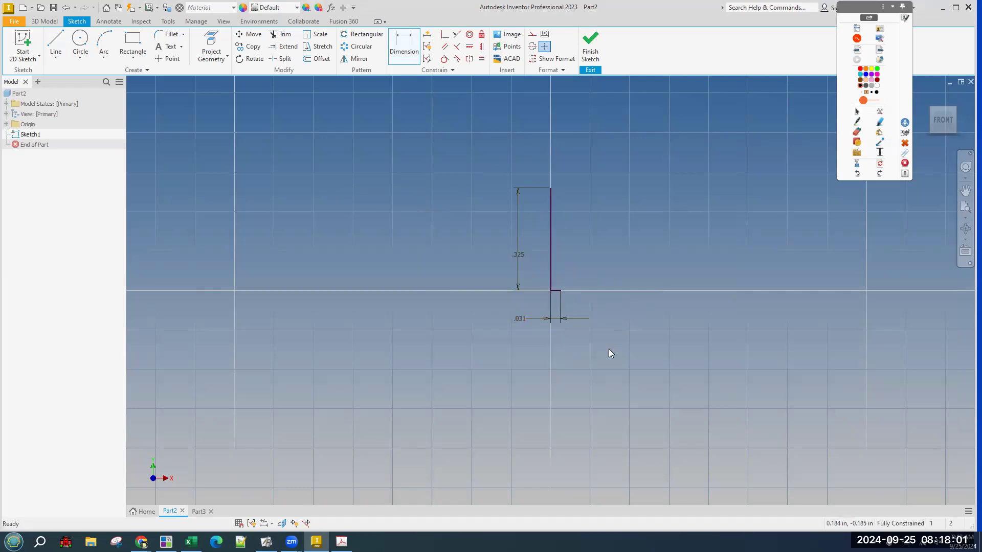
key("Escape")
scroll(574, 307, "up", 3)
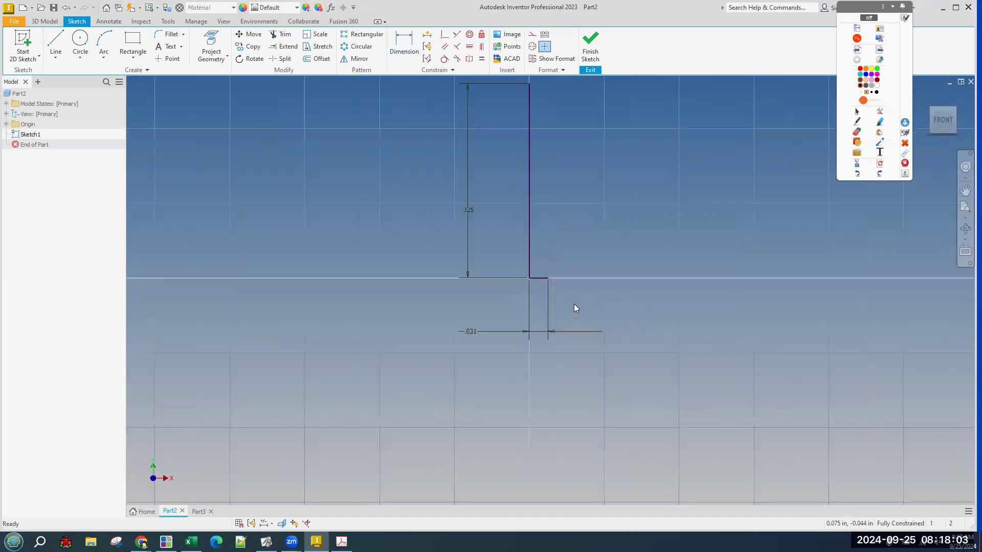
middle_click_drag(603, 291, 593, 363)
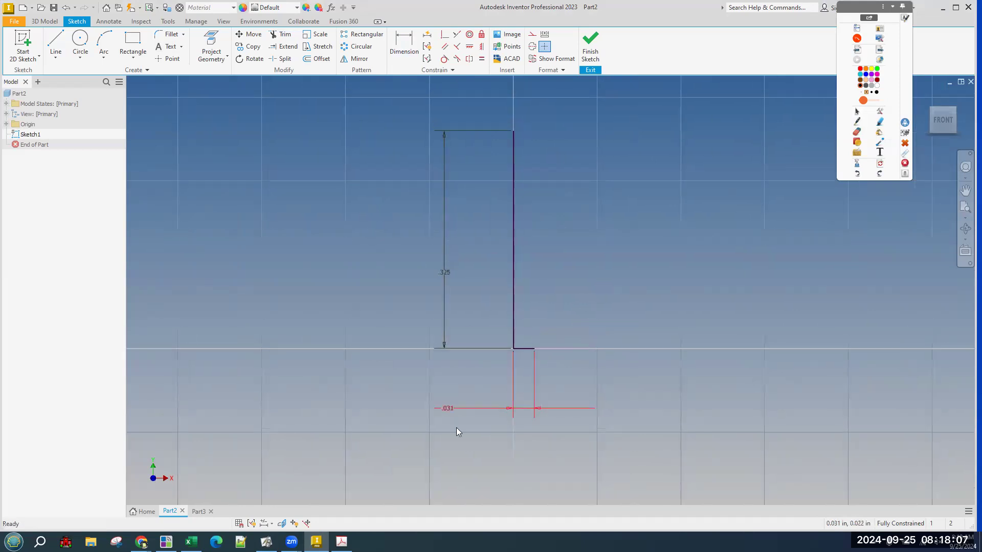
left_click(446, 410)
double_click(449, 410)
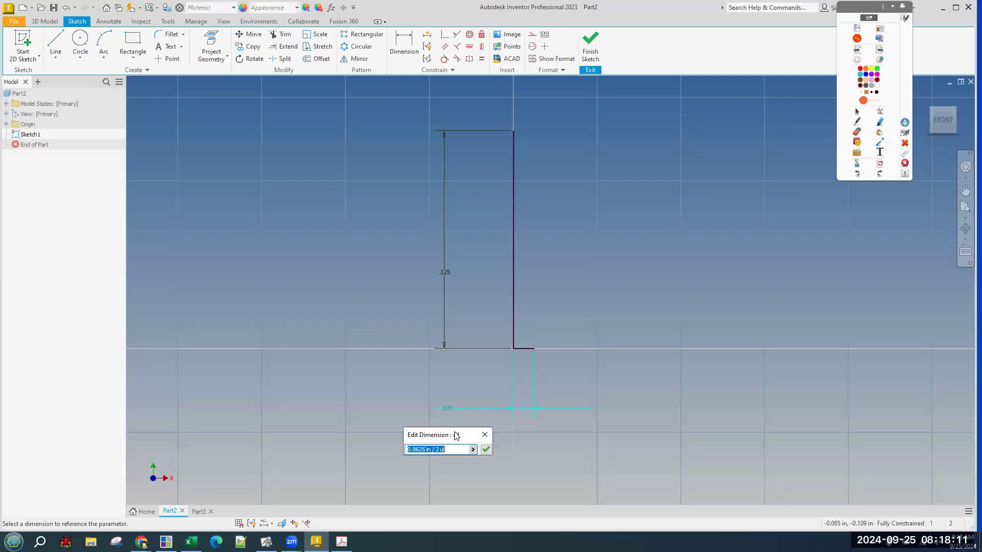
left_click(453, 446)
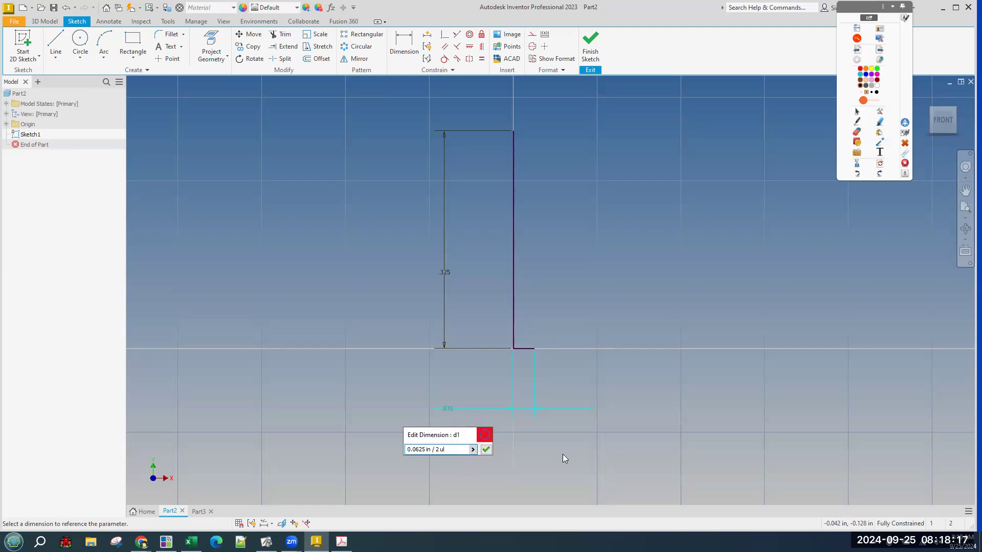
left_click(485, 435)
left_click(478, 371)
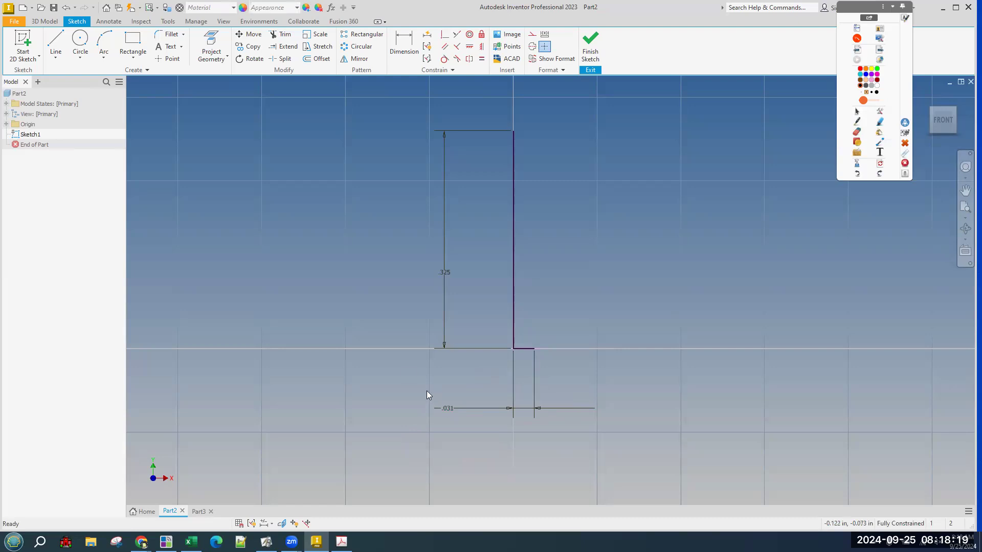
left_click(167, 21)
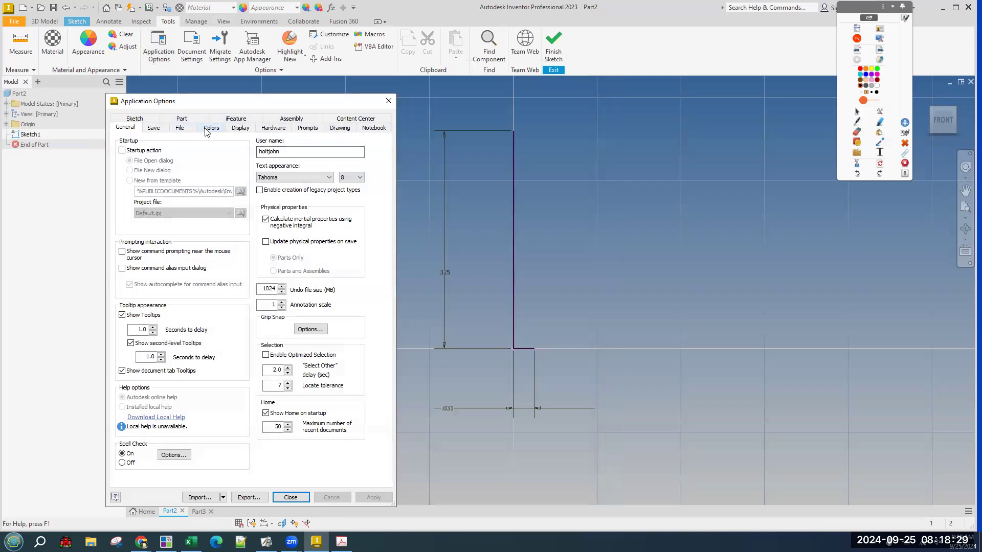
left_click(206, 132)
left_click(287, 351)
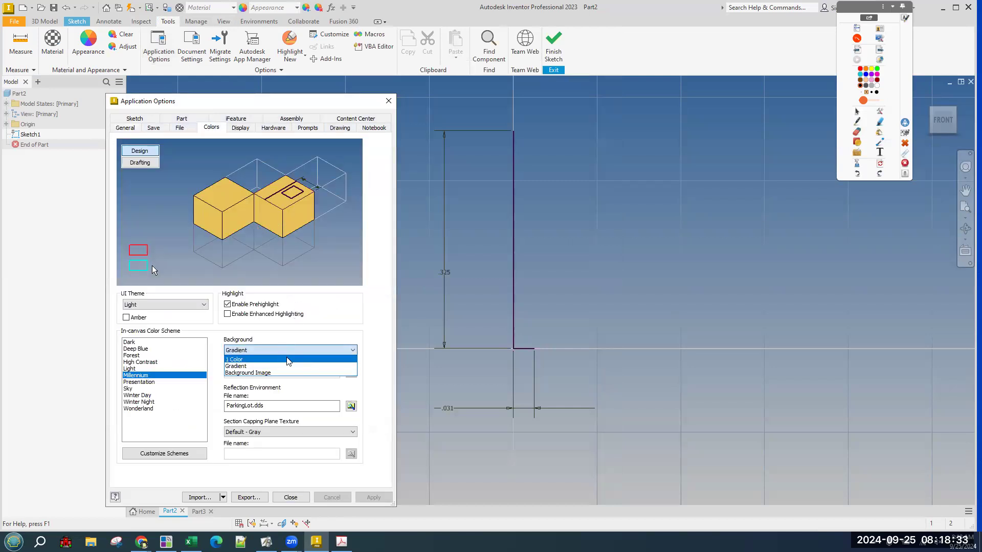
left_click(288, 360)
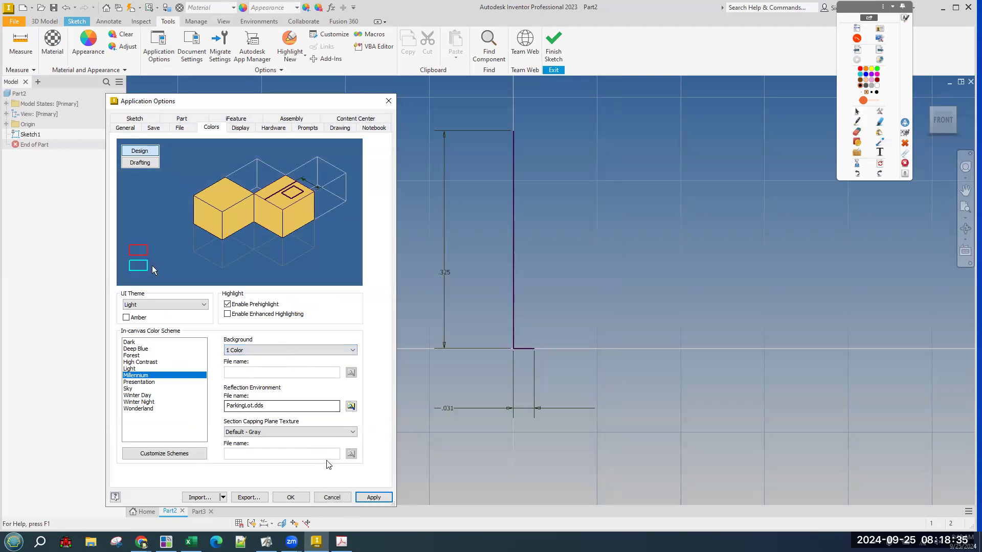
left_click(369, 498)
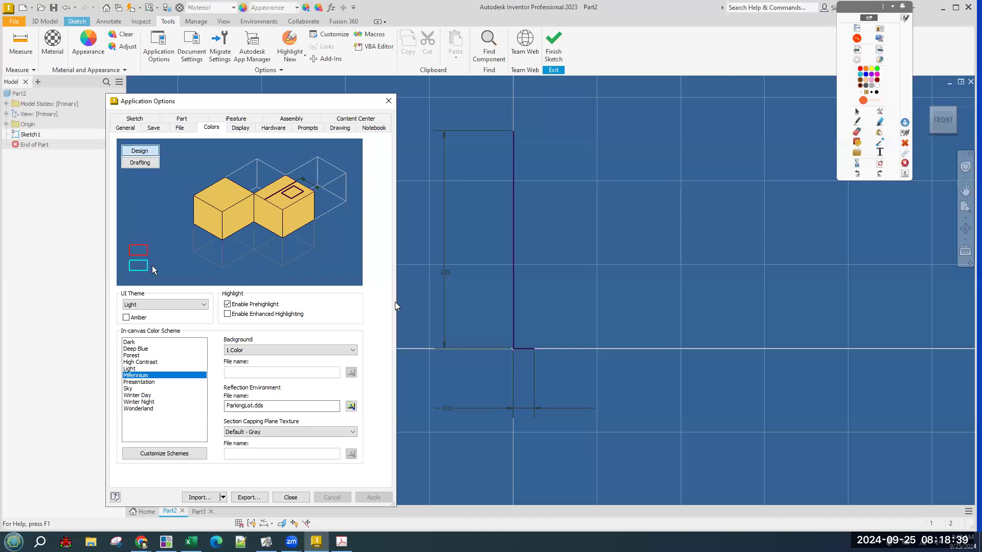
left_click(289, 352)
left_click(285, 366)
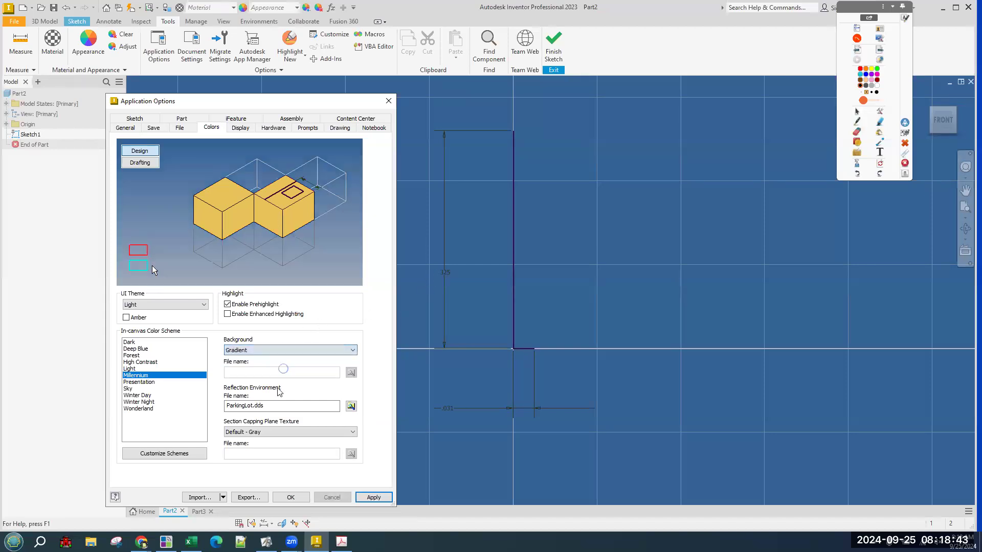
left_click(367, 501)
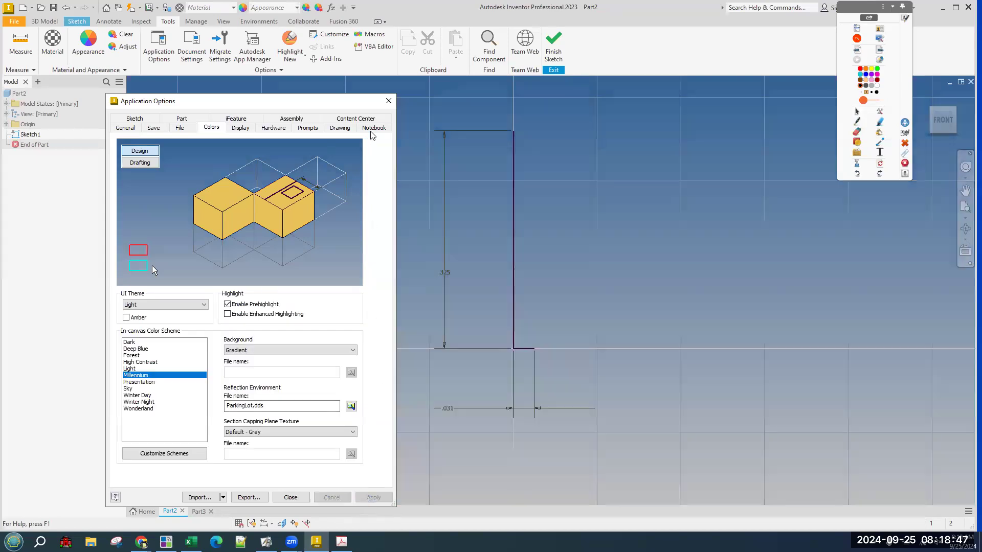
left_click(389, 101)
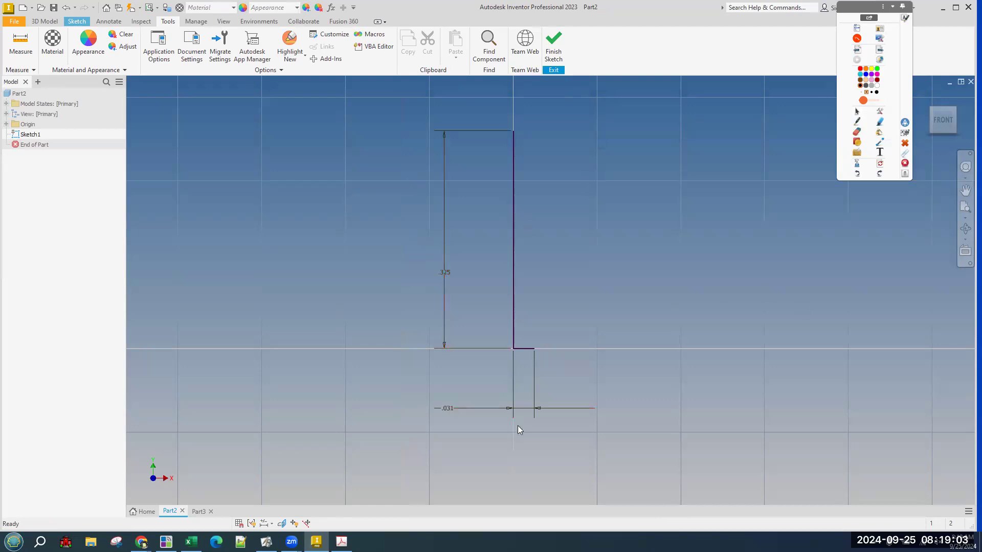
key("alt+Tab")
key("alt+Tab")
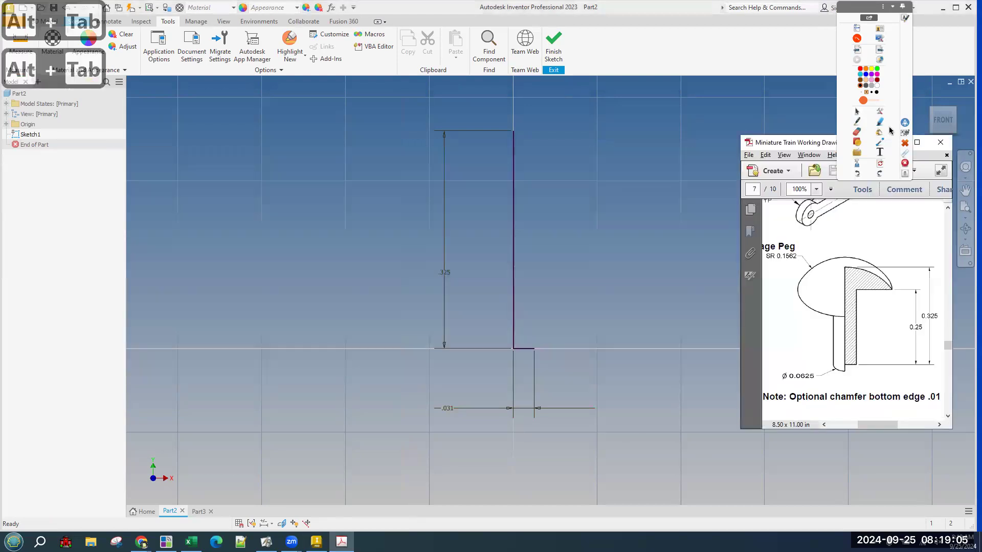
Mark the shank edge and 0.25 height on the PDF drawing, then clear the marks.
left_click(856, 141)
left_click_drag(857, 366, 857, 286)
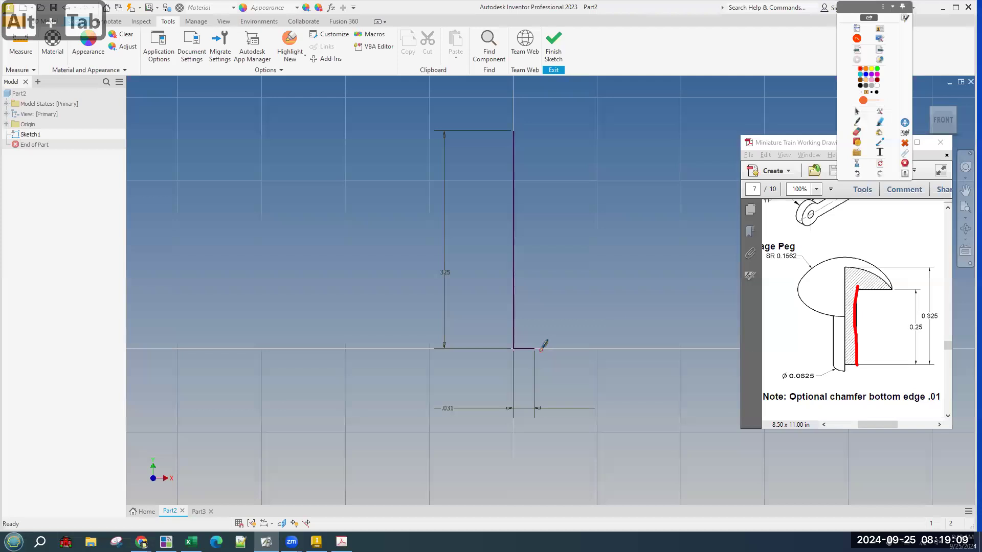
left_click_drag(533, 350, 528, 185)
left_click_drag(899, 332, 930, 334)
left_click(858, 114)
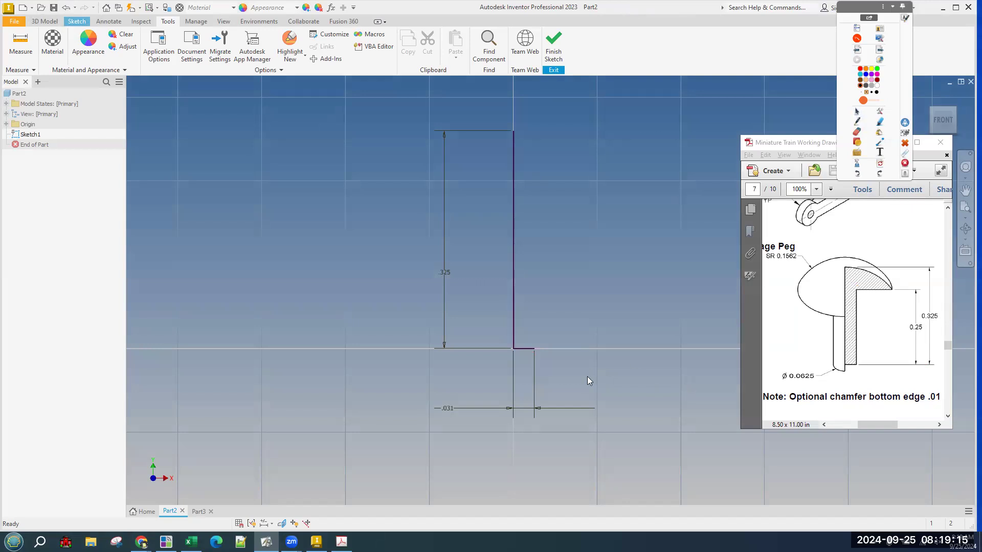
left_click(447, 415)
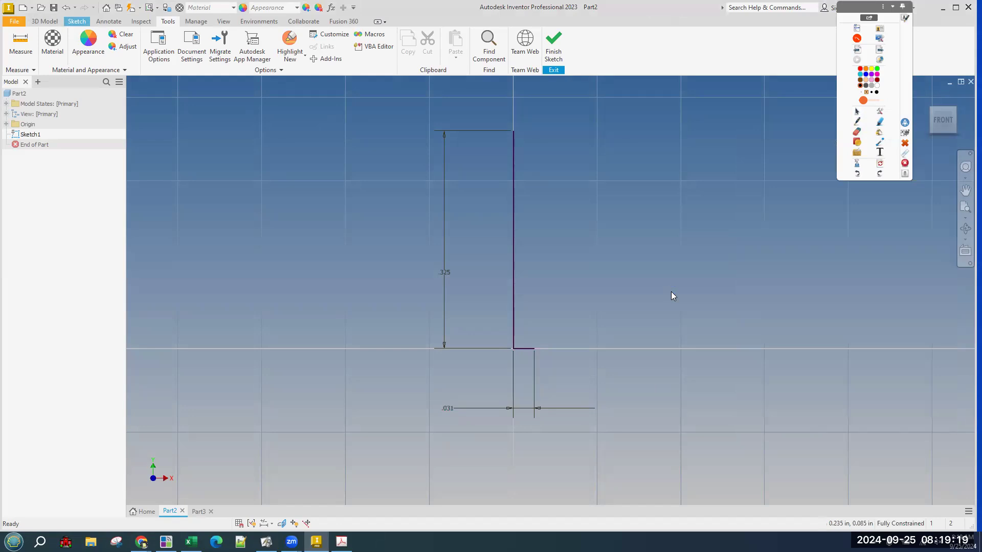
Draw a vertical line up from the right end of the .031 step.
left_click(77, 21)
left_click(56, 41)
left_click(534, 349)
left_click(534, 221)
Dimension the new vertical line to a .25 height.
key("d")
left_click(534, 314)
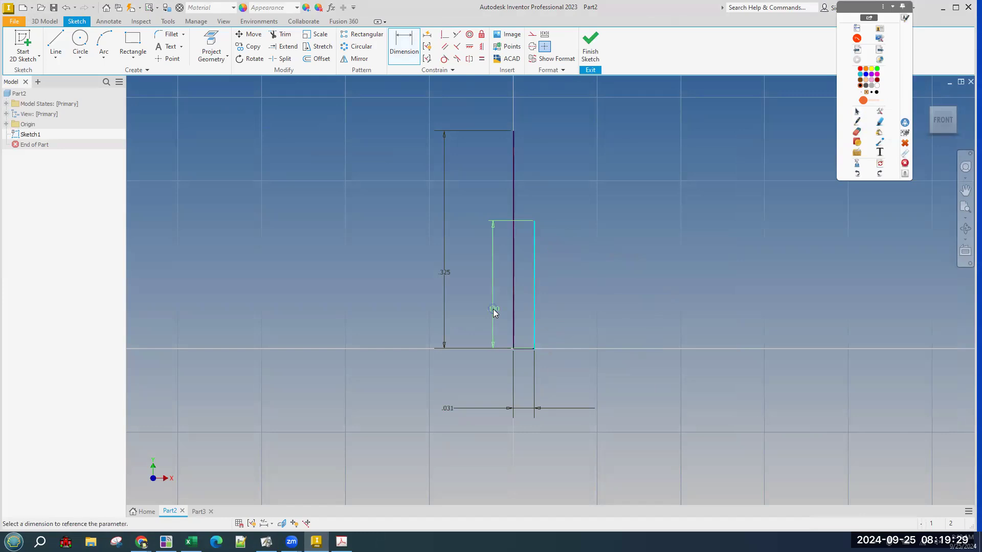
left_click(494, 313)
type(".25")
key("Return")
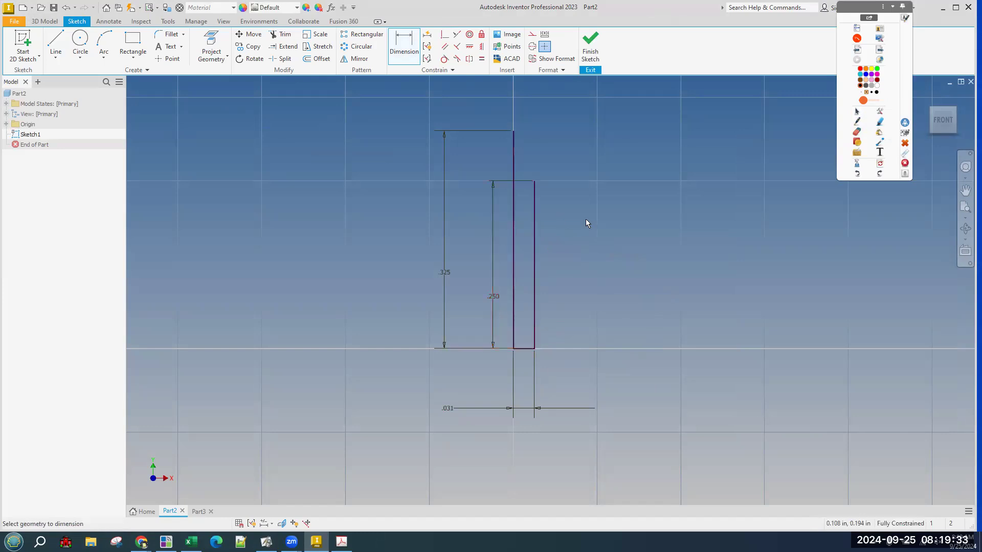
Annotate the PDF's head features: .4 note, dome, 0.25 top, SR 0.1562 radius, ledge.
key("alt+Tab")
key("alt+Tab")
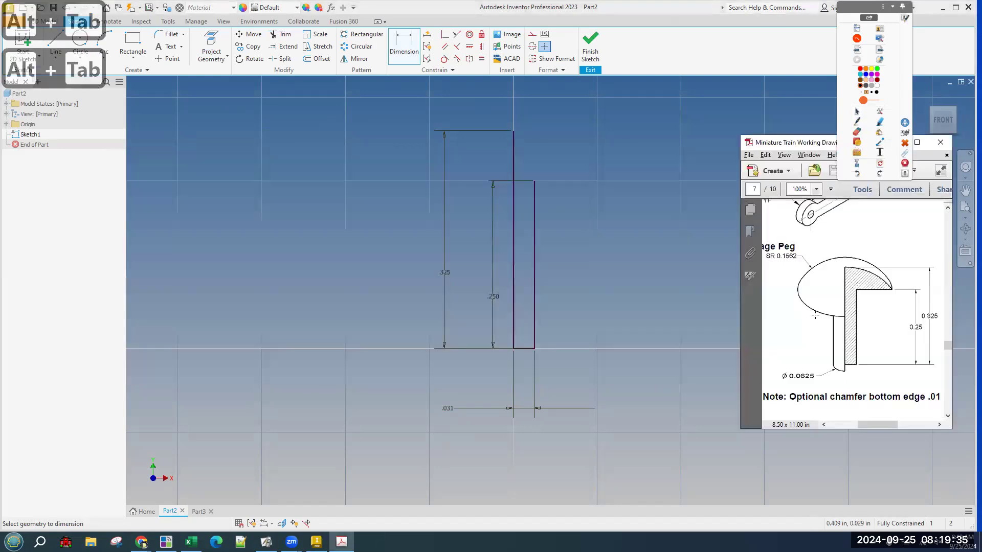
mouse_move(875, 426)
left_mouse_down()
mouse_move(853, 427)
mouse_move(875, 427)
left_mouse_up()
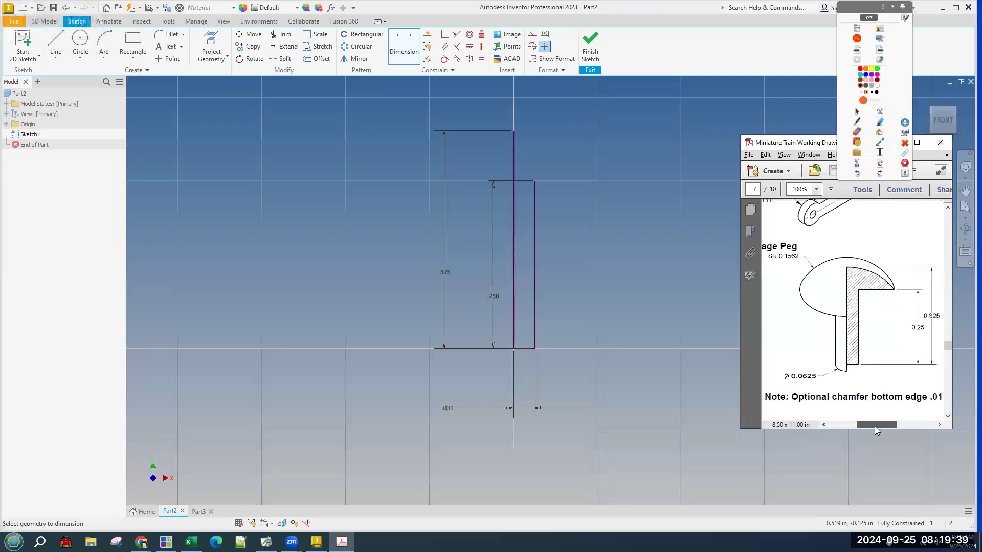
left_click(857, 122)
left_click(776, 326)
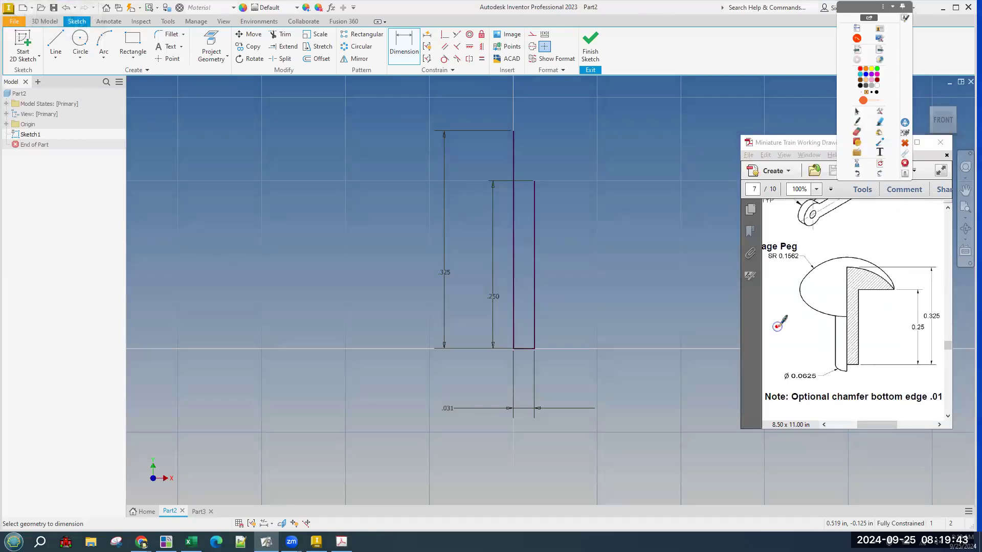
mouse_move(781, 314)
left_mouse_down()
mouse_move(784, 335)
mouse_move(760, 323)
mouse_move(751, 351)
mouse_move(809, 314)
mouse_move(801, 313)
mouse_move(818, 321)
mouse_move(868, 288)
mouse_move(908, 286)
left_mouse_up()
left_click(799, 291)
mouse_move(911, 295)
left_mouse_down()
mouse_move(908, 263)
mouse_move(735, 253)
mouse_move(750, 289)
left_mouse_up()
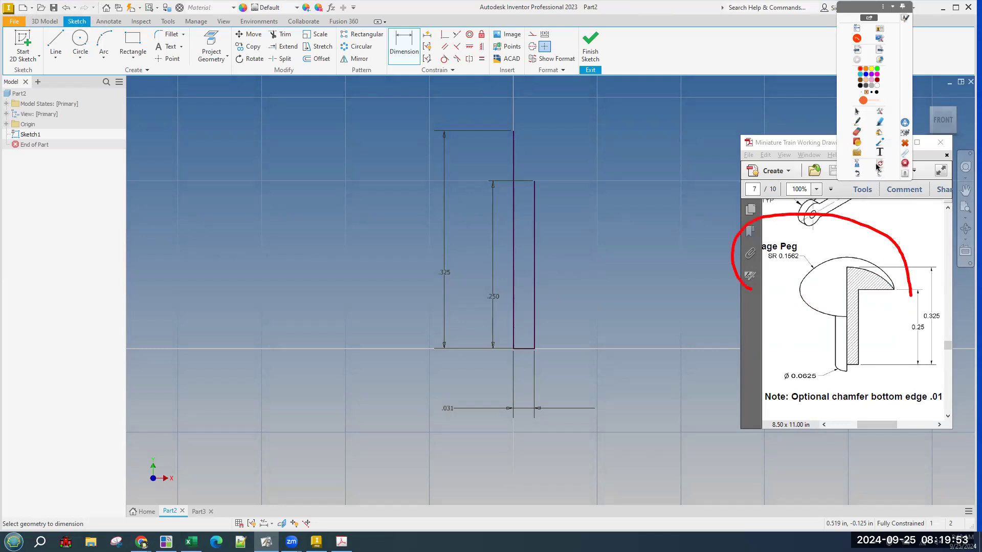
left_click(879, 163)
mouse_move(858, 290)
left_mouse_down()
mouse_move(899, 289)
mouse_move(864, 268)
left_mouse_up()
left_click_drag(766, 259, 813, 264)
left_click(882, 163)
left_click_drag(860, 290, 894, 287)
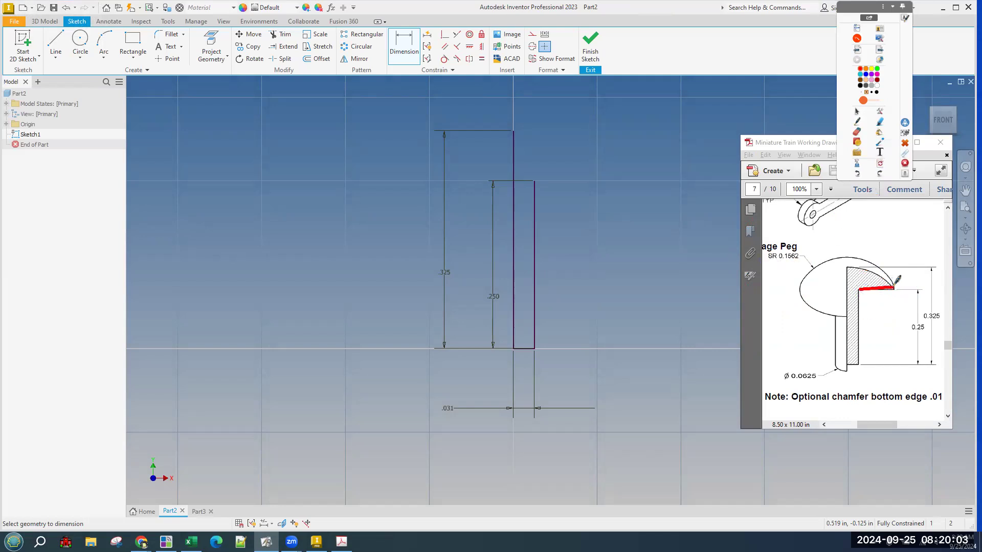
left_click(881, 165)
Draw a horizontal ledge line to the right from the top of the .250 line.
left_click(56, 41)
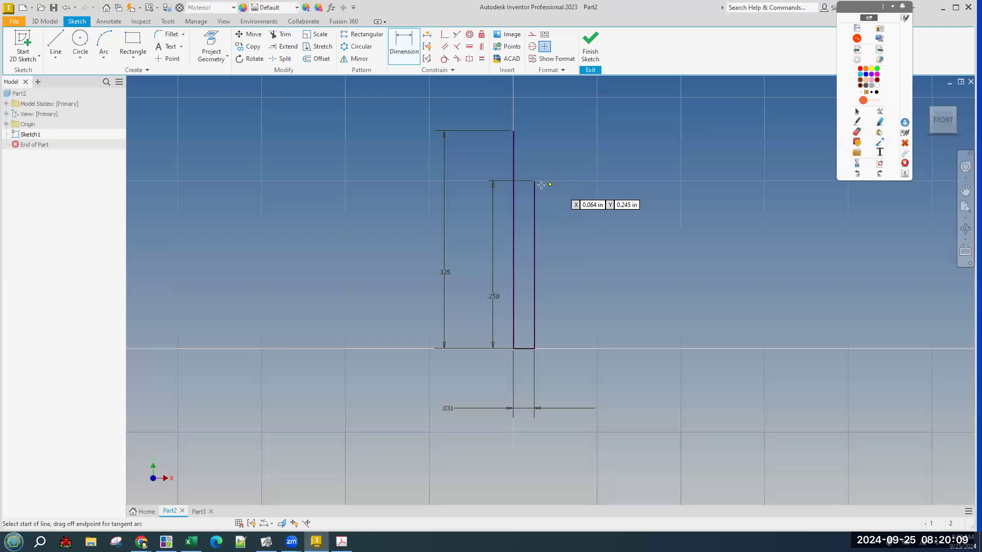
left_click(534, 181)
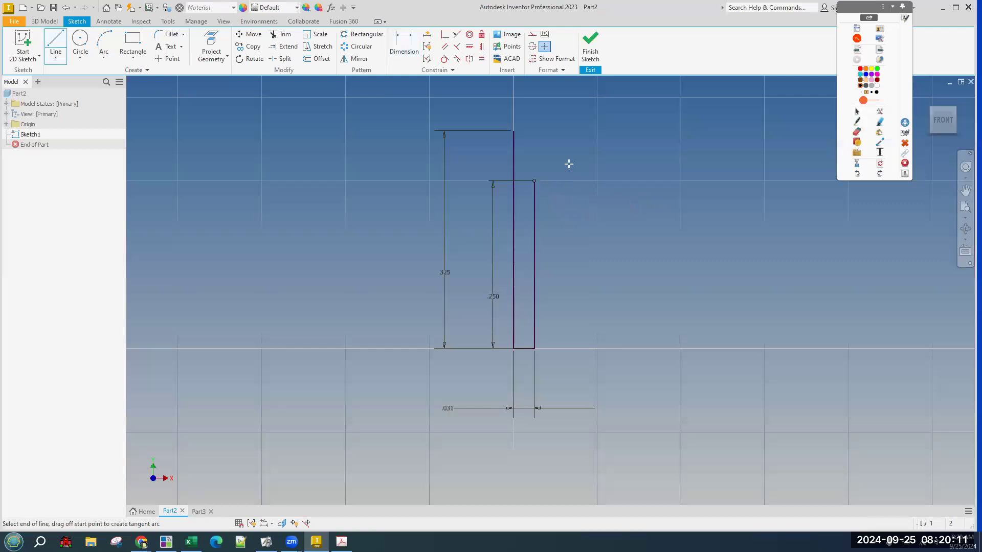
left_click(595, 181)
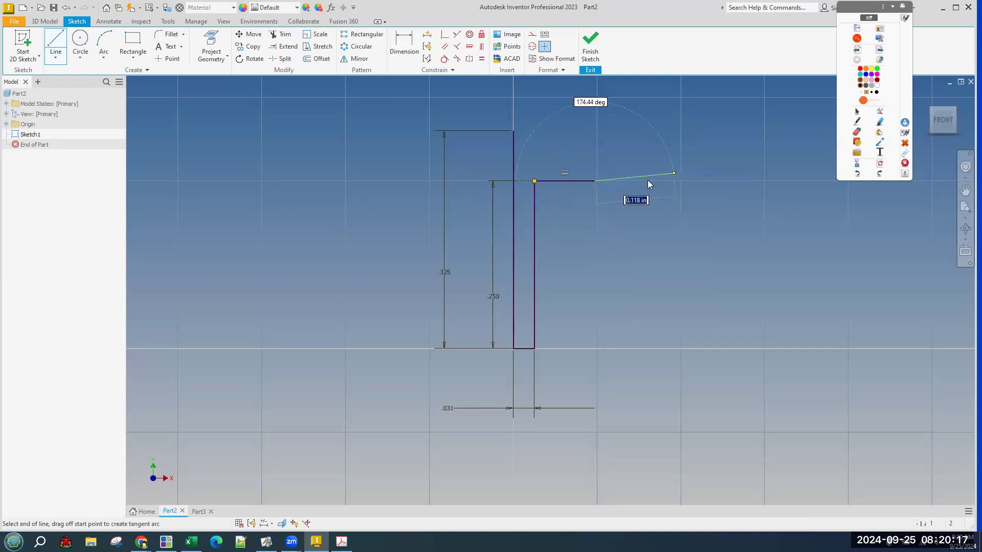
key("Escape")
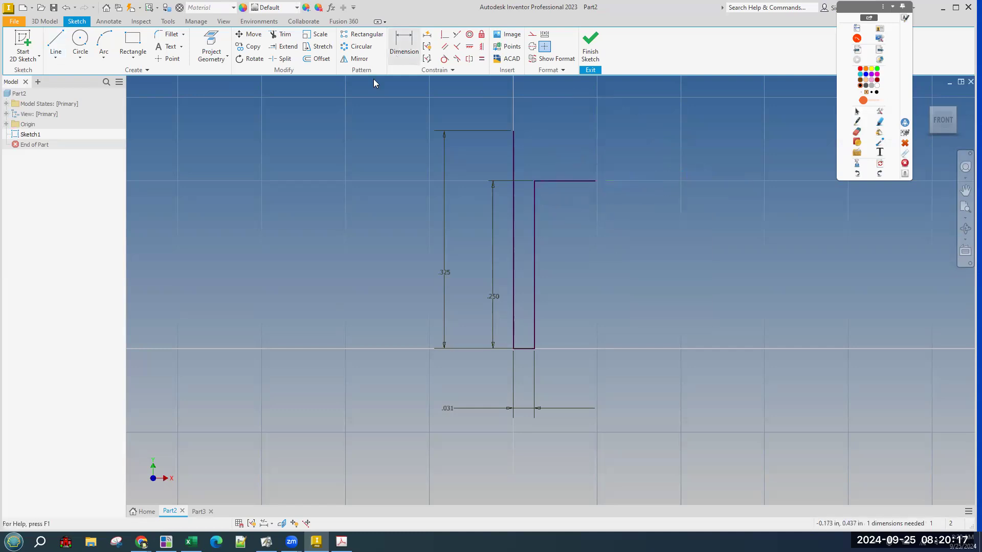
Draw a three-point dome arc from the shank top to the ledge's right end.
left_click(104, 42)
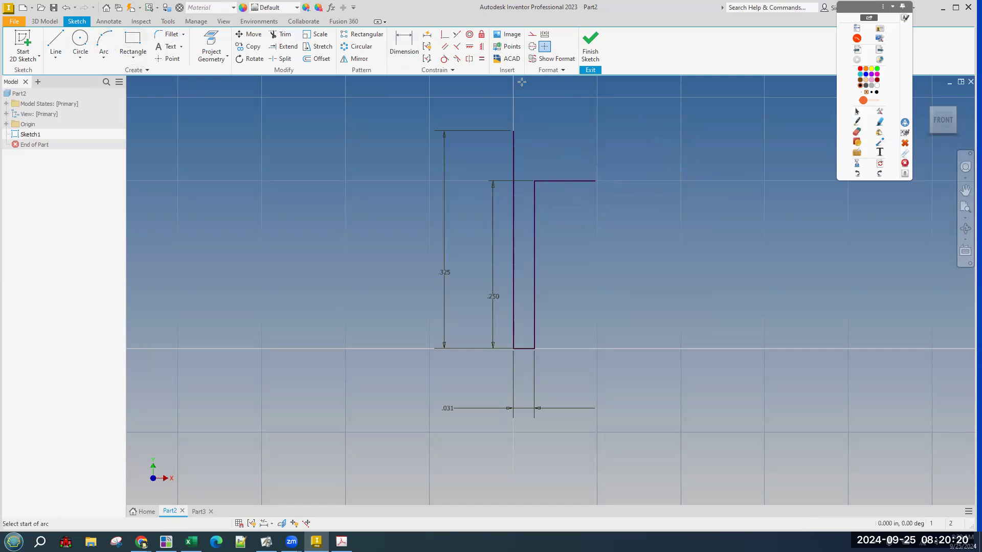
left_click(513, 131)
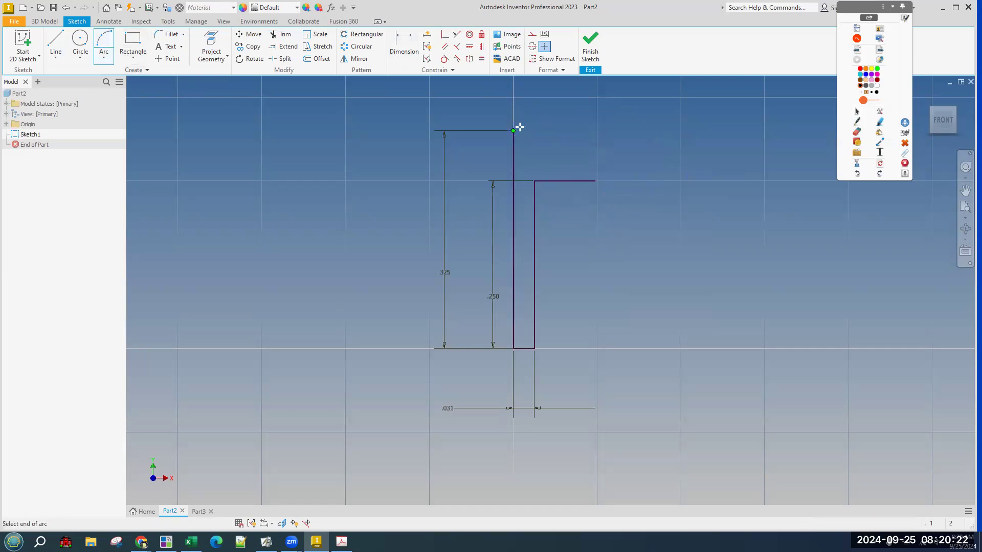
left_click(594, 181)
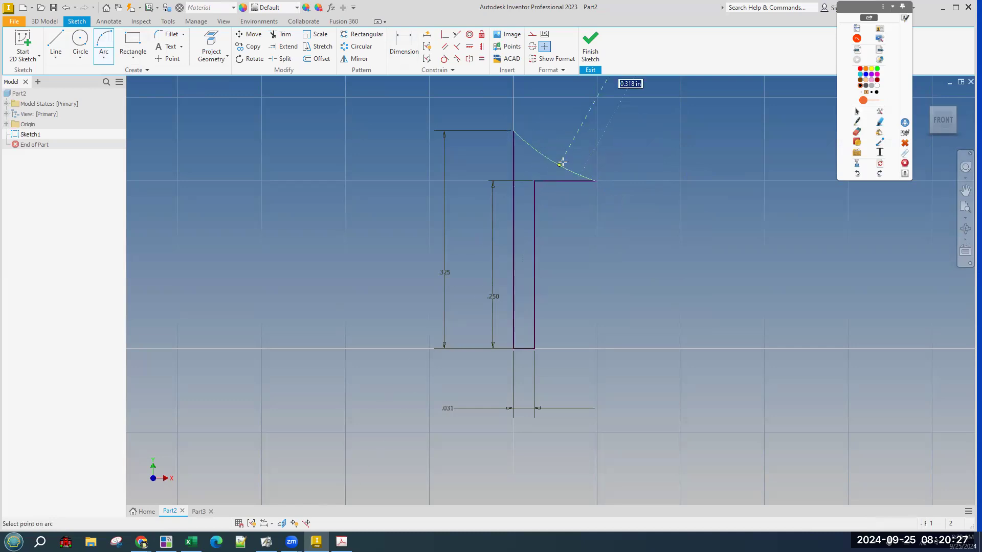
left_click(569, 155)
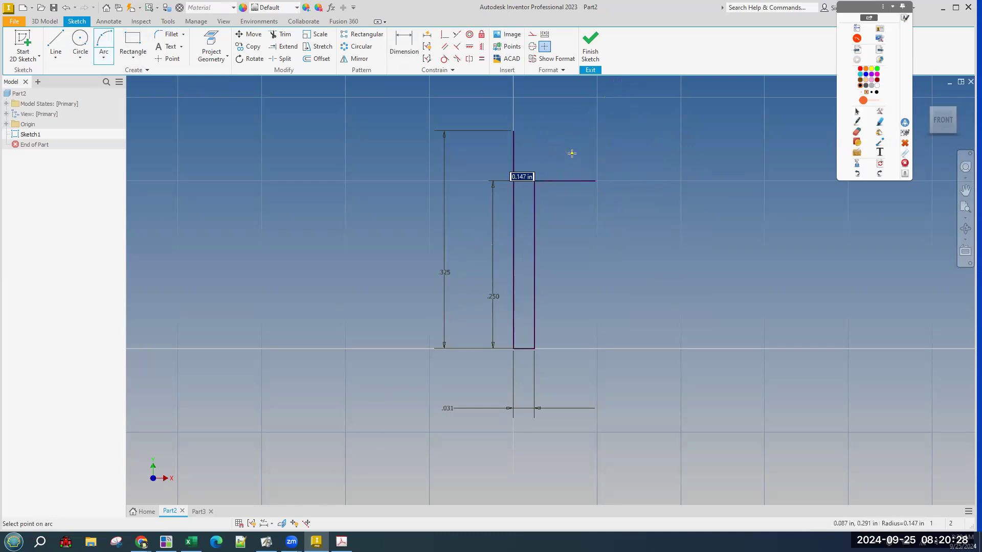
right_click(748, 186)
left_click(776, 187)
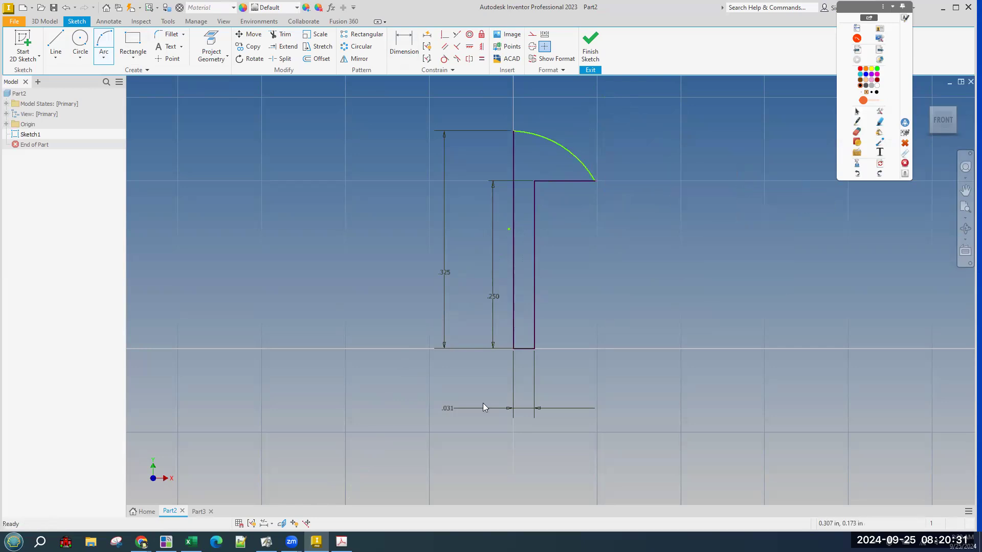
Review the Linkage Peg drawing in the PDF.
left_click(343, 540)
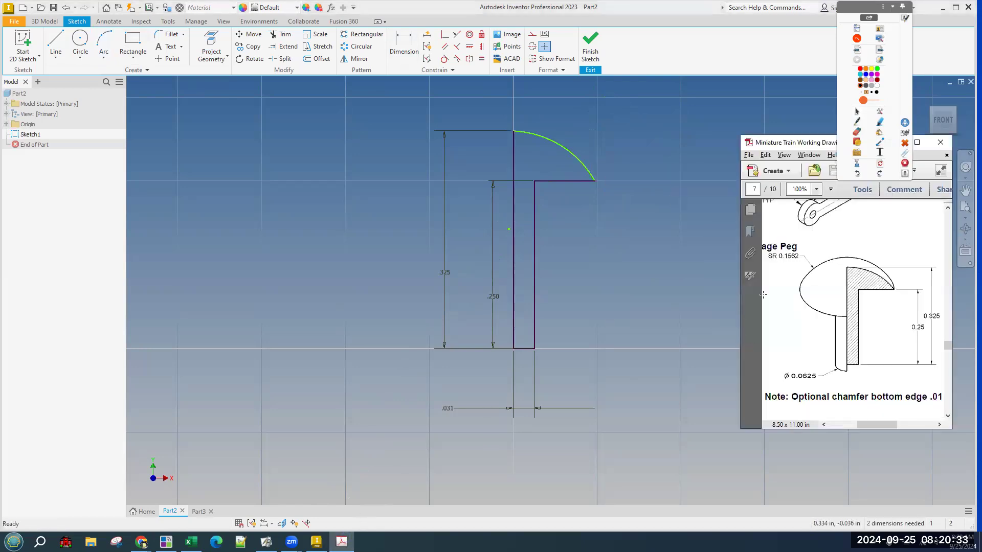
left_click_drag(767, 246, 798, 267)
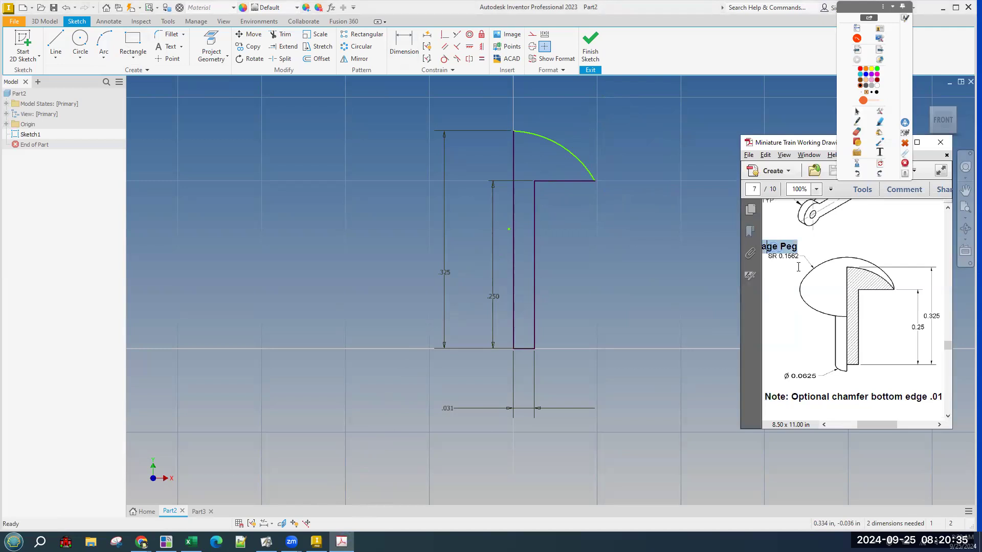
left_click(799, 261)
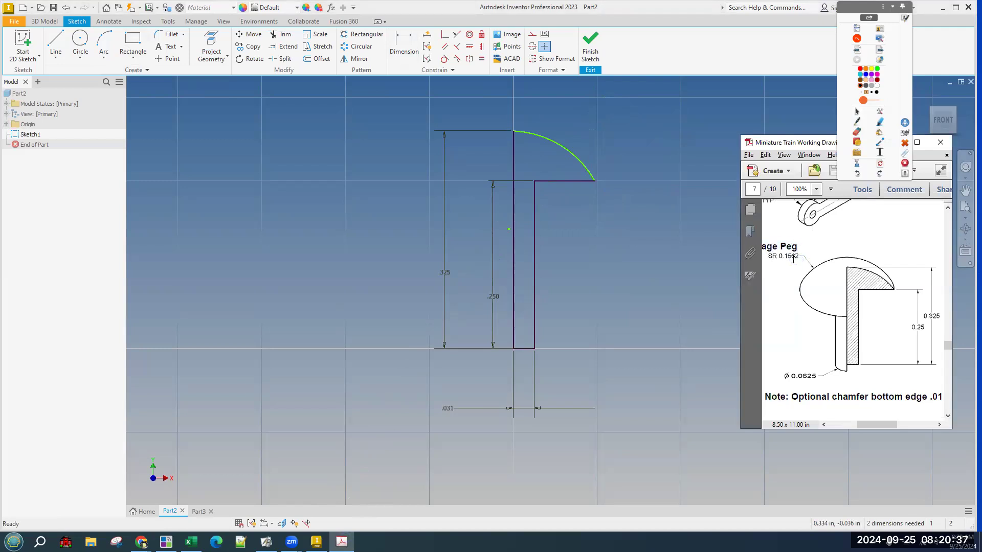
left_click(801, 275)
Give the head arc a .1562 radius and drag its end to reshape the head.
left_click(404, 45)
left_click(551, 139)
left_click(571, 121)
type(".")
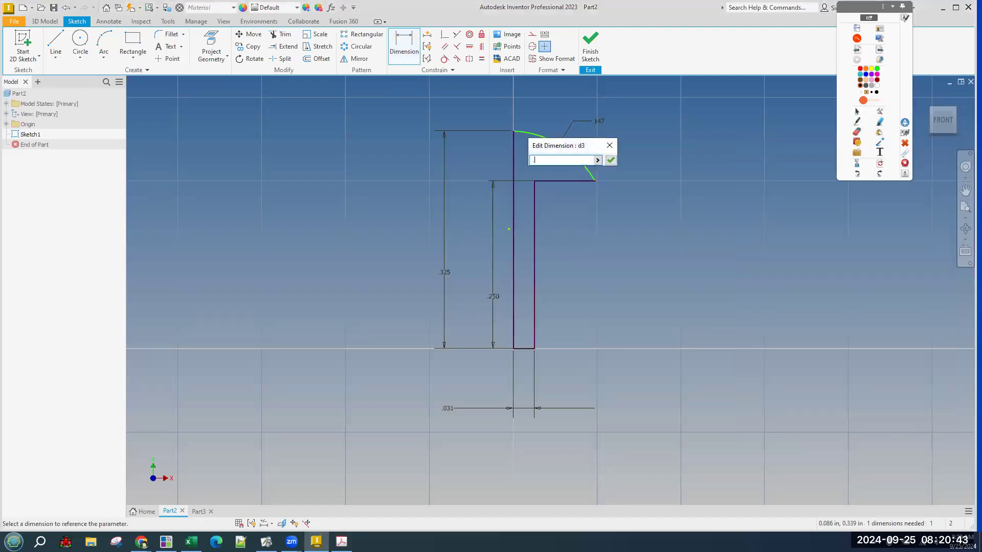
type("1562")
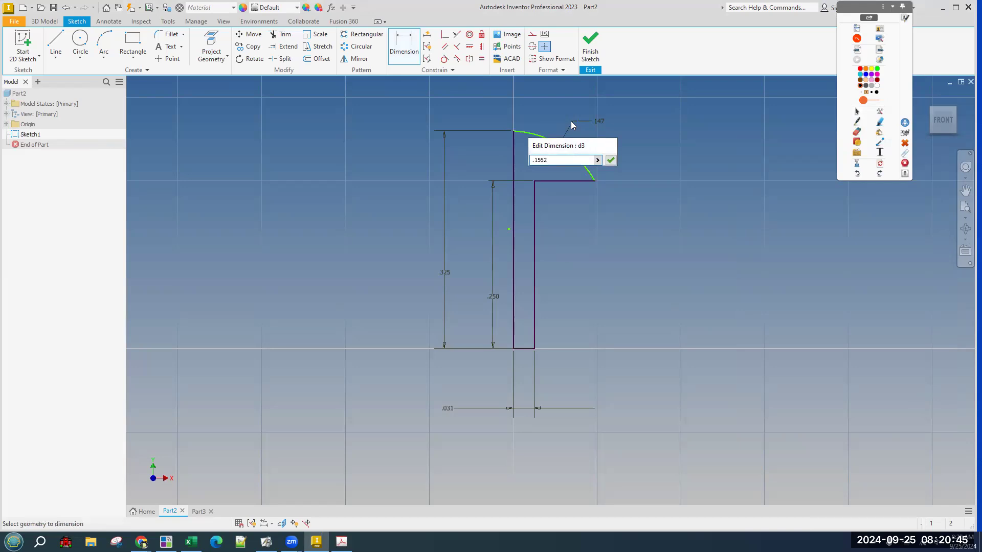
key("Return")
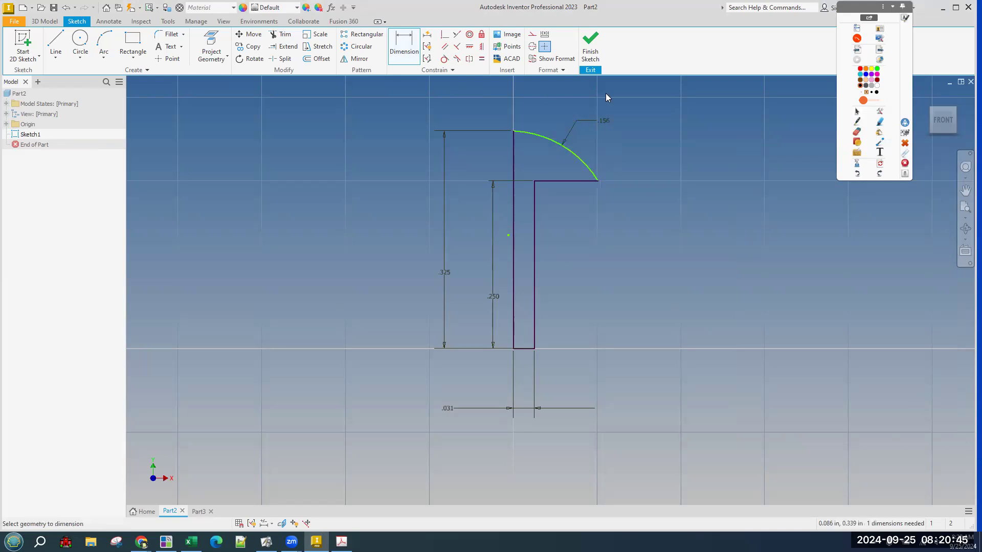
right_click(603, 198)
left_click(645, 201)
left_click_drag(599, 180, 632, 181)
Add a .177 head-width dimension and finish the sketch.
key("d")
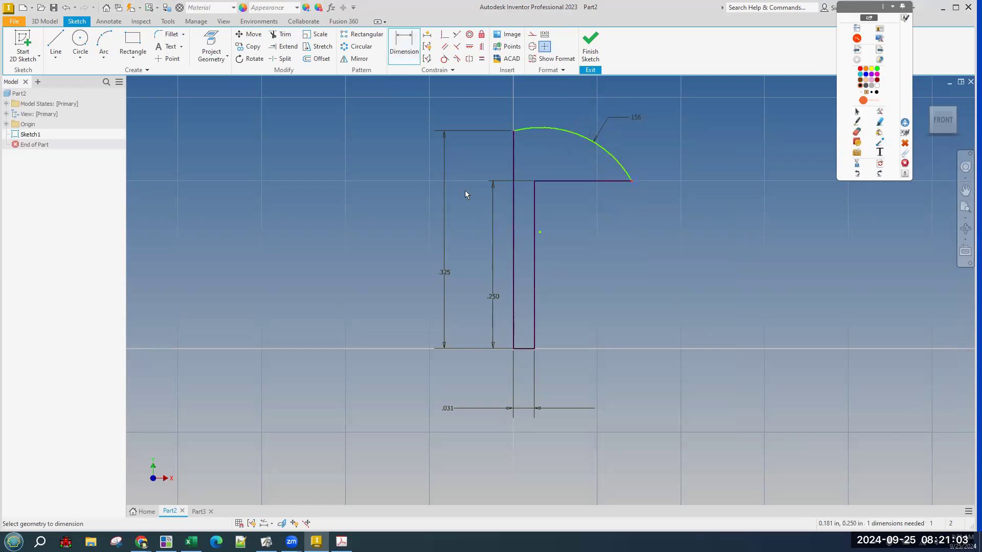
left_click(511, 216)
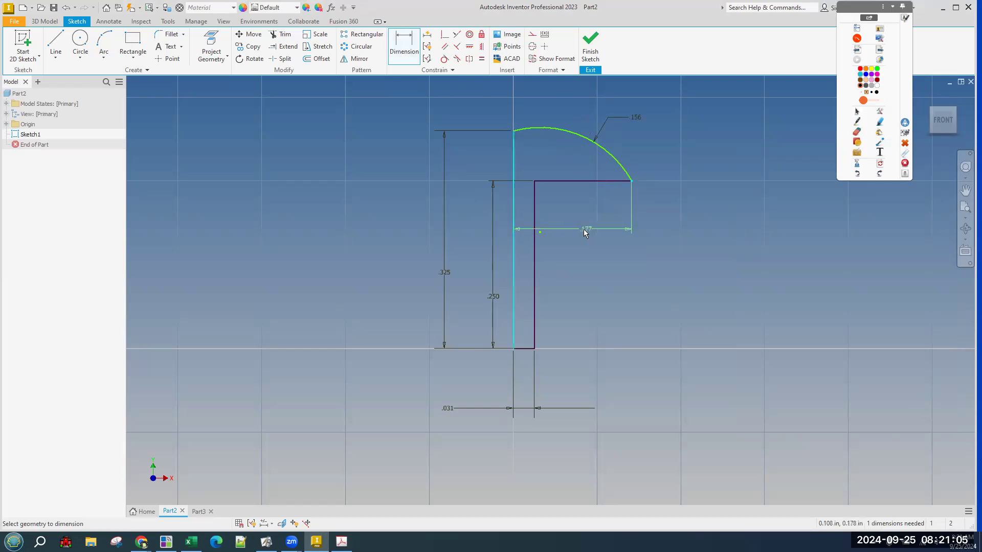
left_click(643, 283)
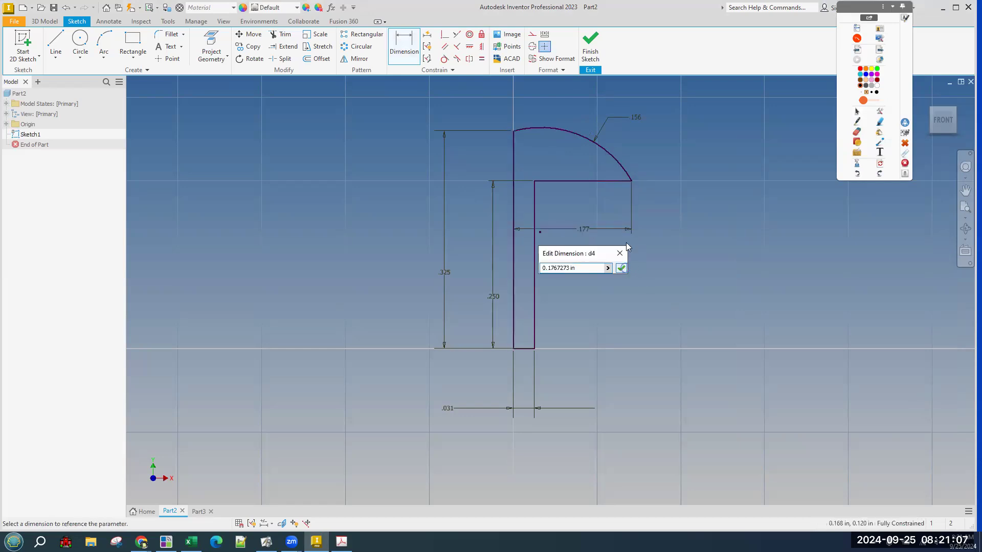
key("Return")
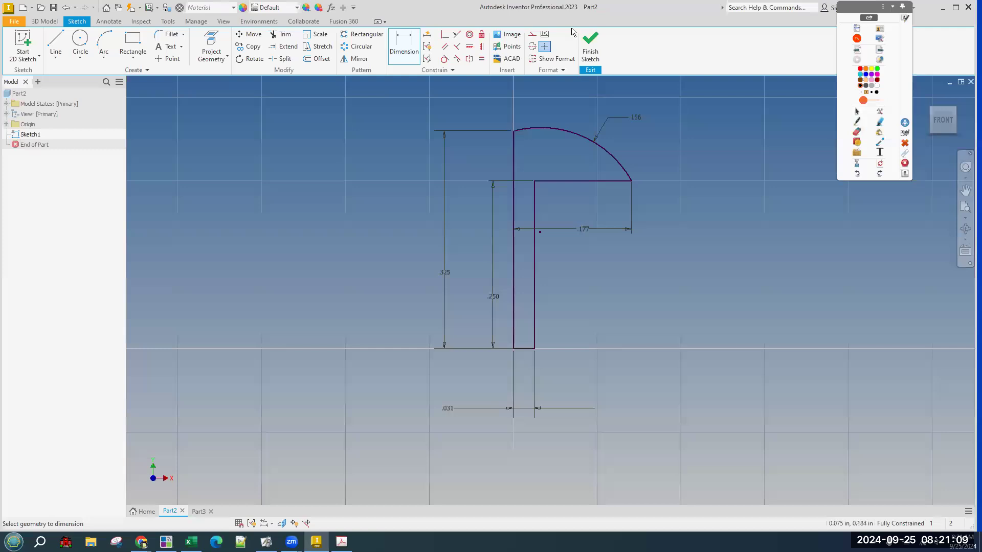
left_click(592, 53)
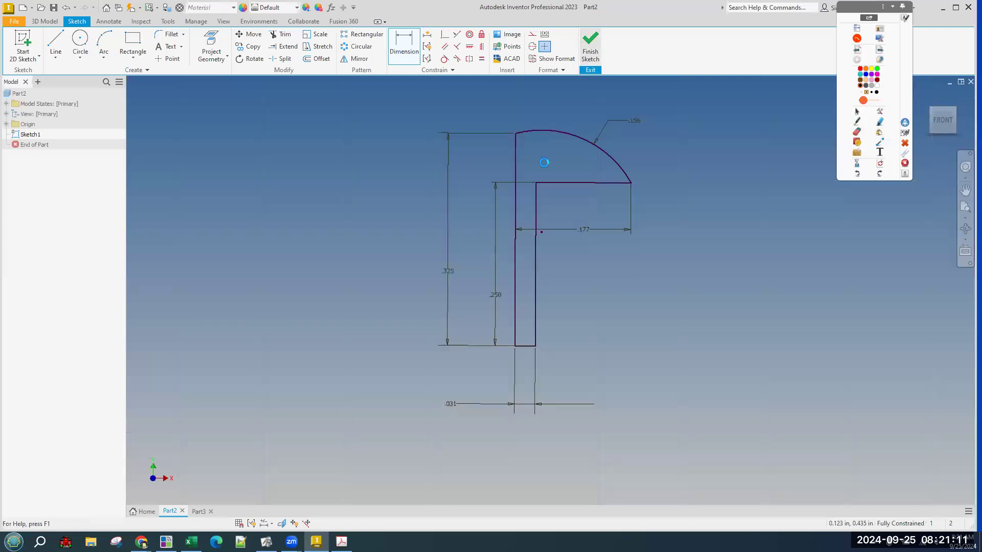
left_click(87, 50)
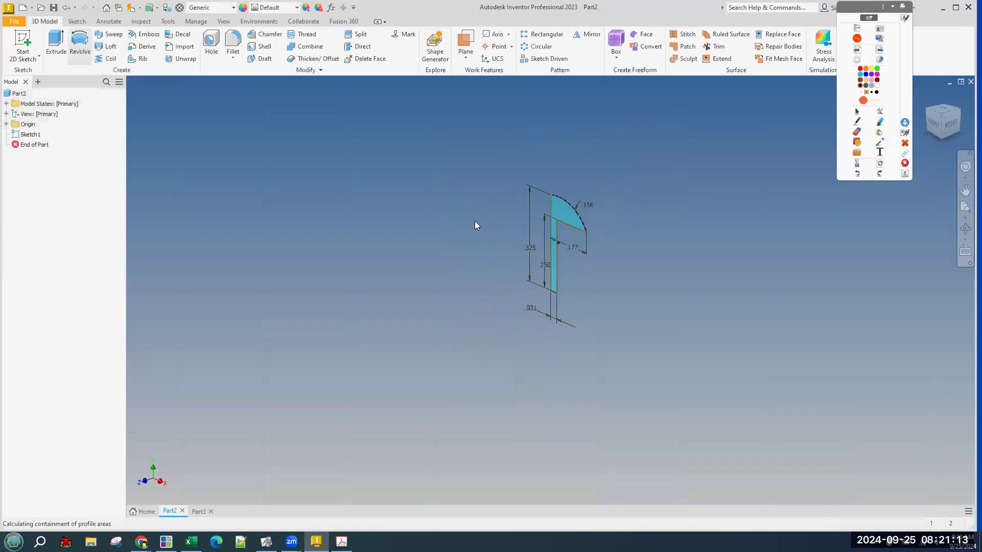
Revolve the profile around the left shank line and orbit to view the solid peg.
left_click(552, 219)
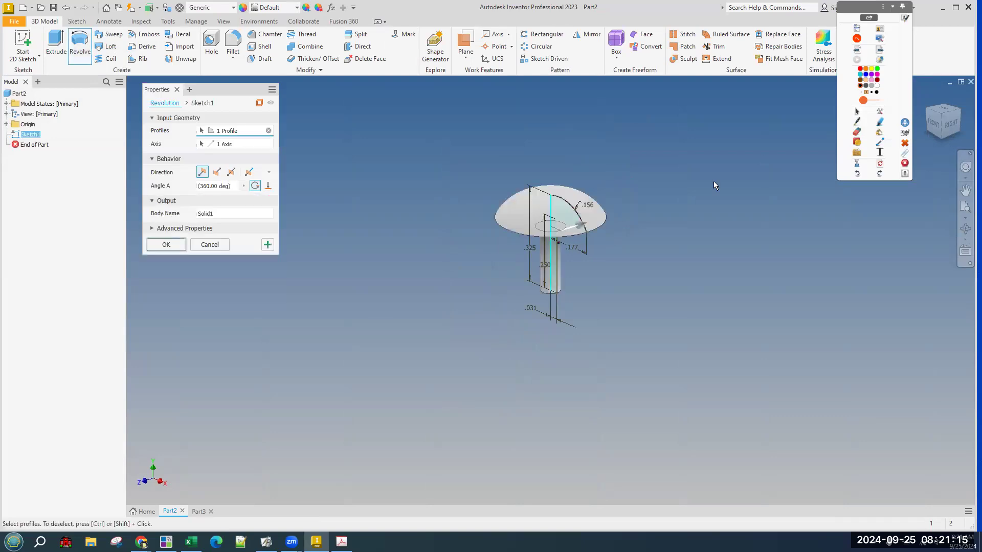
left_click(174, 248)
scroll(562, 172, "down", 5)
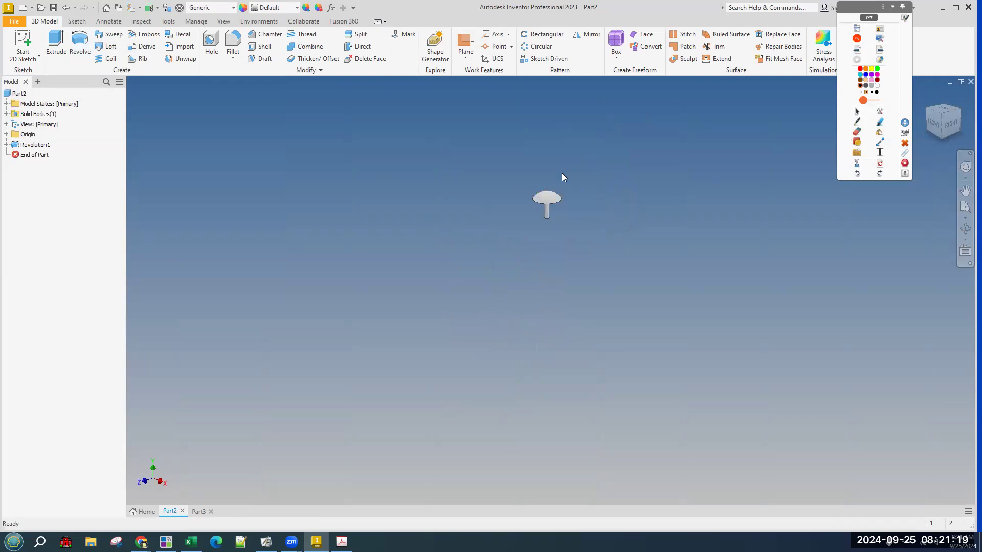
scroll(560, 195, "up", 8)
middle_click_drag(577, 296, 693, 305, "shift")
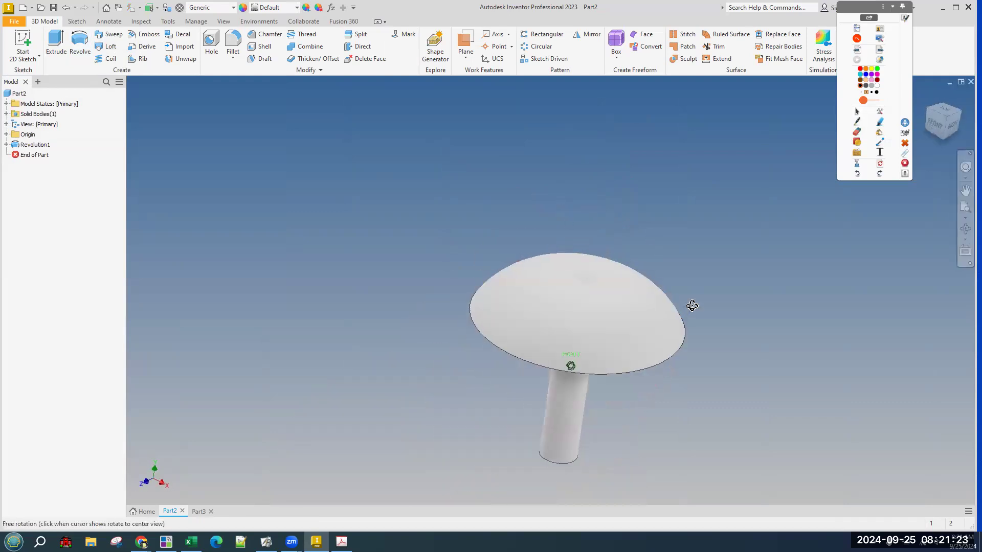
Inspect the Revolution1 and Sketch1 browser options and turn the view to the front.
right_click(23, 146)
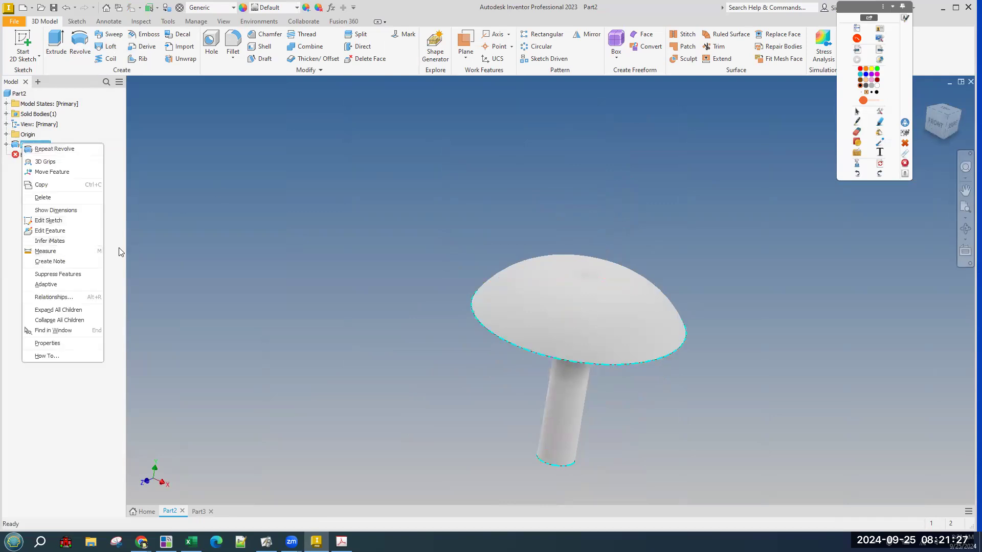
left_click(166, 257)
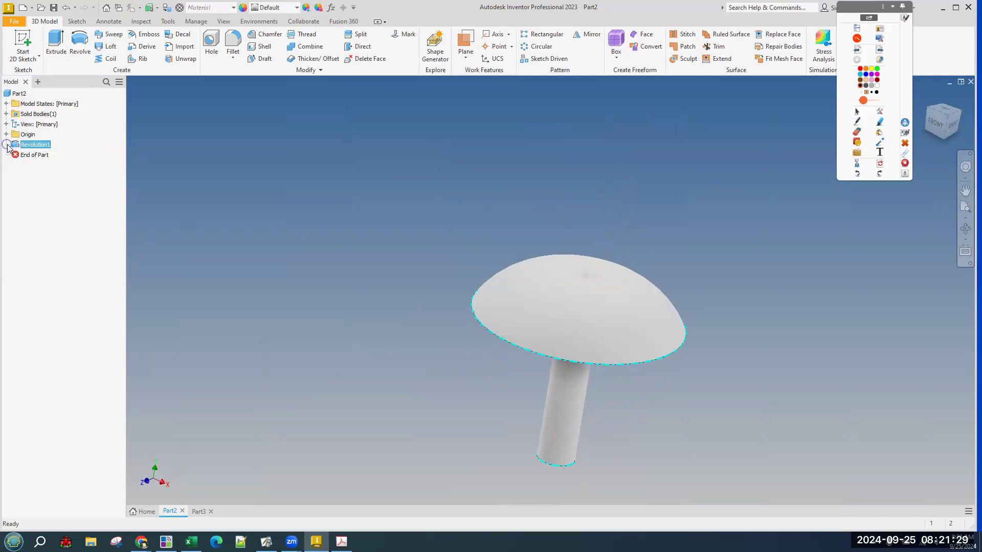
left_click(7, 145)
right_click(36, 155)
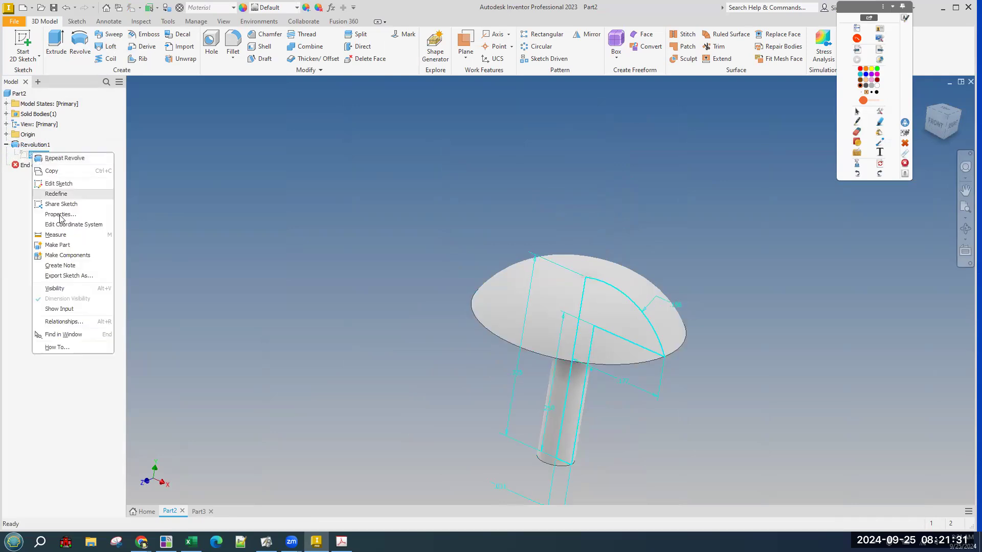
left_click(204, 287)
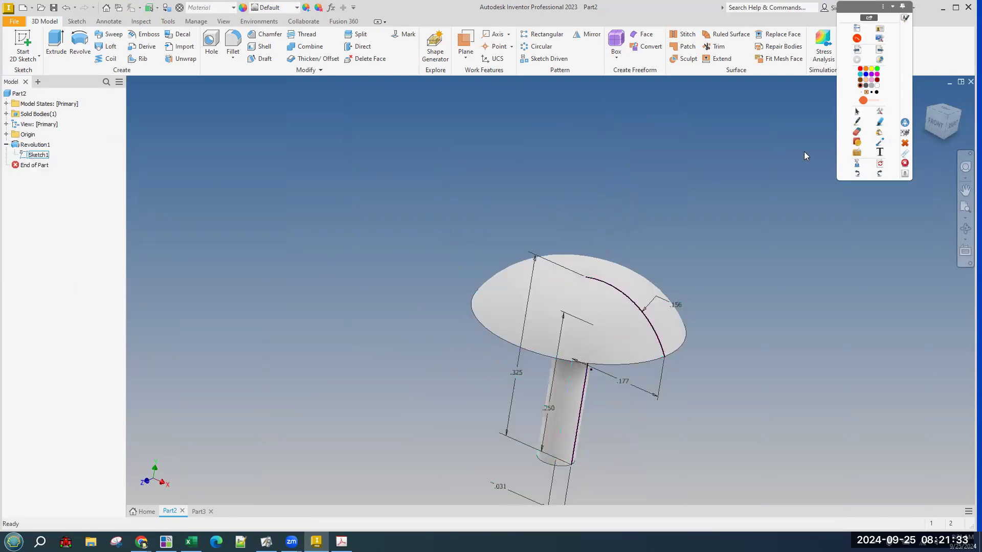
left_click_drag(932, 124, 806, 244)
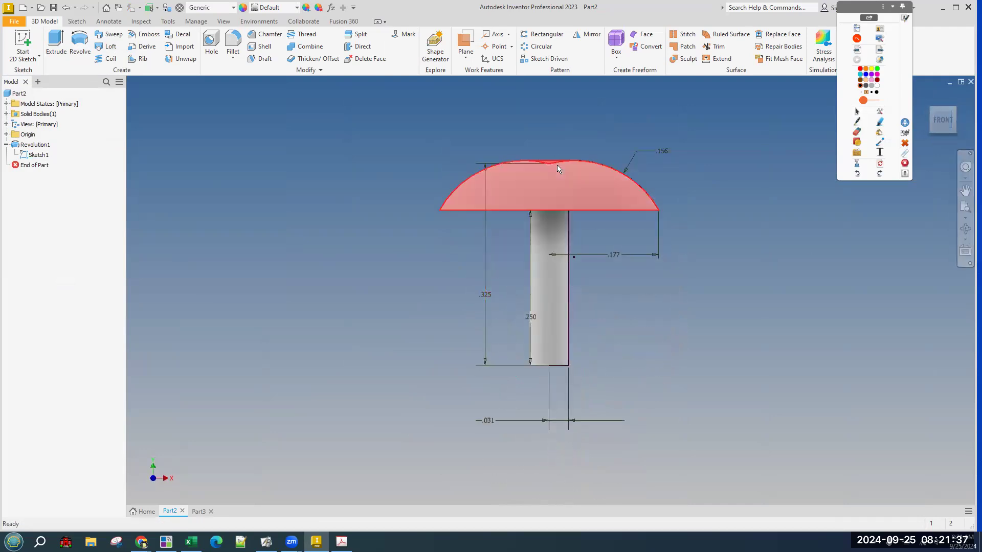
Edit the peg sketch, delete the .177 dimension, and drag the arc end inward.
right_click(38, 144)
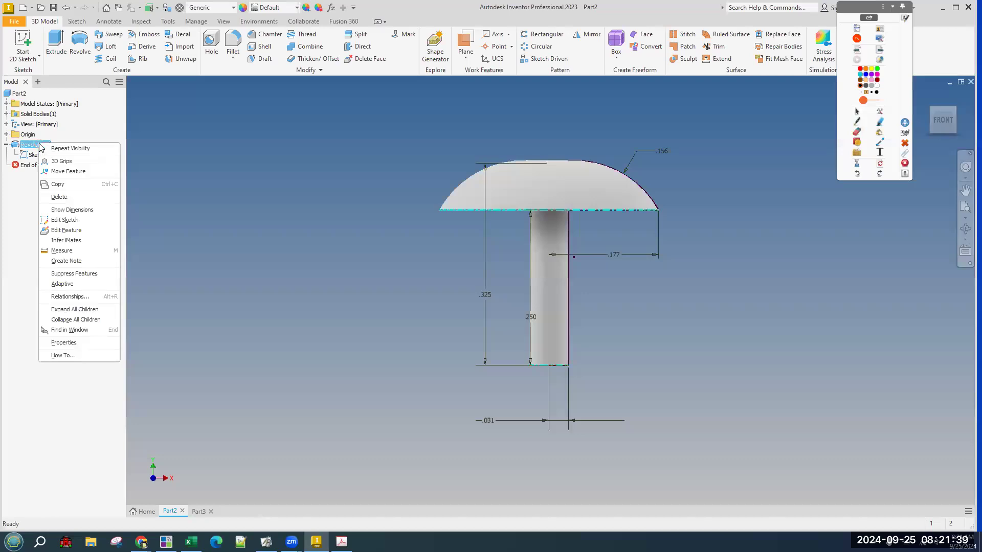
left_click(82, 220)
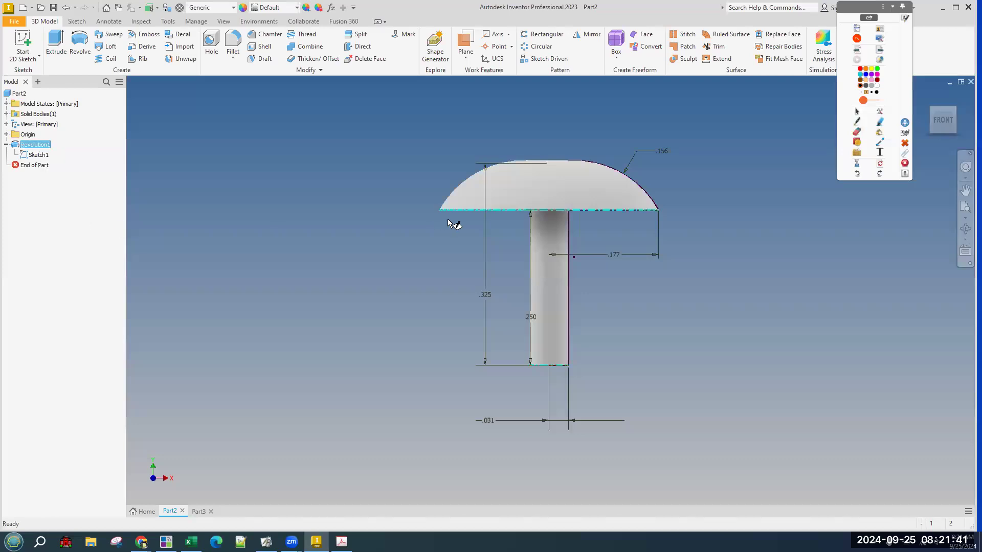
left_click(606, 256)
key("Delete")
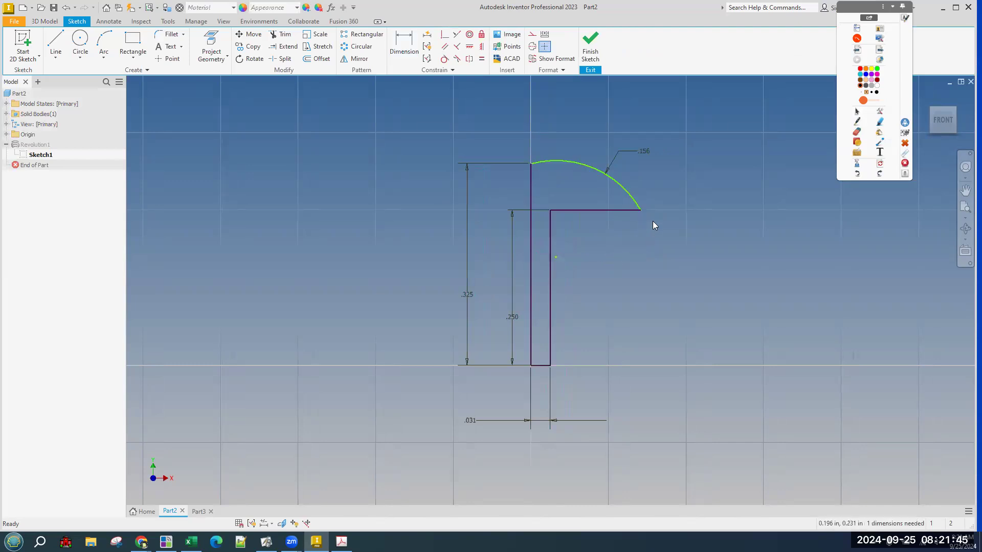
left_click_drag(640, 210, 619, 211)
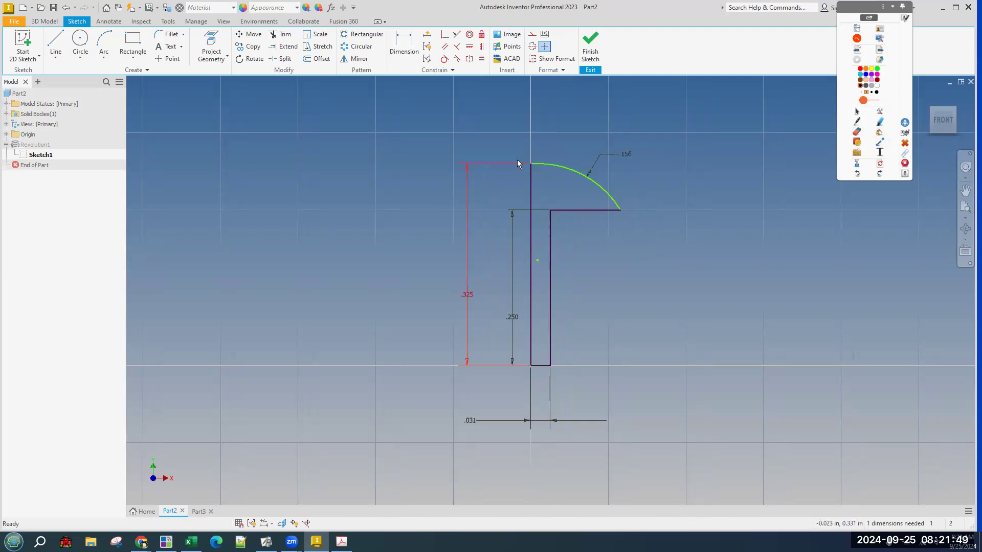
left_click_drag(620, 211, 616, 211)
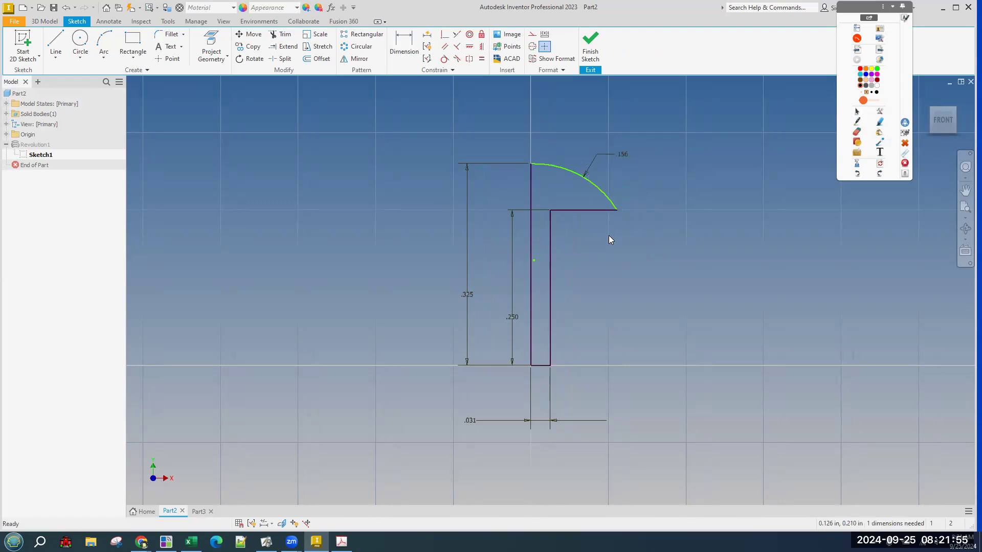
left_click(594, 46)
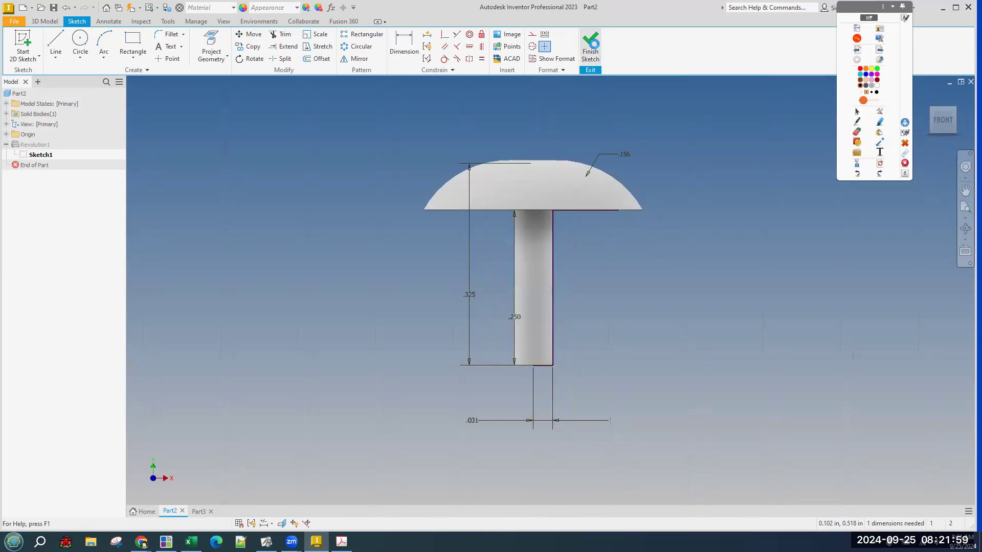
Hide Sketch1 and turn the view to a three-quarter angle.
left_click(37, 157)
right_click(38, 159)
left_click(60, 294)
left_click(954, 113)
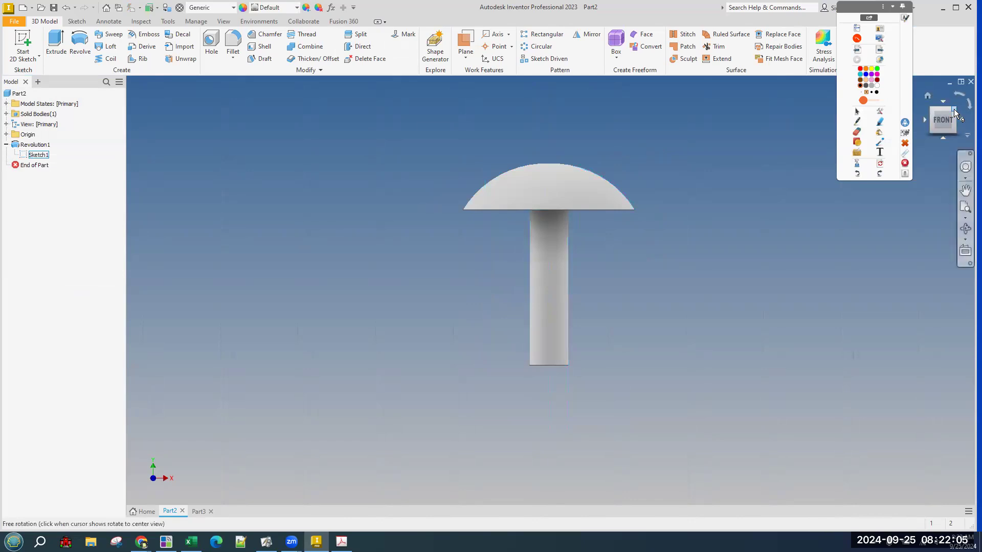
Delete the Revolution1 feature, keeping its sketch, and view the profile from the front.
left_click(35, 147)
right_click(34, 148)
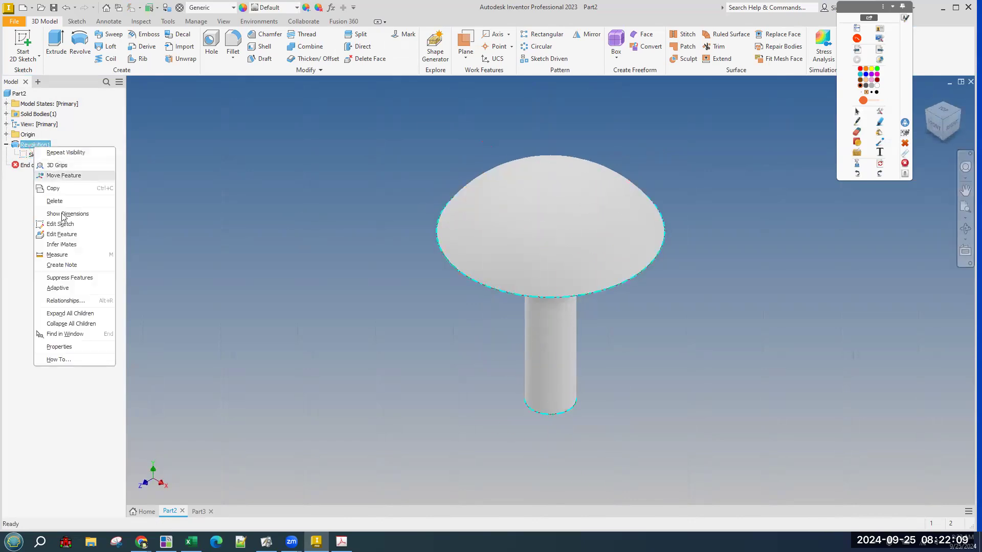
left_click(63, 201)
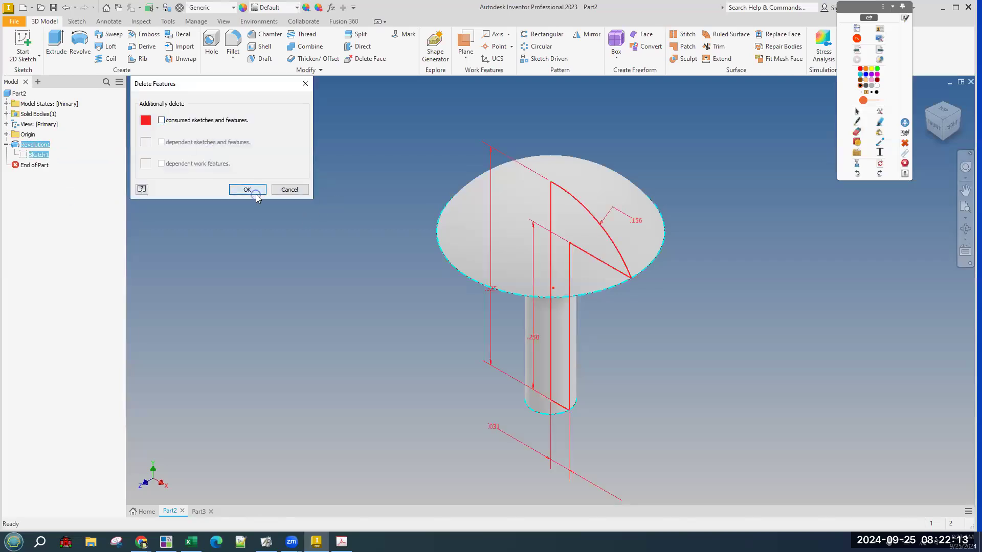
left_click(255, 193)
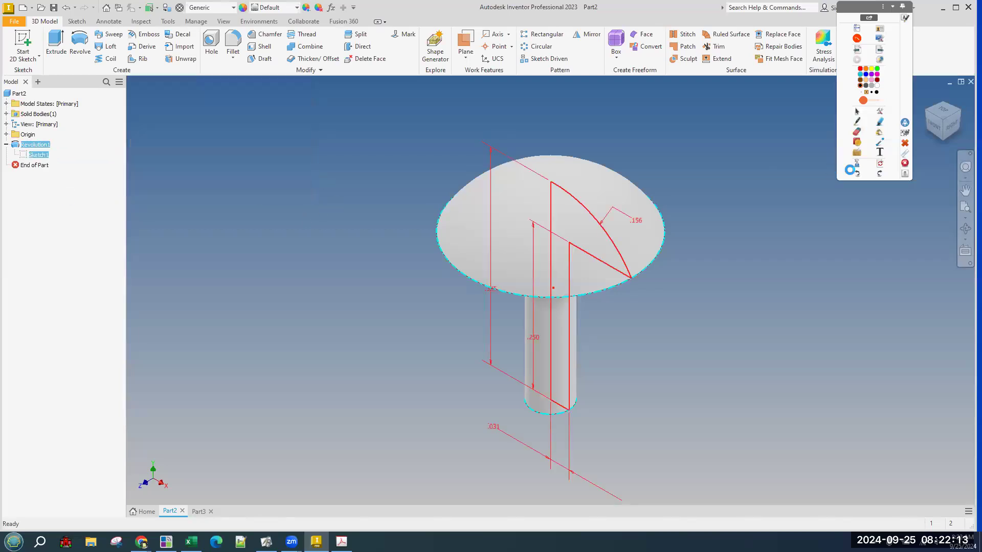
left_click(937, 125)
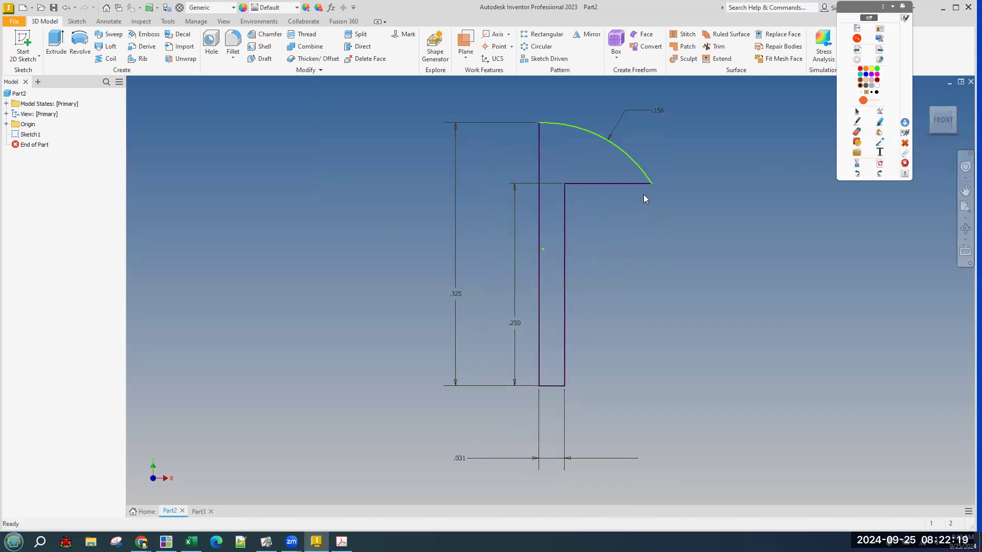
Drag the head arc's end outward and move the .250 dimension to the shank's right.
left_click_drag(653, 184, 674, 184)
left_click_drag(514, 322, 584, 294)
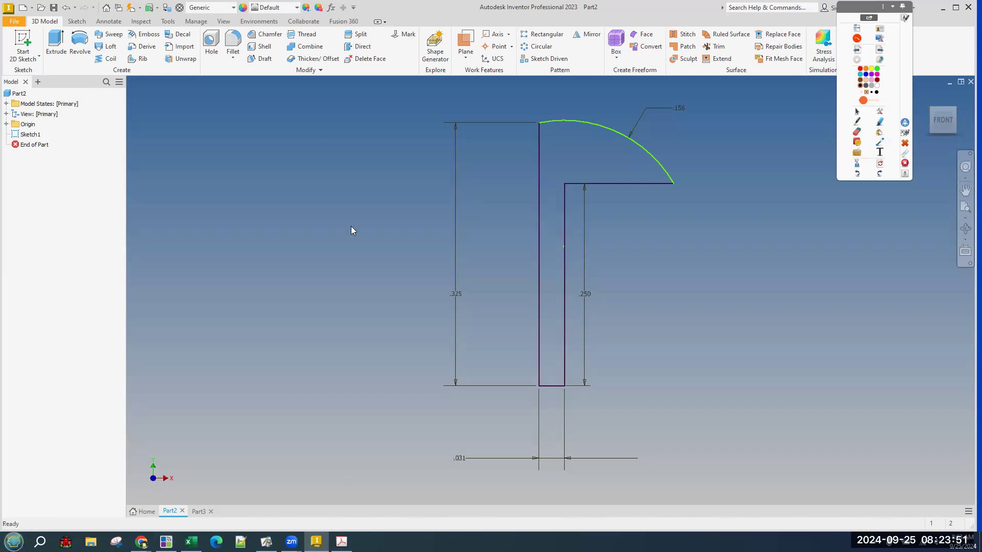
Highlight the '#8: Linkage Peg' heading in the PDF drawing, then bring Inventor back to front.
key("alt+Tab")
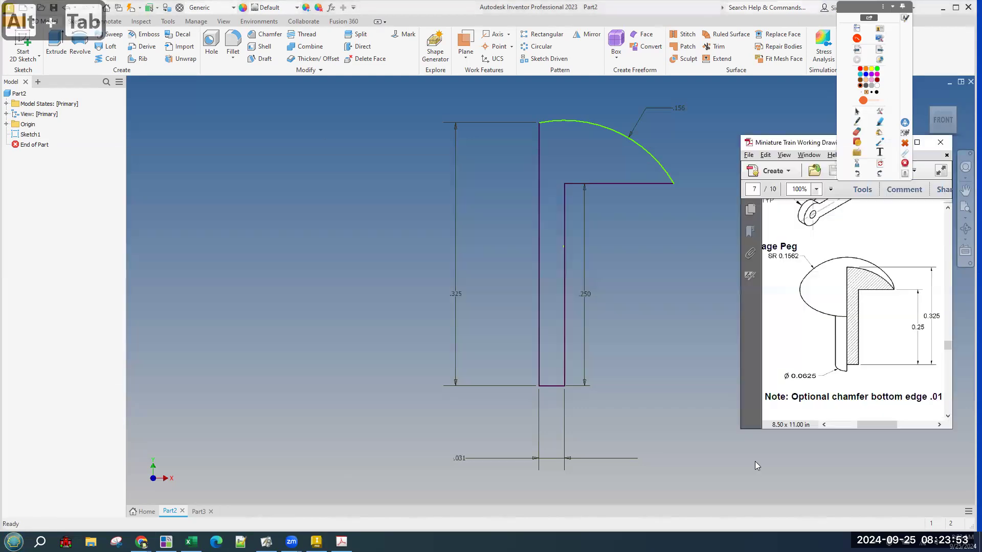
left_click(781, 357)
left_click_drag(865, 425, 856, 425)
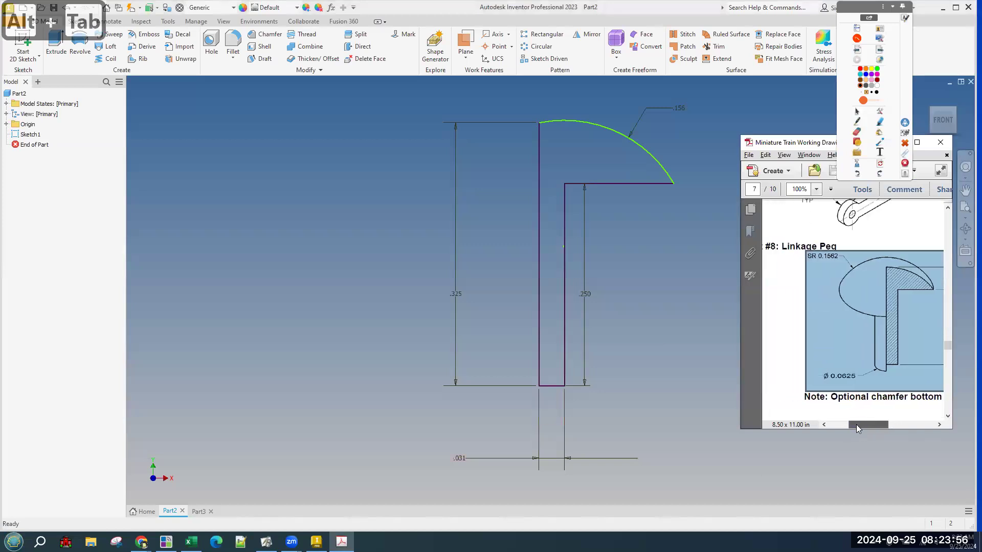
left_click(776, 277)
mouse_move(843, 246)
left_mouse_down()
mouse_move(779, 250)
mouse_move(786, 257)
left_mouse_up()
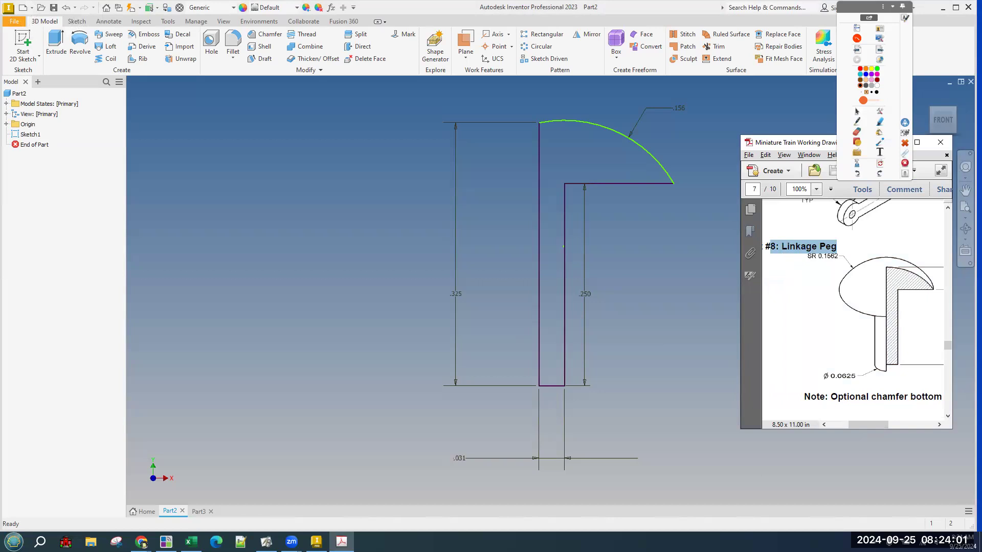
left_click(335, 271)
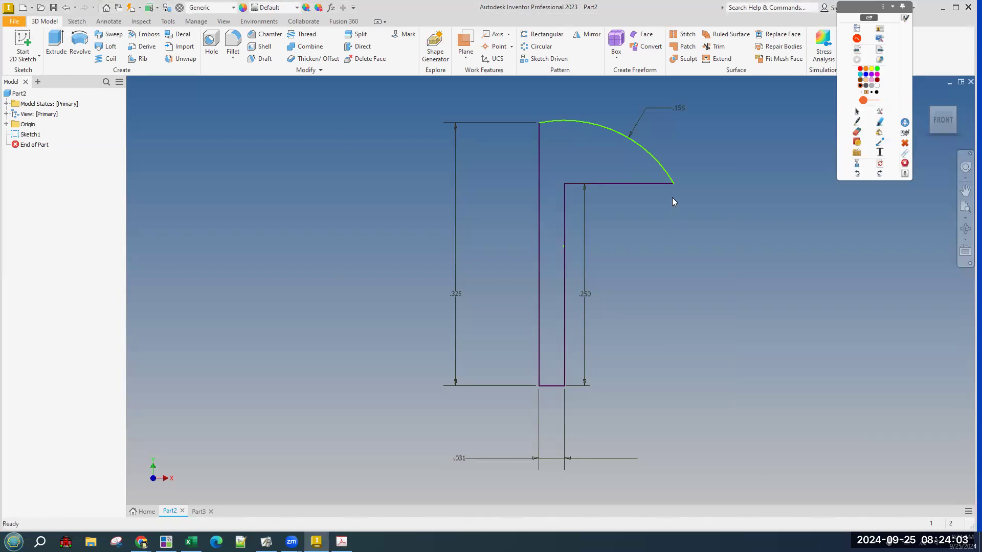
Move the head arc's endpoint to the step in Sketch1, then revolve the profile about the left line.
left_click(658, 194)
double_click(673, 183)
left_click_drag(664, 183, 633, 184)
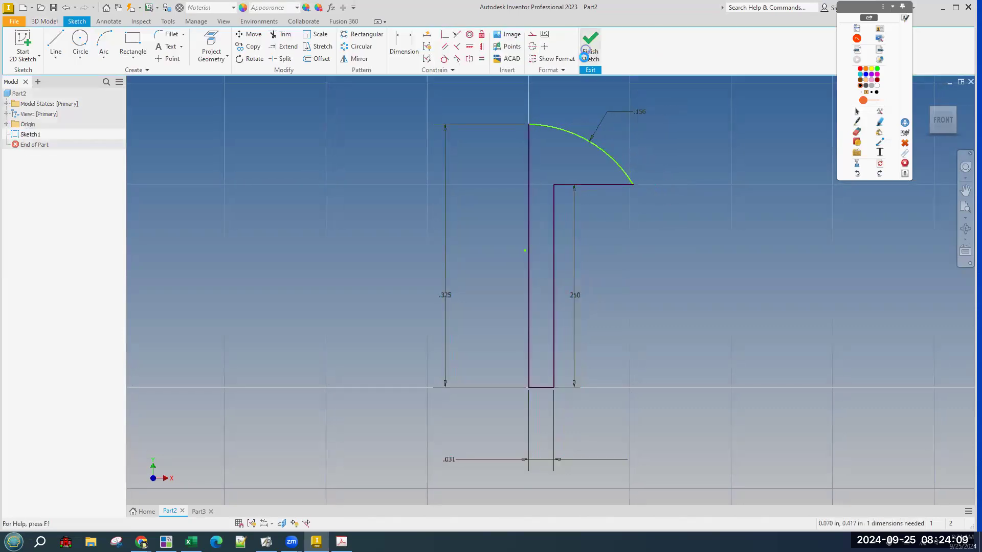
left_click(75, 39)
left_click(540, 166)
left_click(166, 244)
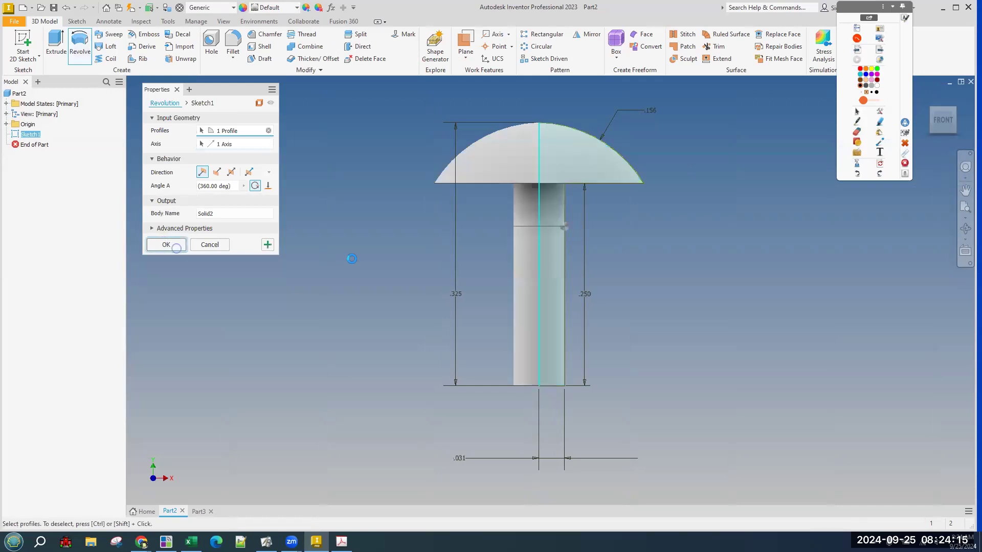
key("F6")
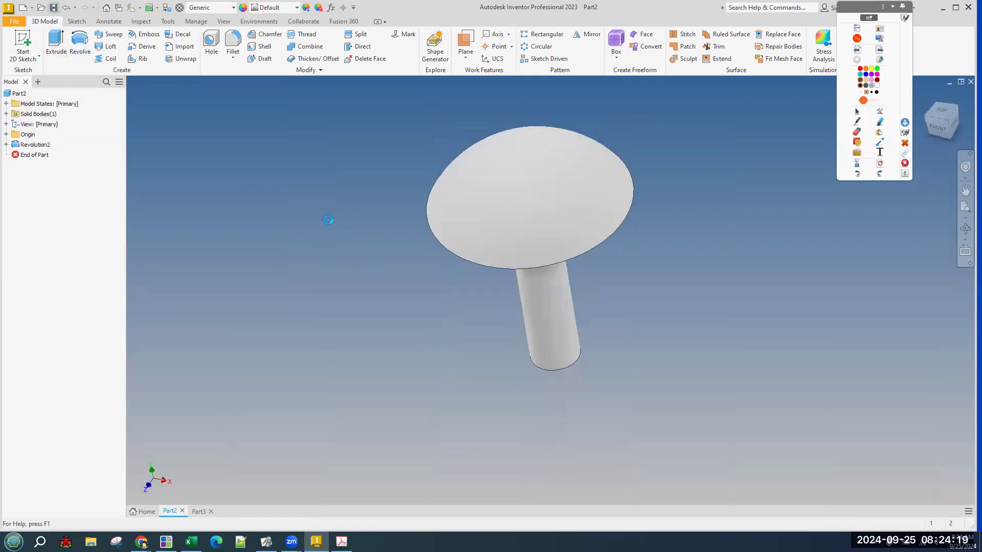
Save the part as 'Train Linkage Peg'.
key("ctrl+s")
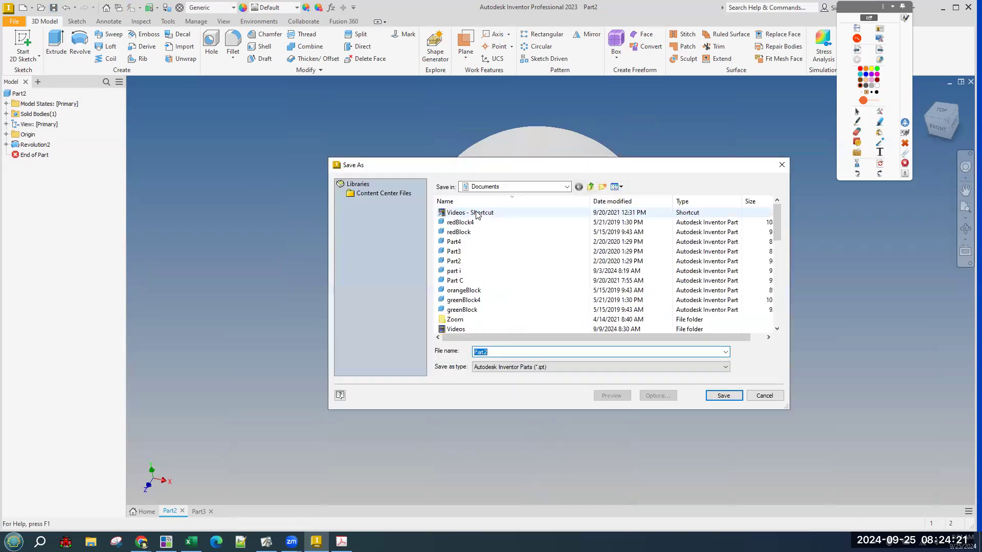
type("Train Linkage Peg")
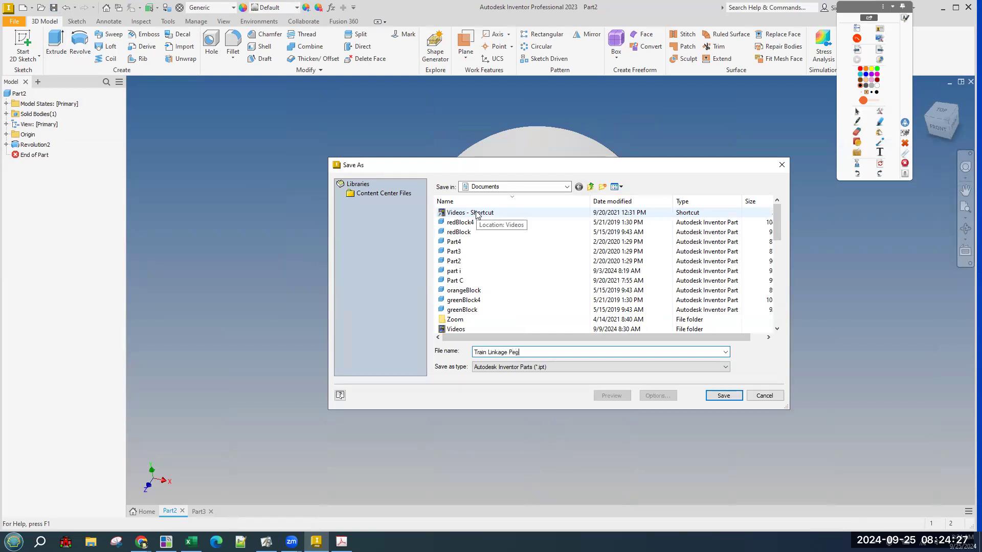
key("Return")
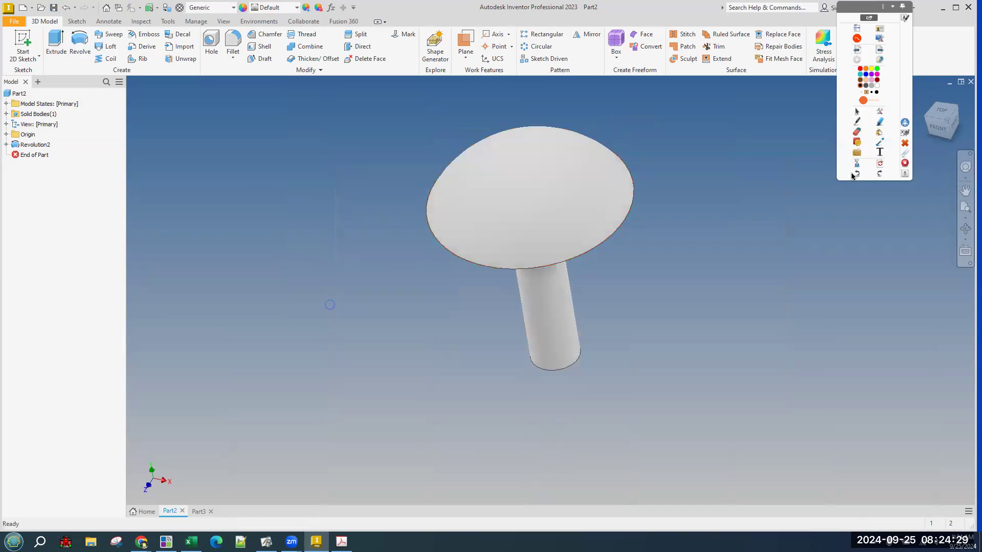
left_click(947, 122)
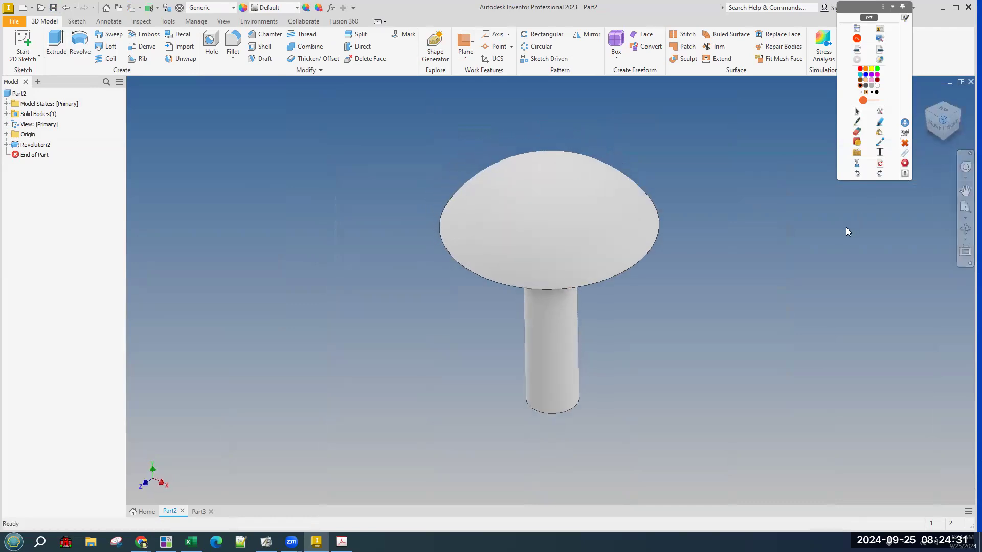
Show the Part #6: Axle Peg drawing maximized and zoomed in within Acrobat.
key("alt+Tab")
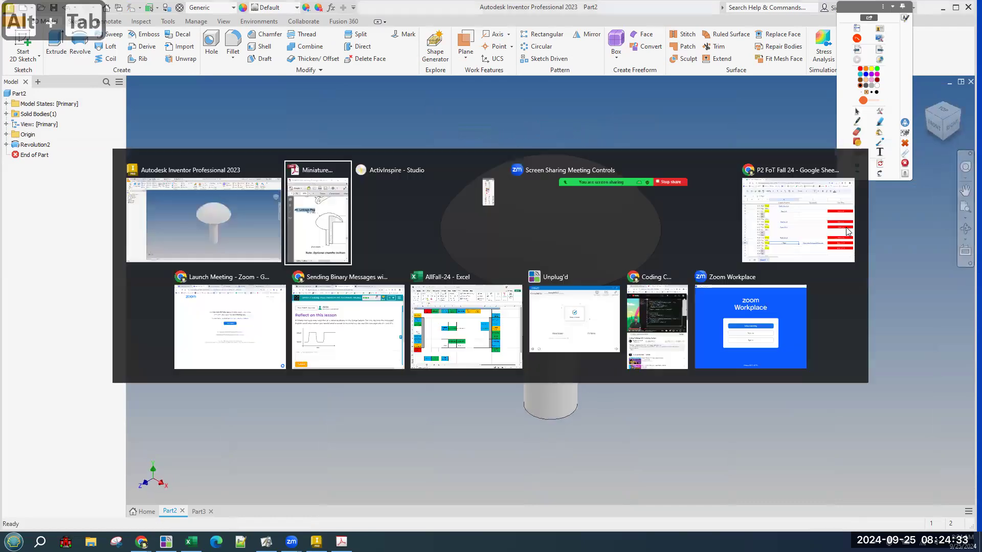
scroll(810, 310, "up", 10)
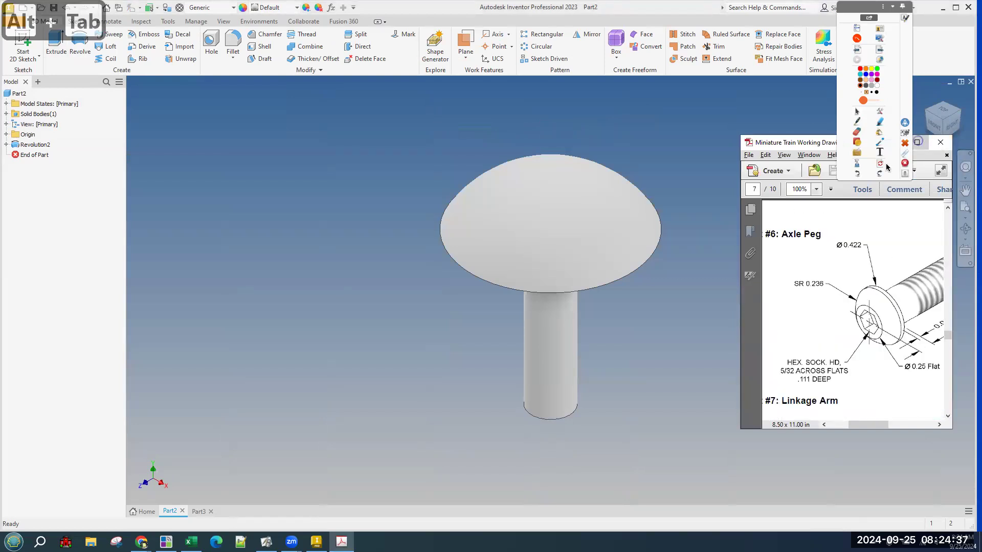
left_click(918, 145)
left_click(531, 161)
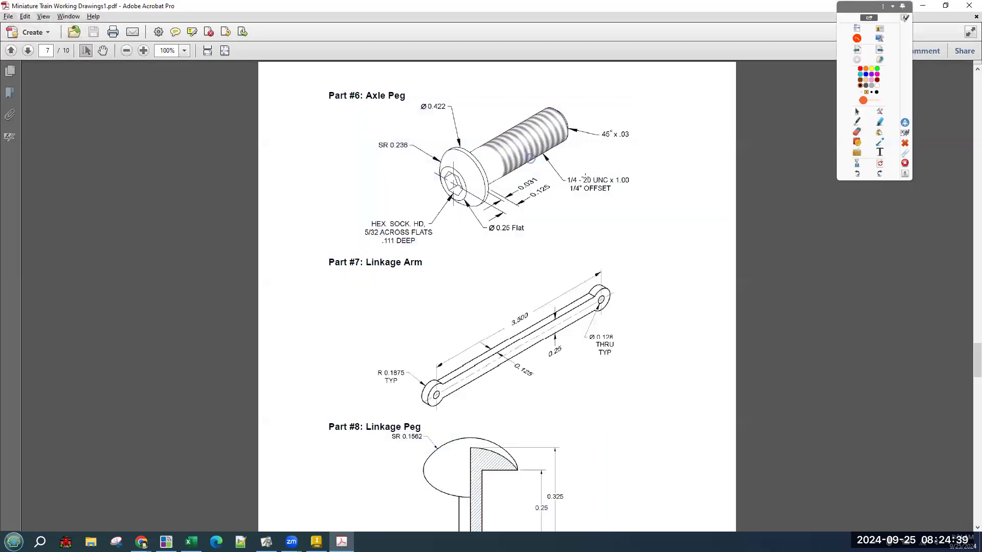
scroll(576, 171, "up", 1)
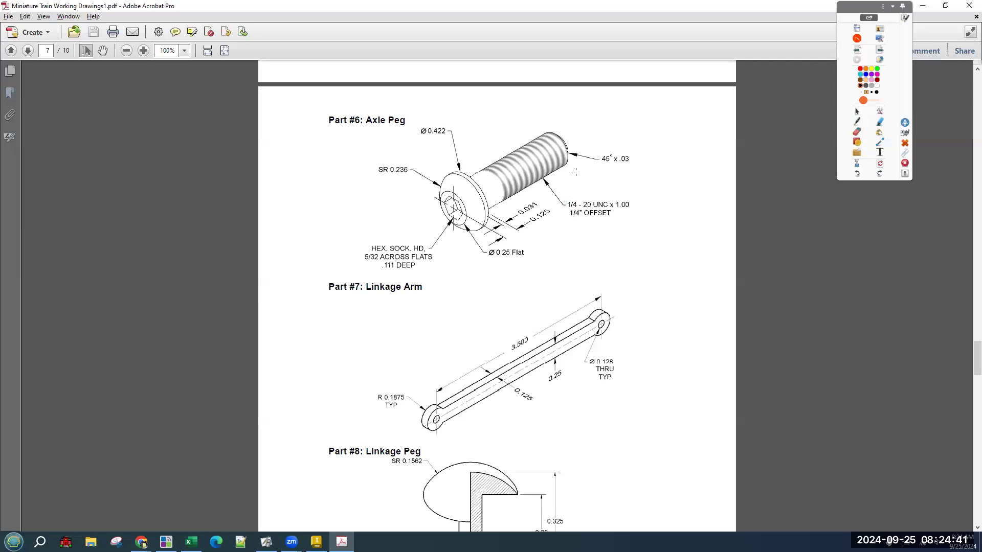
scroll(577, 174, "up", 3, "ctrl")
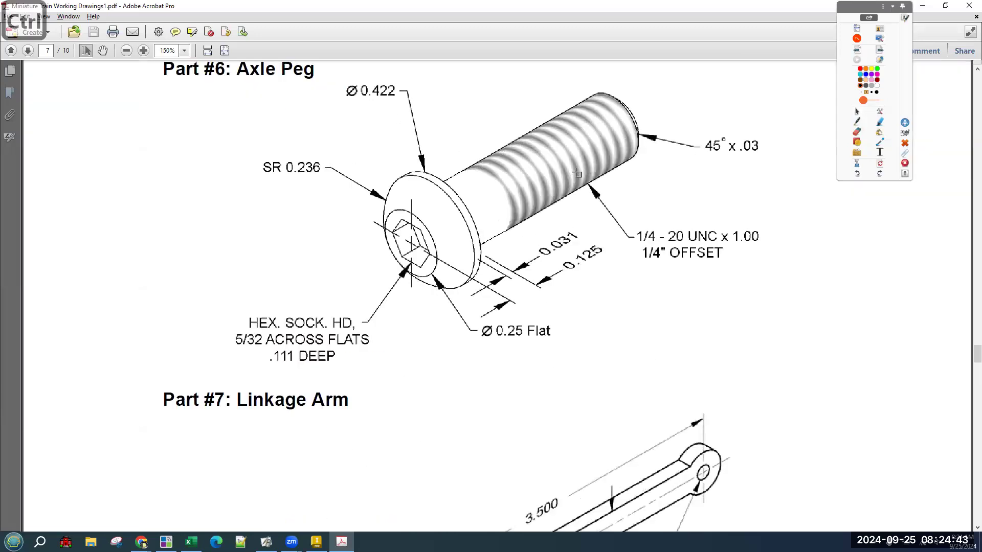
scroll(608, 199, "up", 1)
Sketch the peg's half-profile in the margin with ink and trace along the axle peg, then erase it.
left_click(857, 122)
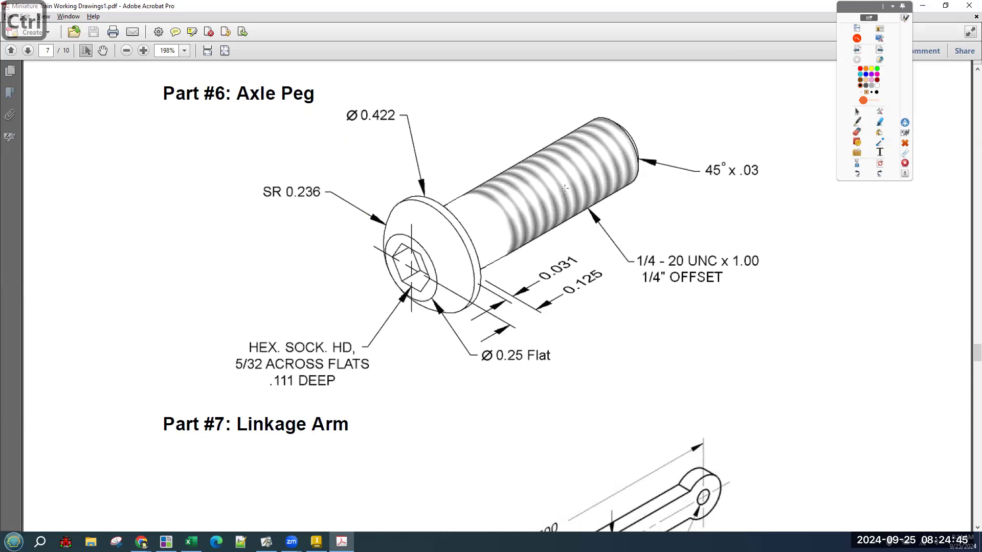
mouse_move(87, 140)
left_mouse_down()
mouse_move(95, 321)
mouse_move(110, 330)
mouse_move(120, 263)
mouse_move(112, 155)
mouse_move(134, 164)
mouse_move(127, 142)
mouse_move(88, 134)
left_mouse_up()
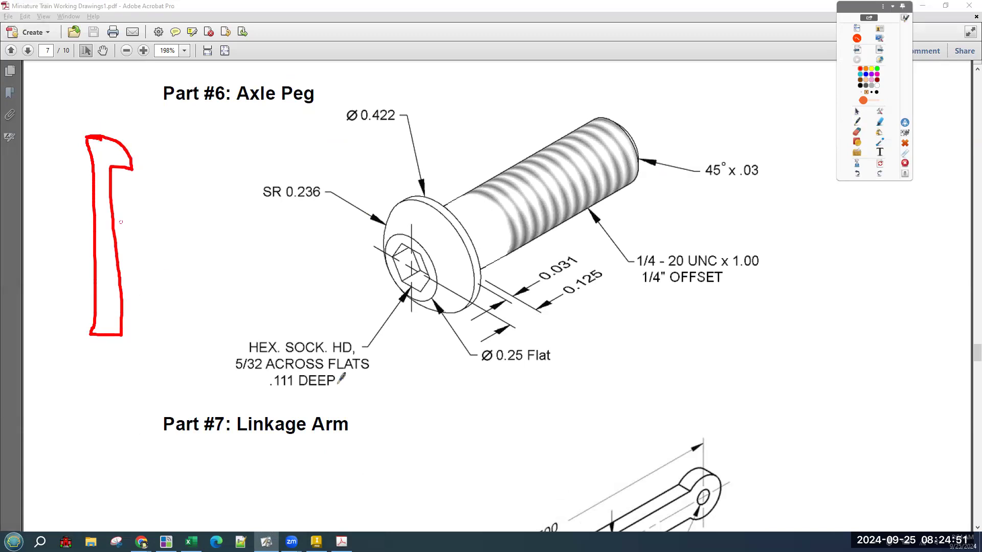
left_click_drag(390, 290, 620, 142)
mouse_move(96, 150)
left_mouse_down()
mouse_move(105, 235)
mouse_move(95, 324)
left_mouse_up()
mouse_move(102, 119)
left_mouse_down()
mouse_move(56, 137)
mouse_move(75, 150)
left_mouse_up()
left_click(879, 164)
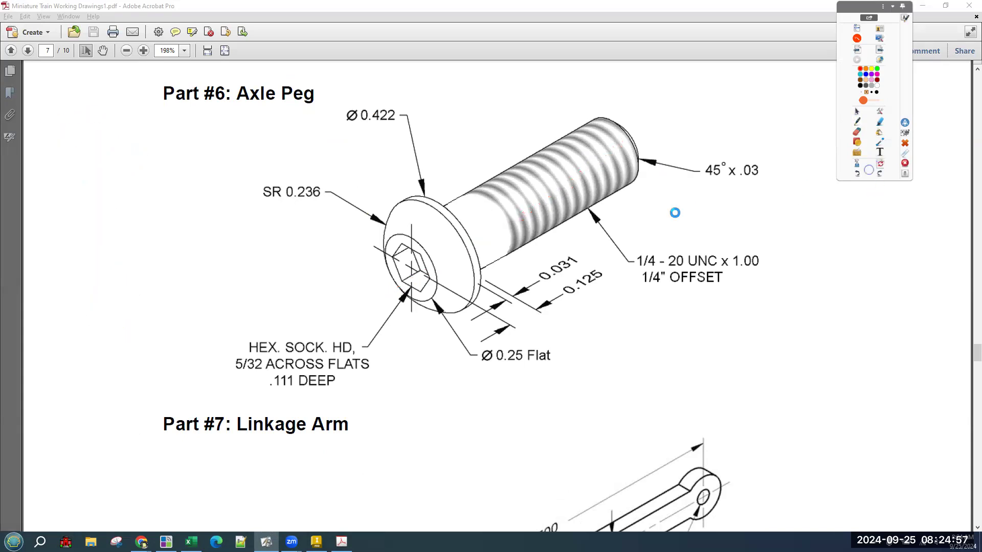
Redraw the shank line and peg length in ink, clear the marks, and return to Inventor.
mouse_move(99, 153)
left_mouse_down()
mouse_move(92, 337)
mouse_move(119, 337)
mouse_move(134, 240)
mouse_move(127, 173)
left_mouse_up()
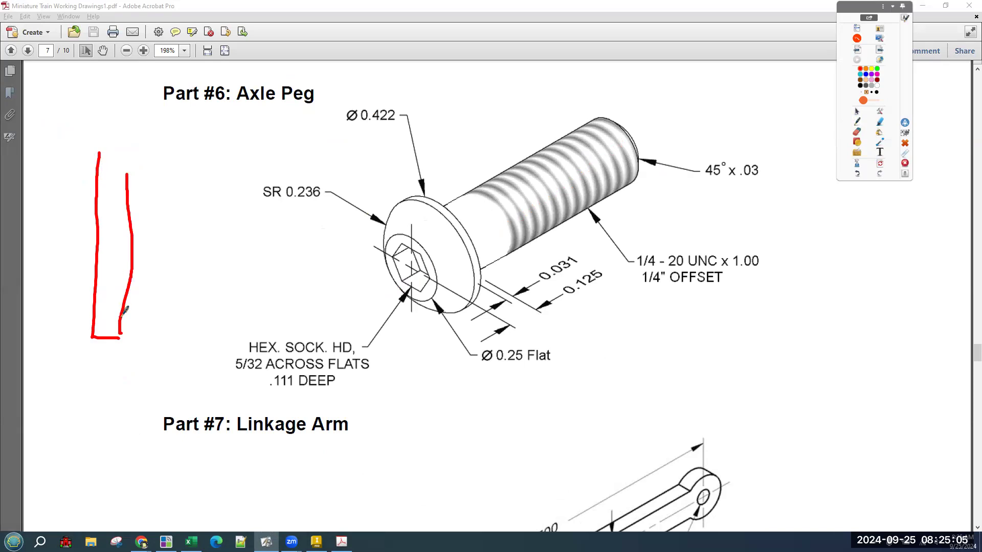
left_click_drag(443, 271, 641, 135)
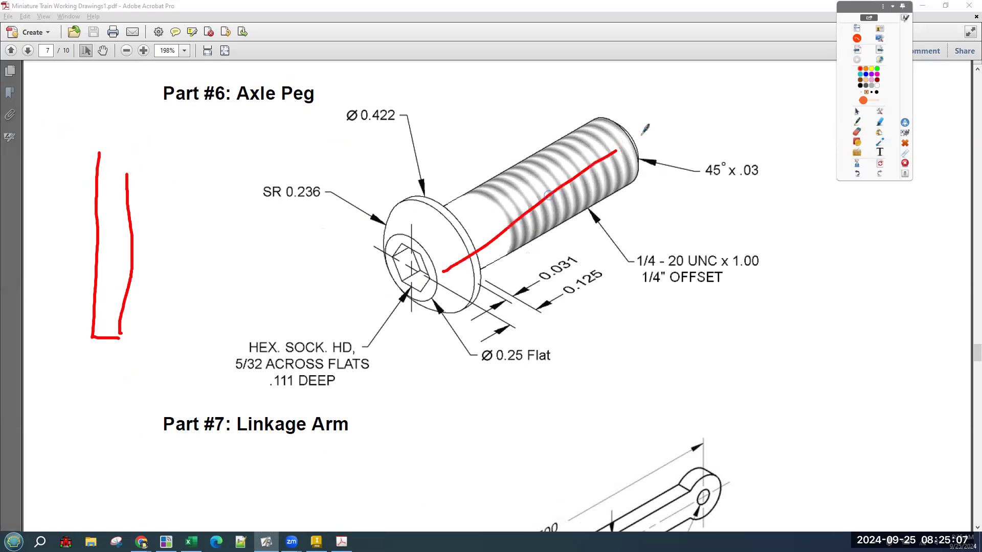
left_click(880, 164)
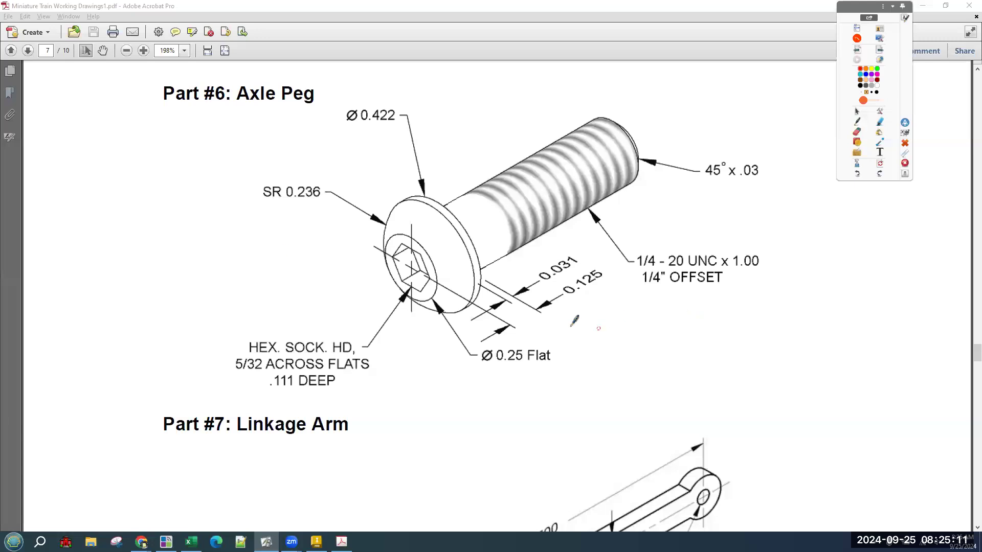
left_click_drag(86, 152, 91, 292)
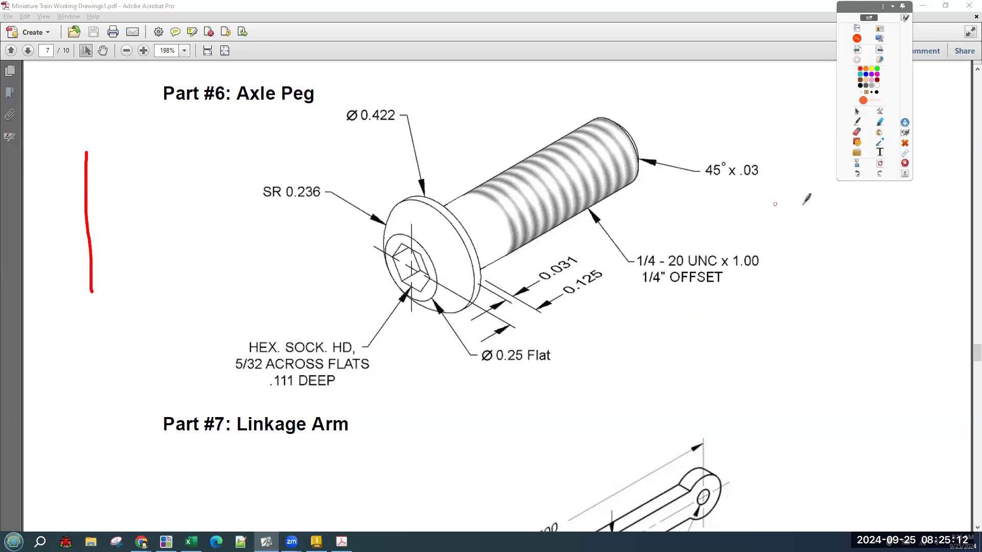
left_click(881, 164)
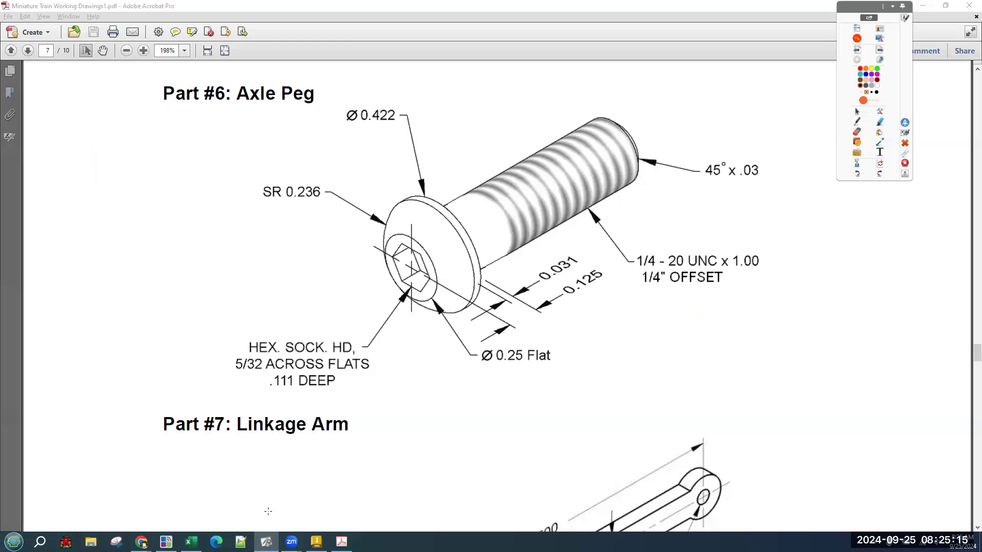
left_click(316, 541)
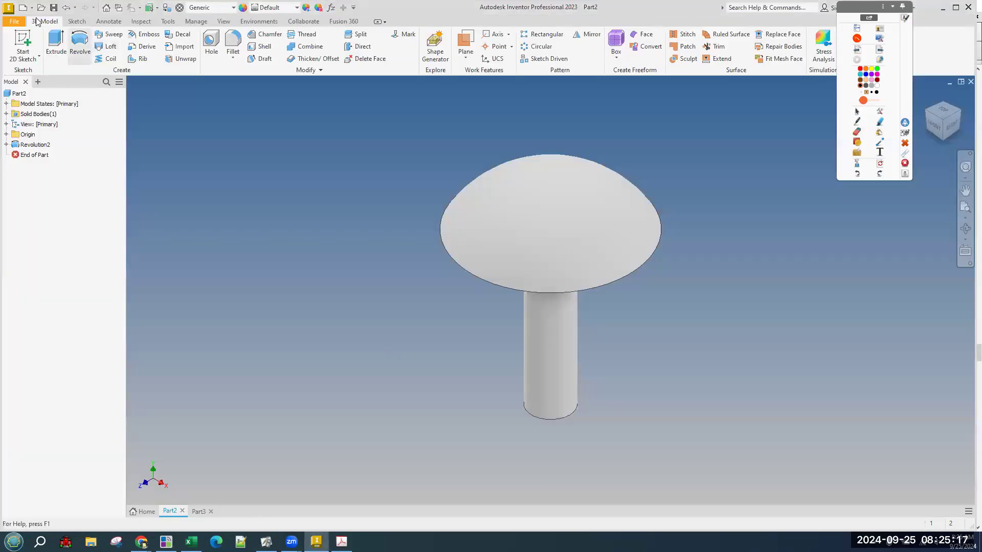
Create a new blank part, Part4, and bring the Axle Peg drawing back up.
left_click(38, 82)
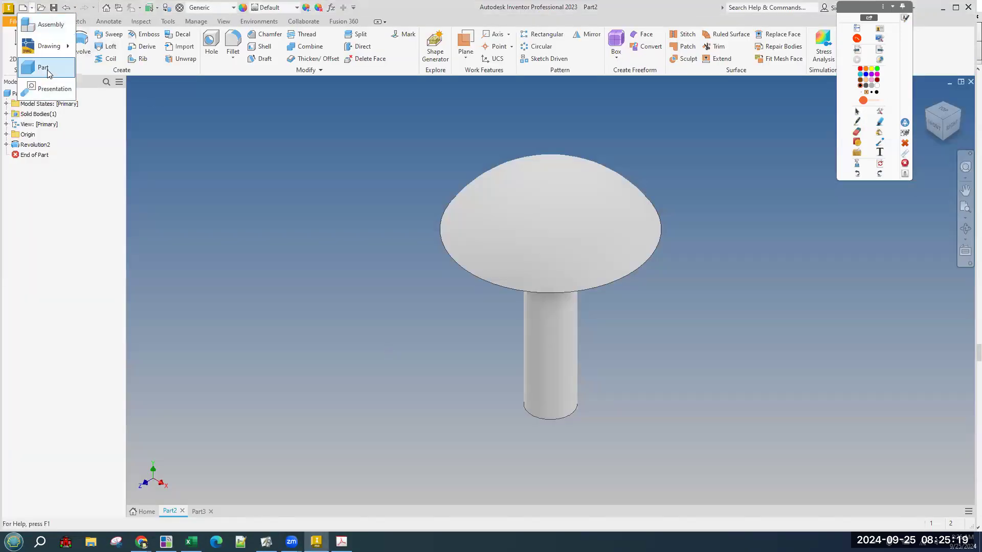
left_click(46, 67)
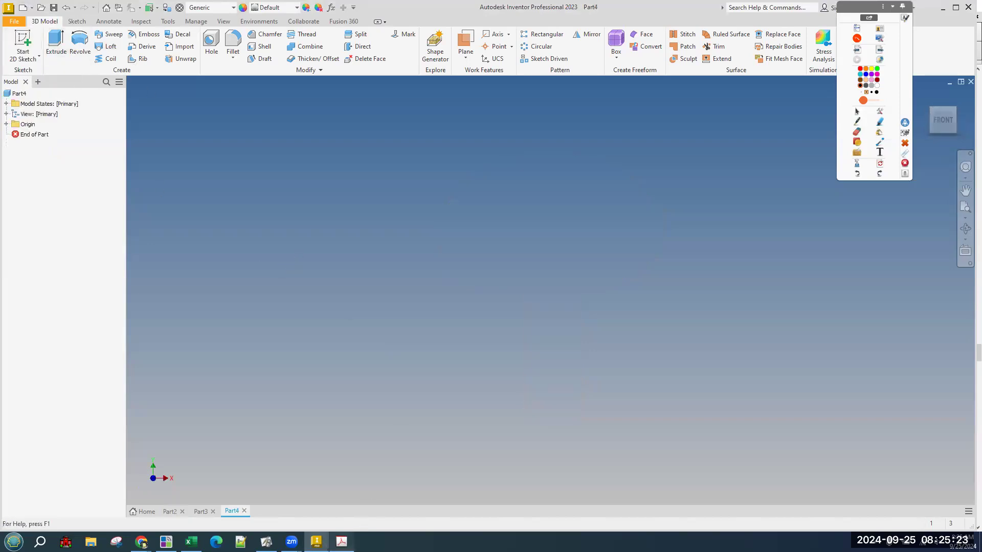
left_click(342, 542)
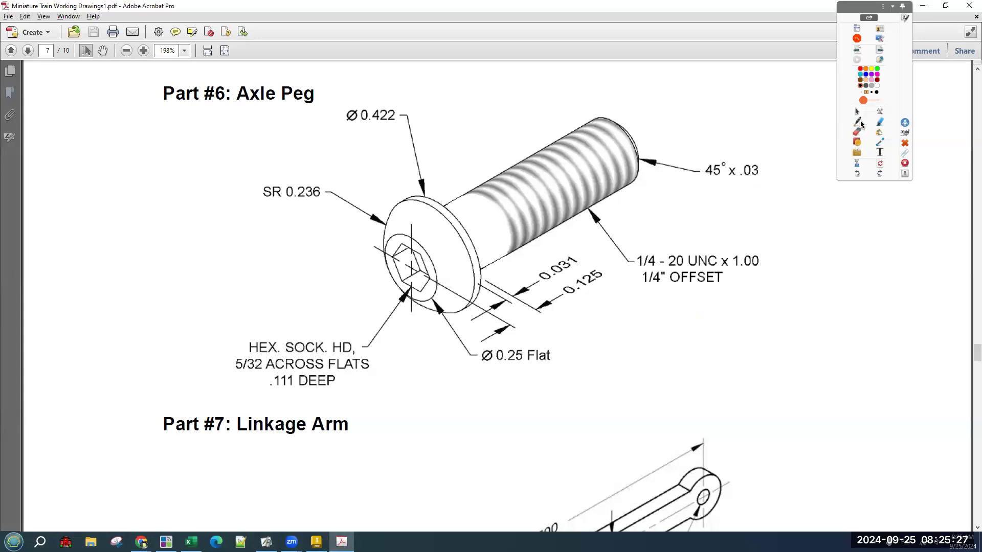
Sketch the peg's shank, head step and a length dimension arrow in the margin in red ink.
left_click(858, 132)
mouse_move(107, 158)
left_mouse_down()
mouse_move(110, 299)
mouse_move(134, 361)
mouse_move(134, 261)
left_mouse_up()
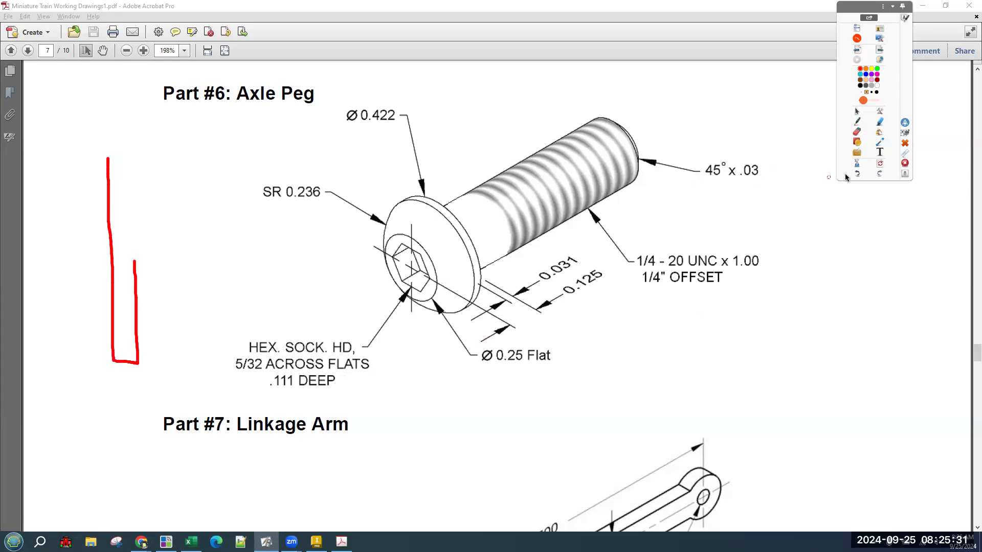
left_click_drag(97, 160, 46, 164)
mouse_move(97, 372)
left_mouse_down()
mouse_move(50, 369)
mouse_move(74, 351)
left_mouse_up()
left_click_drag(65, 366, 73, 163)
mouse_move(59, 177)
left_mouse_down()
mouse_move(74, 162)
mouse_move(92, 200)
left_mouse_up()
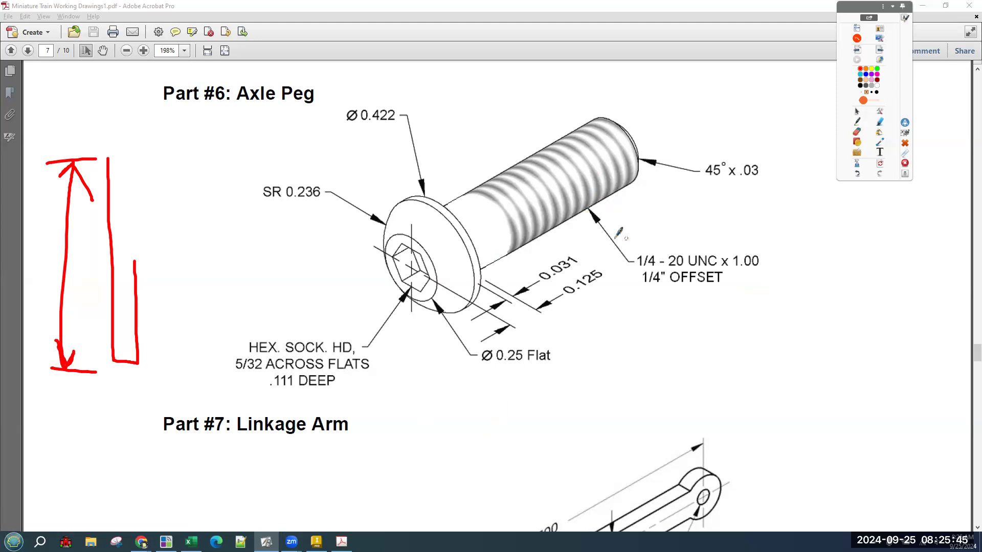
Box the 1/4 - 20 UNC x 1.00 callout, then underline 1/4 and 20 and mark threads across the bolt.
left_click_drag(644, 240, 639, 293)
mouse_move(714, 295)
left_mouse_down()
mouse_move(773, 241)
mouse_move(655, 241)
left_mouse_up()
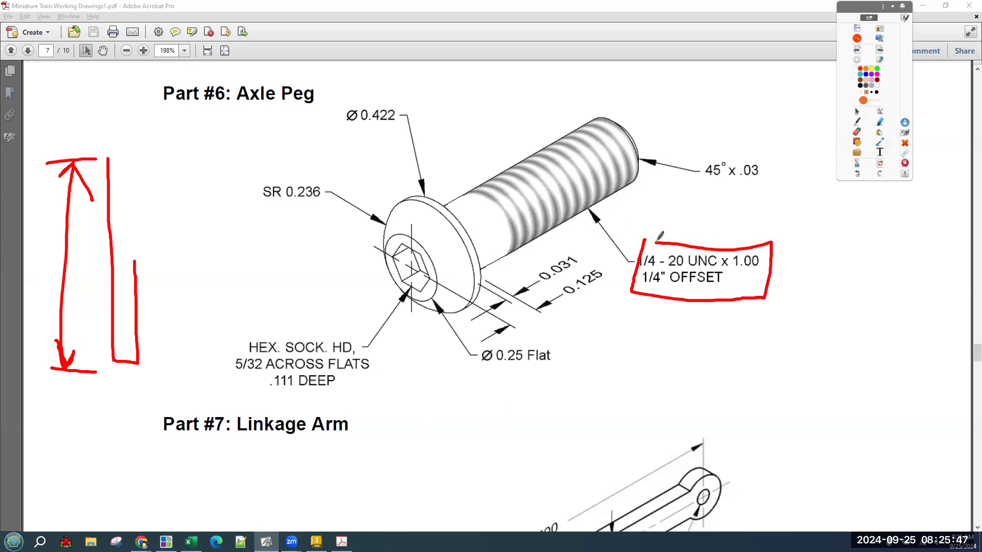
left_click(881, 164)
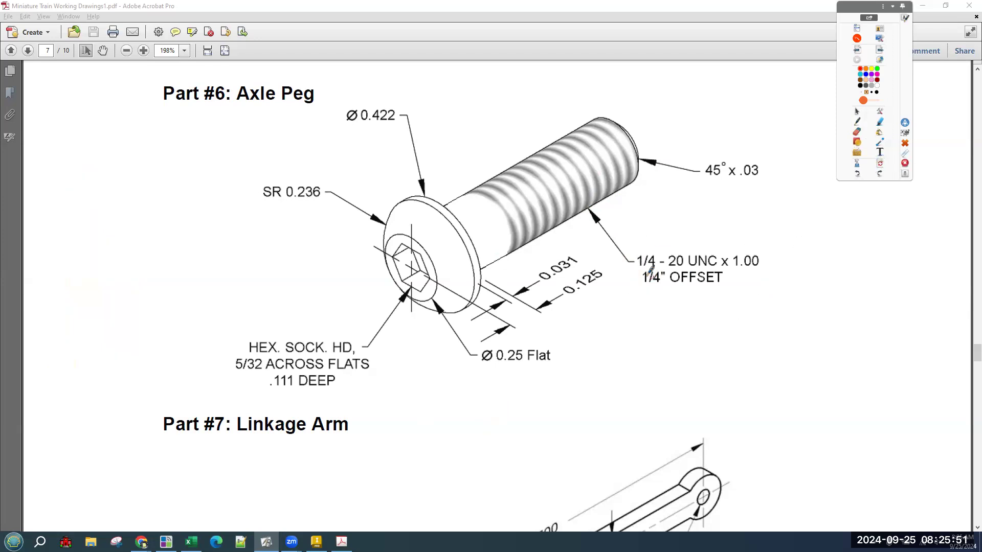
left_click_drag(634, 270, 661, 265)
left_click_drag(551, 134, 587, 203)
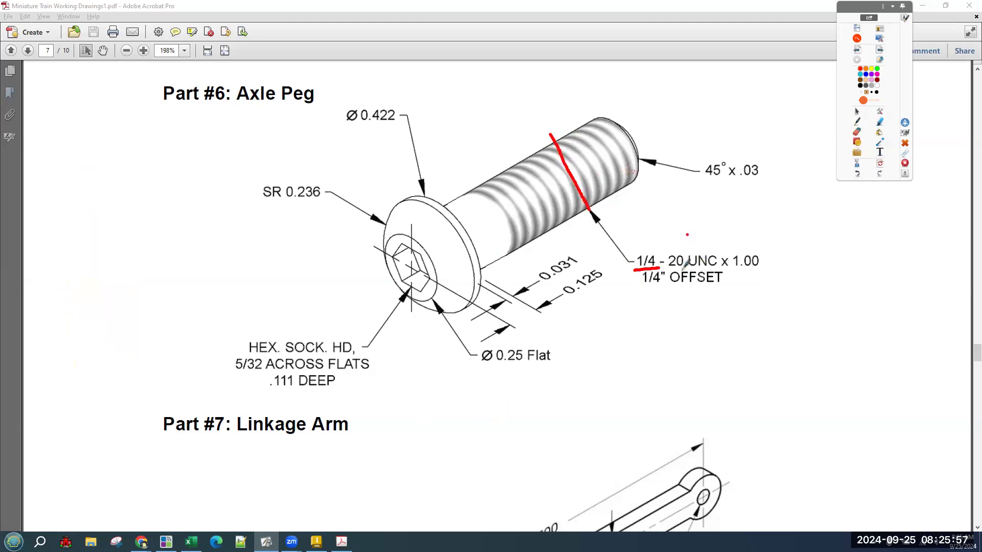
left_click_drag(674, 268, 689, 266)
left_click_drag(610, 154, 619, 178)
mouse_move(570, 140)
left_mouse_down()
mouse_move(604, 190)
mouse_move(593, 177)
mouse_move(592, 203)
left_mouse_up()
left_click_drag(528, 182, 556, 208)
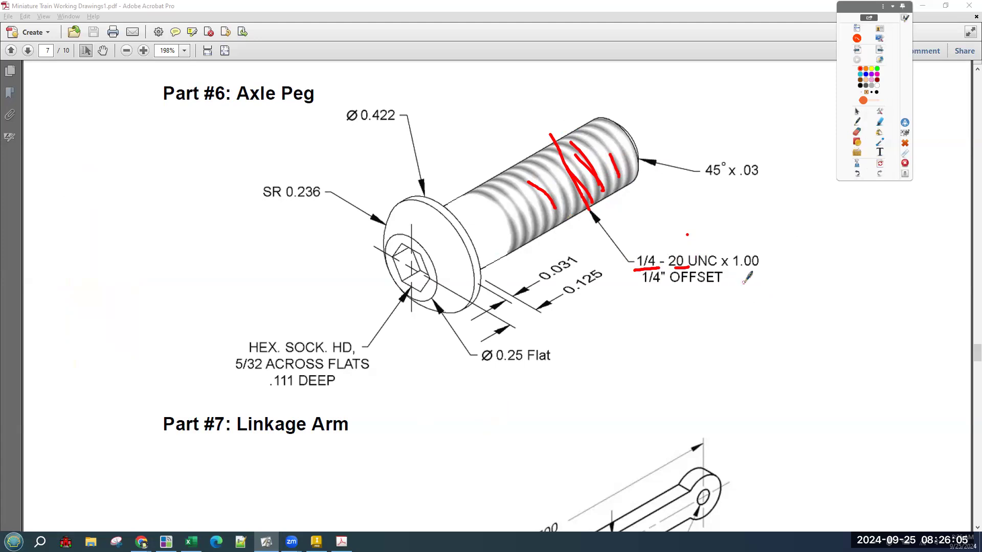
Underline the 1.00 length and 1/4" OFFSET note, mark the shank, then clear the ink.
left_click_drag(740, 275, 758, 274)
left_click_drag(616, 130, 467, 221)
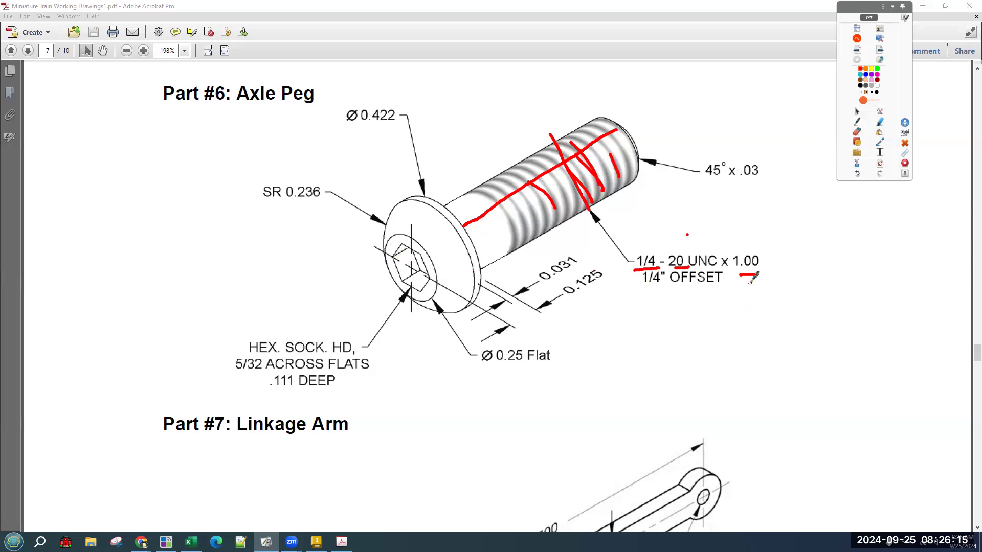
left_click_drag(648, 294, 671, 293)
left_click_drag(484, 229, 484, 240)
mouse_move(494, 208)
left_mouse_down()
mouse_move(509, 235)
mouse_move(500, 227)
left_mouse_up()
left_click(878, 162)
Strike through UNC and the 1/4" OFFSET note, and sketch the profile edge in the margin.
left_click_drag(673, 263, 711, 259)
mouse_move(644, 283)
left_mouse_down()
mouse_move(716, 269)
mouse_move(670, 271)
left_mouse_up()
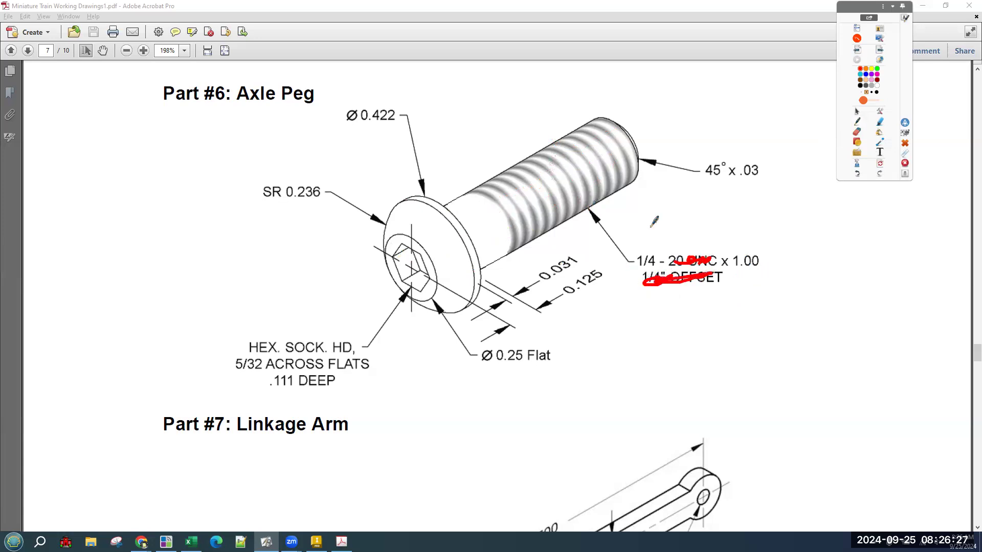
mouse_move(93, 153)
left_mouse_down()
mouse_move(99, 308)
mouse_move(121, 296)
mouse_move(114, 229)
left_mouse_up()
mouse_move(101, 324)
left_mouse_down()
mouse_move(101, 344)
mouse_move(112, 343)
left_mouse_up()
left_click_drag(106, 336, 118, 349)
left_click_drag(642, 267, 676, 265)
left_click_drag(585, 140, 614, 187)
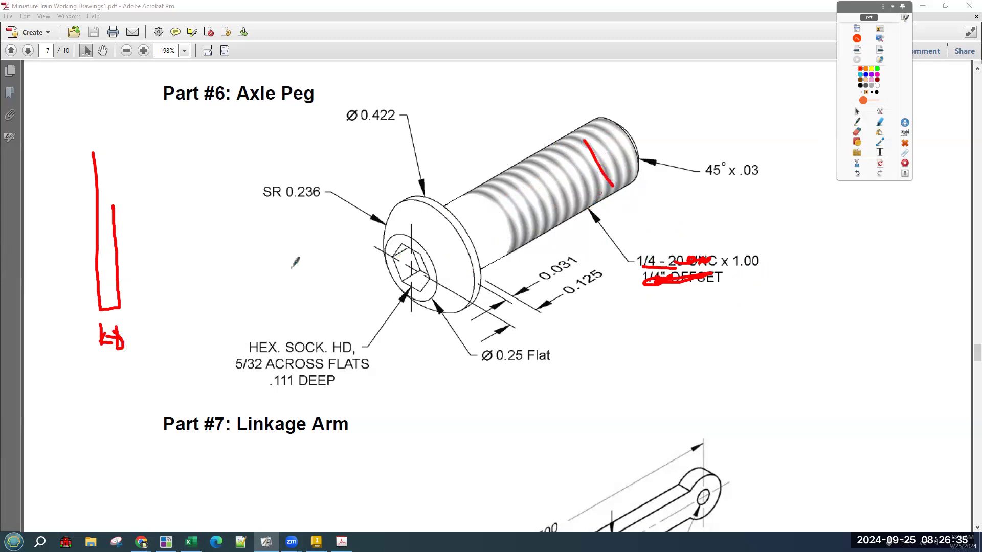
left_click_drag(70, 308, 118, 308)
left_click(857, 175)
left_click(857, 175)
Mark the margin profile's top, bottom and head edge, and trace the shank and step under 0.125.
left_click_drag(75, 148, 48, 150)
left_click_drag(81, 299, 46, 303)
left_click_drag(643, 162, 604, 182)
left_click_drag(547, 204, 499, 231)
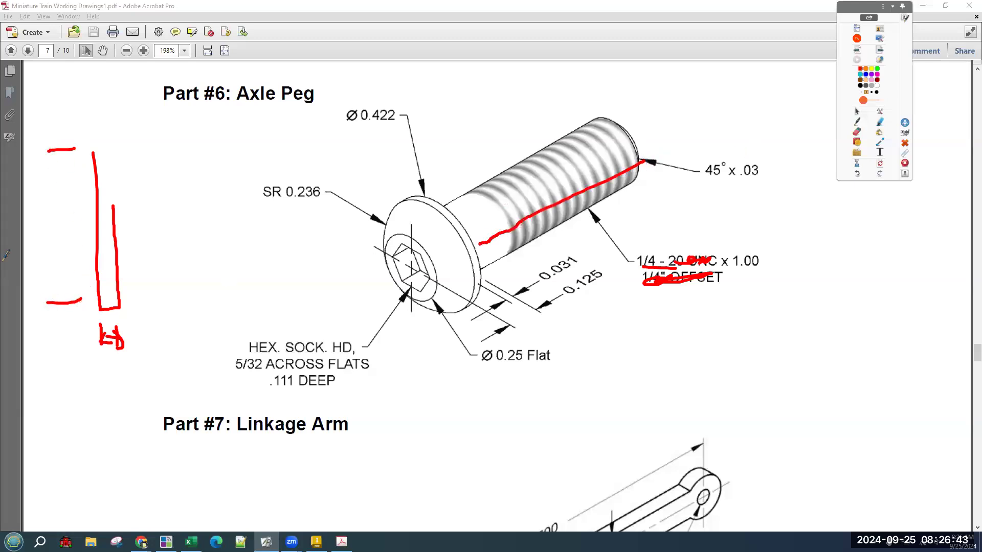
left_click_drag(56, 301, 58, 197)
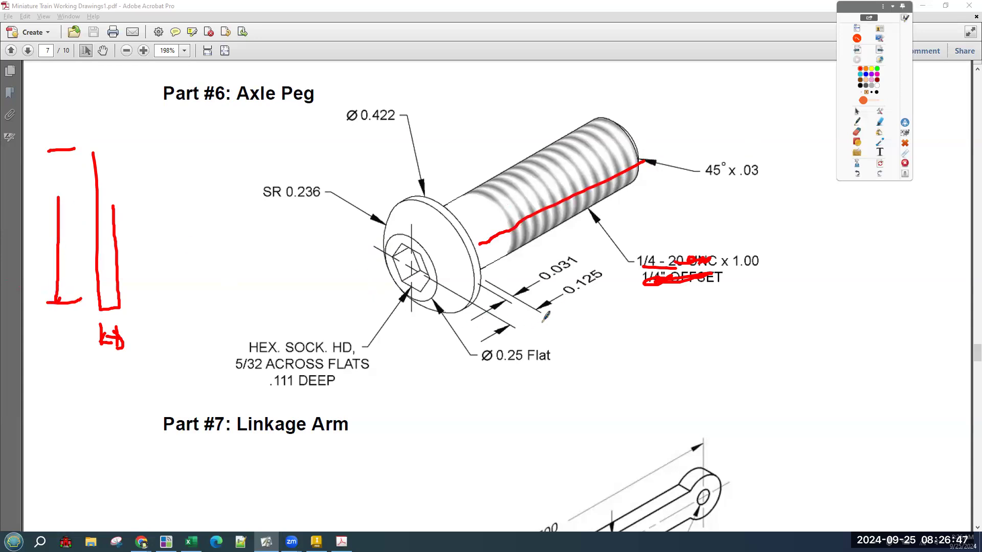
left_click_drag(479, 280, 452, 294)
mouse_move(459, 282)
left_mouse_down()
mouse_move(473, 269)
mouse_move(543, 308)
left_mouse_up()
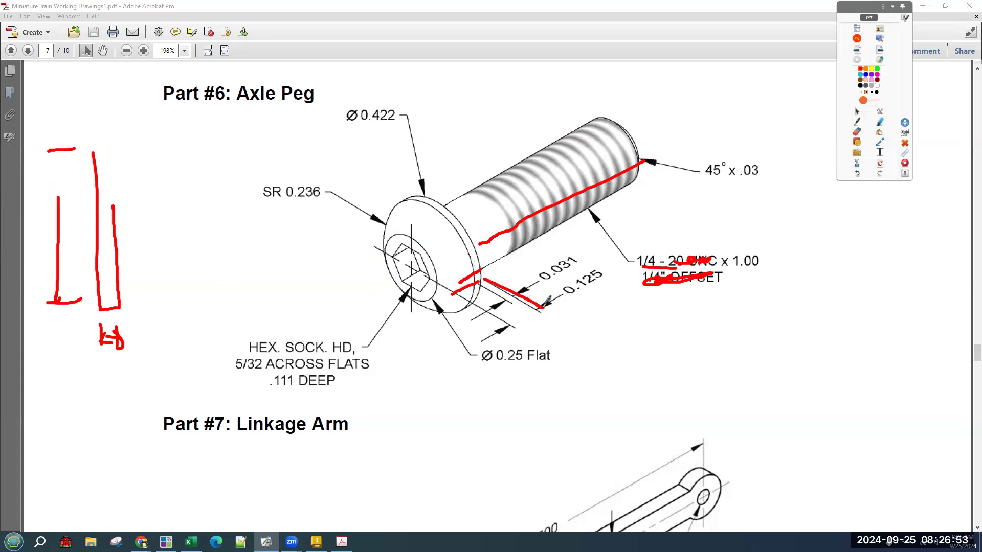
mouse_move(451, 294)
left_mouse_down()
mouse_move(508, 330)
mouse_move(609, 281)
left_mouse_up()
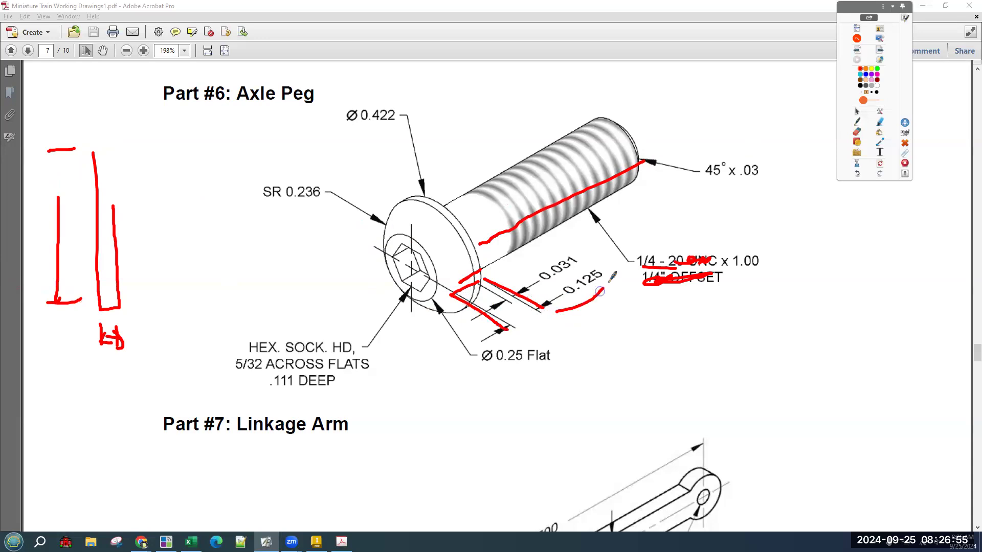
Trace the 0.031 and 0.125 head-step dimensions in ink, clearing the marks after each.
left_click(880, 163)
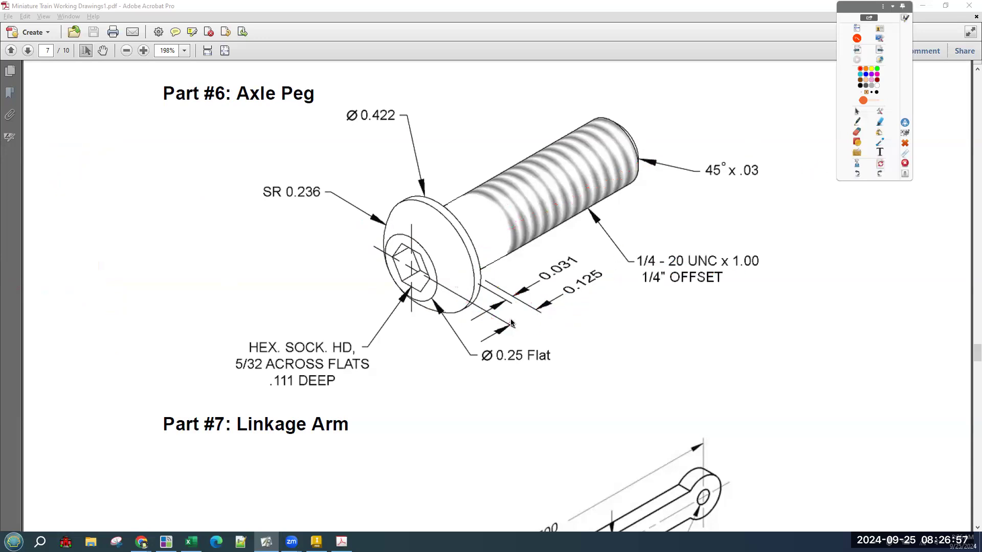
left_click_drag(483, 278, 548, 315)
left_click_drag(480, 278, 469, 235)
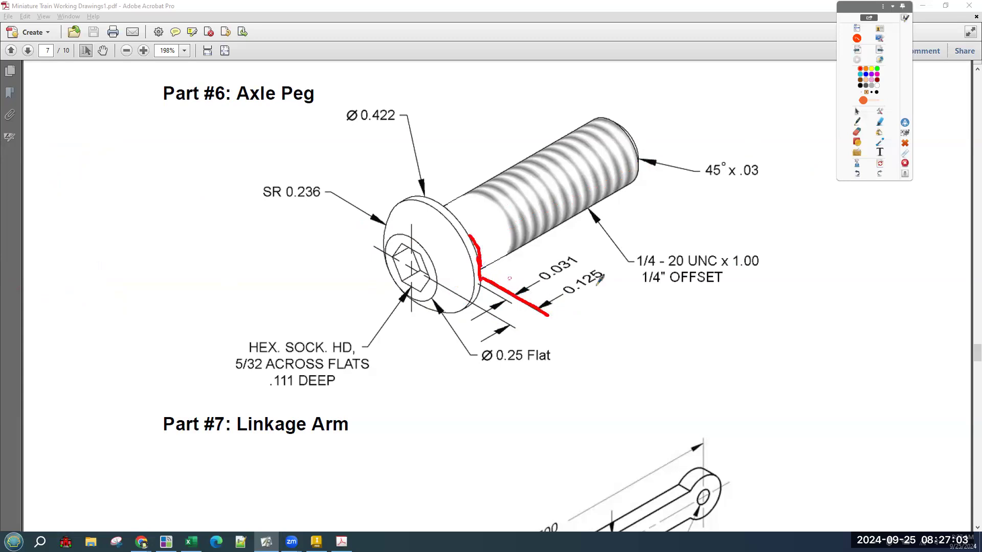
left_click(880, 164)
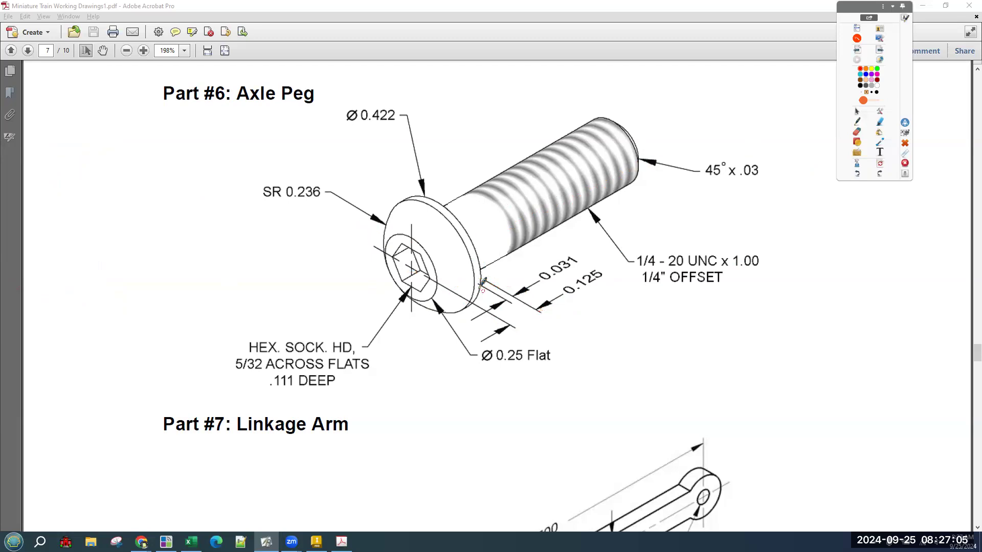
mouse_move(478, 283)
left_mouse_down()
mouse_move(513, 296)
mouse_move(482, 271)
left_mouse_up()
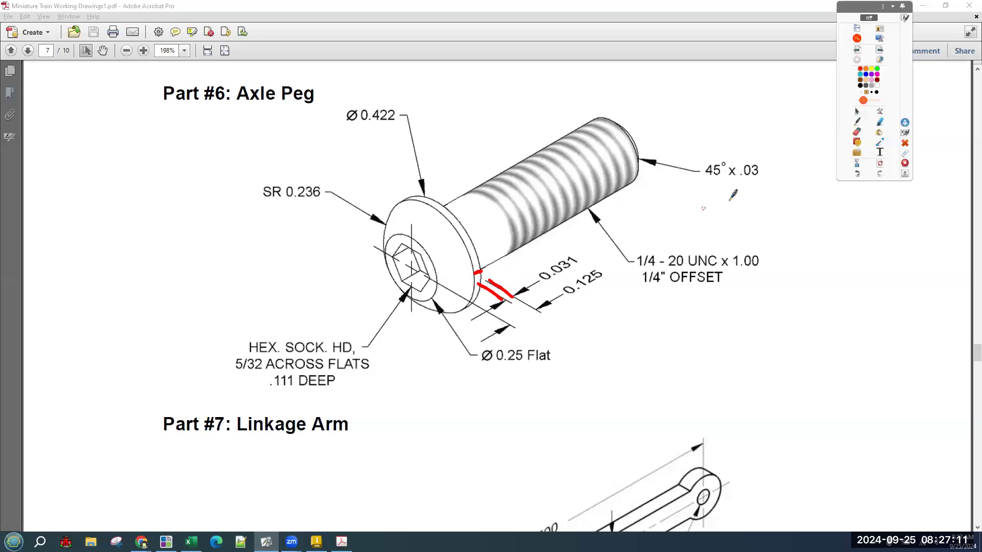
left_click(881, 162)
left_click_drag(548, 305, 601, 275)
mouse_move(490, 336)
left_mouse_down()
mouse_move(550, 303)
mouse_move(513, 323)
mouse_move(379, 255)
mouse_move(513, 324)
left_mouse_up()
left_click(880, 163)
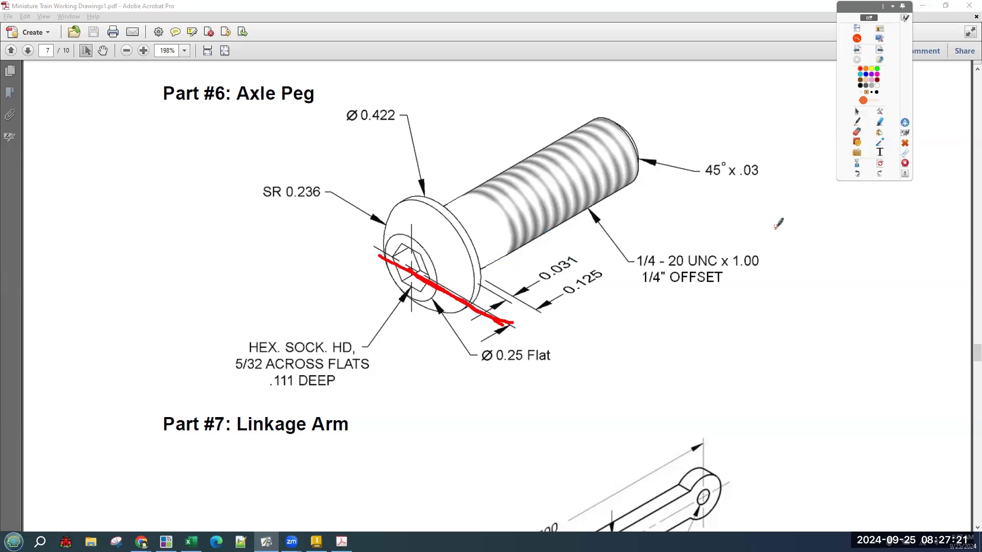
Draw a margin line, underline 1.00 and mark 0.125, then erase all ink and return to Inventor.
left_click_drag(86, 163, 82, 361)
left_click_drag(725, 265, 775, 267)
left_click_drag(598, 297, 563, 318)
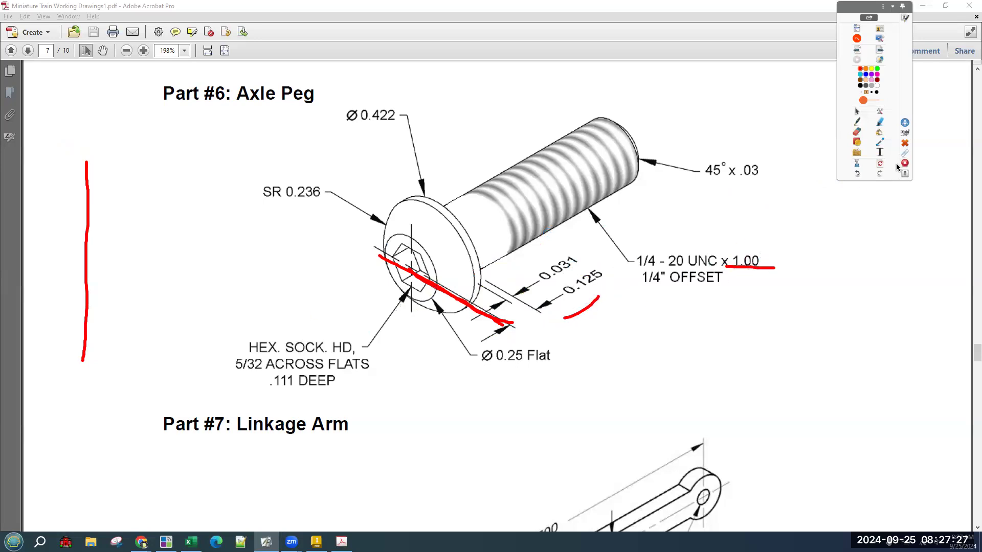
left_click(880, 165)
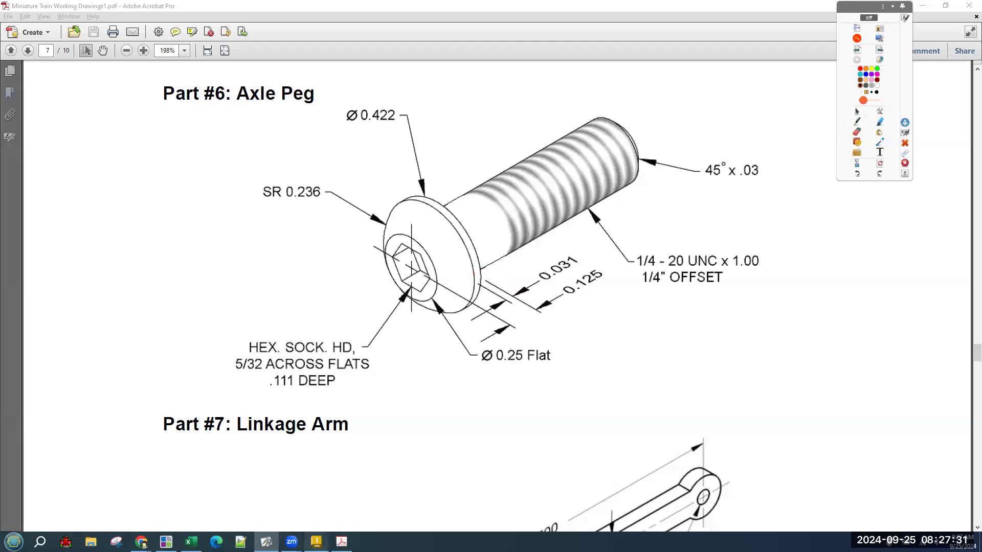
left_click(316, 542)
Start a sketch on the XY origin plane and draw a vertical line up from the origin.
left_click(22, 41)
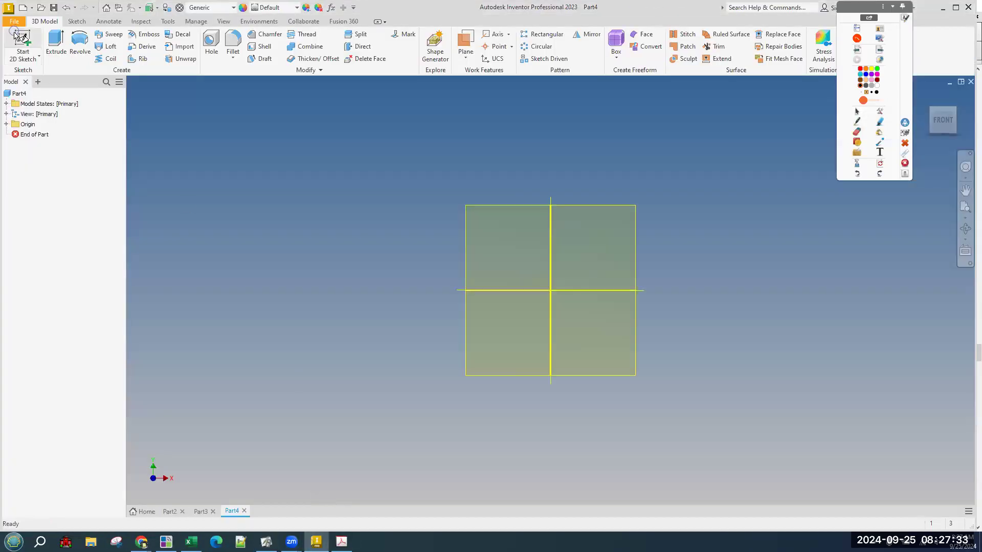
left_click(510, 164)
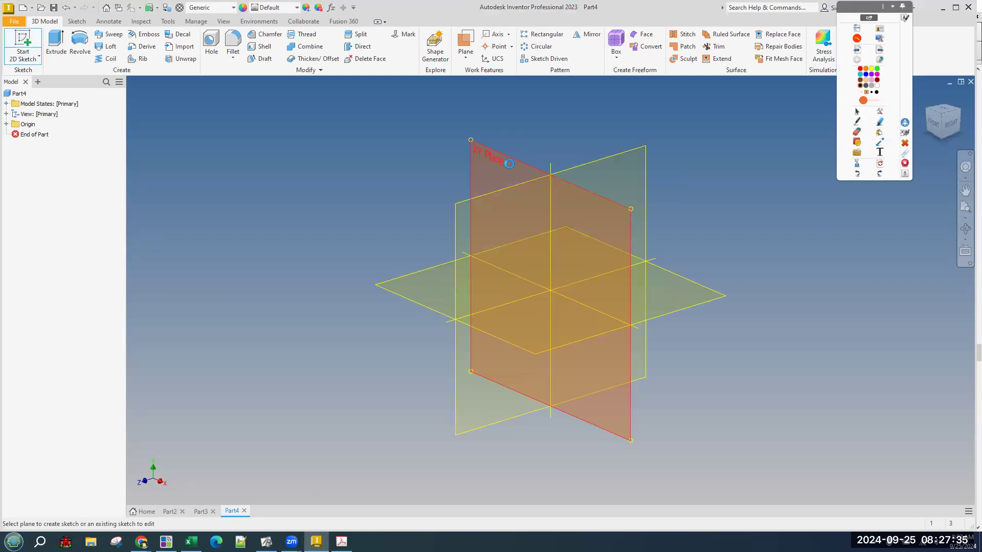
left_click(56, 43)
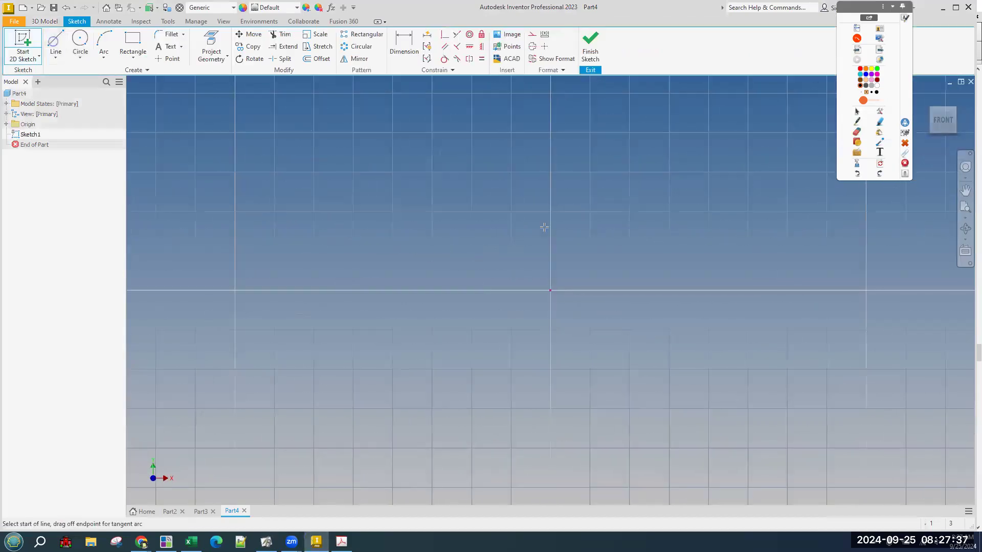
left_click(550, 290)
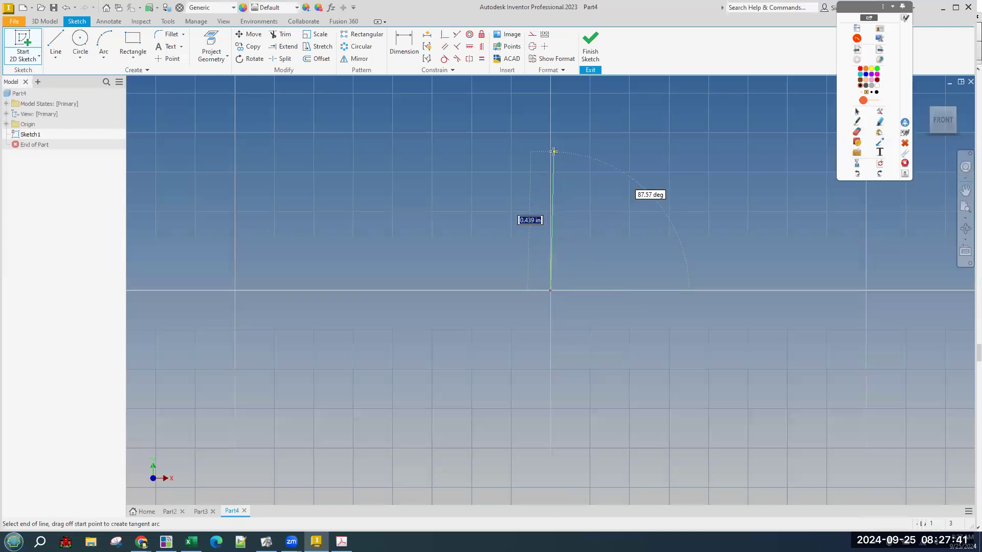
key("Return")
key("Escape")
Dimension the vertical line to 1.125 long.
key("d")
left_click(550, 263)
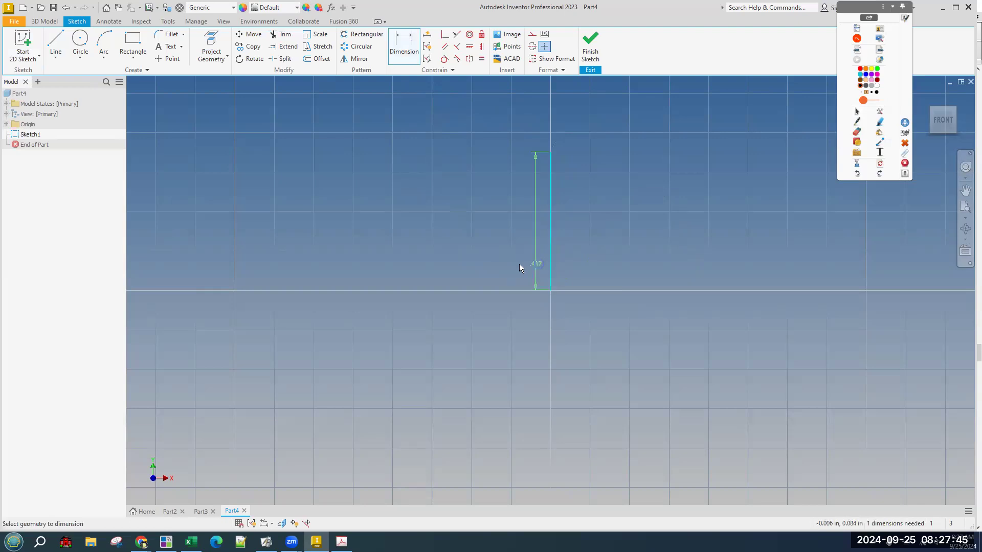
left_click(514, 264)
left_click(513, 264)
type("1.1")
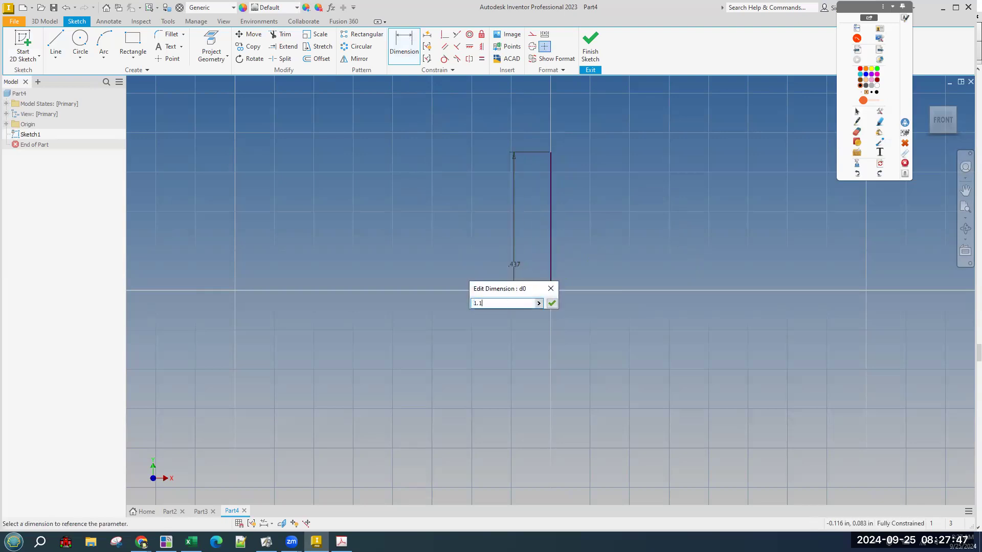
type("25")
key("Return")
Recheck the 1.125 dimension and move it further left of the line.
scroll(446, 344, "up", 2)
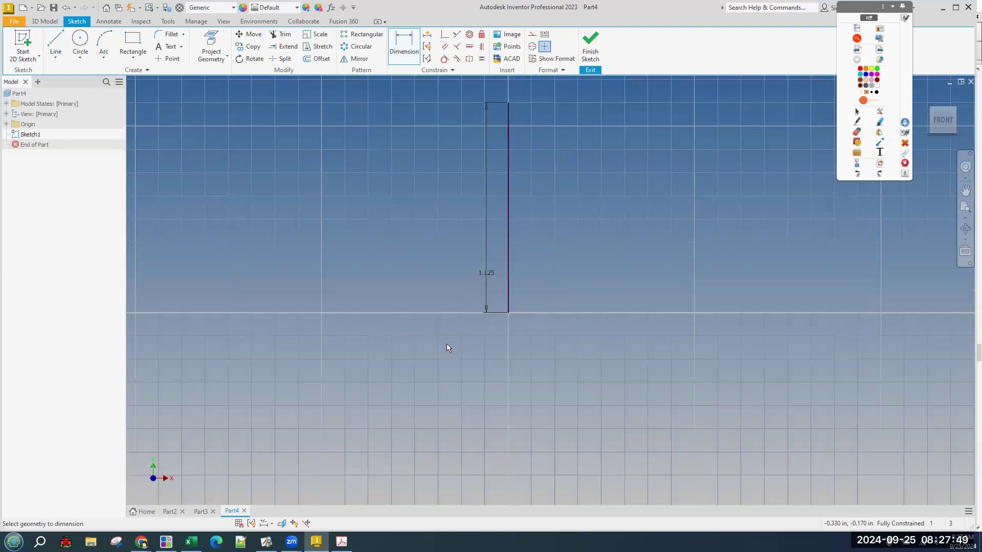
scroll(446, 344, "up", 2)
scroll(471, 378, "down", 3)
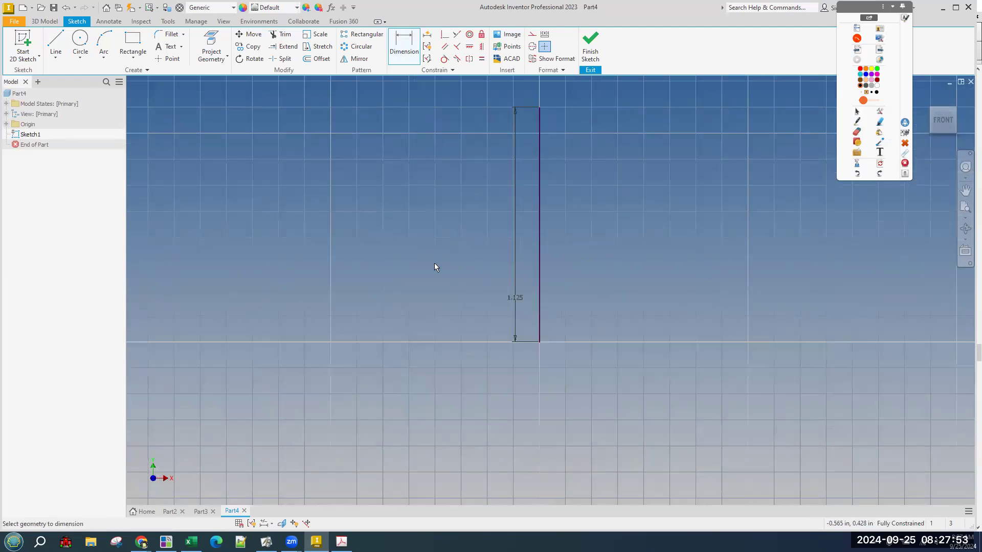
left_click(489, 306)
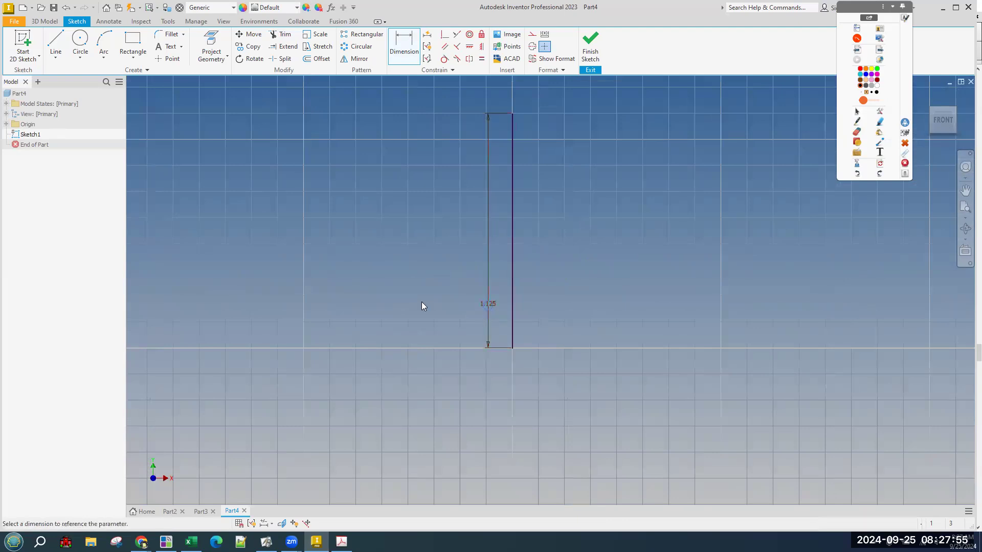
left_click(420, 301)
key("Escape")
key("Escape")
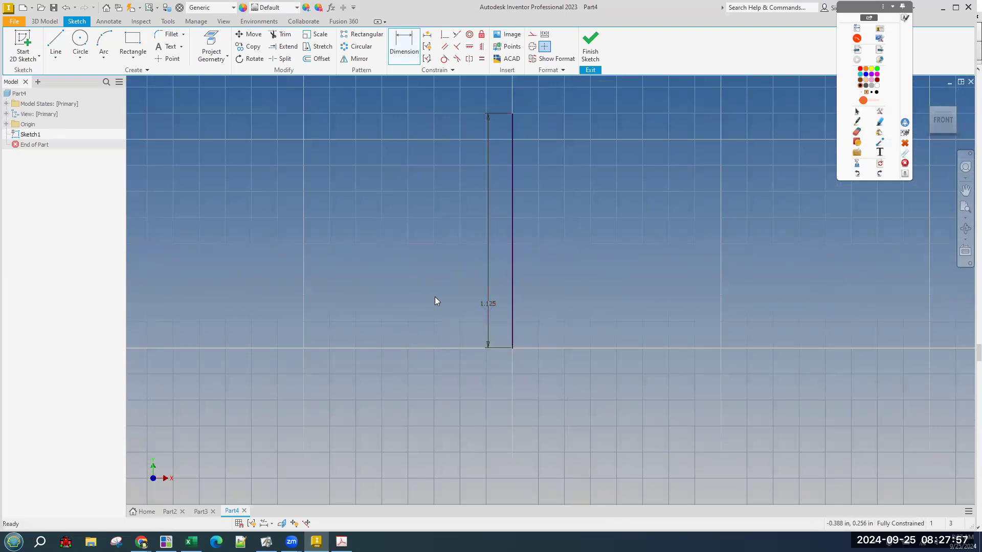
left_click_drag(485, 304, 415, 114)
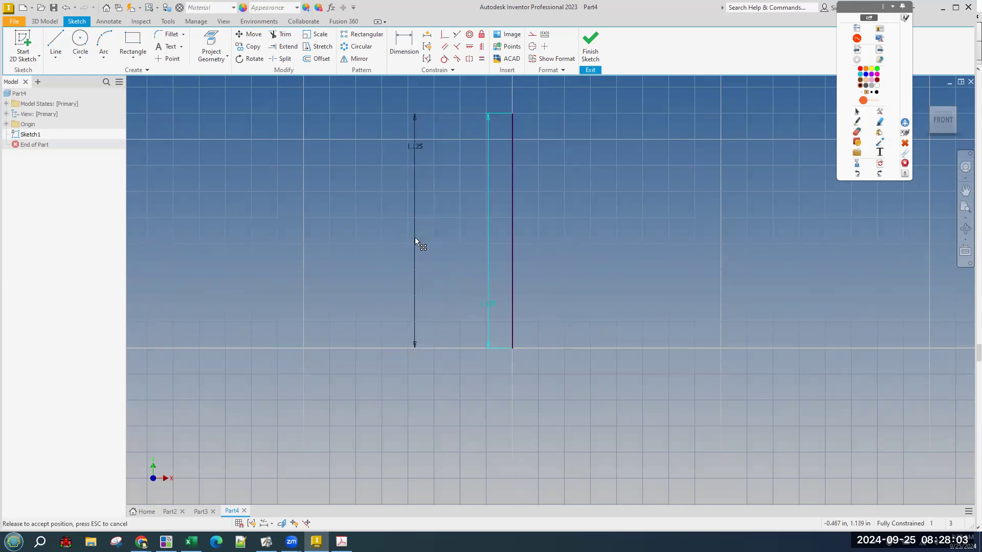
left_click_drag(416, 238, 423, 299)
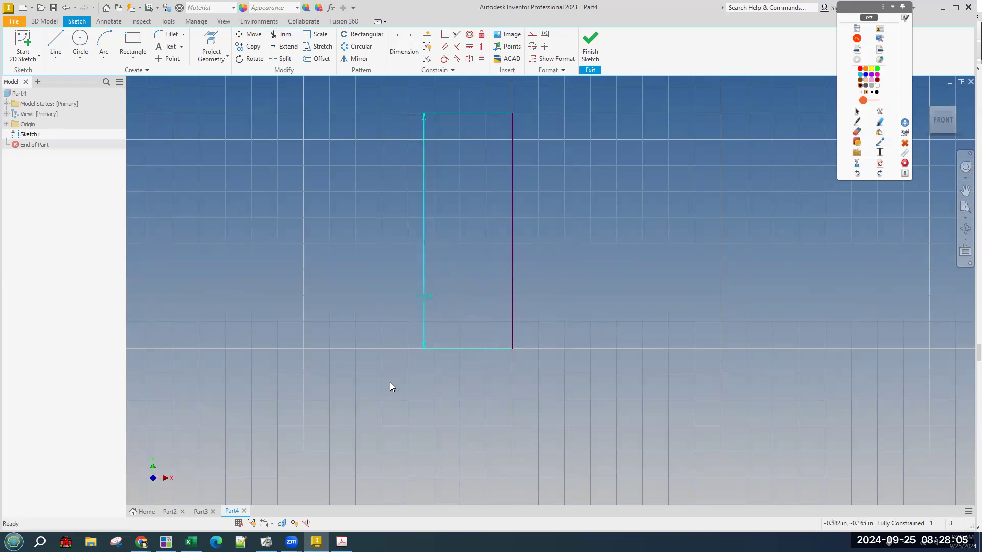
Look over the document's sketch snap settings, then close Document Settings.
left_click(163, 23)
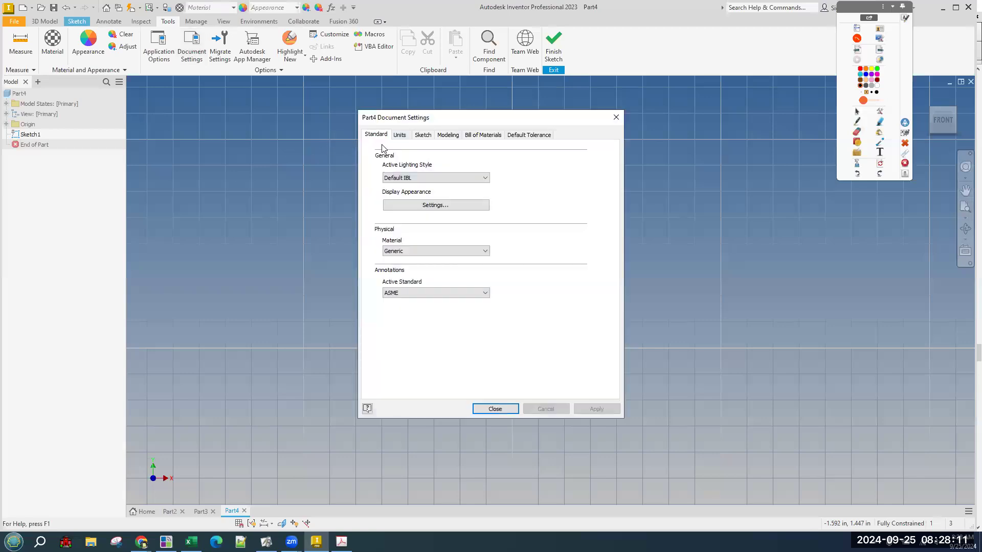
left_click(423, 135)
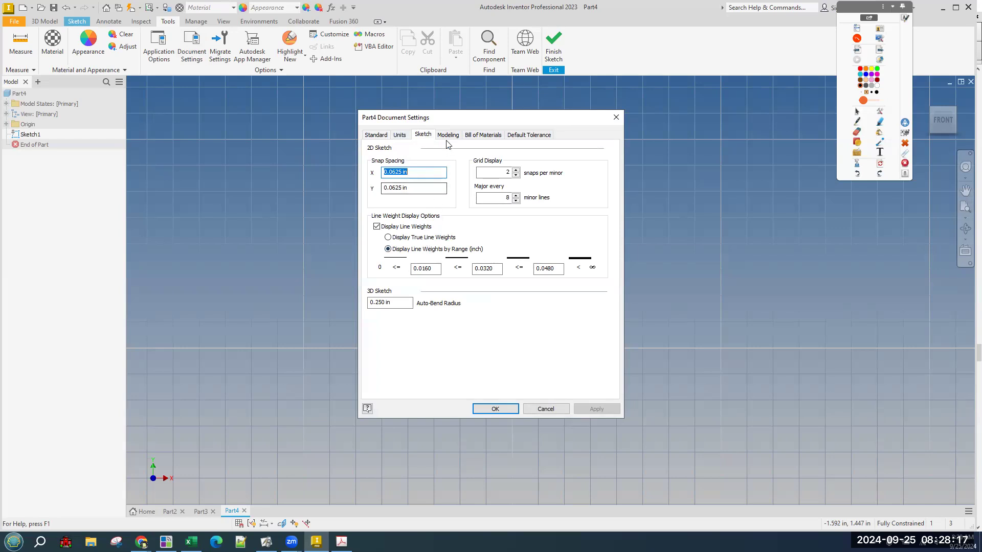
left_click(380, 137)
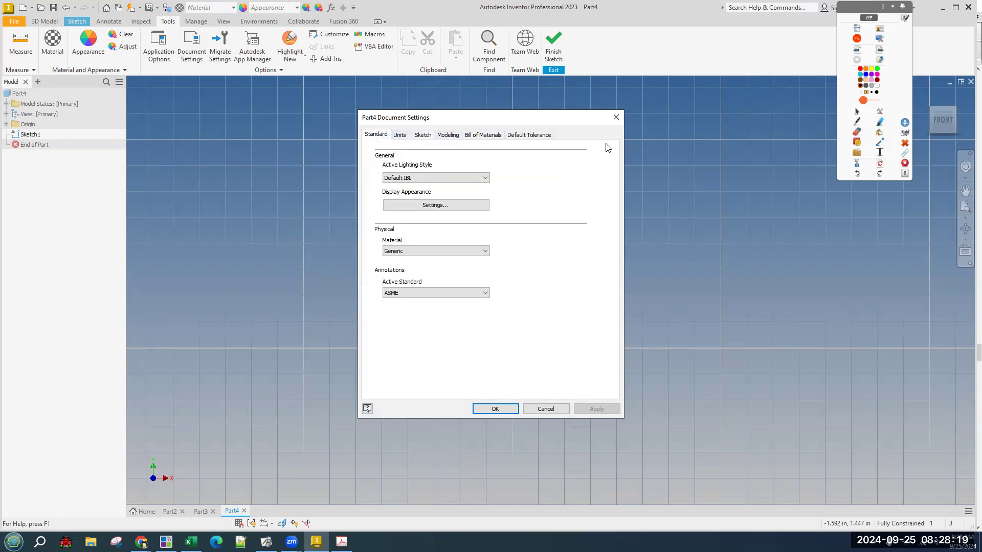
left_click(616, 118)
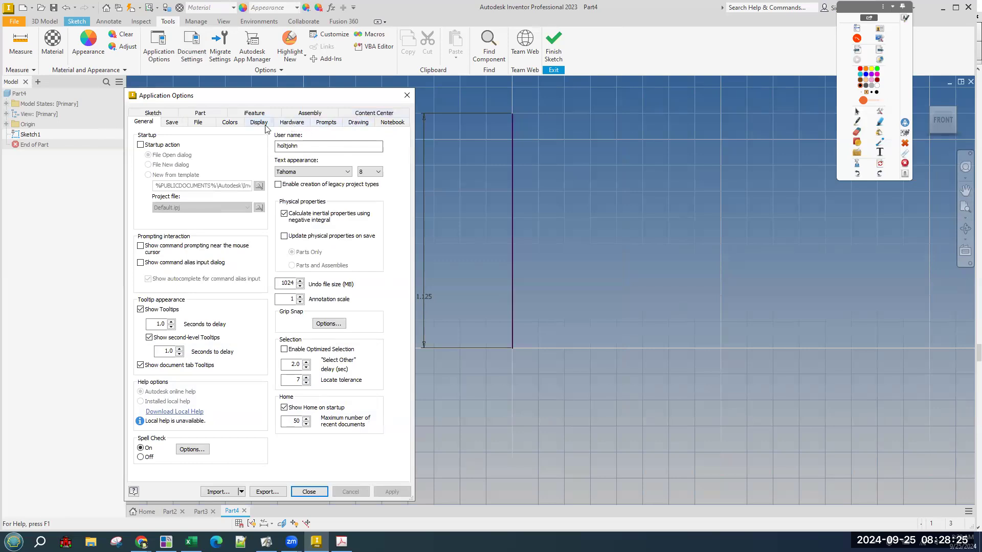
Review the display and sketch pages of Application Options, then close them.
left_click(258, 123)
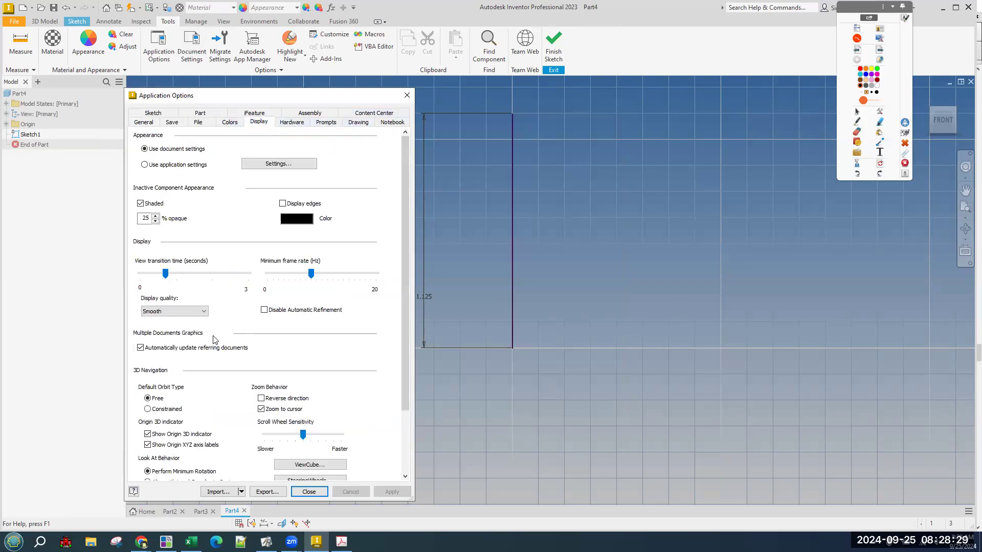
left_click(151, 114)
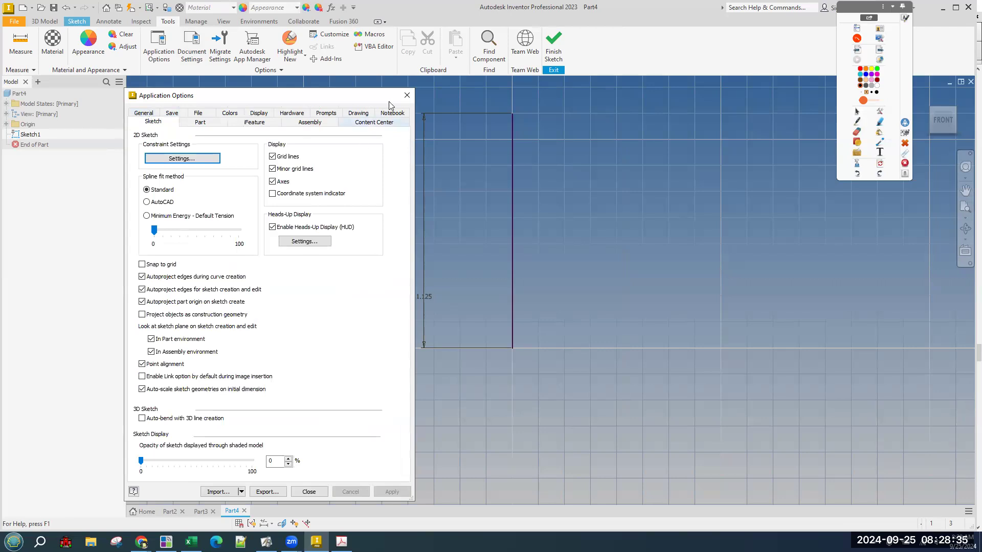
left_click(406, 97)
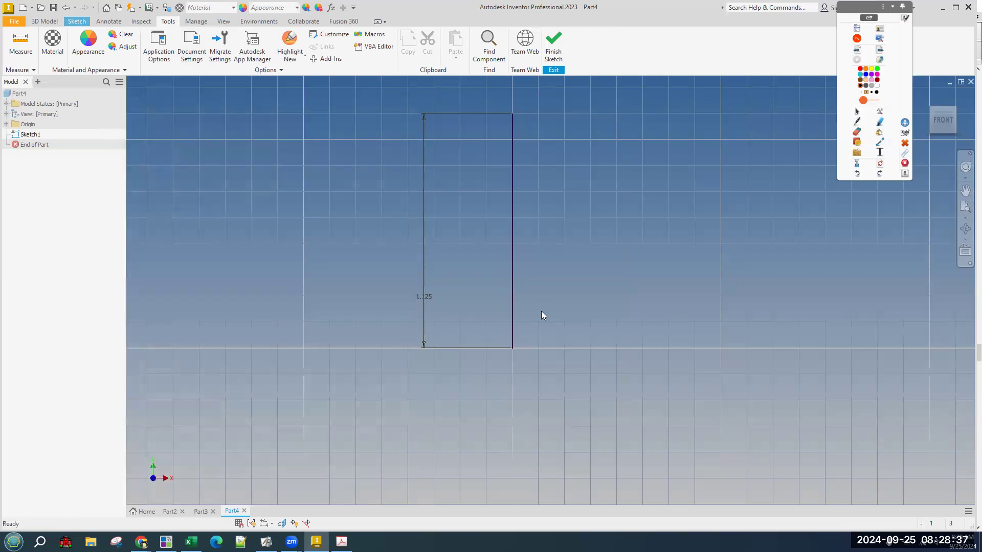
left_click(77, 21)
Draw a short horizontal line running right from the base of the 1.125 vertical line.
left_click(56, 46)
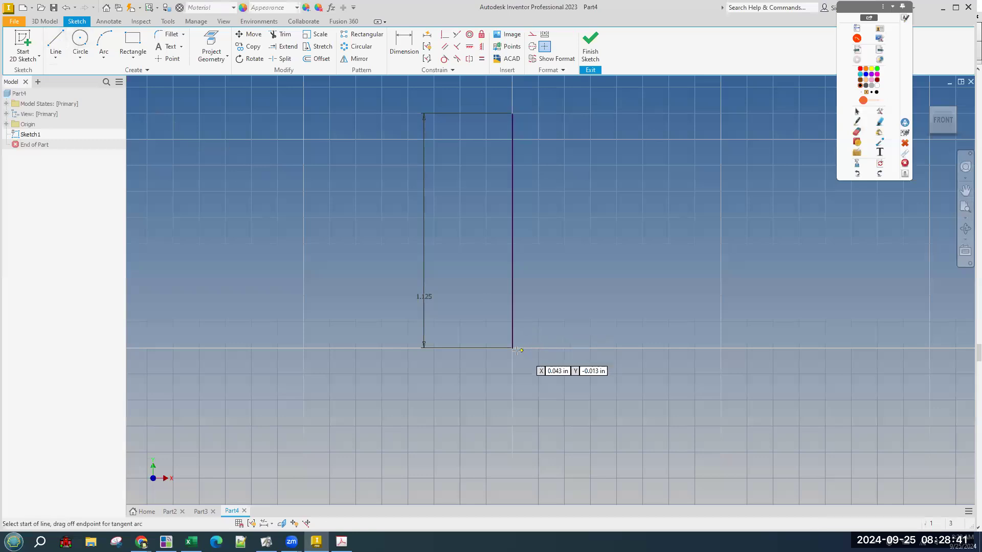
left_click(512, 348)
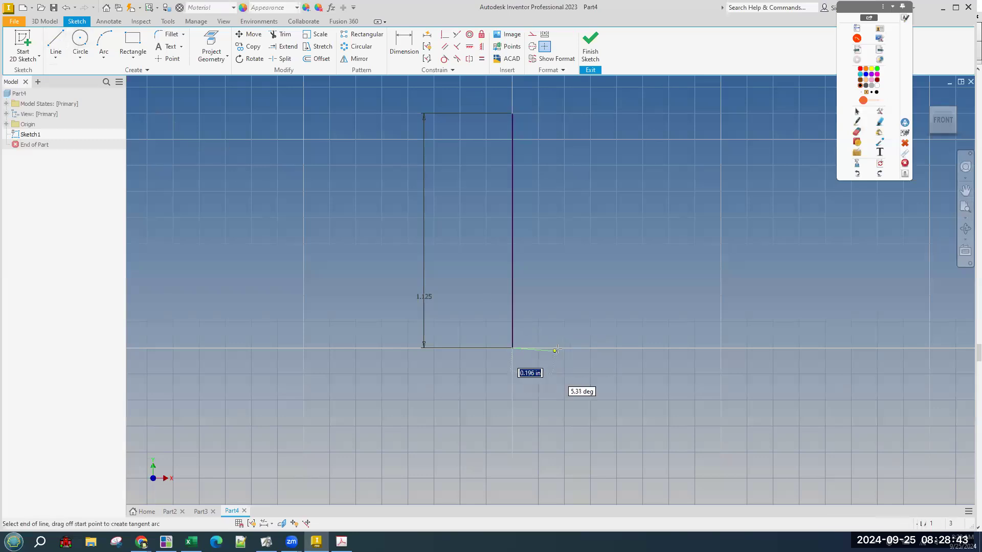
right_click(608, 360)
left_click(638, 359)
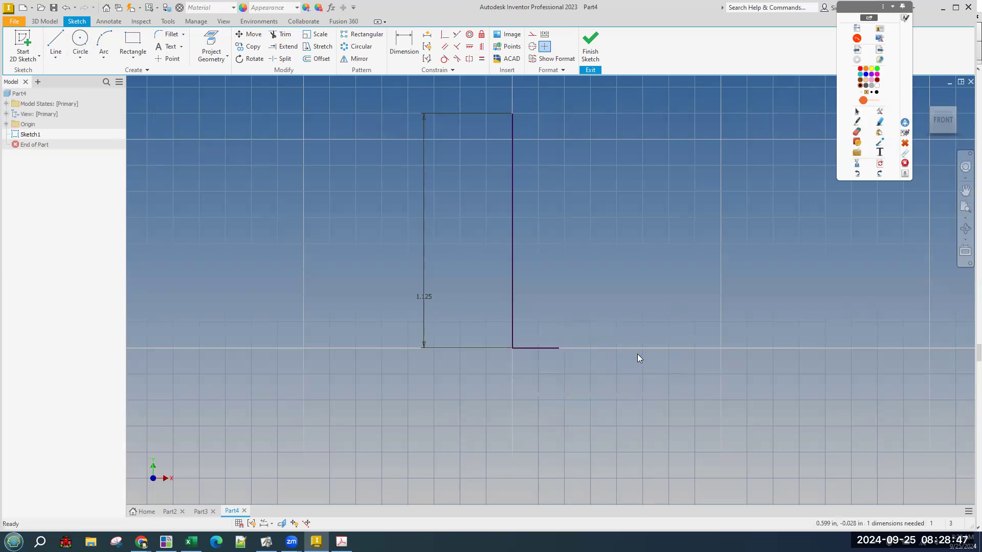
key("alt+Tab")
key("alt+Tab")
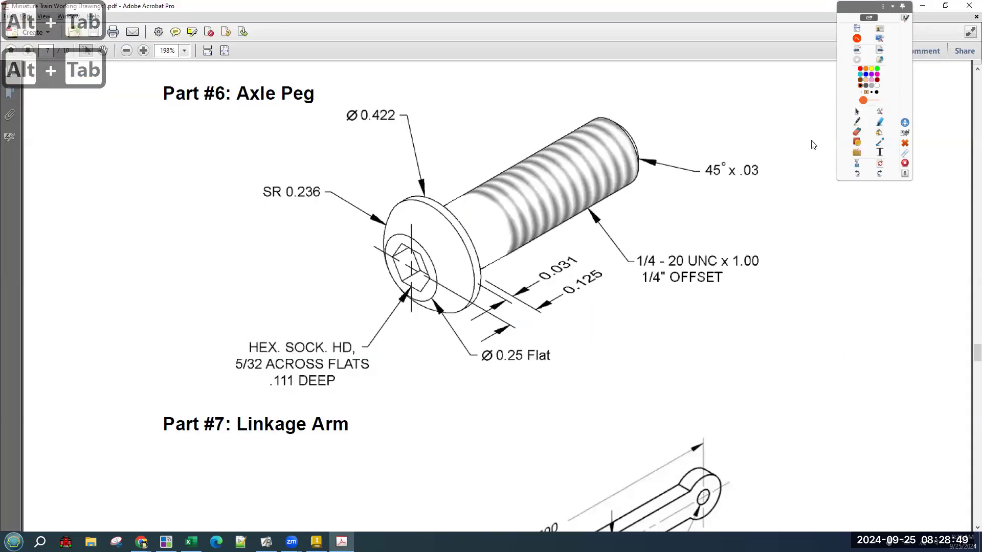
Sketch an L-shaped profile beside the drawing in red ink and circle the 1/4 thread size.
left_click(857, 122)
left_click_drag(126, 157, 127, 164)
mouse_move(138, 261)
left_mouse_down()
mouse_move(140, 350)
mouse_move(173, 354)
mouse_move(171, 361)
left_mouse_up()
mouse_move(653, 250)
left_mouse_down()
mouse_move(639, 273)
mouse_move(663, 255)
left_mouse_up()
left_click_drag(558, 128, 594, 203)
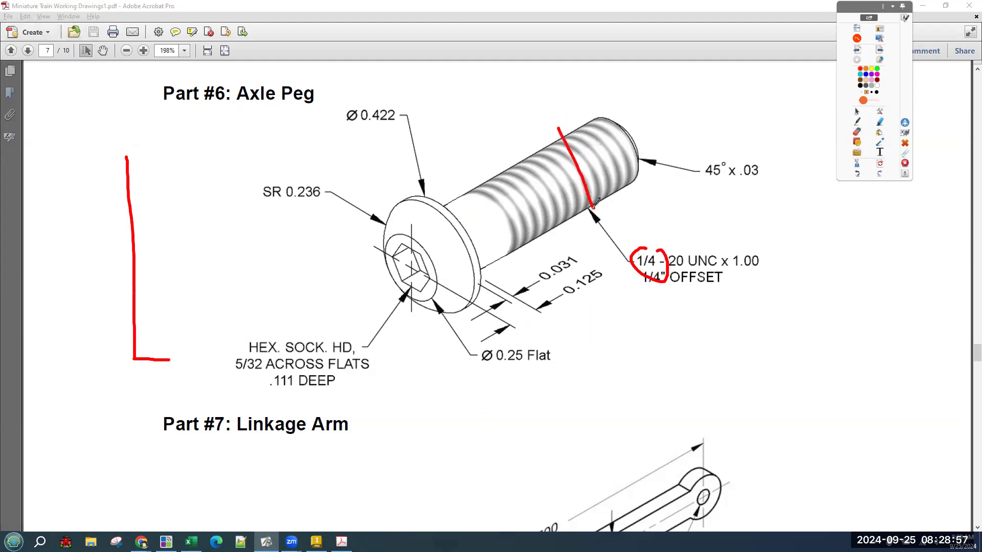
Mark the profile's bottom width and half-width with arrows, then erase the ink and return to Inventor.
left_click_drag(93, 366, 92, 382)
left_click_drag(167, 373, 166, 387)
mouse_move(101, 374)
left_mouse_down()
mouse_move(167, 381)
mouse_move(159, 393)
left_mouse_up()
mouse_move(136, 361)
left_mouse_down()
mouse_move(136, 371)
mouse_move(173, 374)
left_mouse_up()
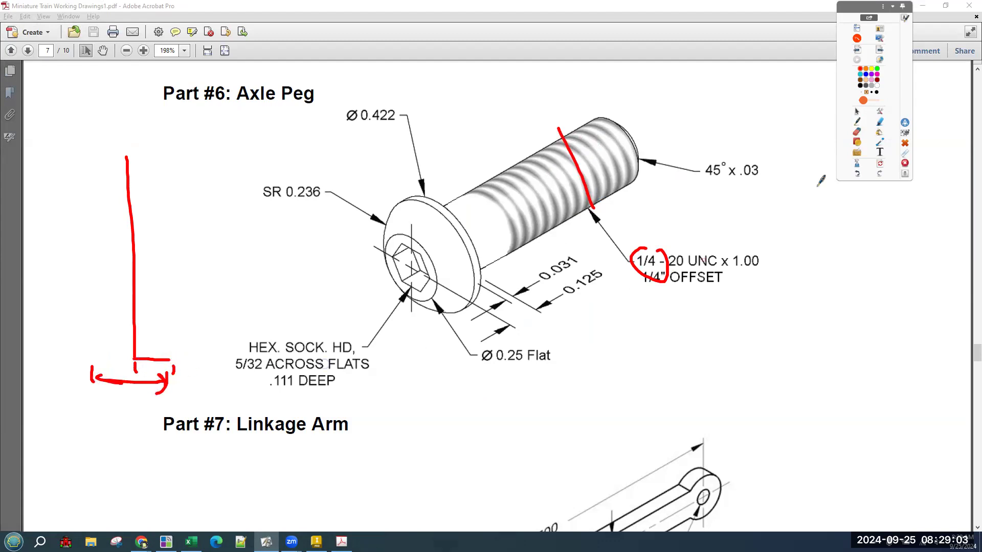
left_click(881, 163)
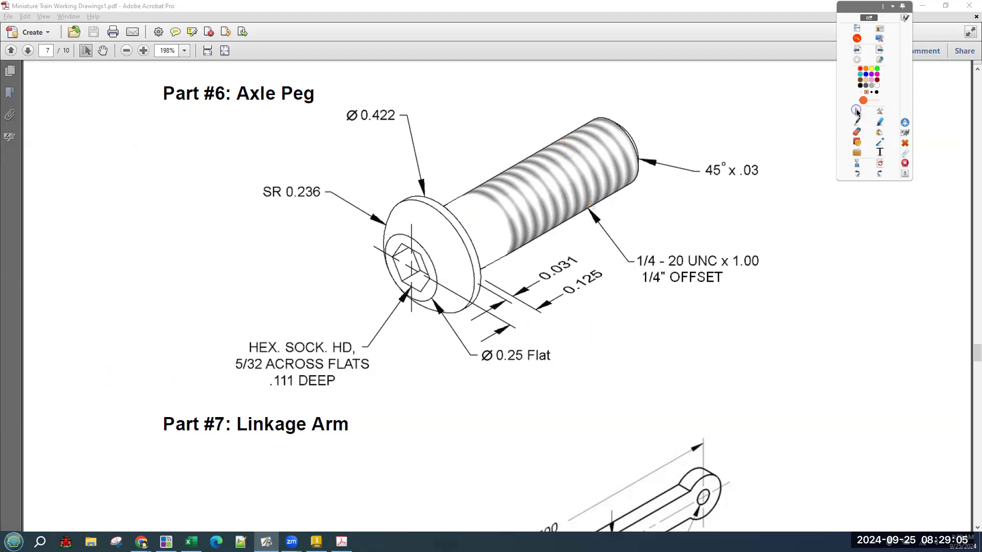
key("alt+Tab")
key("alt+Tab")
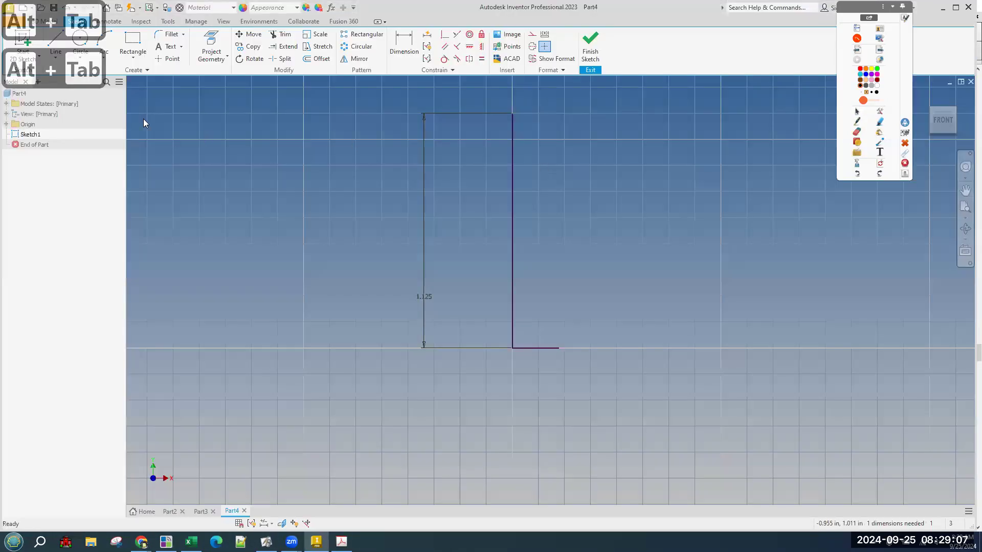
Dimension the short bottom horizontal line as .25/2, making it .125 long.
left_click(404, 45)
left_click(527, 349)
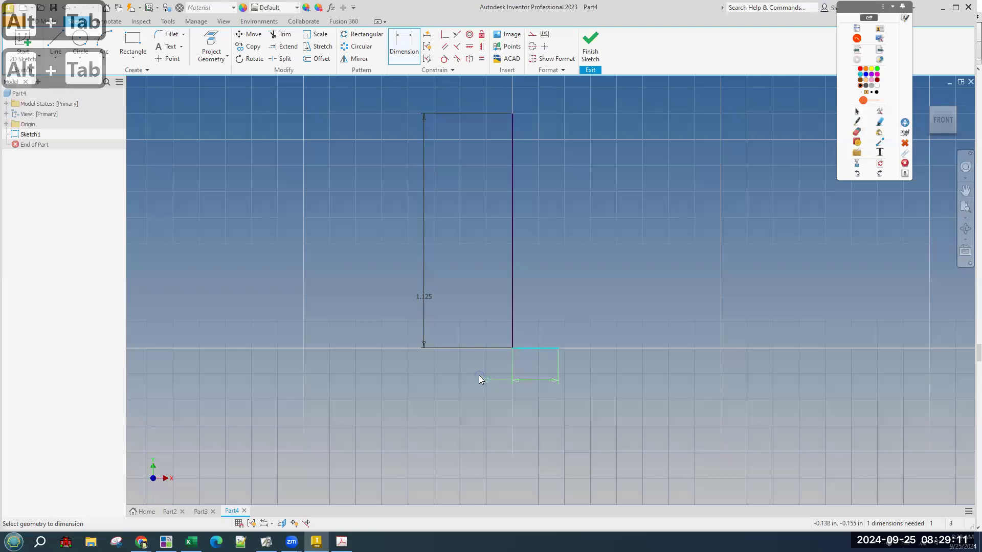
left_click(478, 377)
type(".25")
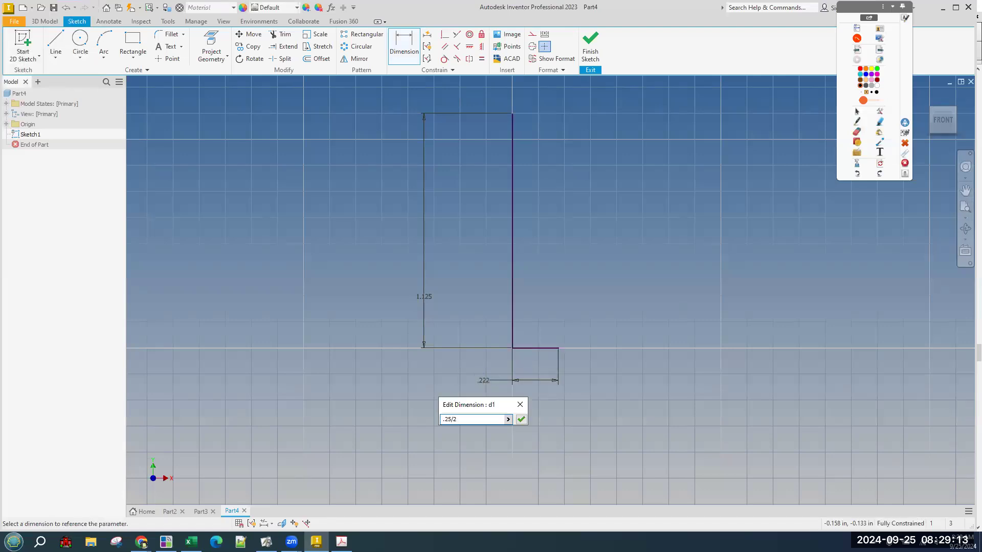
type("/2")
key("Return")
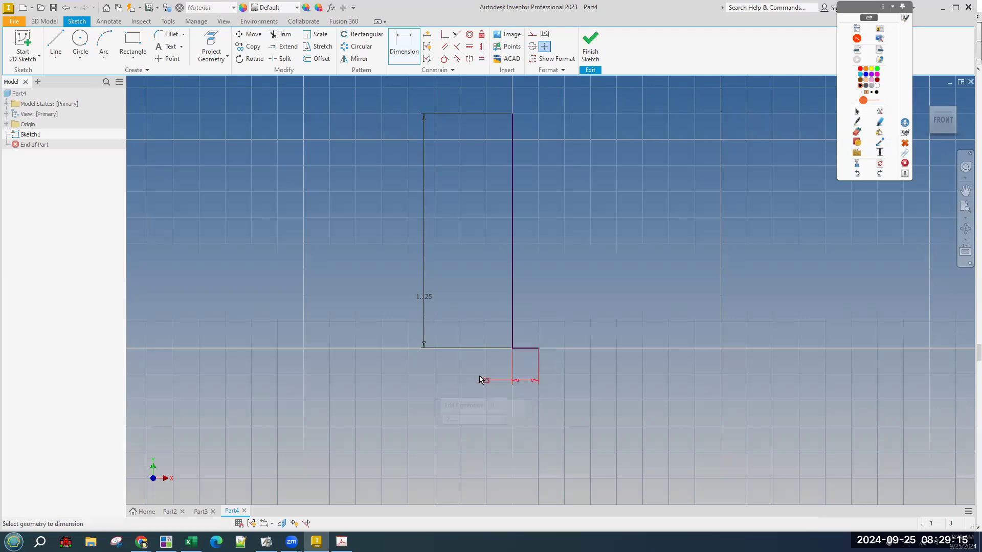
middle_click_drag(473, 296, 482, 349)
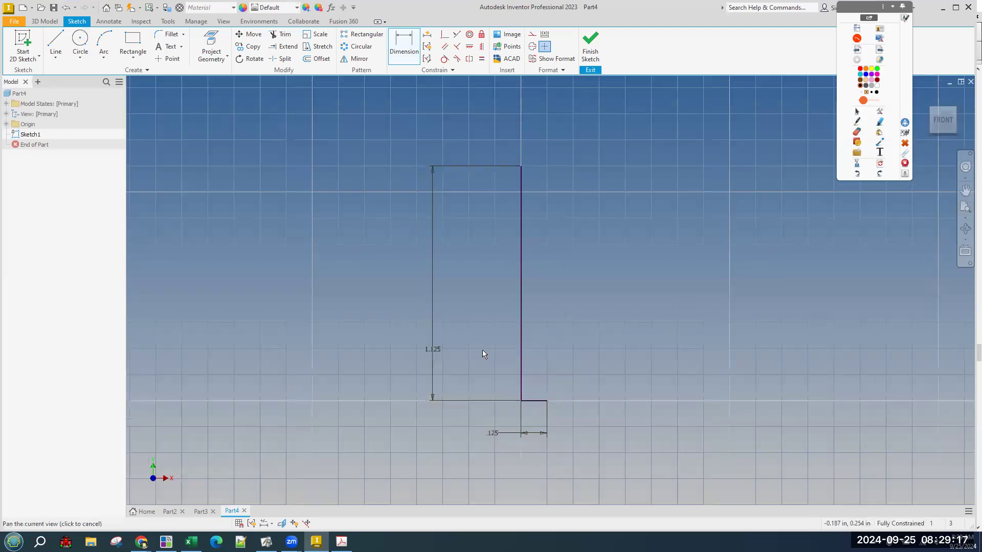
key("alt+Tab")
key("alt+Tab")
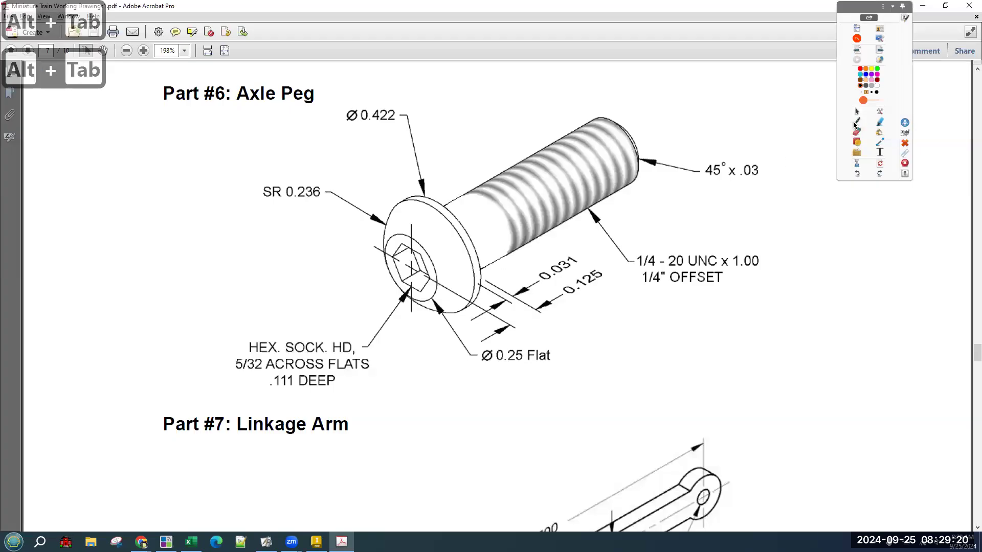
Sketch the next profile lines and the 1/4" OFFSET note in red ink, then clear the marks.
left_click(857, 122)
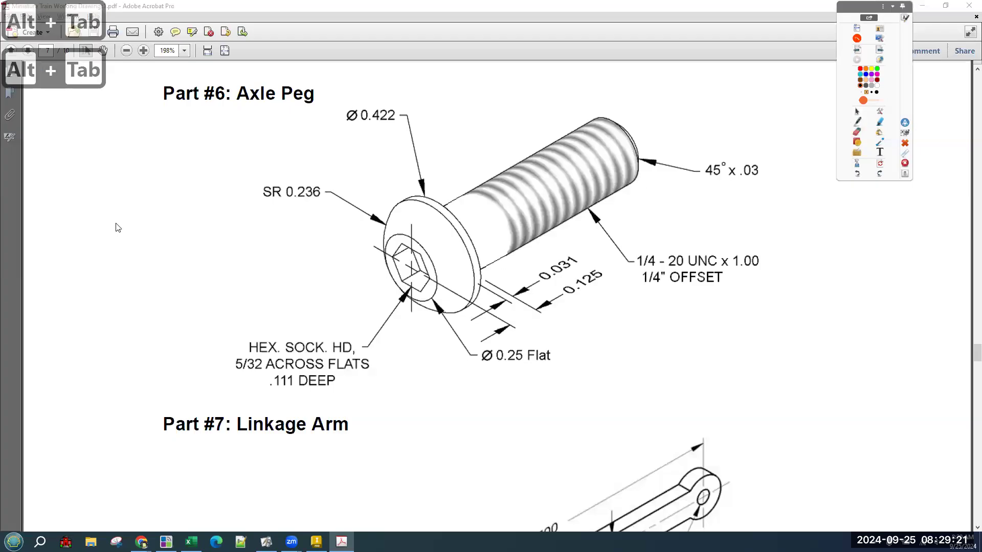
mouse_move(99, 150)
left_mouse_down()
mouse_move(96, 330)
mouse_move(114, 333)
left_mouse_up()
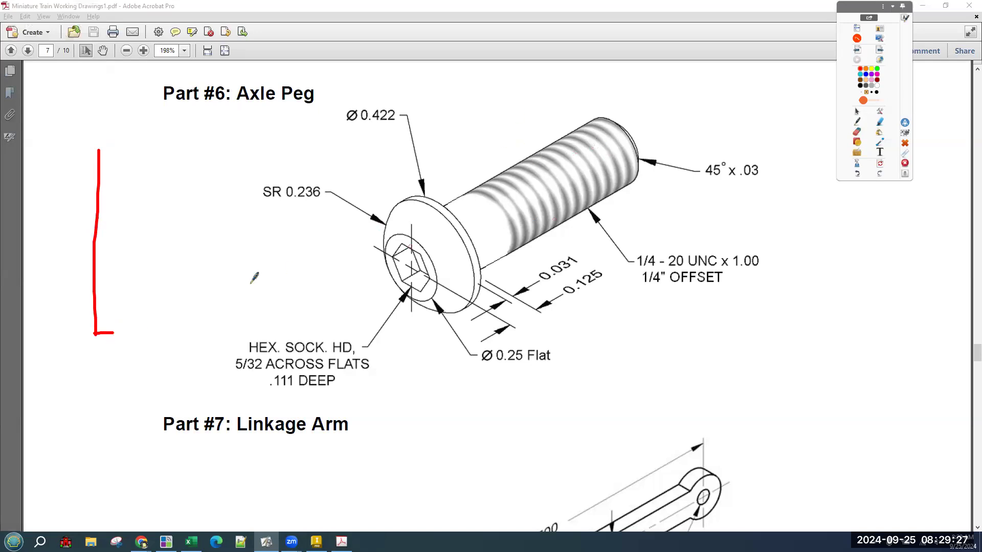
left_click_drag(117, 331, 120, 183)
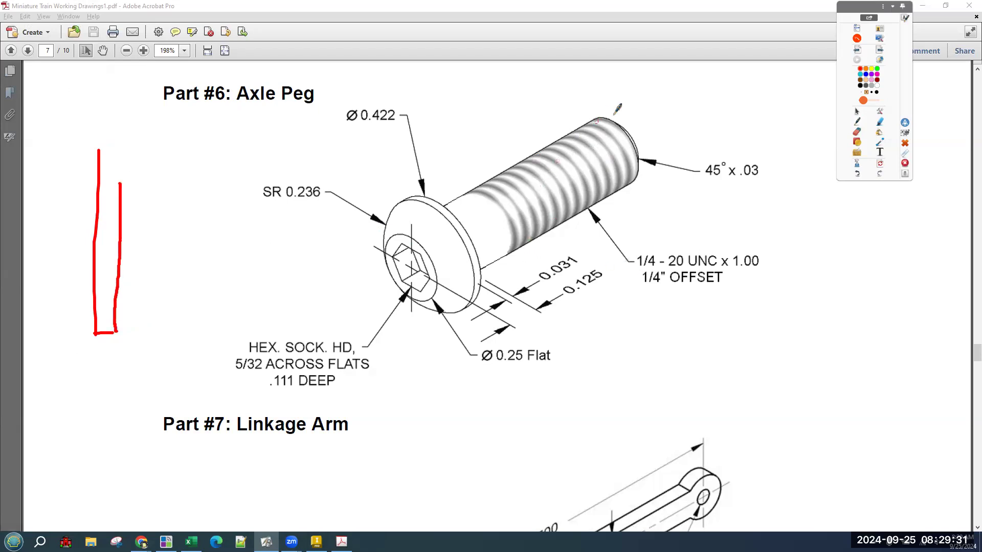
mouse_move(634, 136)
left_mouse_down()
mouse_move(616, 111)
mouse_move(495, 154)
mouse_move(451, 185)
left_mouse_up()
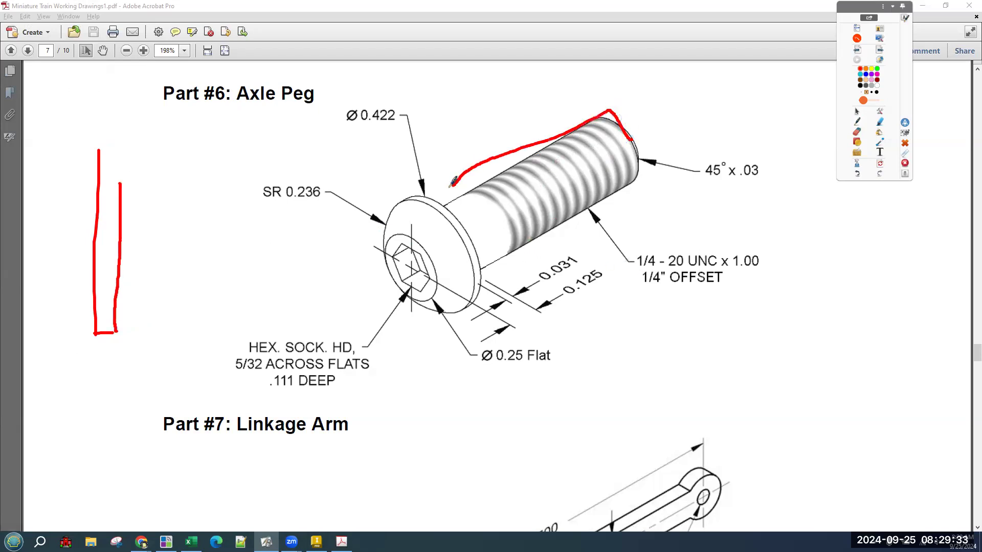
left_click_drag(729, 277, 760, 276)
left_click_drag(127, 331, 134, 331)
mouse_move(126, 185)
left_mouse_down()
mouse_move(136, 188)
mouse_move(131, 328)
mouse_move(142, 306)
left_mouse_up()
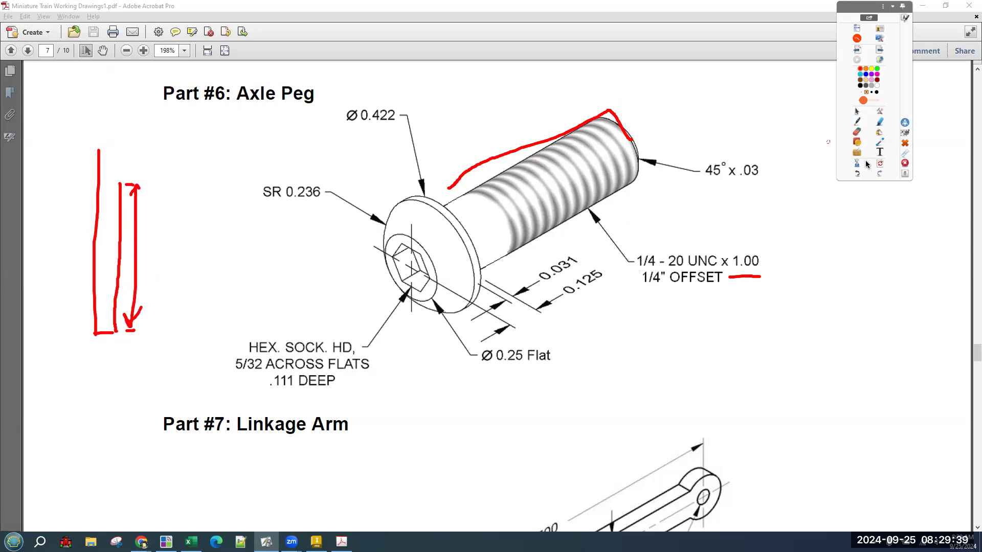
left_click(879, 164)
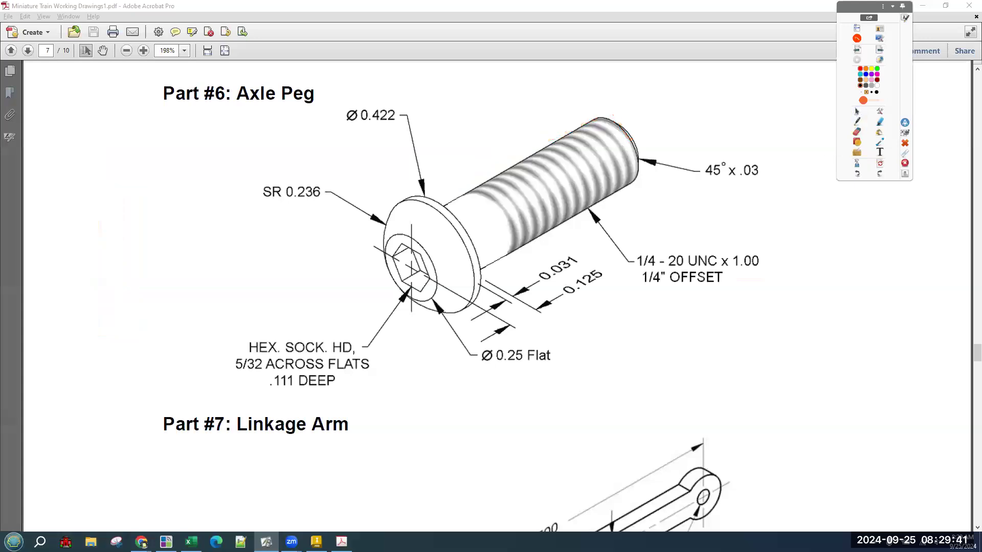
left_click(316, 541)
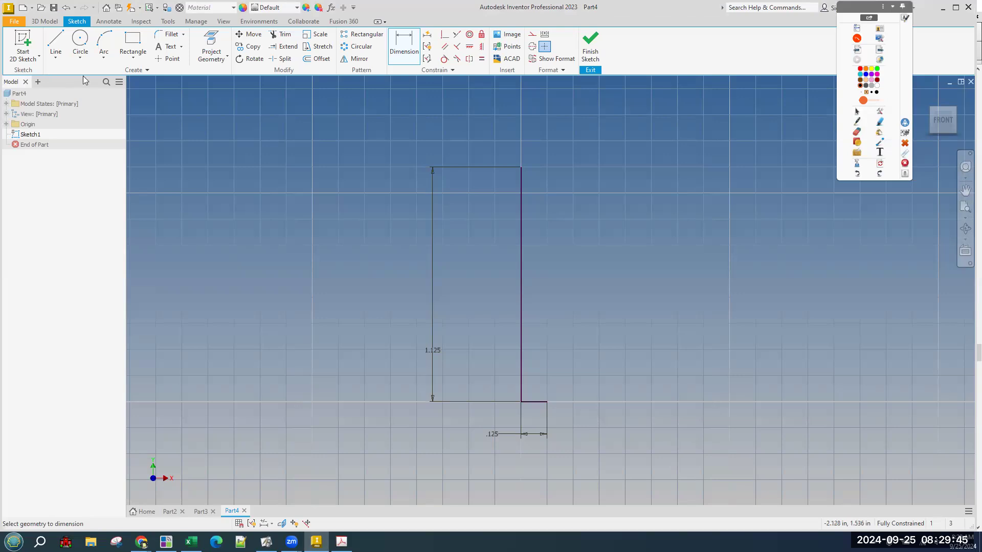
Draw a vertical line up from the .125 line's right end and dimension it 1.000.
left_click(56, 45)
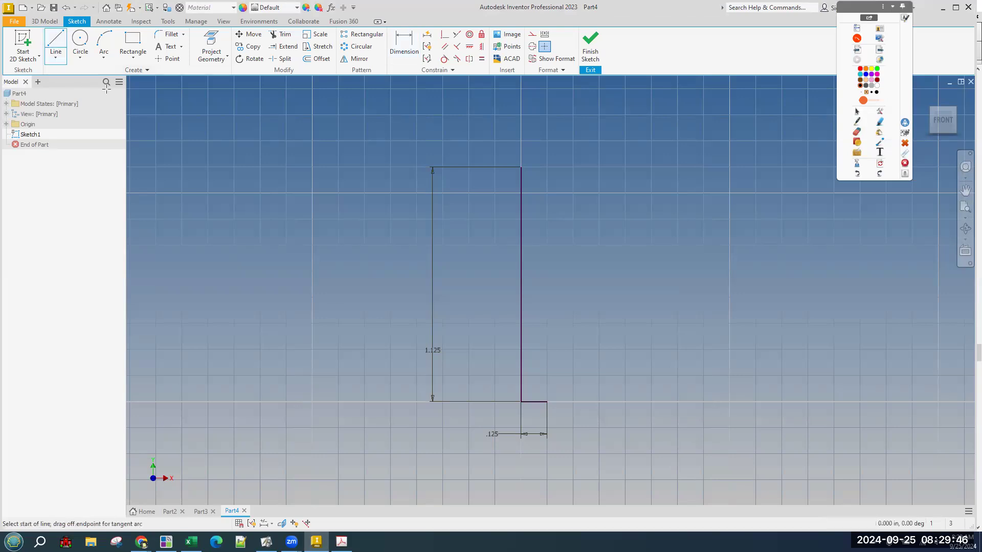
left_click(547, 402)
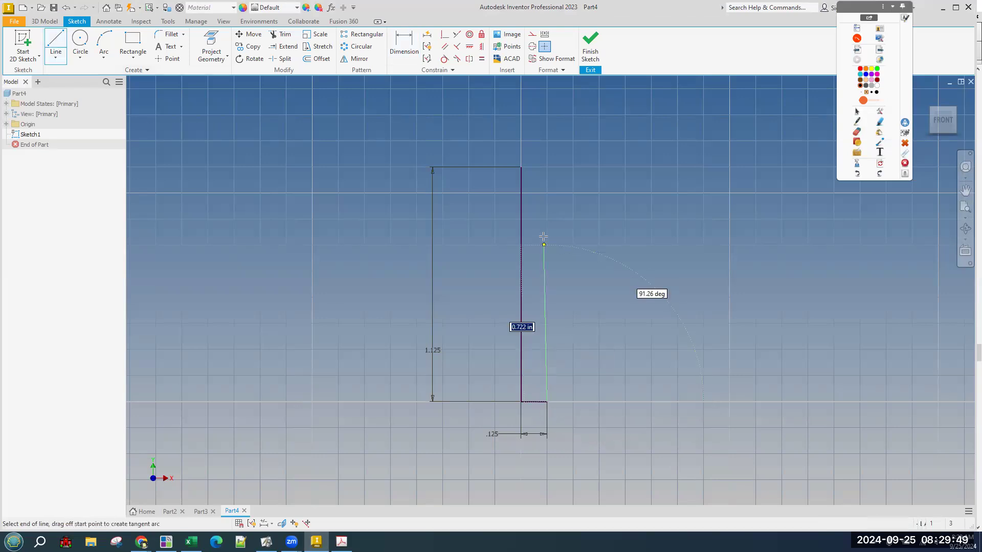
key("d")
left_click(547, 366)
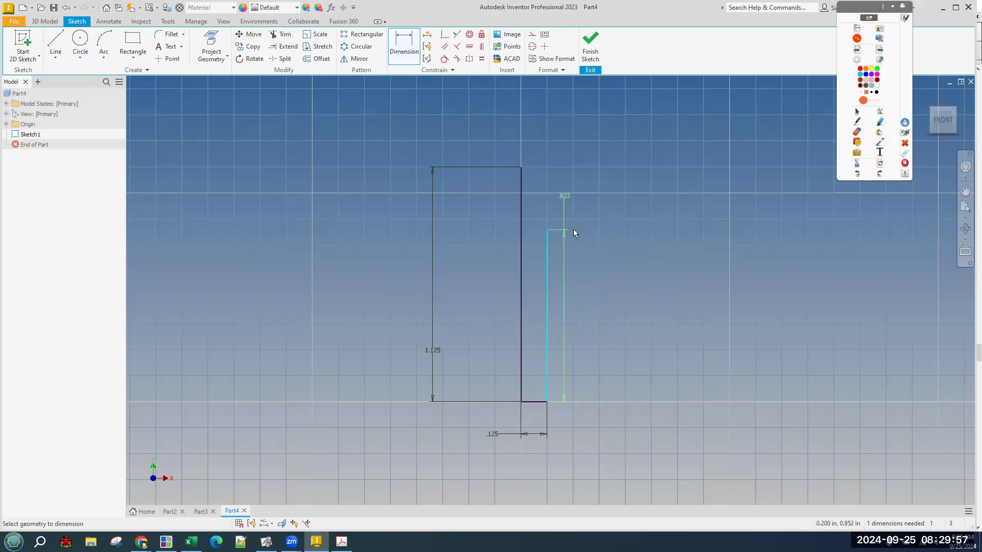
left_click(494, 318)
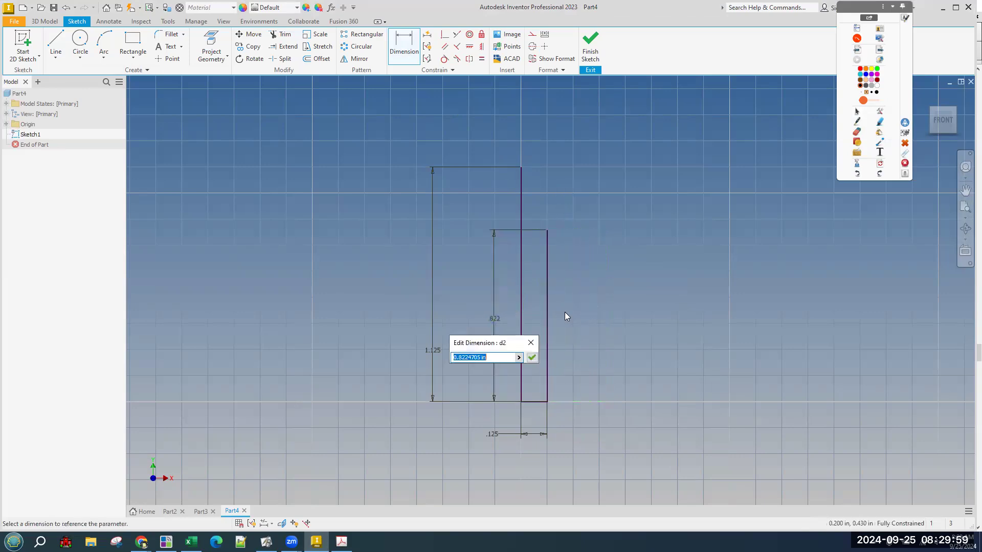
type("1")
key("Return")
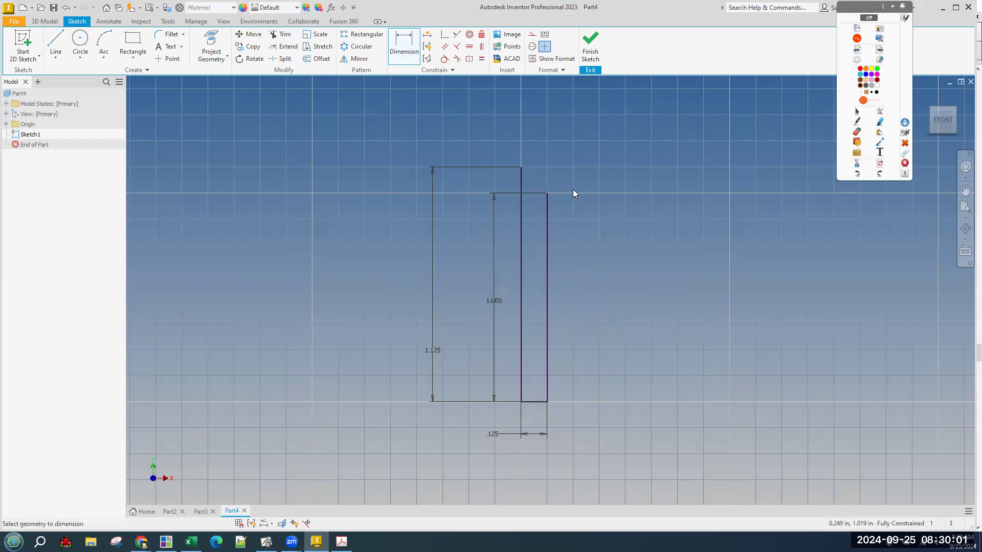
scroll(562, 183, "up", 2)
scroll(560, 185, "up", 2)
Mark the step and the head's top line in red ink over the sketch.
middle_click_drag(563, 171, 583, 263)
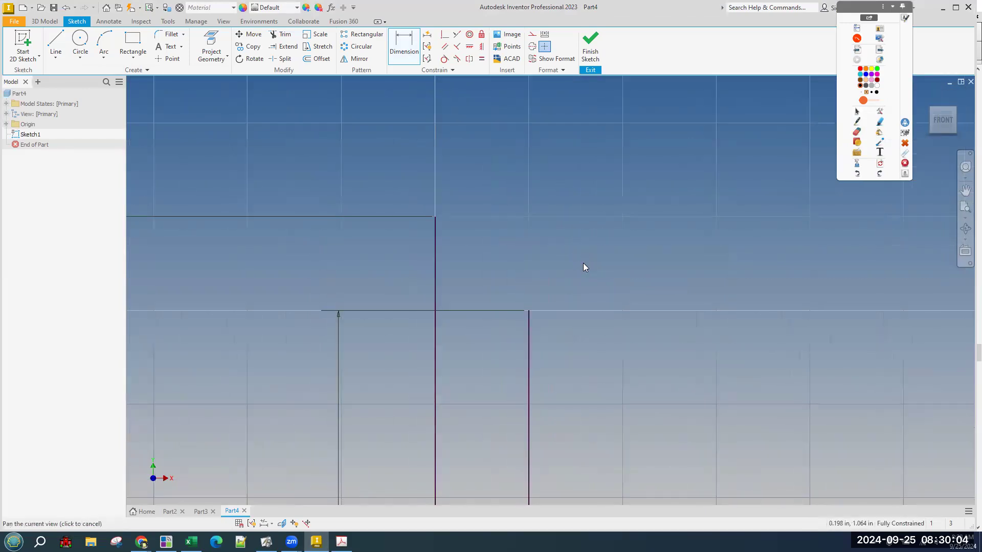
left_click(857, 122)
mouse_move(531, 311)
left_mouse_down()
mouse_move(559, 308)
mouse_move(559, 292)
left_mouse_up()
mouse_move(427, 217)
left_mouse_down()
mouse_move(481, 220)
mouse_move(546, 281)
left_mouse_up()
left_click(859, 174)
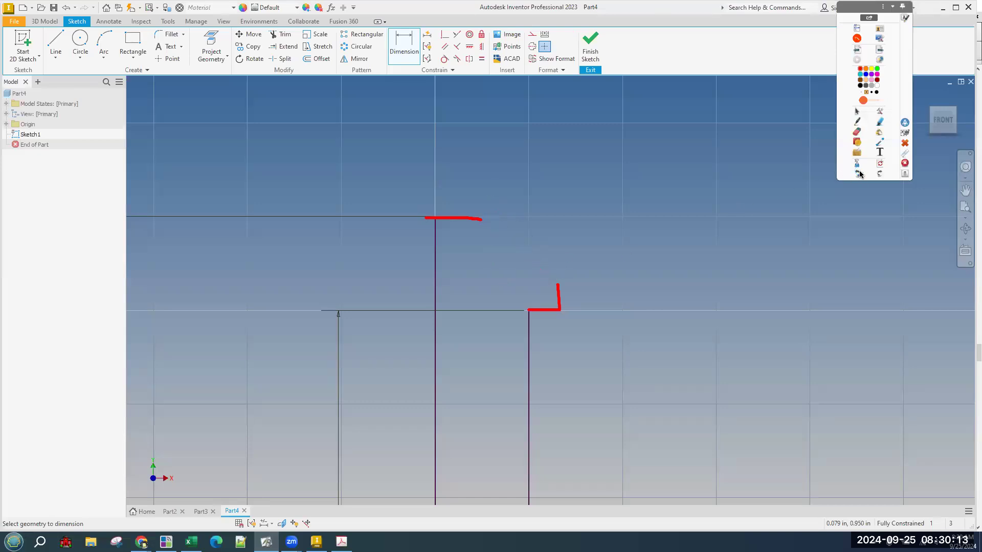
left_click_drag(484, 217, 441, 216)
Resize the PDF window and zoom the drawing to 125% around the Ø 0.25 Flat callout.
left_click(341, 541)
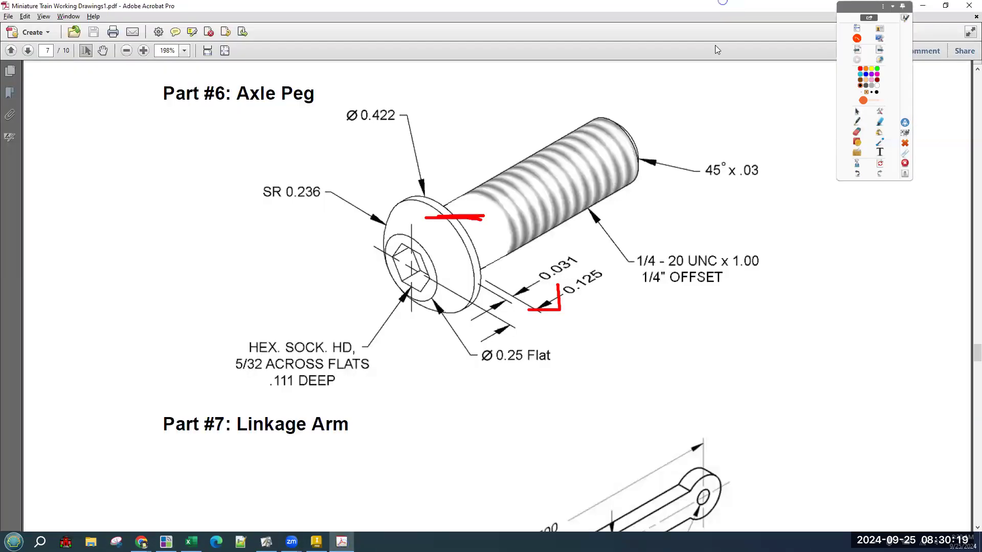
double_click(722, 3)
left_click_drag(827, 440, 863, 440)
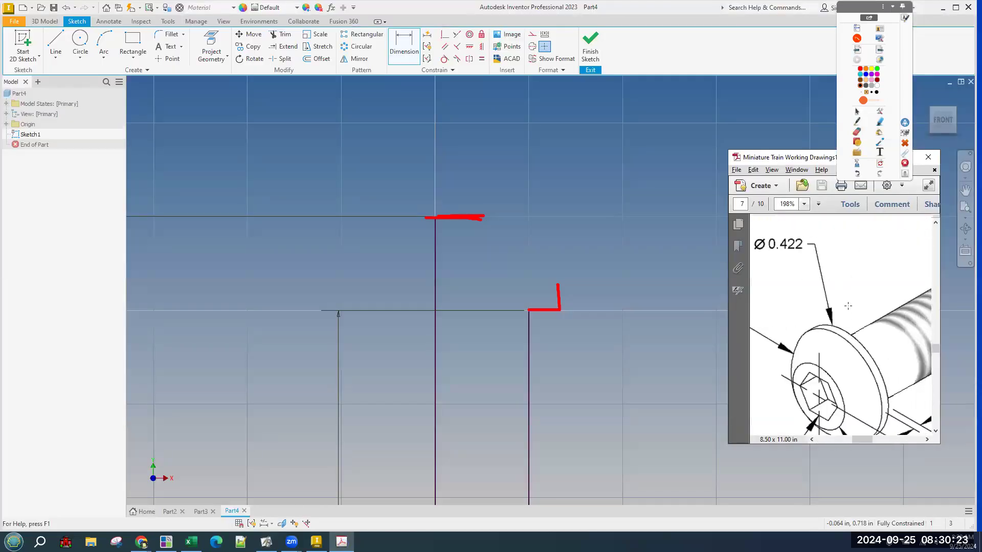
scroll(849, 308, "down", 3, "ctrl")
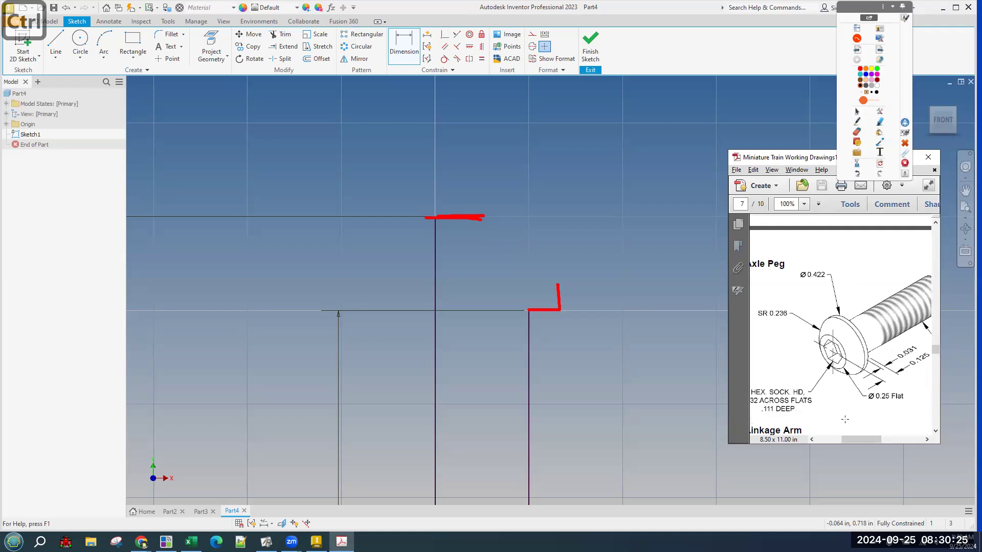
left_click_drag(861, 440, 858, 440)
scroll(894, 371, "down", 1)
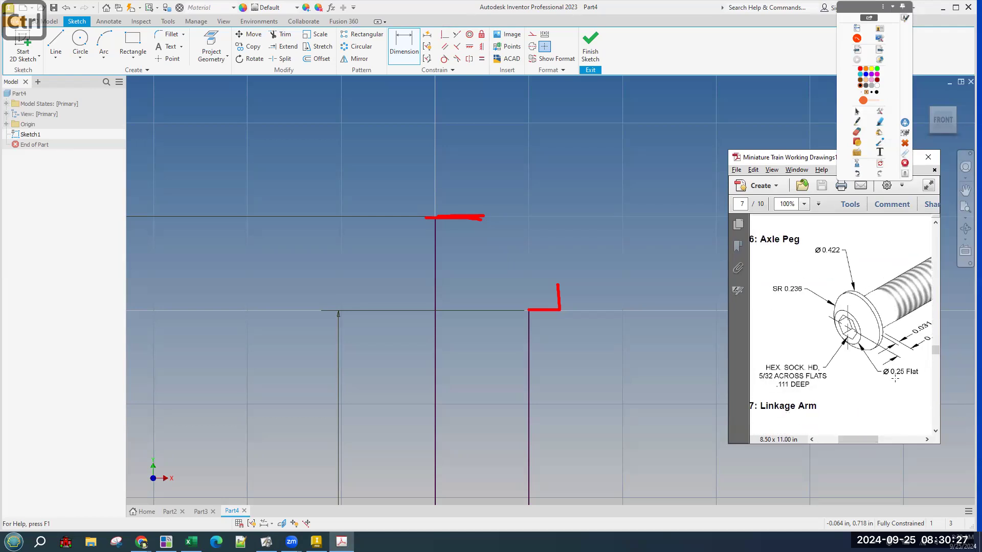
left_click_drag(885, 371, 915, 377)
scroll(910, 381, "up", 1, "ctrl")
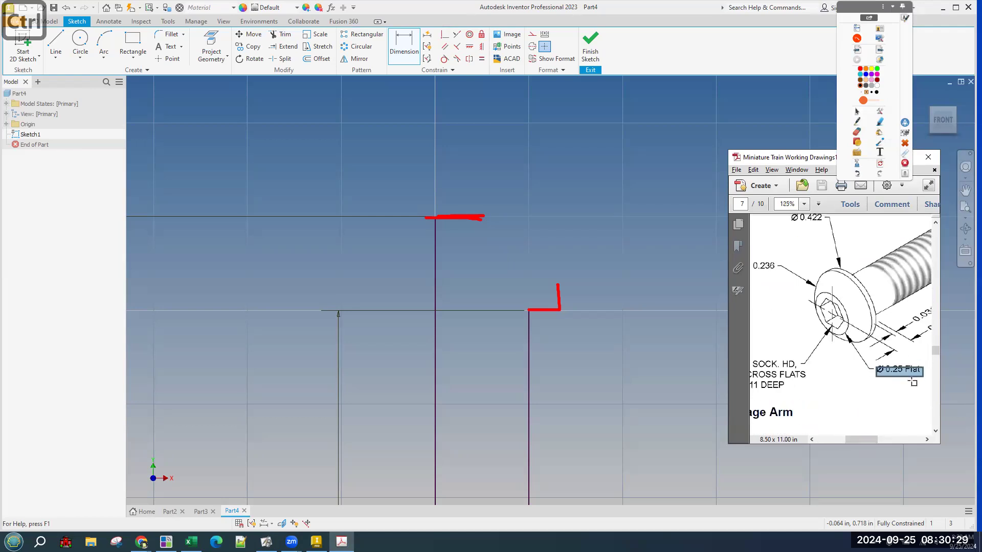
Mark the Ø 0.25 flat step's width with ticks and arrows, then clear the ink.
left_click(857, 122)
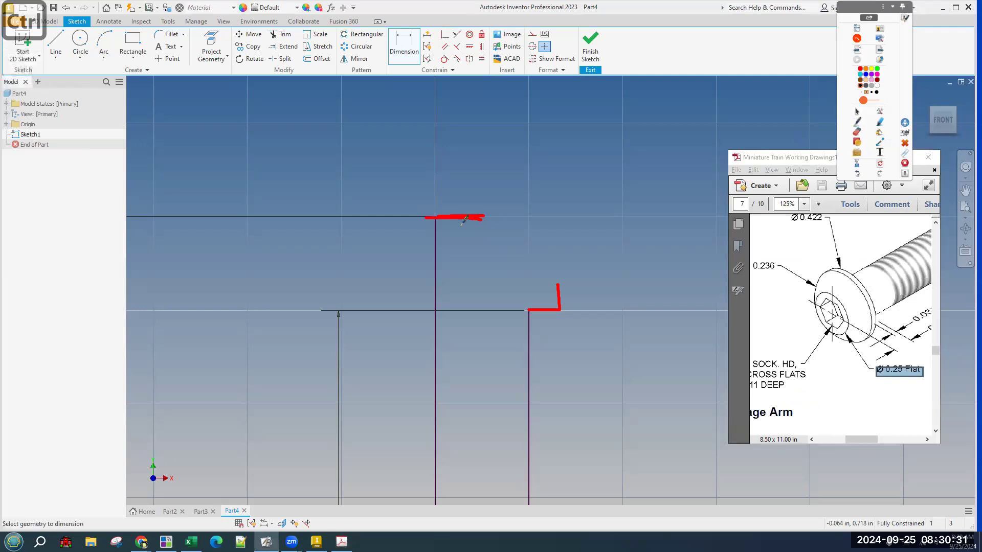
left_click_drag(414, 210, 384, 206)
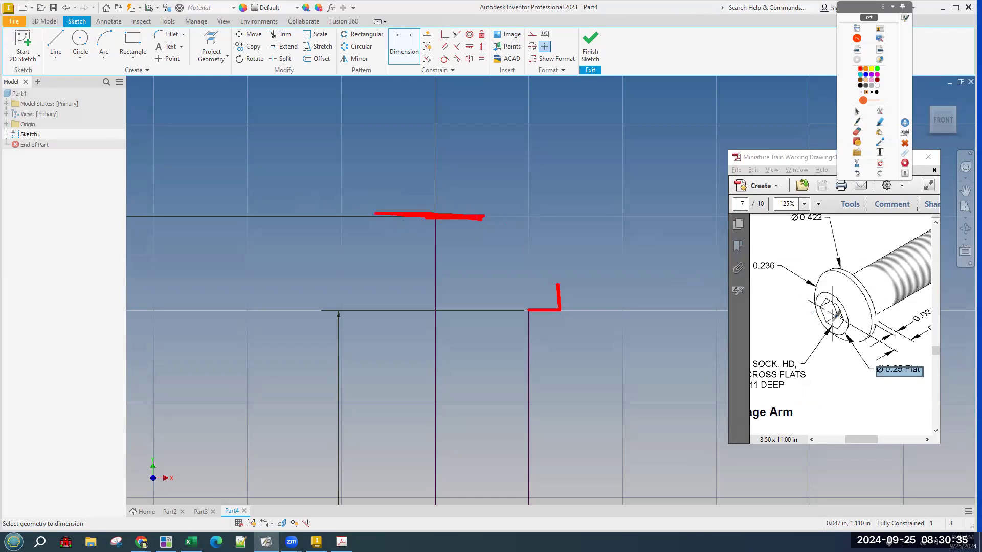
mouse_move(832, 299)
left_mouse_down()
mouse_move(842, 334)
mouse_move(821, 314)
left_mouse_up()
left_click_drag(377, 207, 378, 172)
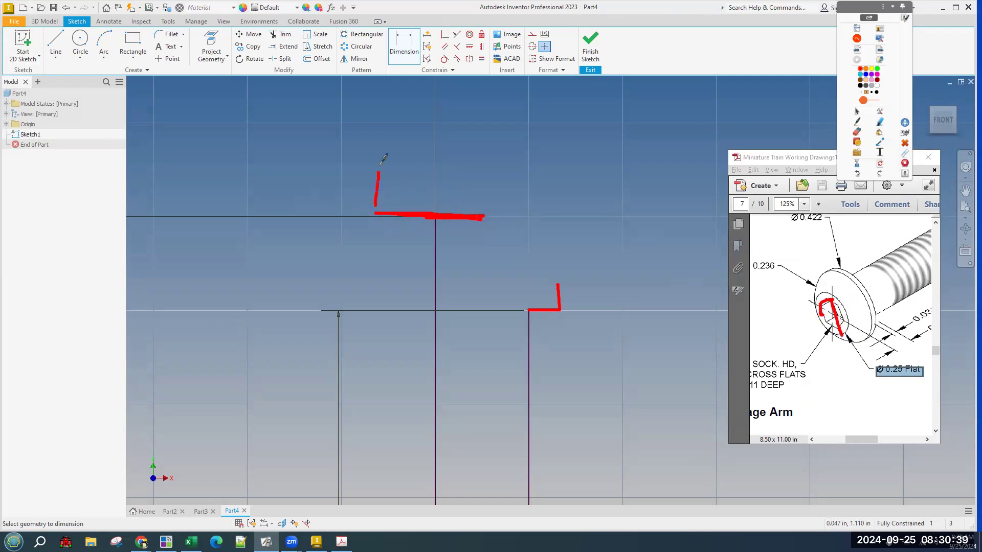
left_click_drag(484, 207, 483, 172)
mouse_move(401, 190)
left_mouse_down()
mouse_move(463, 189)
mouse_move(550, 290)
left_mouse_up()
left_click(857, 174)
left_click_drag(433, 226, 437, 254)
mouse_move(483, 215)
left_mouse_down()
mouse_move(484, 262)
mouse_move(445, 245)
mouse_move(502, 228)
mouse_move(502, 250)
left_mouse_up()
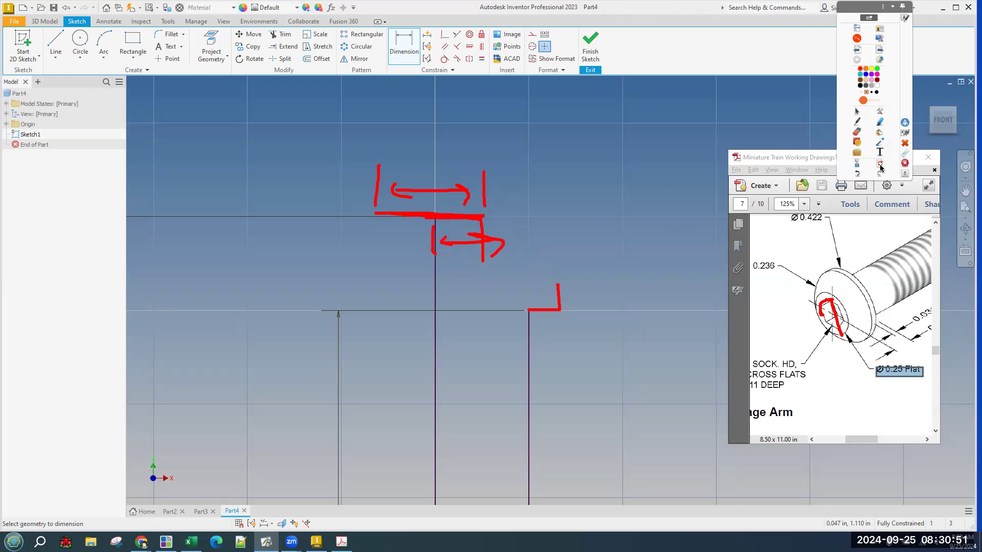
left_click(858, 112)
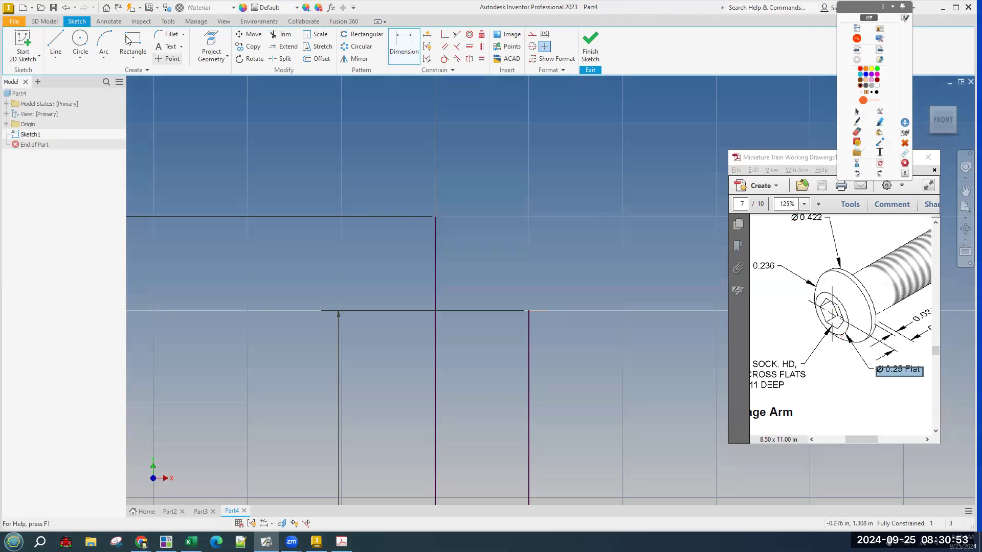
left_click(56, 41)
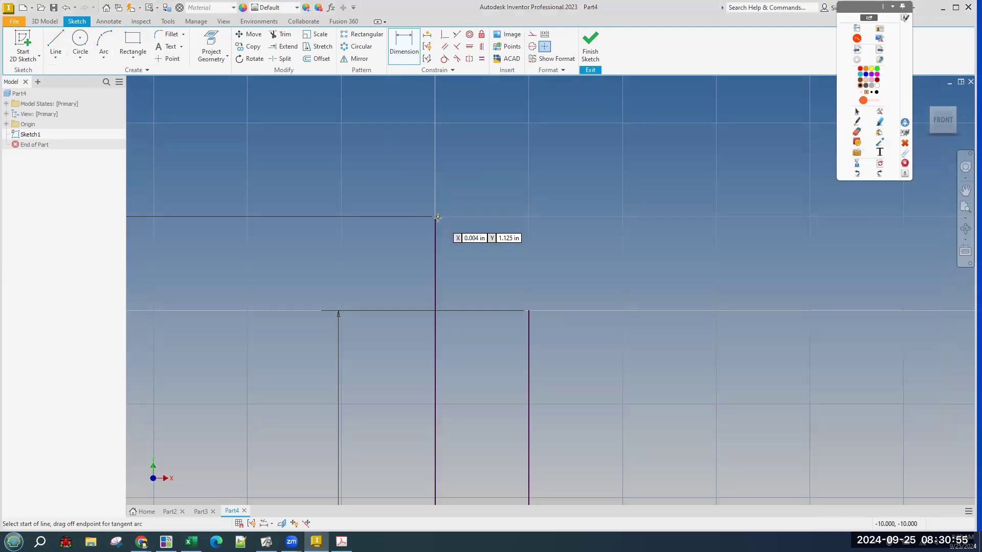
Draw a short horizontal line from the top corner of the 1.125 line.
scroll(621, 196, "down", 5)
scroll(621, 197, "up", 3)
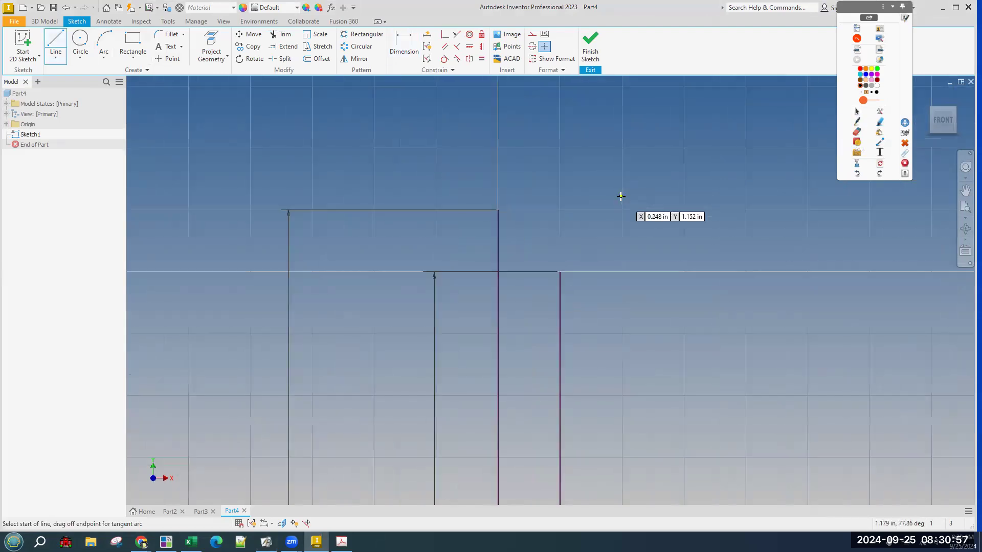
left_click(505, 211)
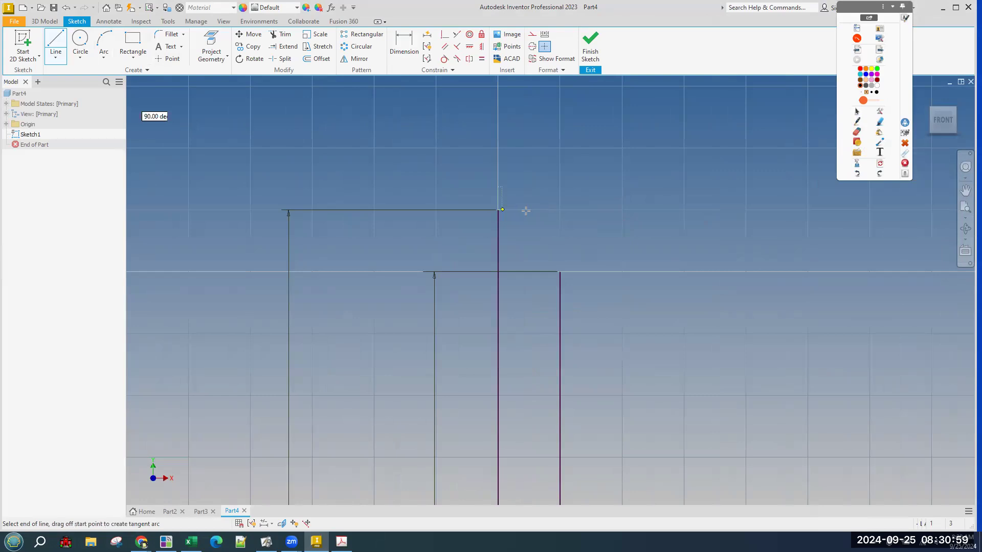
right_click(535, 167)
left_click(568, 167)
Dimension the new top line as .25/2, giving .125.
key("d")
left_click(521, 212)
left_click(446, 153)
type(".2")
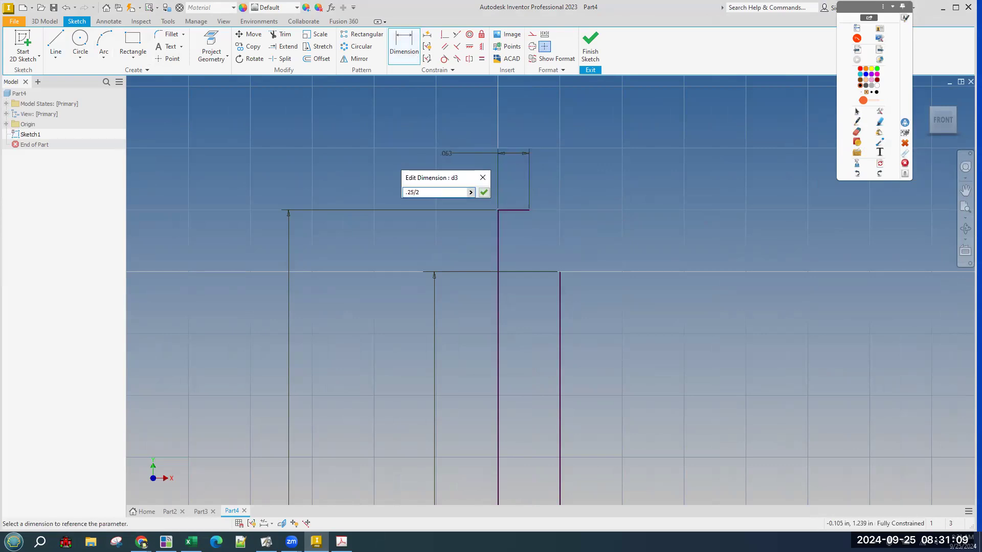
type("5/2")
key("Return")
scroll(558, 248, "up", 2)
scroll(558, 248, "up", 3)
scroll(576, 273, "down", 3)
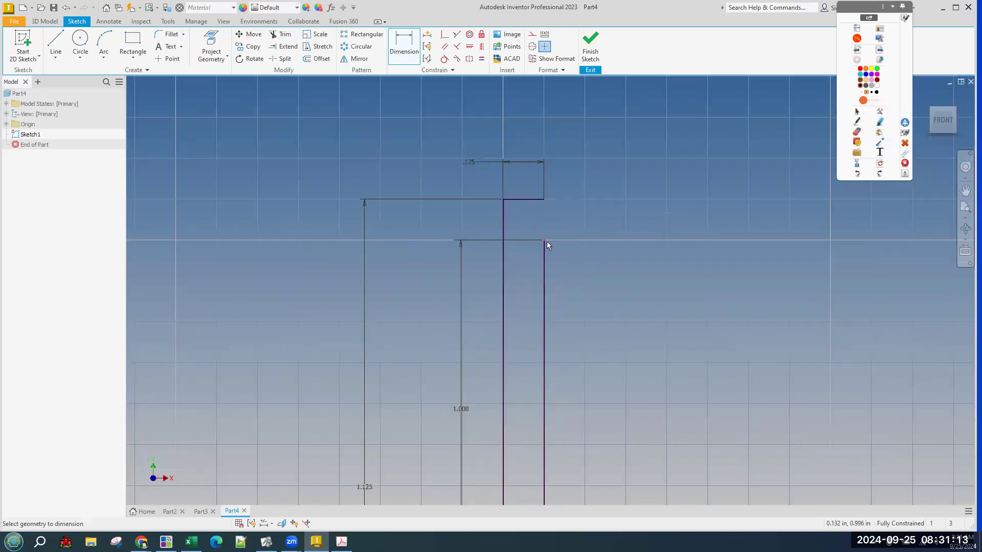
key("alt+Tab")
key("alt+Tab")
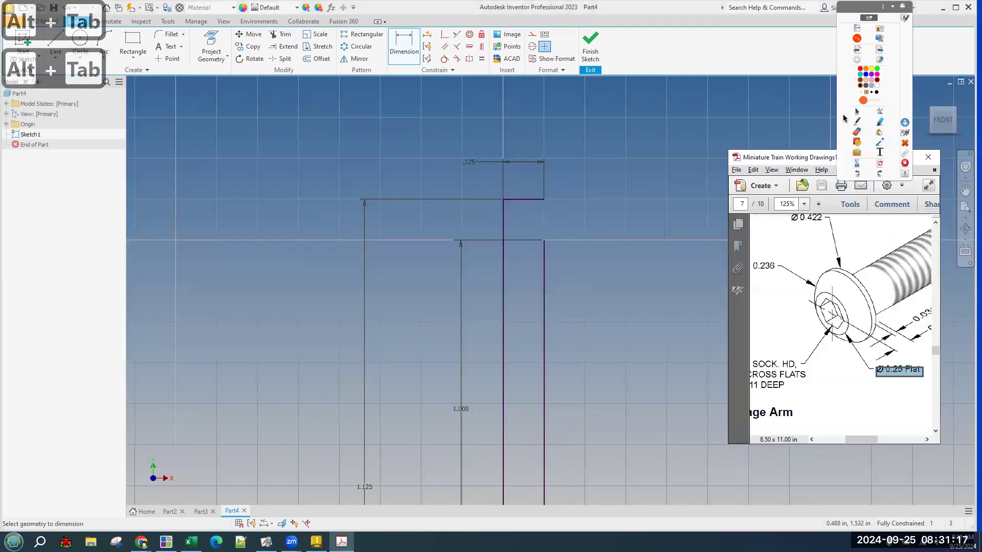
Mark the step line on the sketch and the thread edge on the PDF, then clear the ink.
left_click(857, 123)
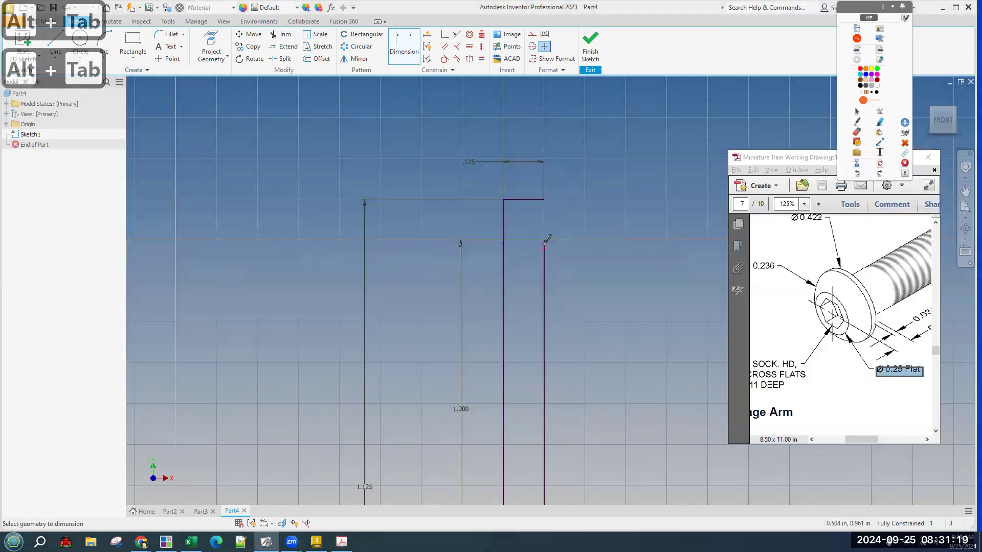
left_click_drag(577, 240, 541, 240)
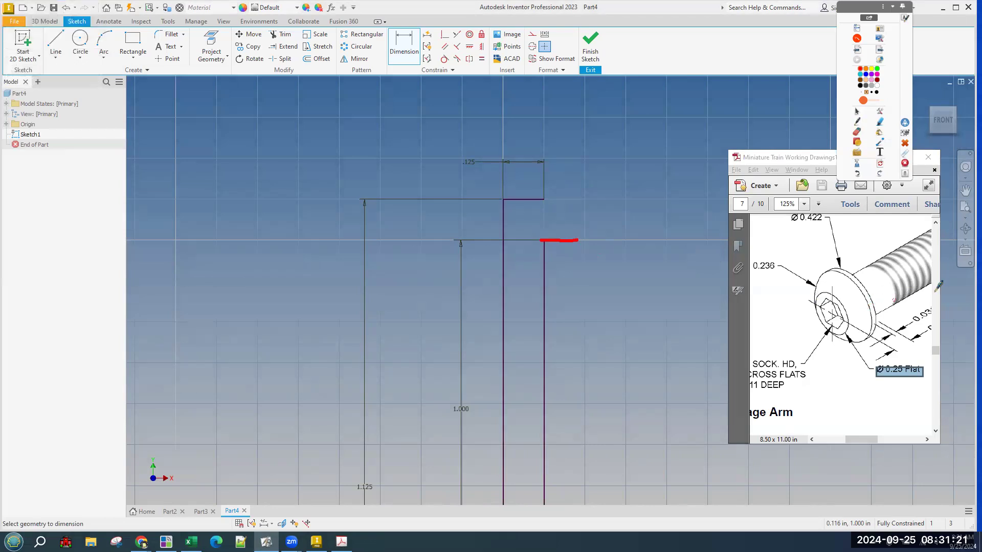
mouse_move(923, 290)
left_mouse_down()
mouse_move(869, 307)
mouse_move(882, 320)
left_mouse_up()
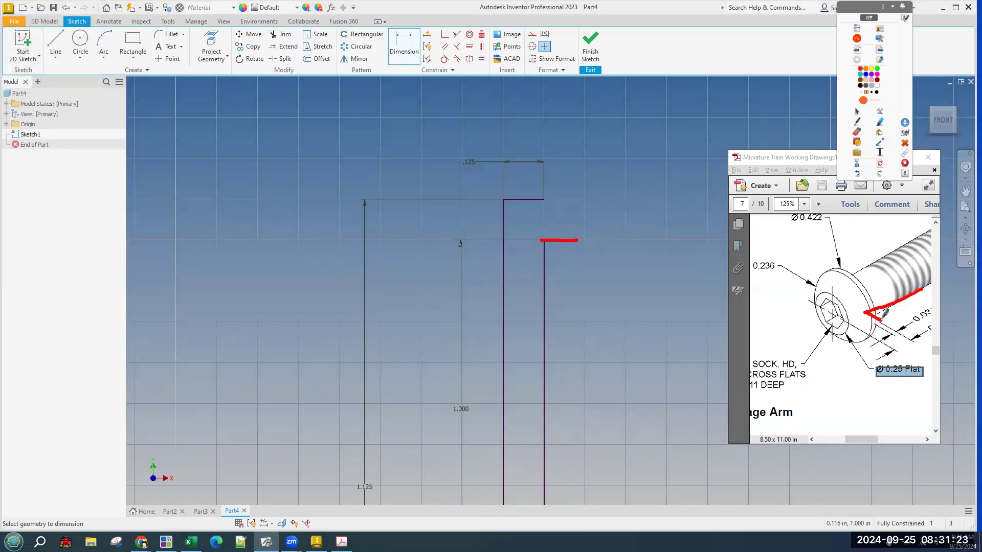
left_click(879, 164)
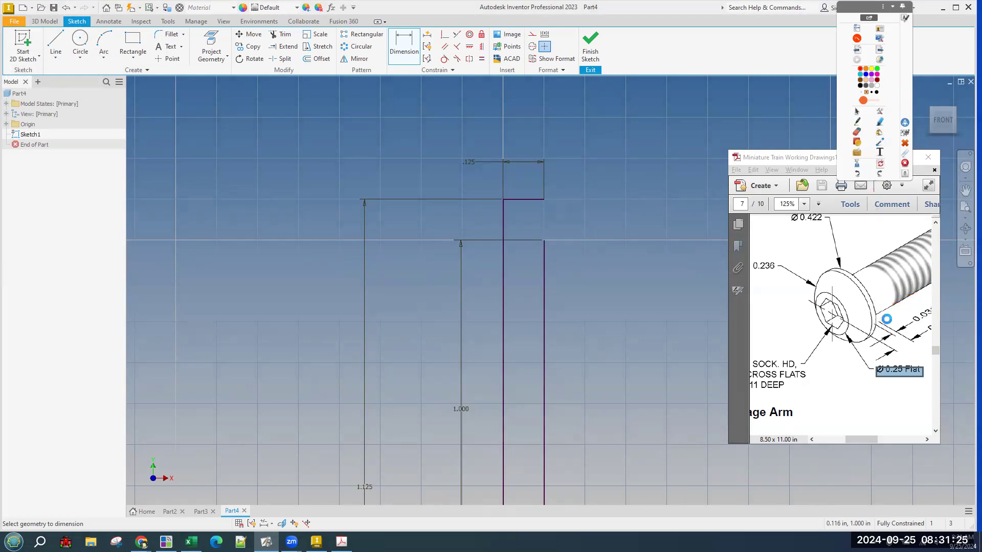
Mark up the step, domed head, 0.031 callout and 0.236 radius, then clear the ink.
left_click_drag(541, 244, 574, 243)
left_click_drag(878, 314, 874, 320)
left_click_drag(574, 247, 572, 233)
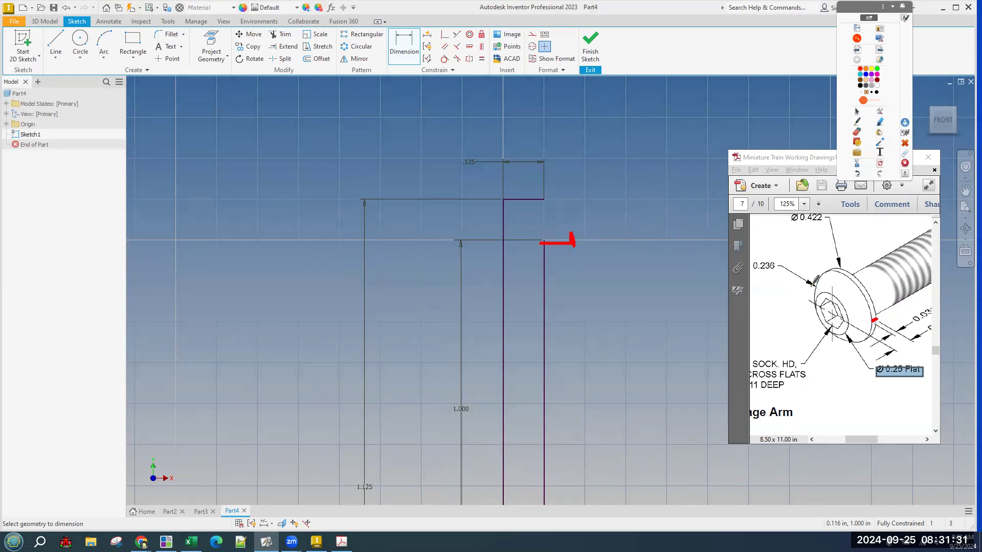
mouse_move(917, 314)
left_mouse_down()
mouse_move(904, 309)
mouse_move(928, 327)
mouse_move(899, 308)
left_mouse_up()
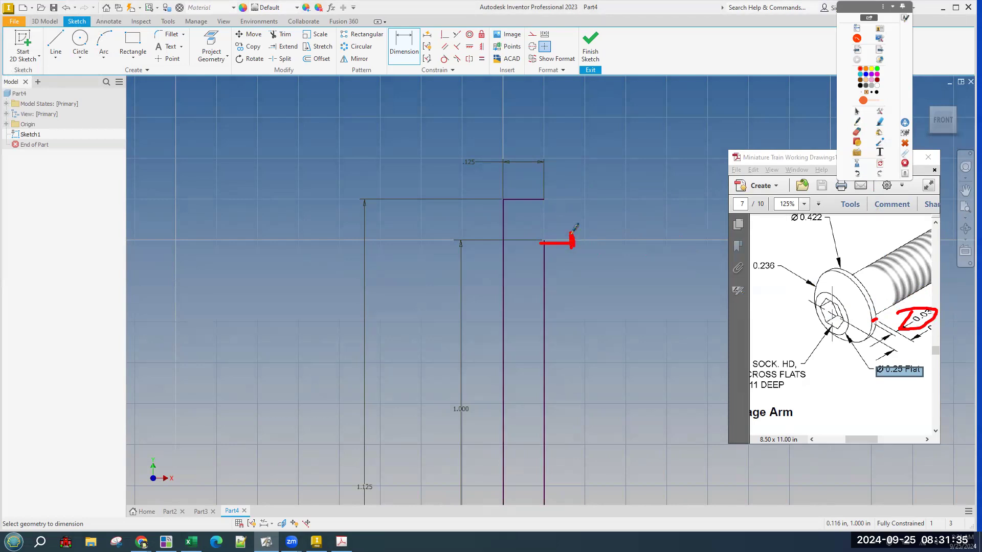
left_click_drag(572, 231, 546, 205)
mouse_move(773, 249)
left_mouse_down()
mouse_move(767, 281)
mouse_move(777, 265)
left_mouse_up()
left_click_drag(837, 303, 836, 330)
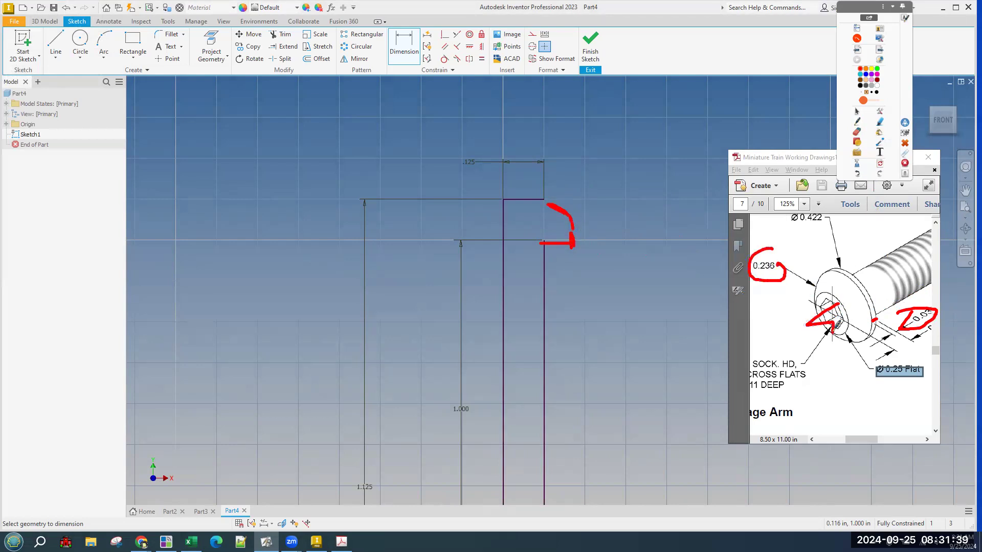
left_click(879, 163)
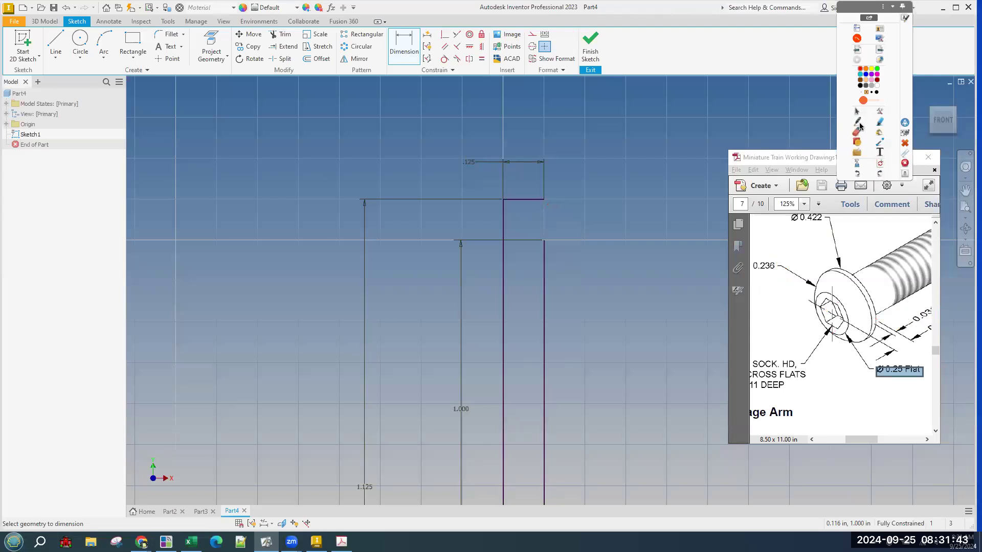
Maximize the Acrobat window and enlarge the Axle Peg drawing to 198%.
left_click_drag(567, 239, 574, 242)
left_click(858, 113)
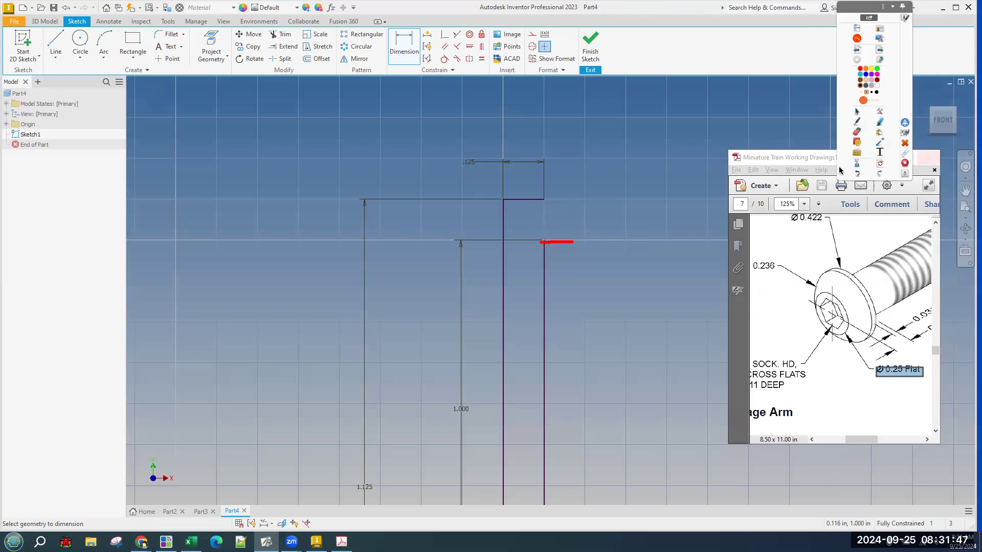
left_click(803, 157)
left_click_drag(803, 157, 732, 176)
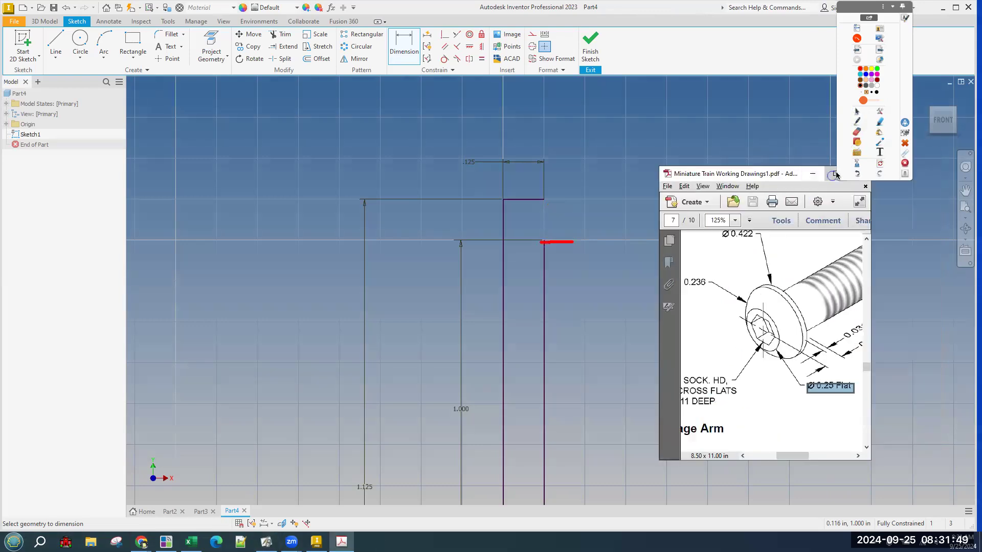
left_click(834, 176)
scroll(767, 205, "up", 3)
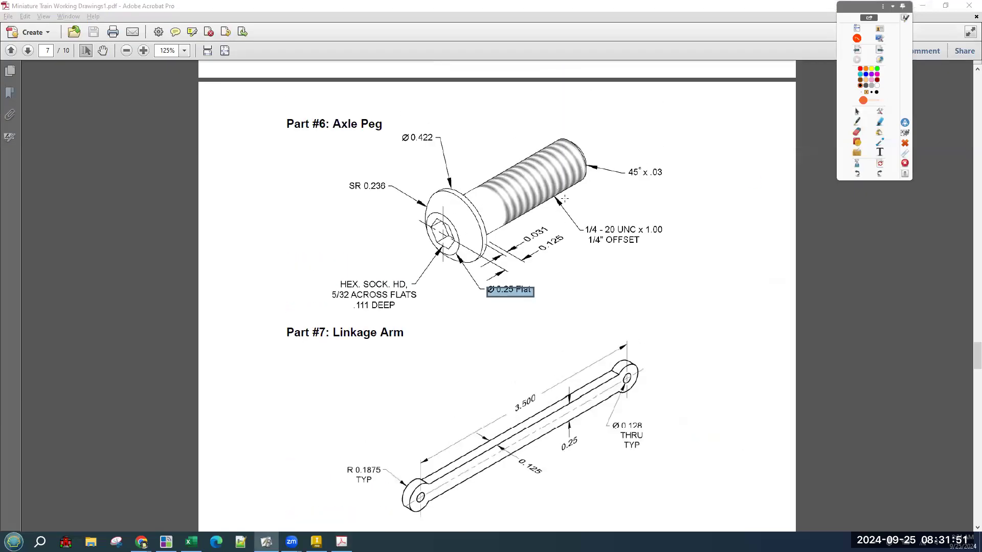
left_click(721, 234)
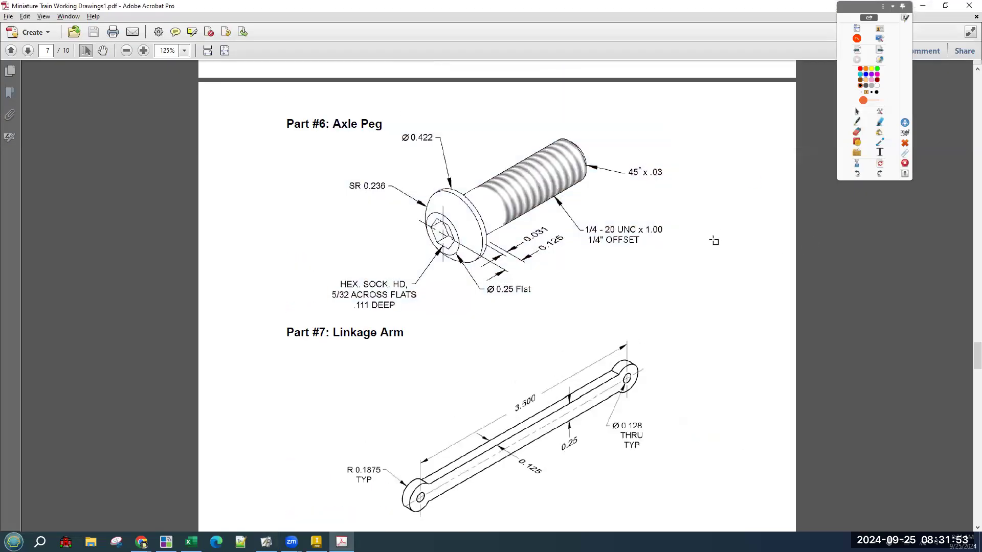
scroll(714, 240, "up", 3, "ctrl")
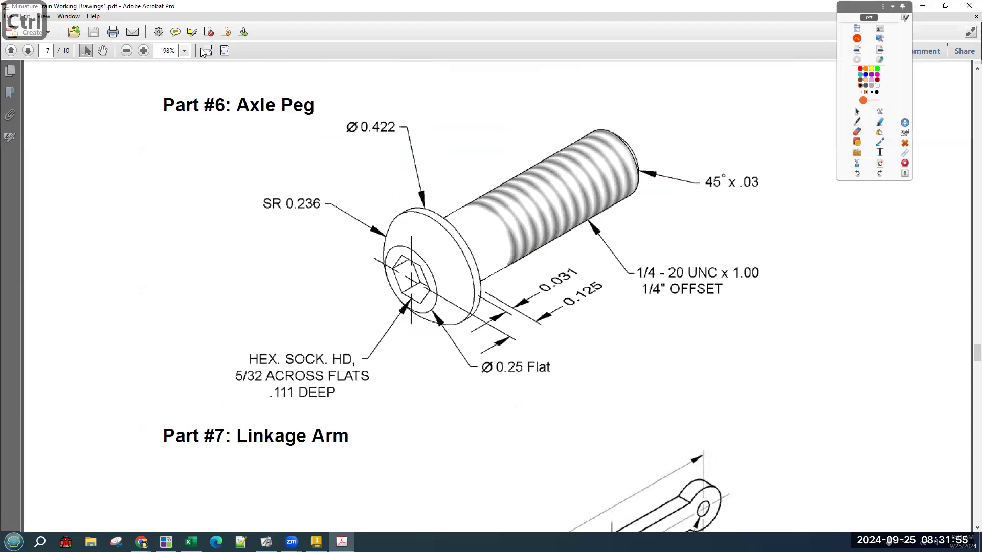
Mark the Ø0.422 head diameter on the drawing, then clear the ink.
left_click(857, 123)
left_click_drag(352, 145, 435, 150)
left_click_drag(431, 209, 430, 332)
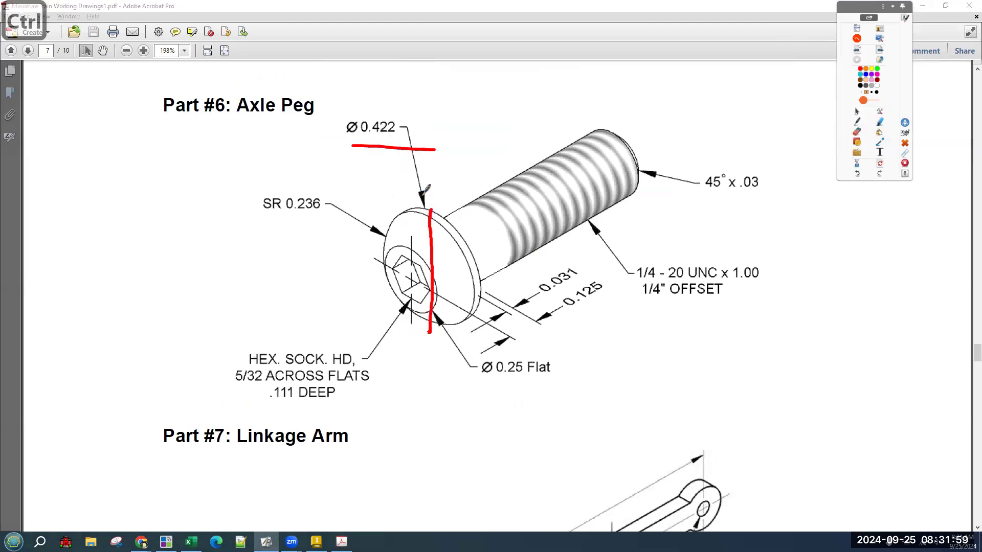
mouse_move(367, 88)
left_mouse_down()
mouse_move(357, 107)
mouse_move(365, 147)
left_mouse_up()
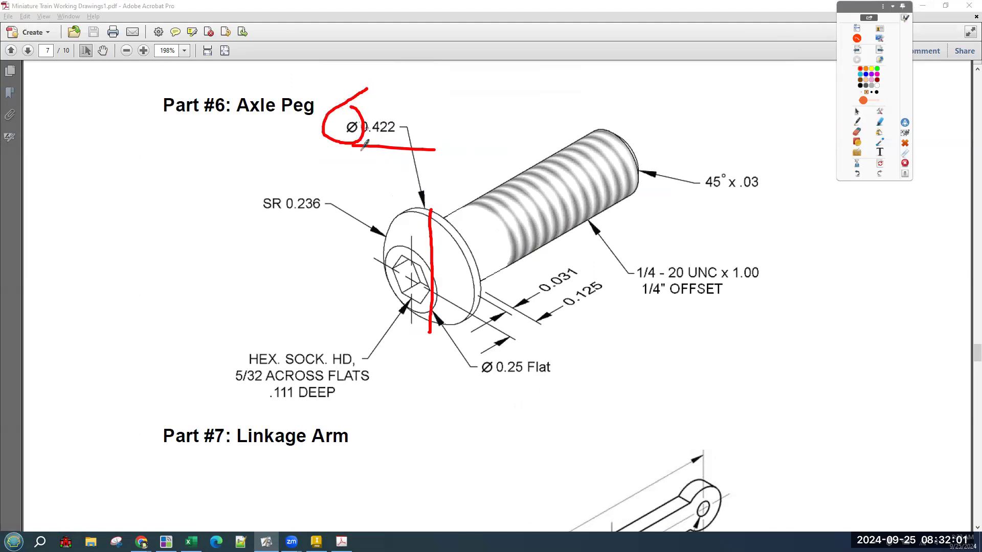
left_click(879, 164)
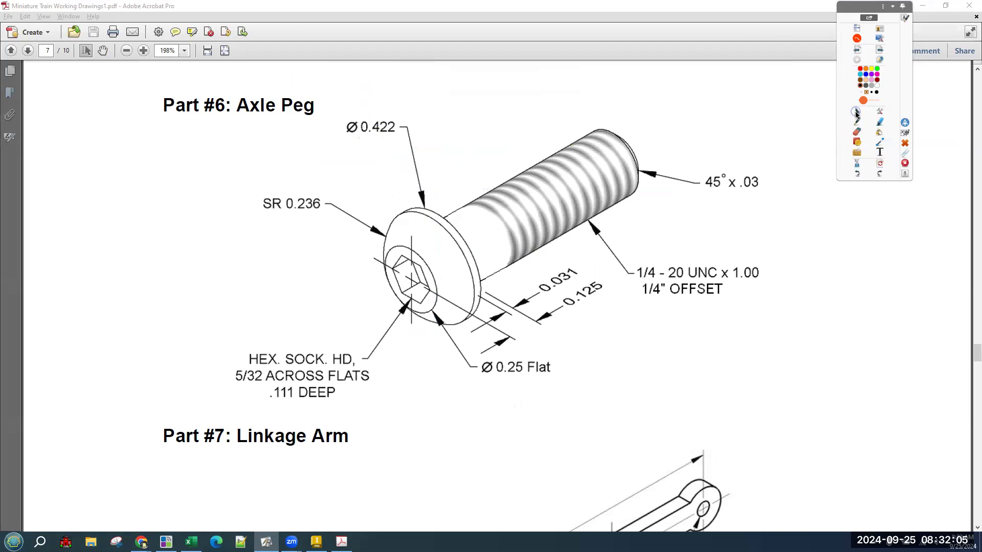
key("alt+Tab")
key("alt+Tab")
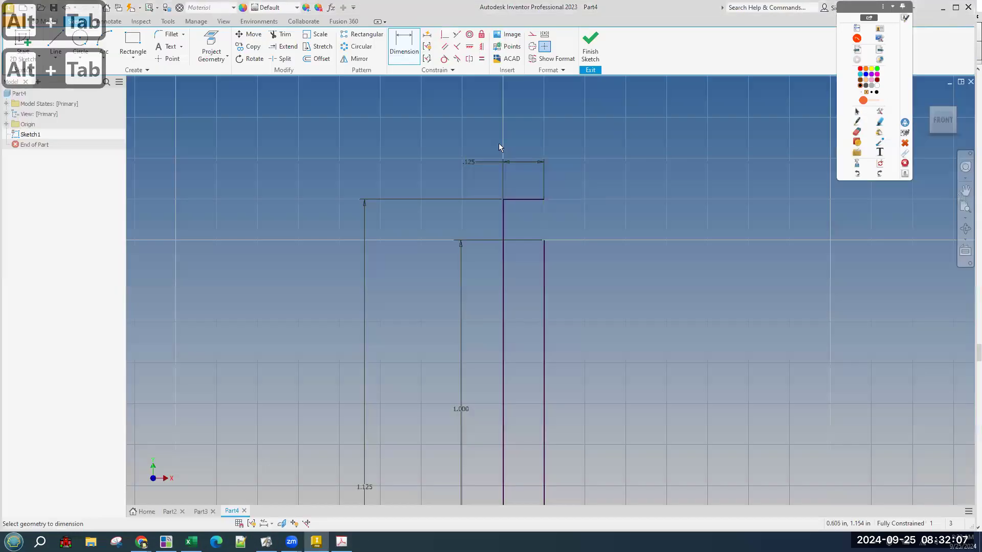
Draw a horizontal head line out from the top of the 1.000 line.
left_click(54, 43)
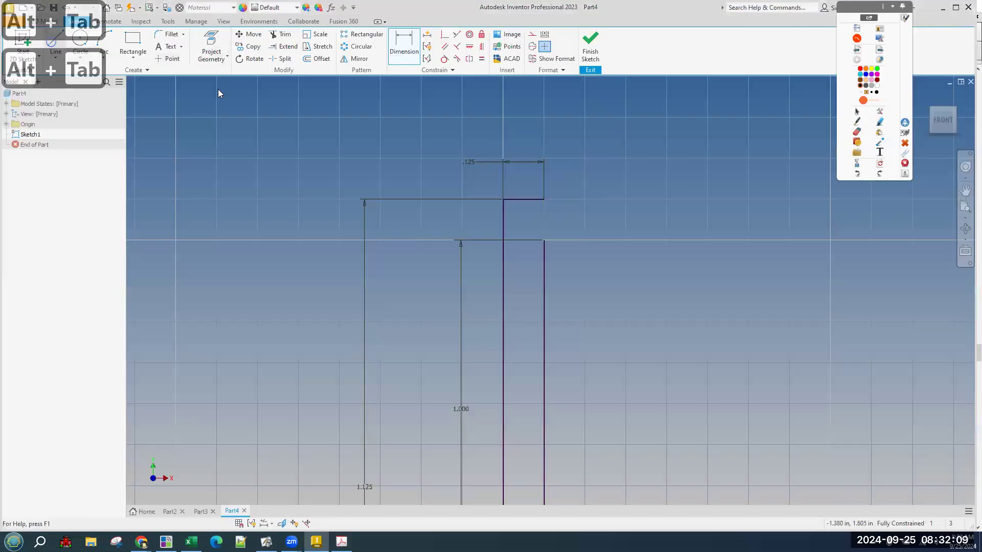
left_click(544, 240)
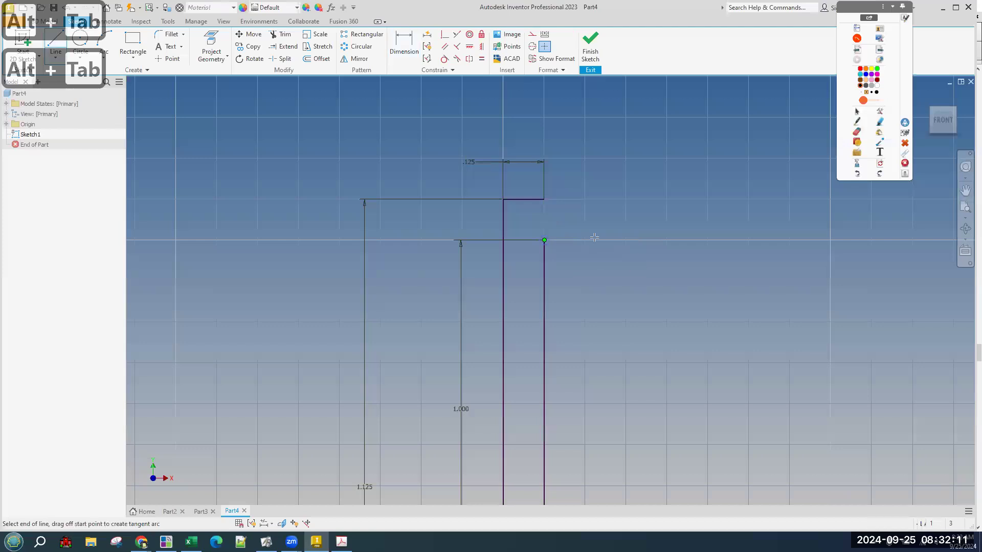
left_click(601, 240)
key("d")
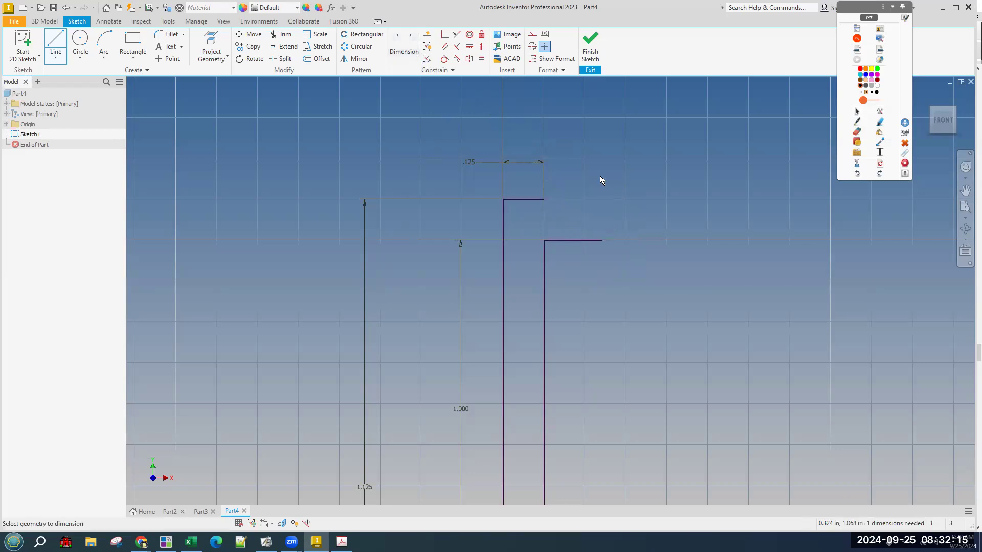
Sketch the head line's span in red ink, then clear the annotations.
left_click(856, 129)
mouse_move(606, 245)
left_mouse_down()
mouse_move(605, 232)
mouse_move(560, 245)
mouse_move(428, 241)
mouse_move(430, 228)
left_mouse_up()
mouse_move(430, 262)
left_mouse_down()
mouse_move(424, 277)
mouse_move(595, 275)
mouse_move(601, 293)
left_mouse_up()
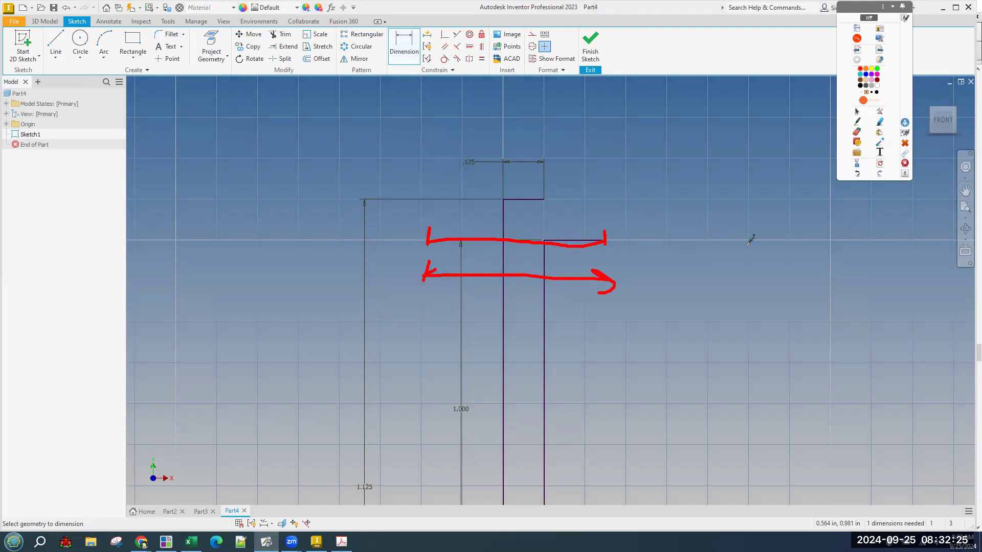
left_click(881, 164)
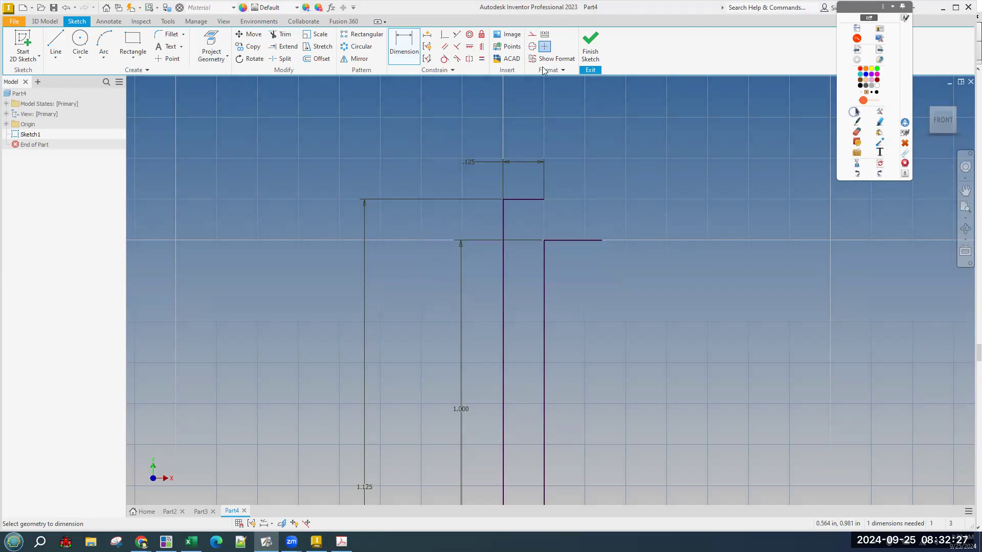
Dimension the head line's end from the centre line as .422/2, giving .211.
left_click(420, 52)
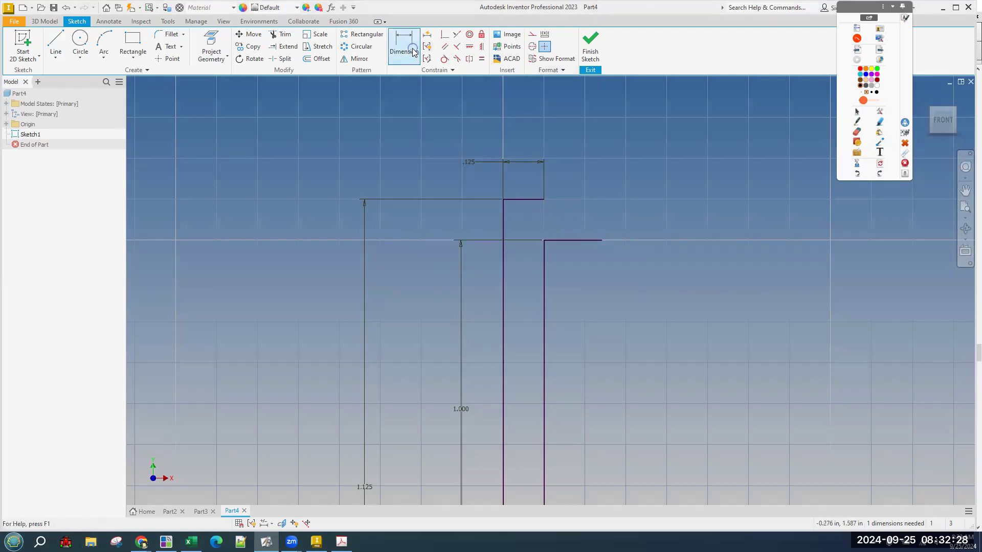
left_click(602, 240)
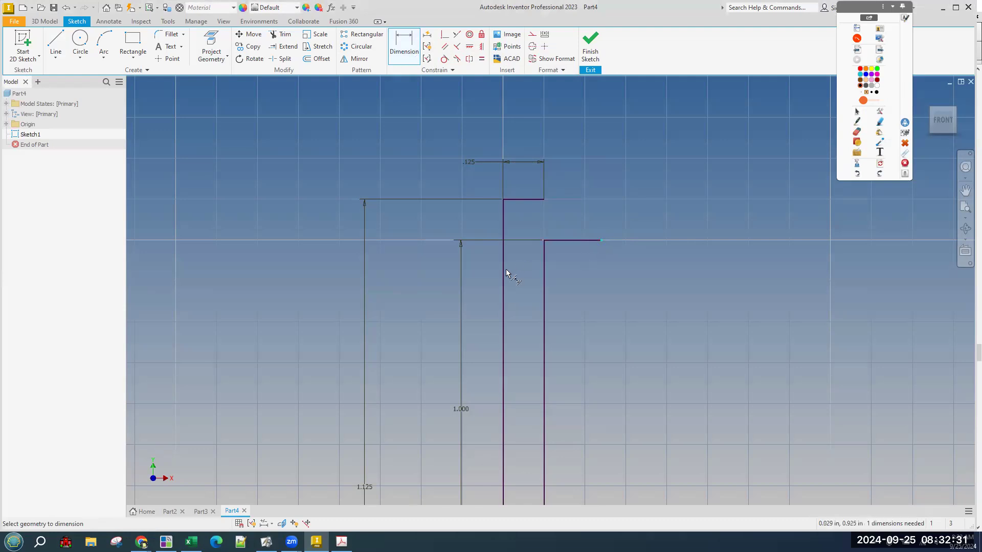
left_click(504, 271)
left_click(568, 277)
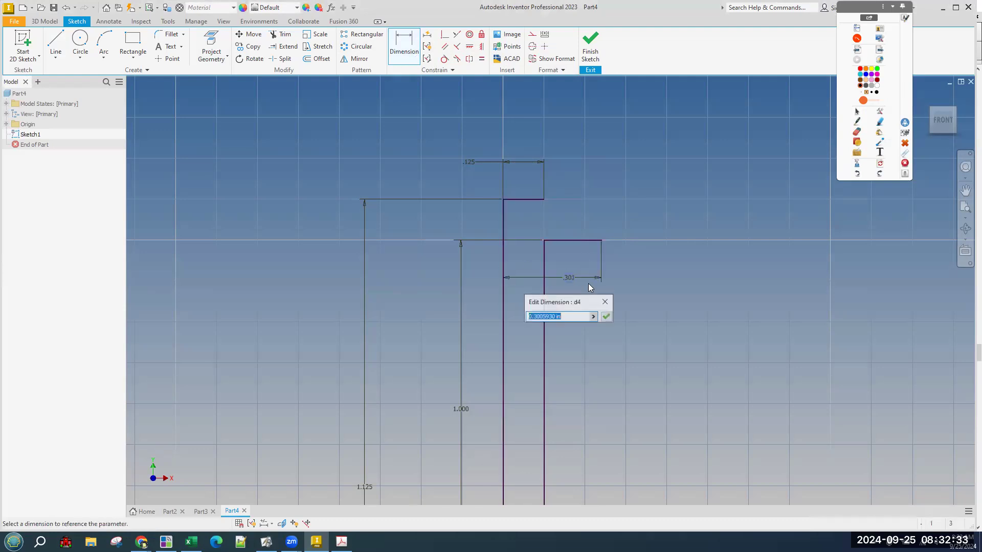
type(".422/2")
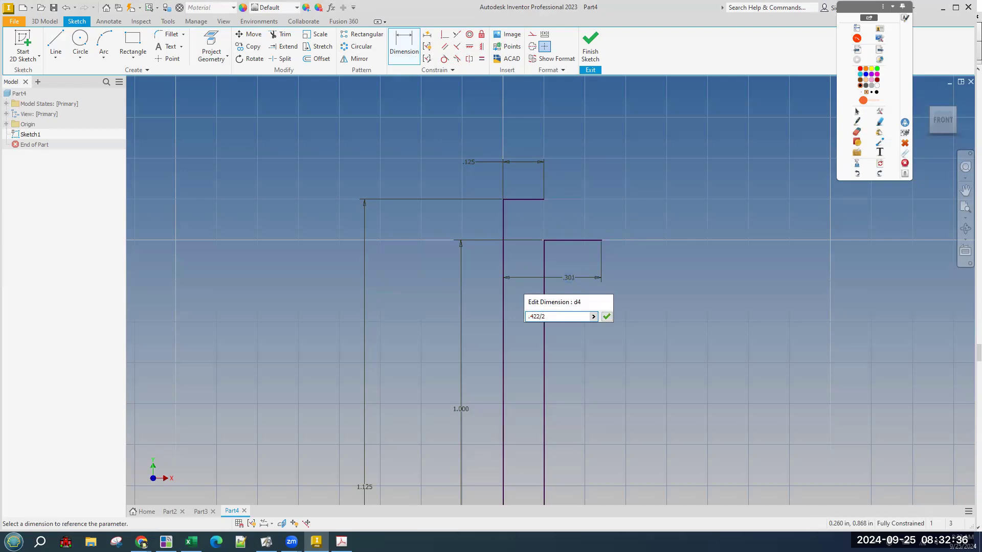
key("Return")
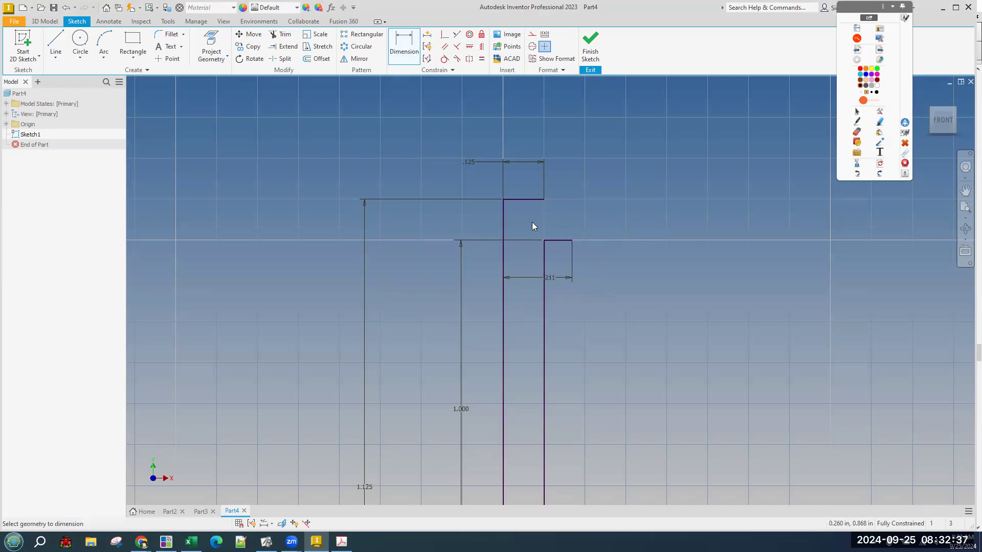
scroll(575, 228, "up", 3)
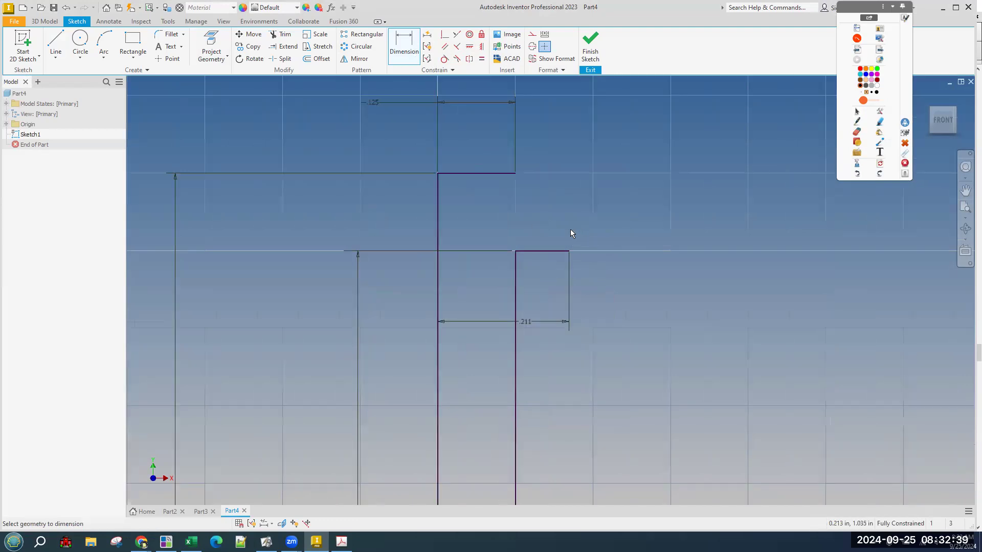
scroll(570, 229, "down", 2)
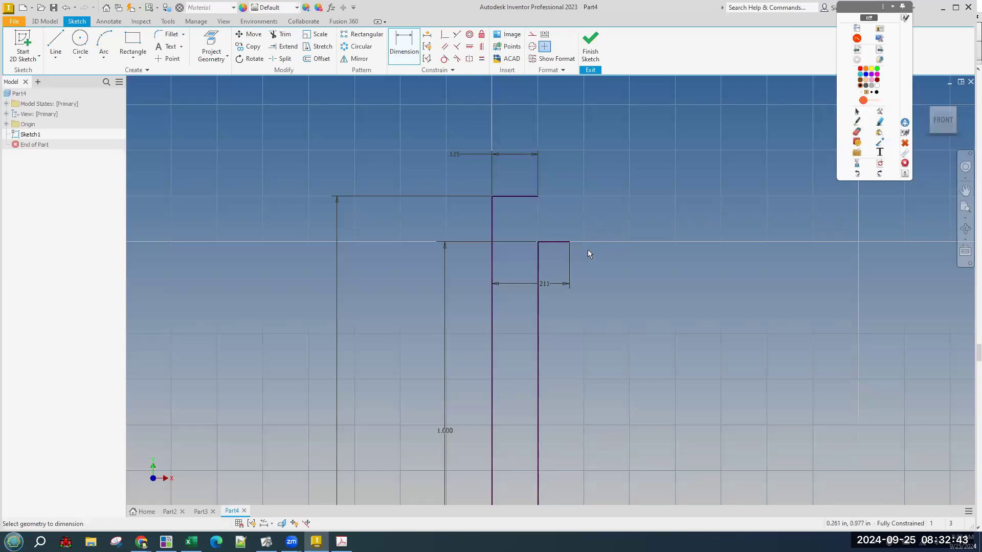
key("alt+Tab")
key("alt+Tab")
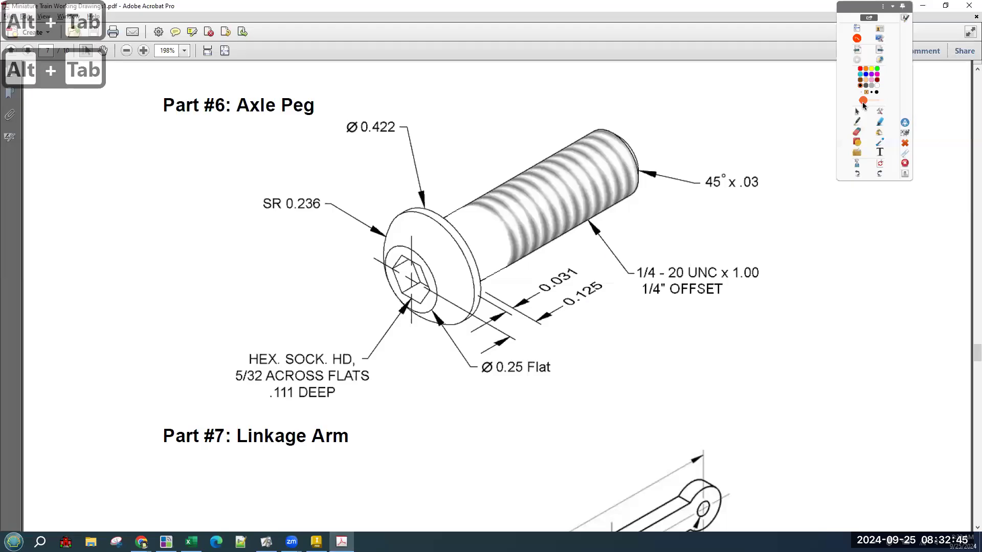
Circle the 0.031 head step dimension on the Axle Peg PDF, then clear the ink.
left_click(859, 122)
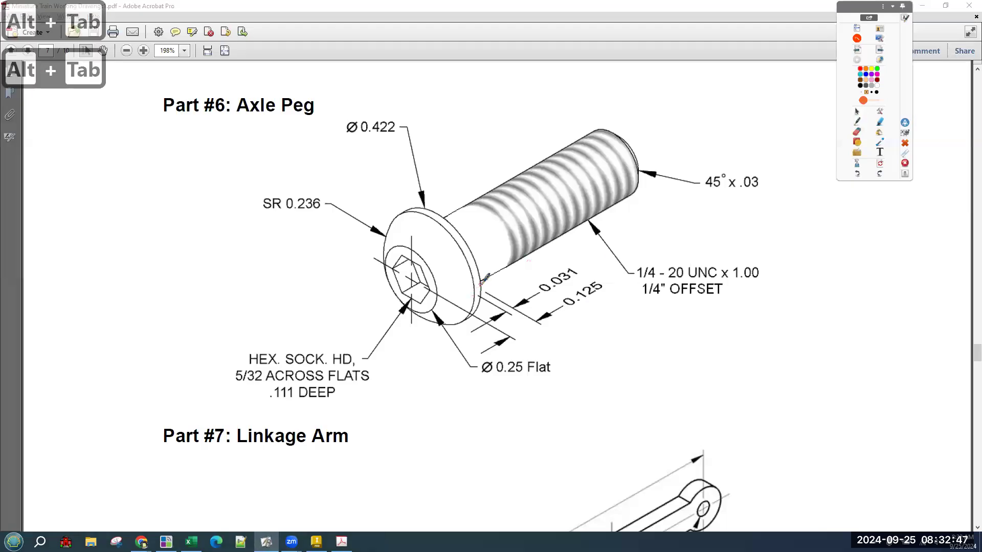
left_click_drag(479, 285, 469, 292)
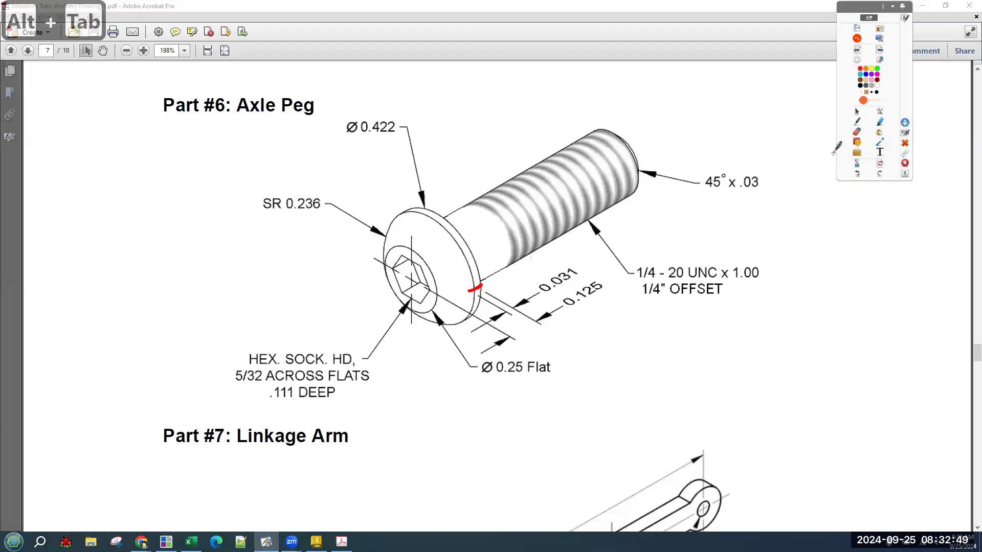
mouse_move(543, 277)
left_mouse_down()
mouse_move(527, 295)
mouse_move(583, 278)
mouse_move(558, 272)
left_mouse_up()
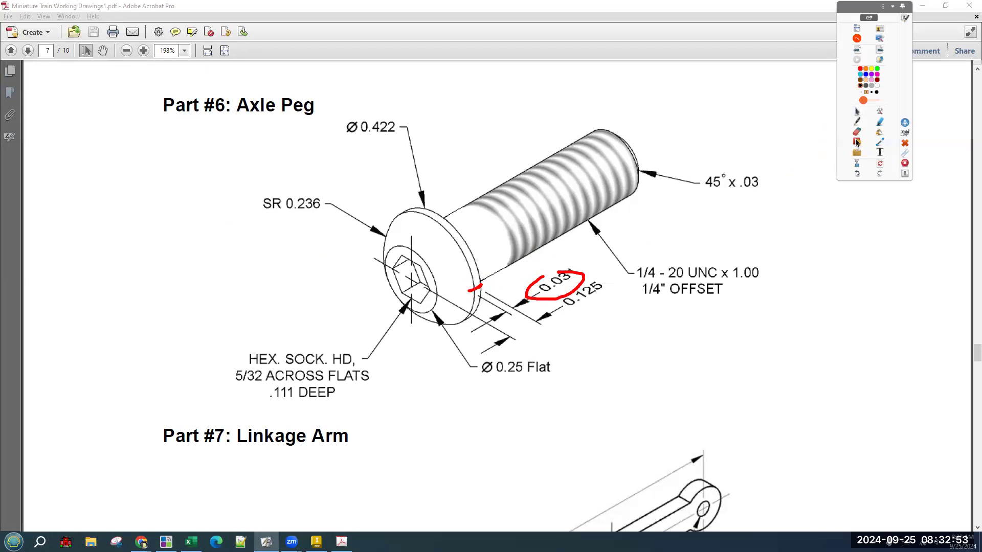
left_click(880, 163)
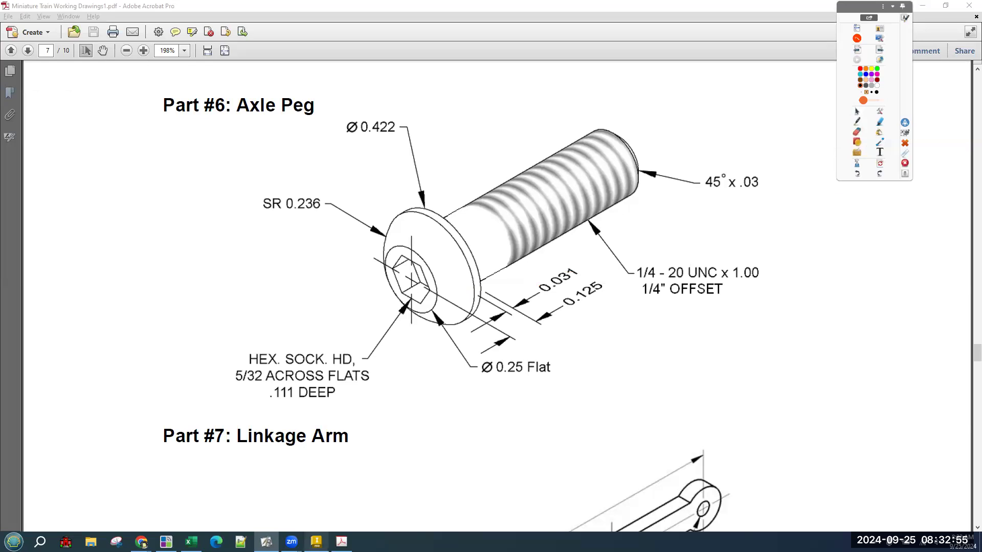
key("alt+Tab")
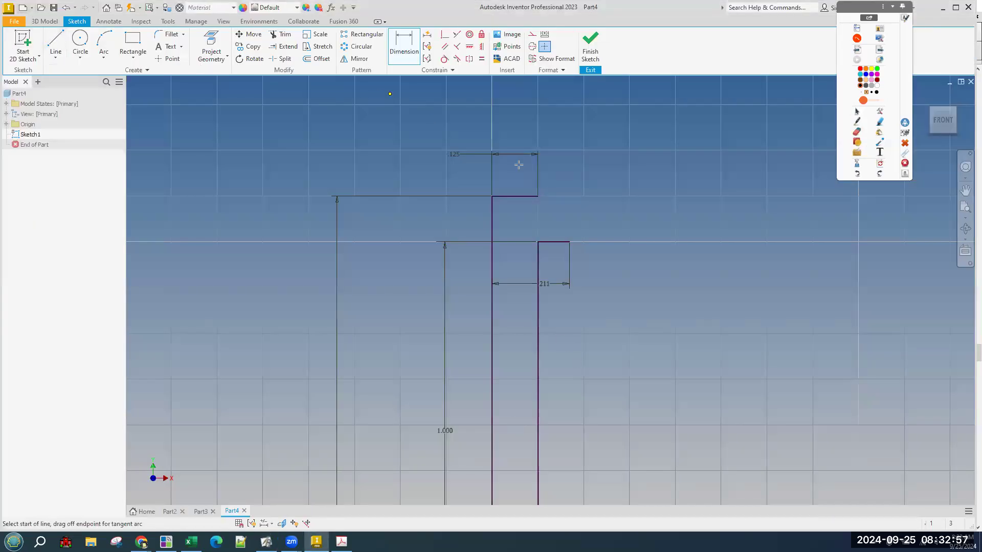
Draw a short vertical line up from the head line's end and dimension it .031.
left_click(570, 240)
left_click(570, 224)
scroll(570, 224, "up", 5)
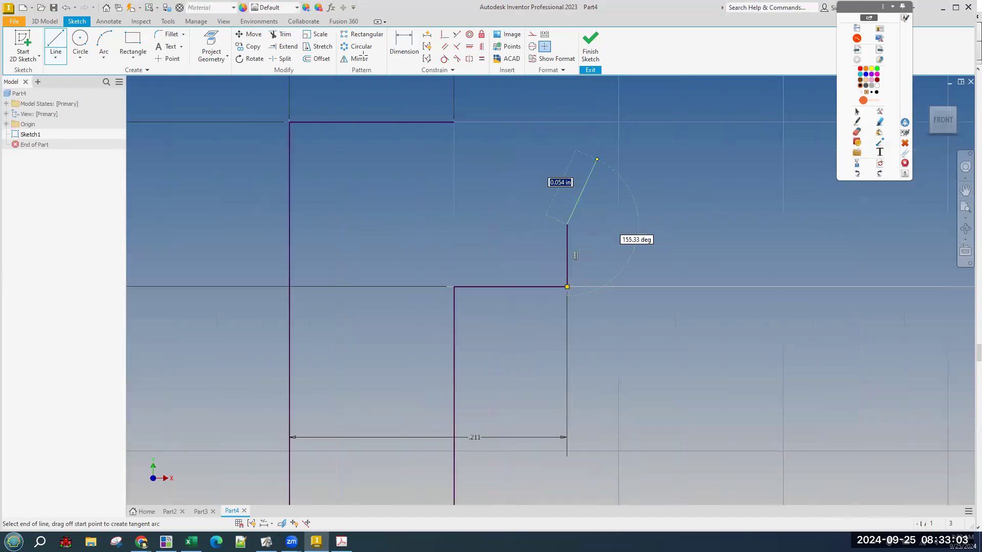
key("d")
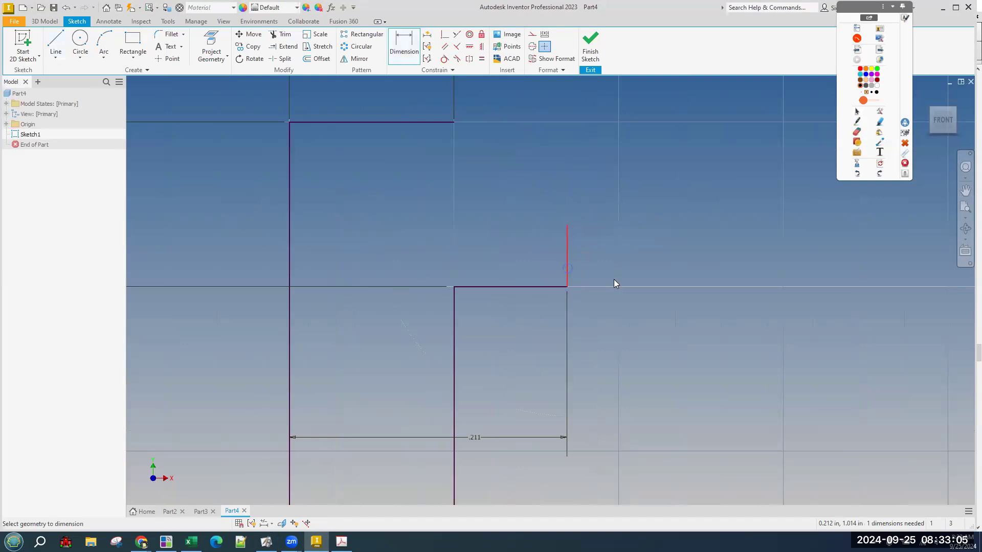
left_click(639, 343)
type(".031")
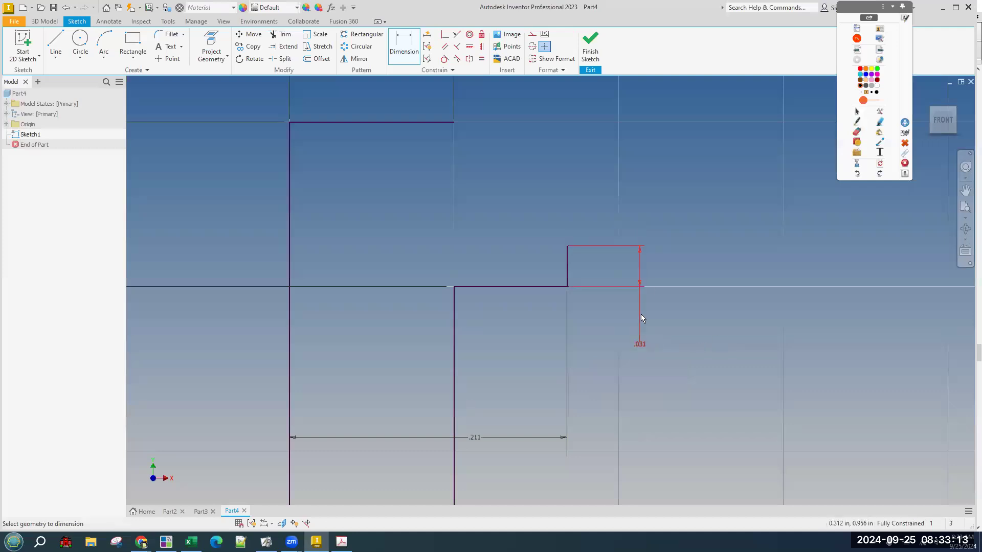
scroll(642, 205, "down", 2)
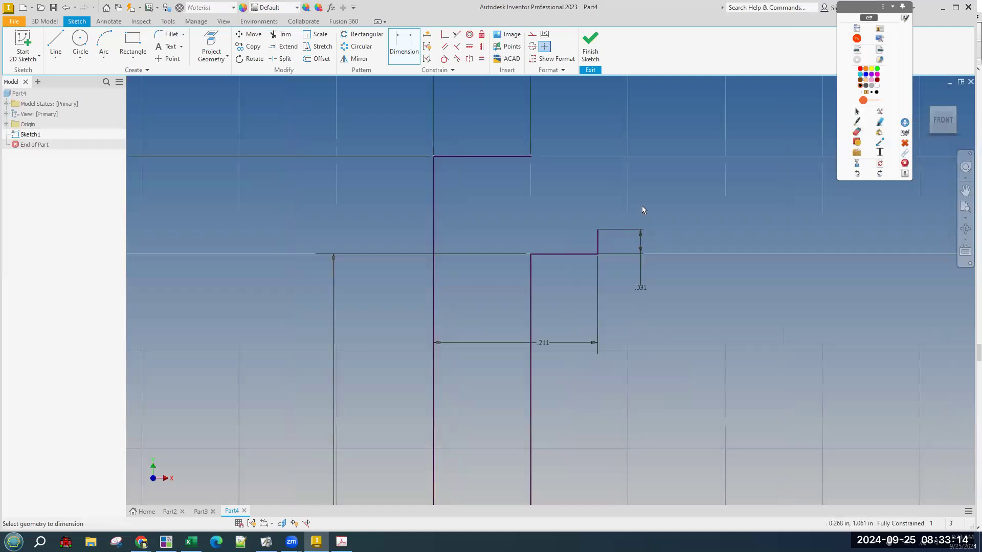
left_click(597, 249)
key("Escape")
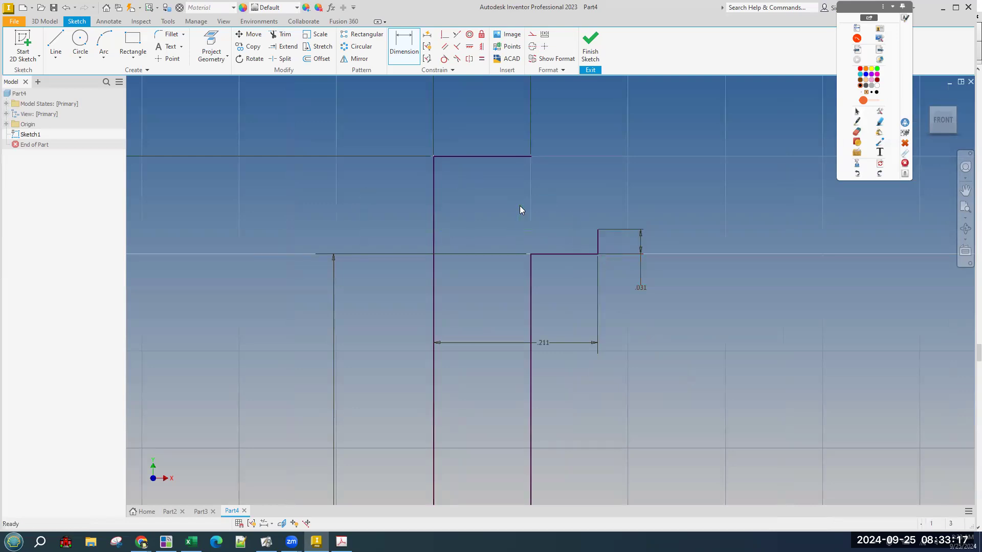
scroll(655, 203, "down", 3)
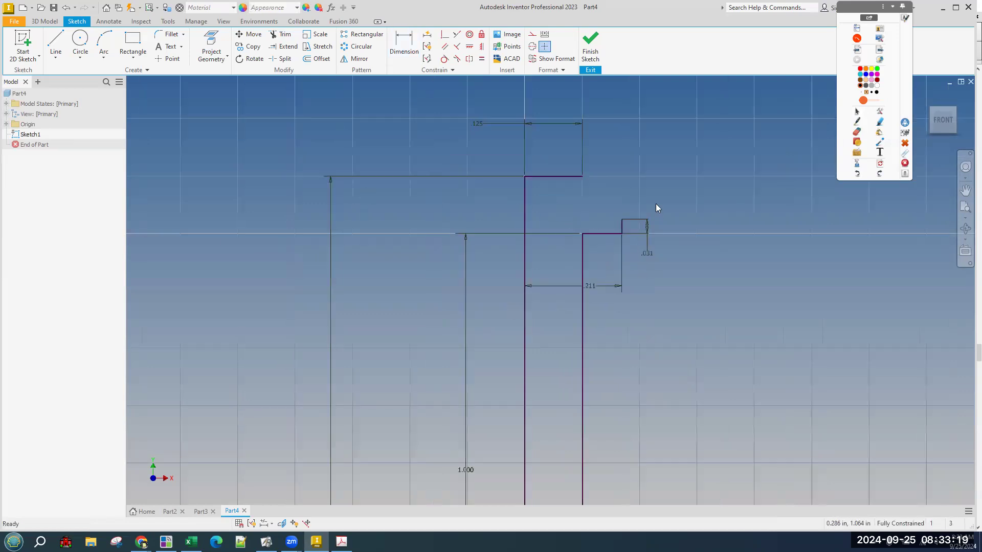
scroll(663, 290, "down", 2)
key("alt+Tab")
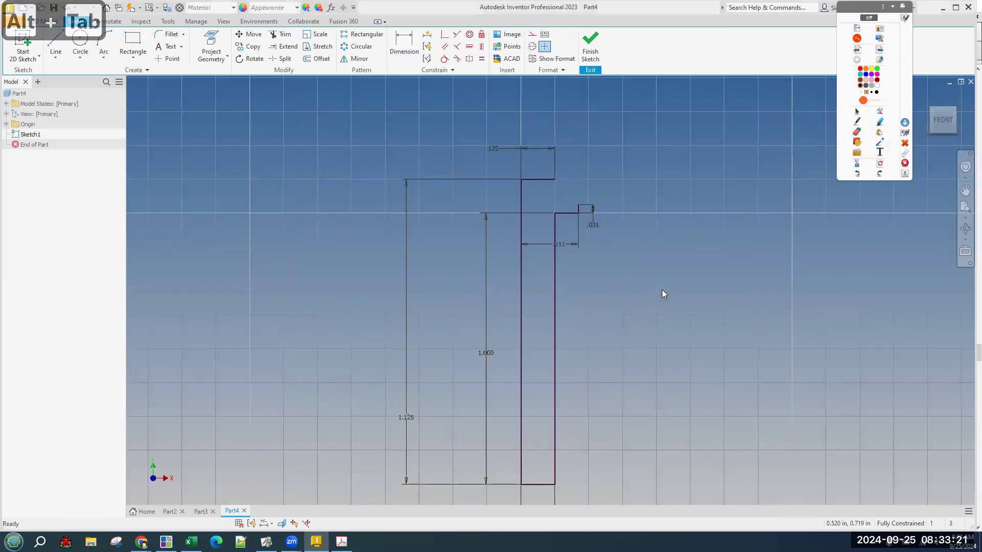
key("alt+Tab")
key("alt+Tab")
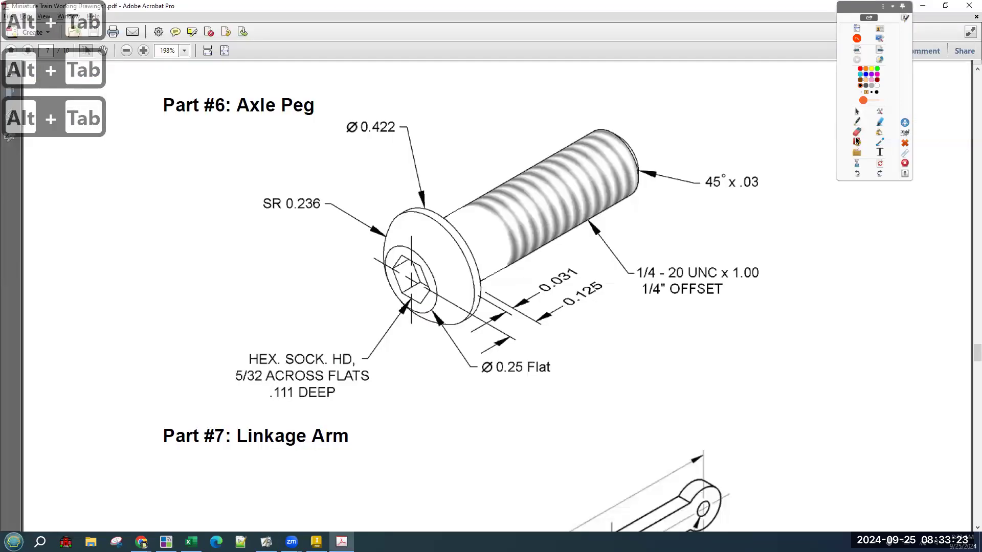
Circle and underline the SR 0.236 domed head radius, then clear the ink.
left_click(857, 123)
mouse_move(279, 187)
left_mouse_down()
mouse_move(254, 204)
mouse_move(343, 205)
mouse_move(266, 190)
left_mouse_up()
left_click_drag(398, 221, 392, 250)
left_click_drag(290, 210, 348, 201)
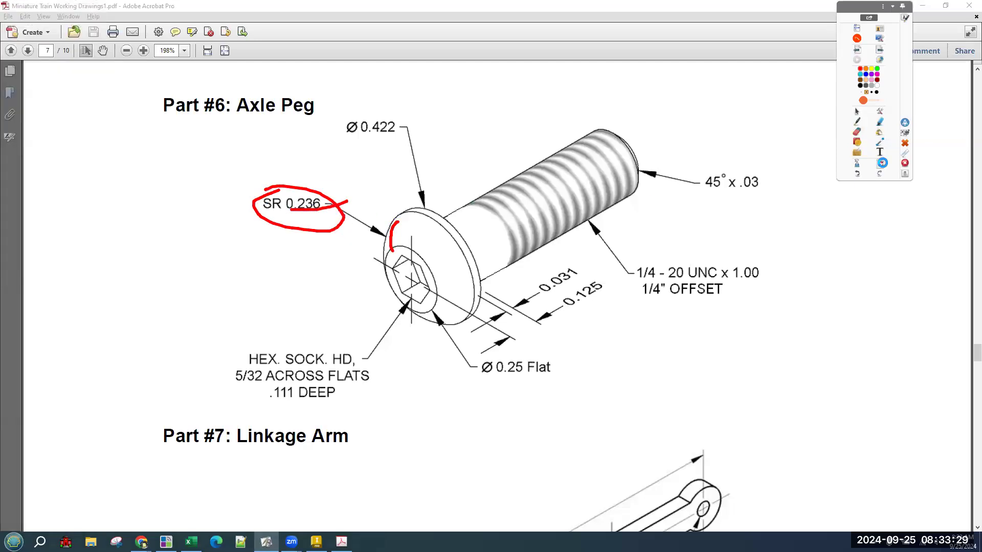
left_click(858, 111)
key("alt+Tab")
key("alt+Tab")
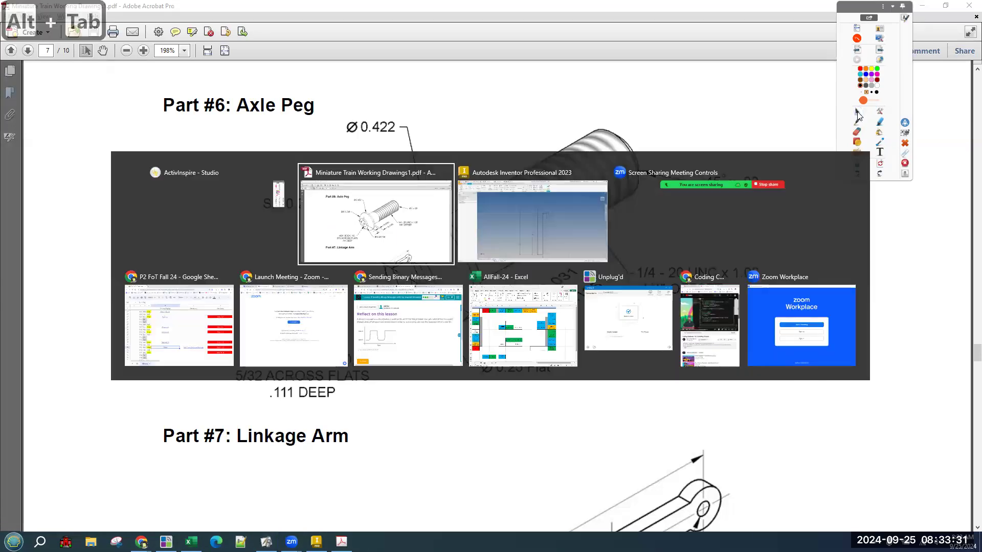
scroll(593, 194, "up", 2)
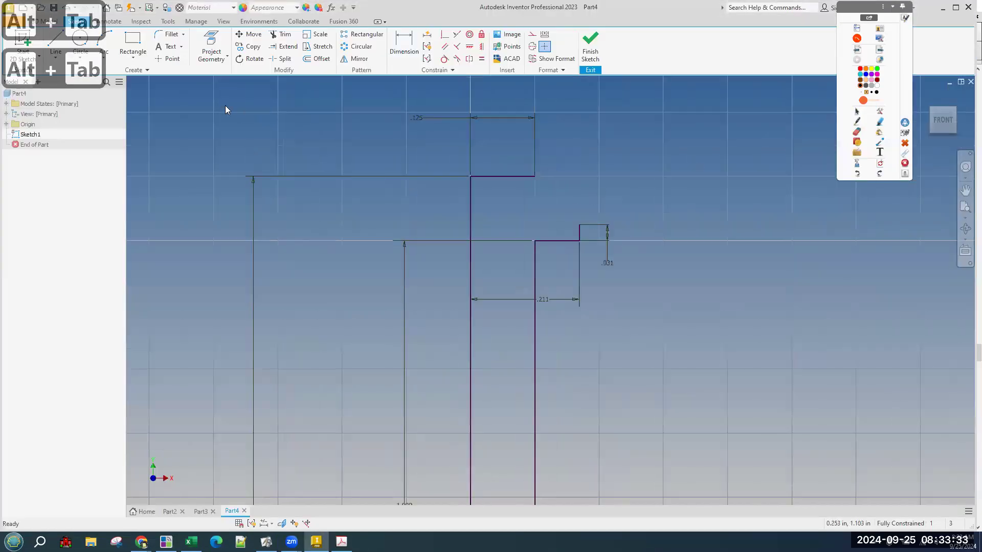
Place a three-point arc's endpoints at the top head corner and the .031 step's top corner.
left_click(103, 58)
left_click(103, 54)
left_click(103, 41)
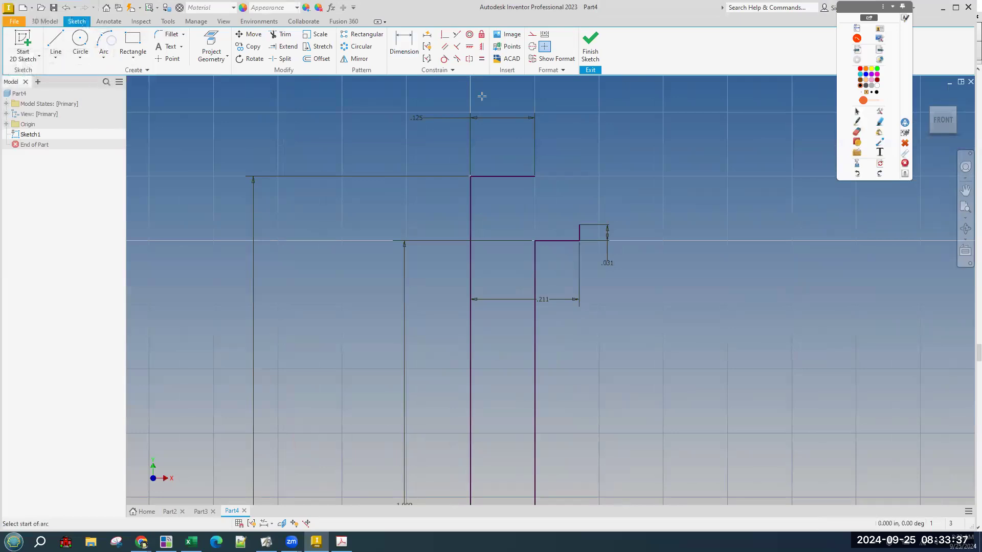
left_click(534, 176)
left_click(579, 224)
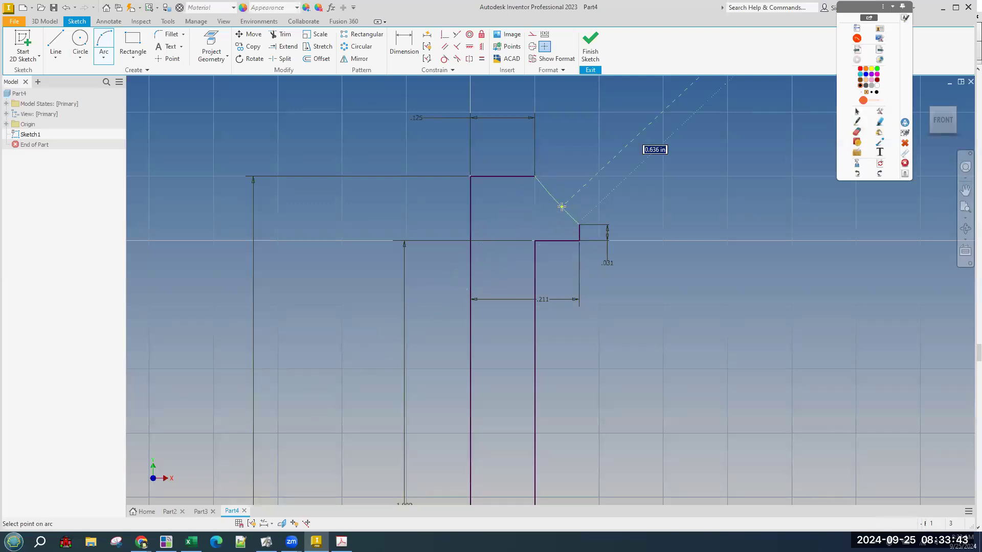
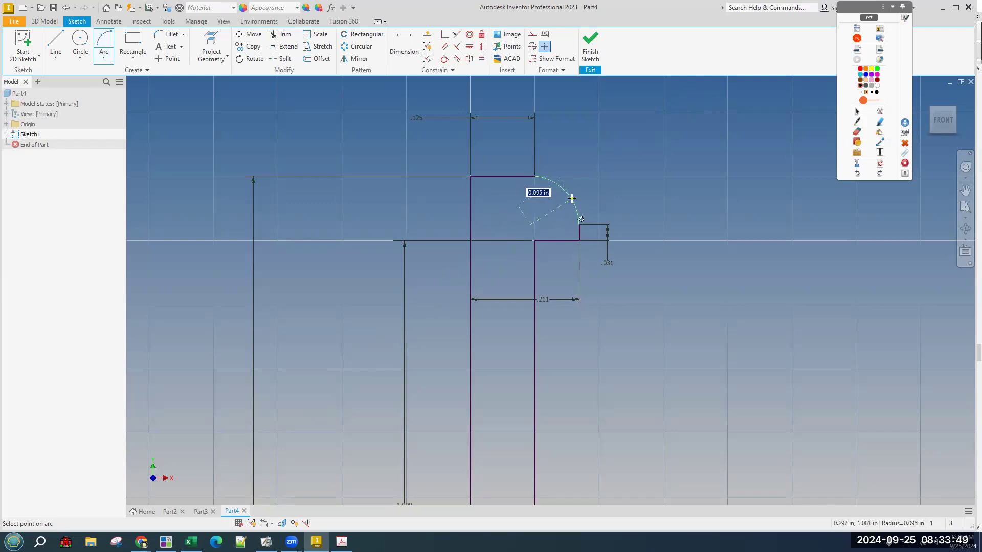
Try a three-point arc at the head corner twice, undoing each misplaced attempt.
left_click(574, 198)
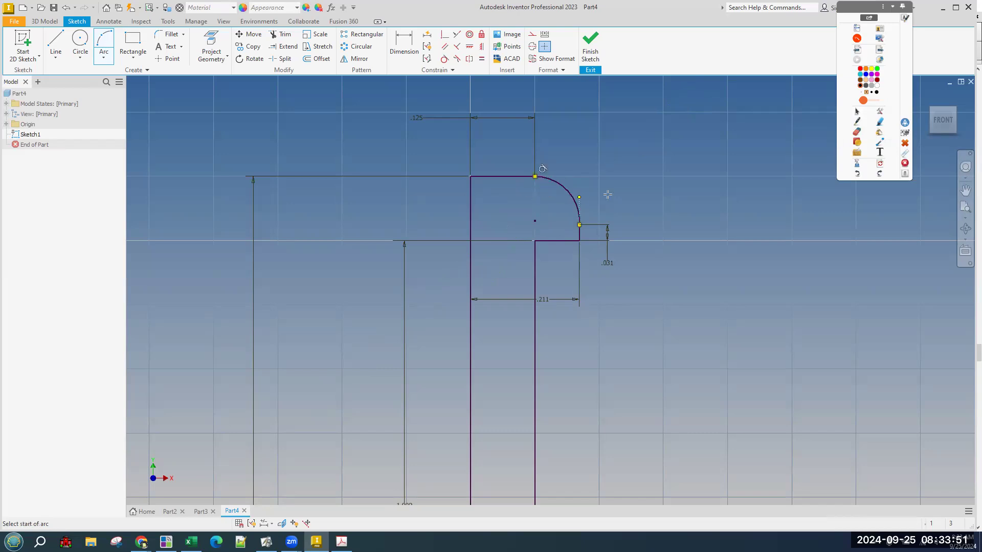
key("ctrl+z")
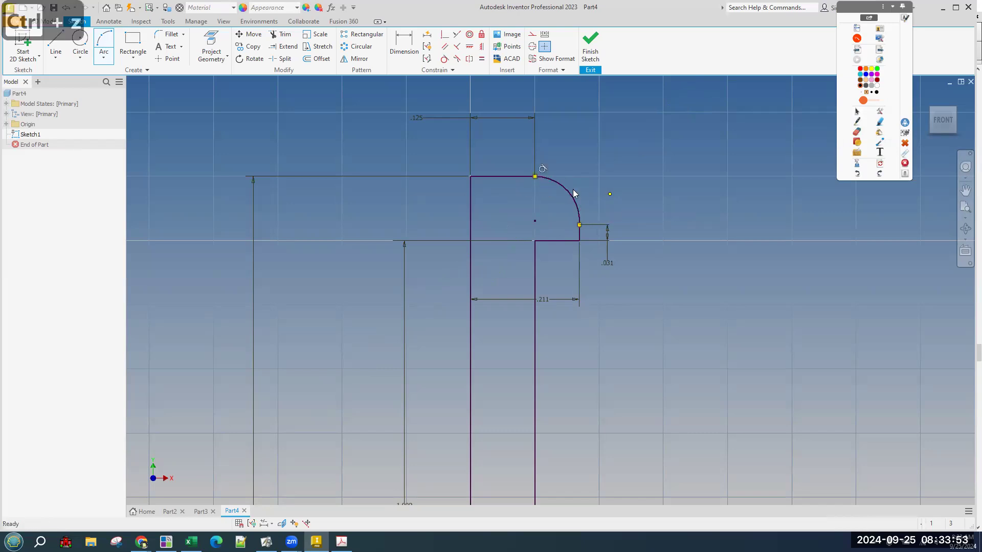
left_click(104, 44)
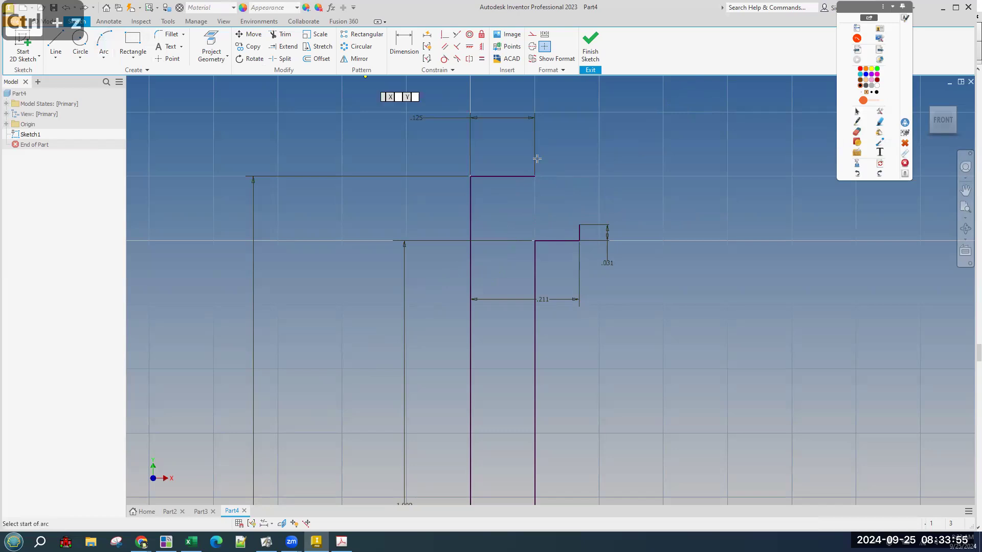
left_click(535, 177)
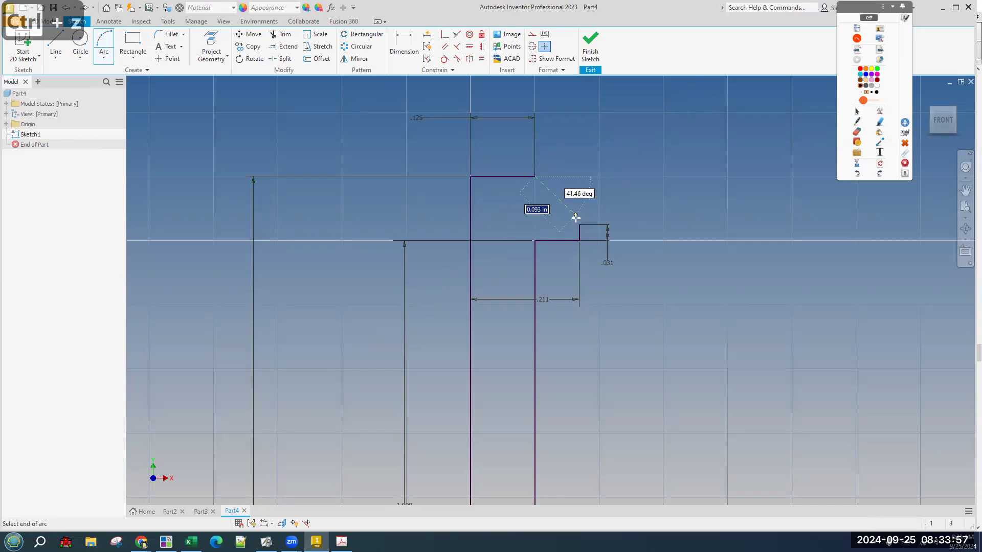
left_click(573, 219)
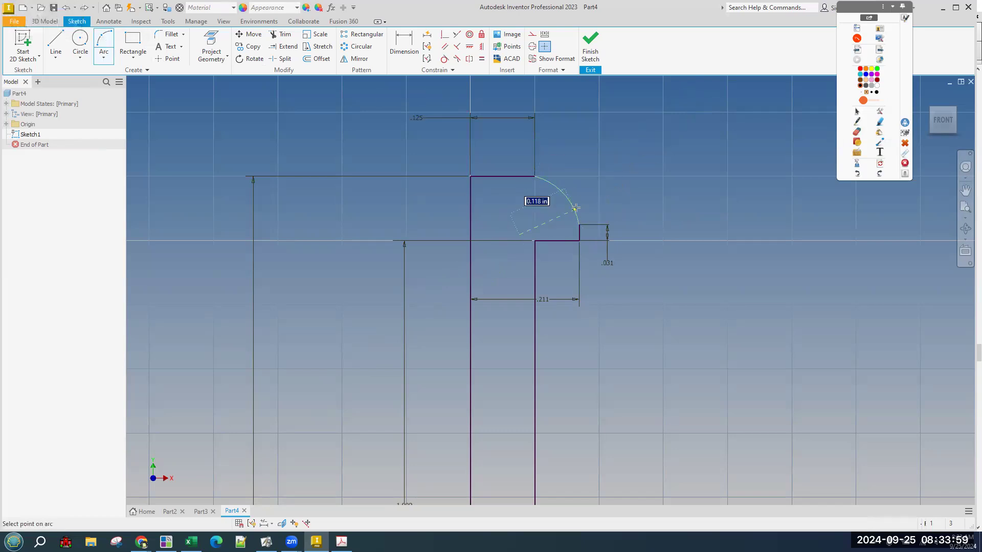
left_click(580, 208)
key("Escape")
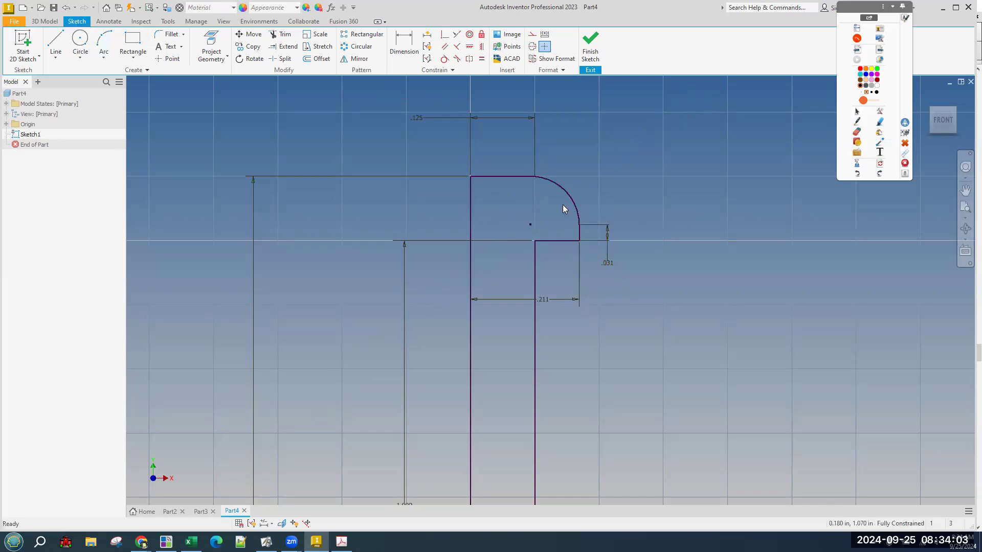
key("ctrl+z")
Redraw the three-point arc from the head's top corner to the step corner below.
scroll(545, 158, "up", 3)
key("a")
left_click(507, 164)
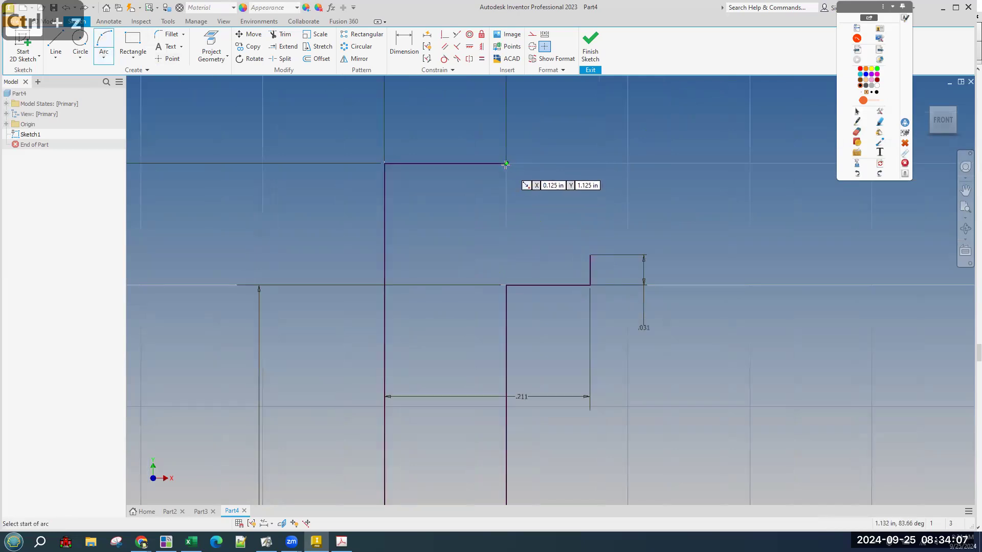
left_click(590, 255)
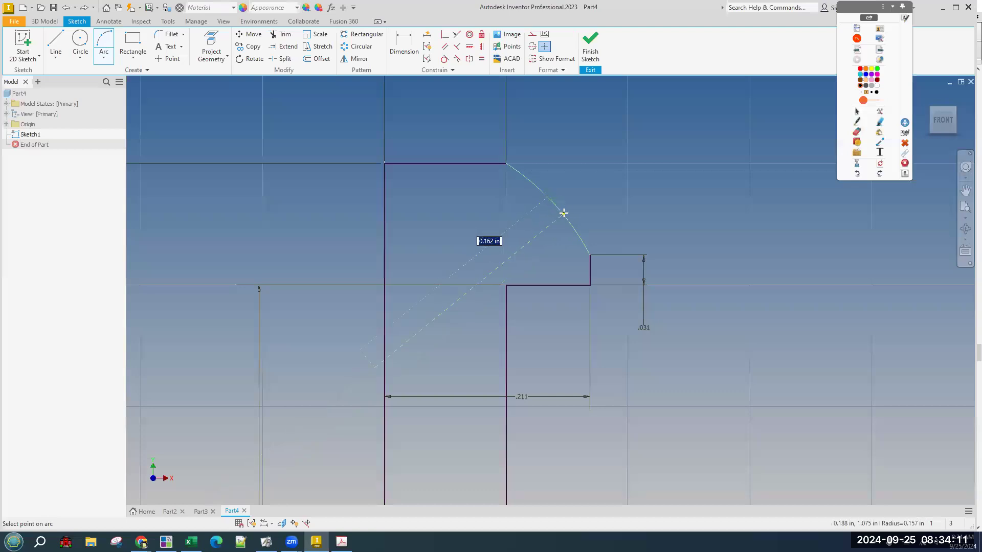
left_click(566, 209)
Dimension the head arc's radius to .236.
left_click(398, 47)
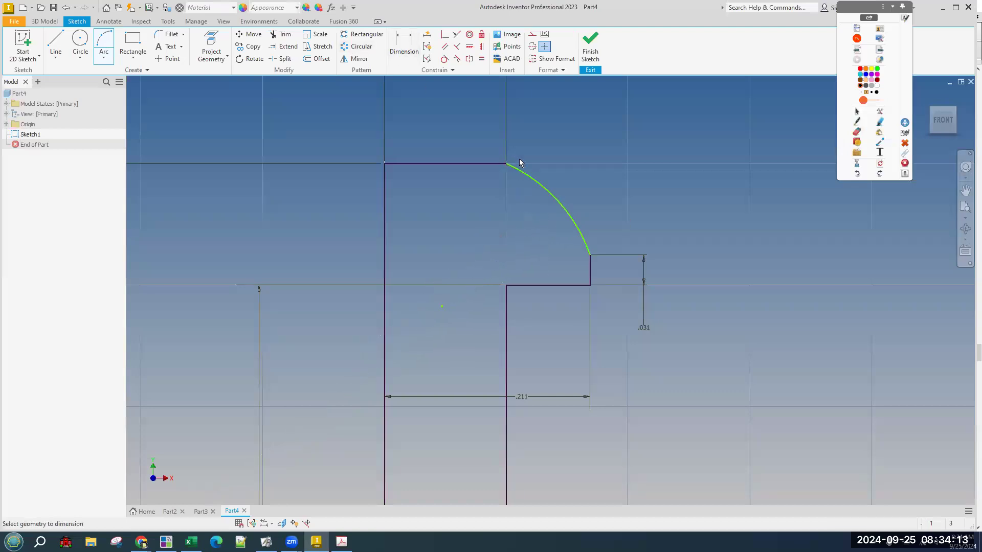
left_click(526, 176)
left_click(554, 125)
type(".236")
key("Return")
Check the sketch from isometric and underneath views, then switch to the Acrobat drawing.
scroll(716, 157, "down", 5)
scroll(717, 237, "down", 3)
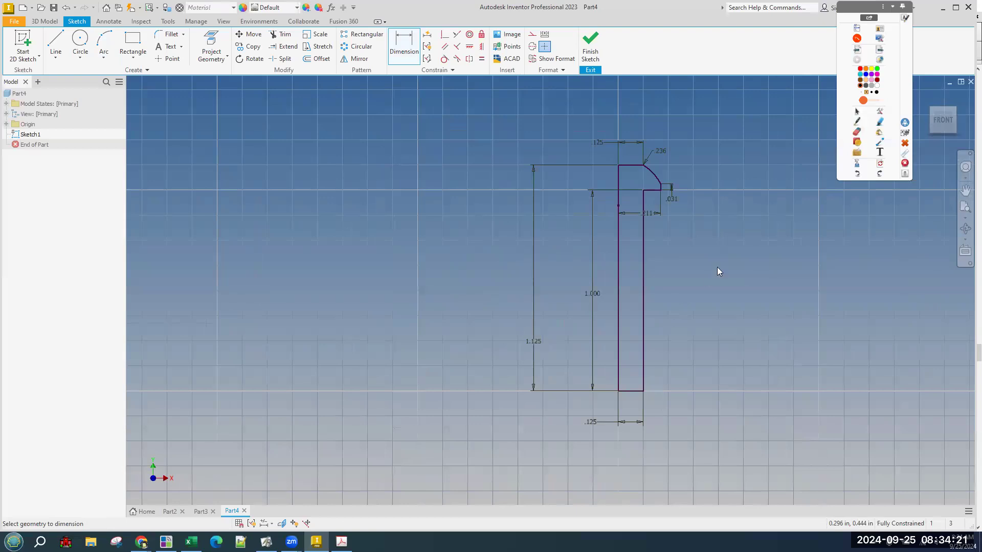
left_click(950, 115)
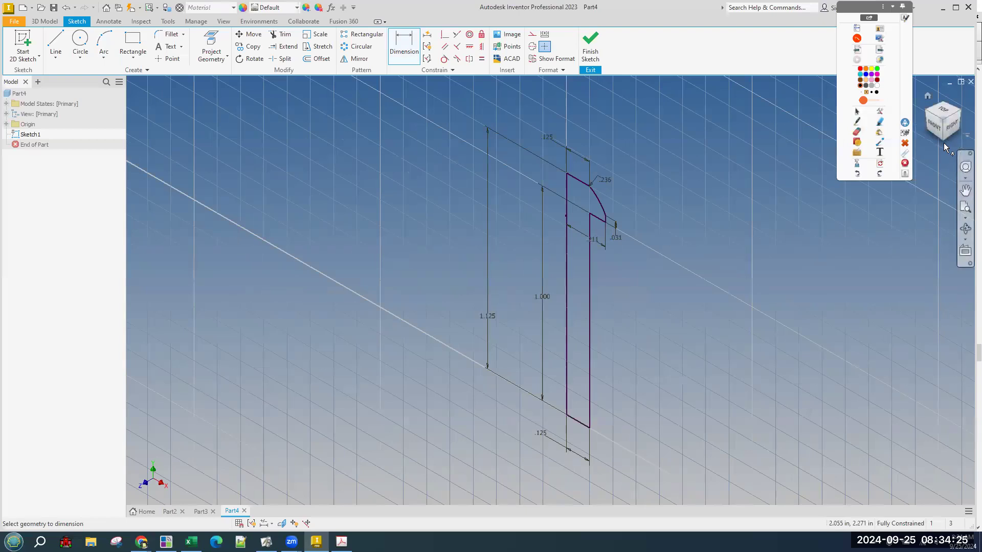
left_click(944, 142)
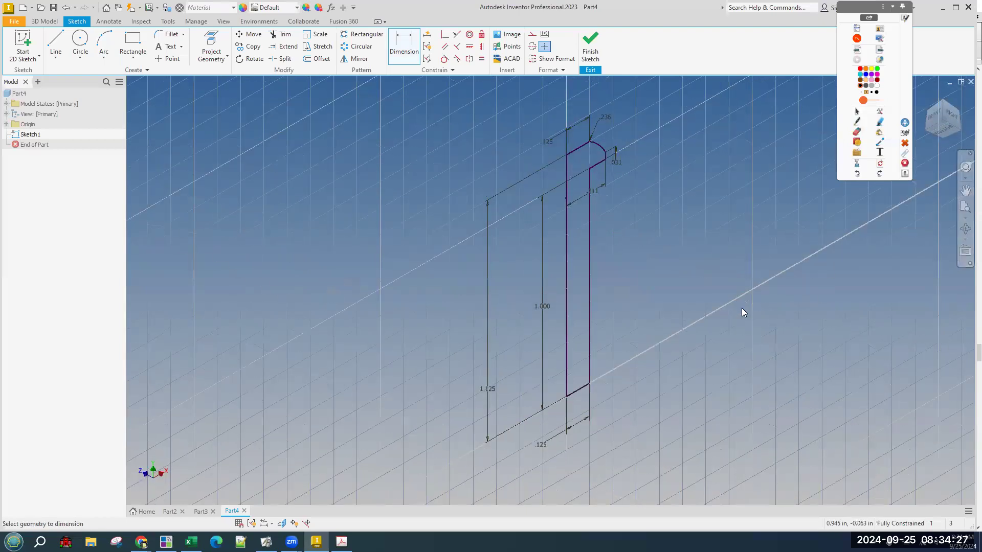
key("alt+Tab")
key("alt+Tab")
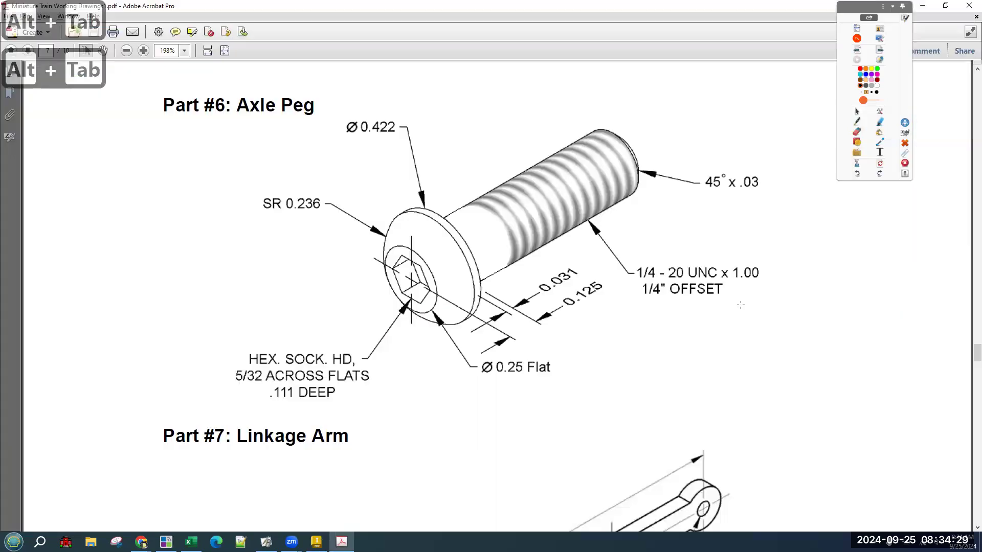
Box the 45° x .03 chamfer callout on the Axle Peg drawing a few times.
left_click_drag(704, 151, 768, 243)
left_click(724, 207)
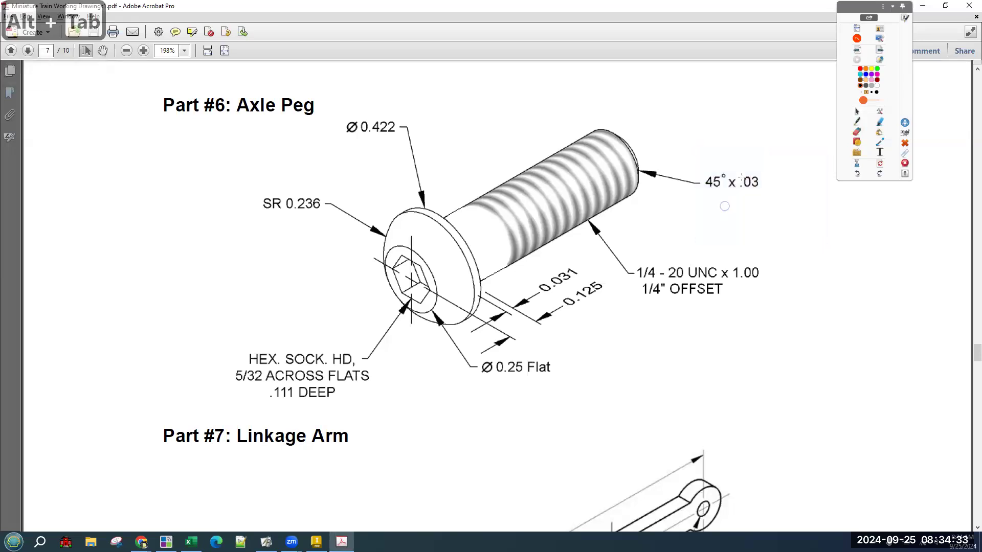
left_click_drag(736, 167, 765, 199)
left_click(754, 190)
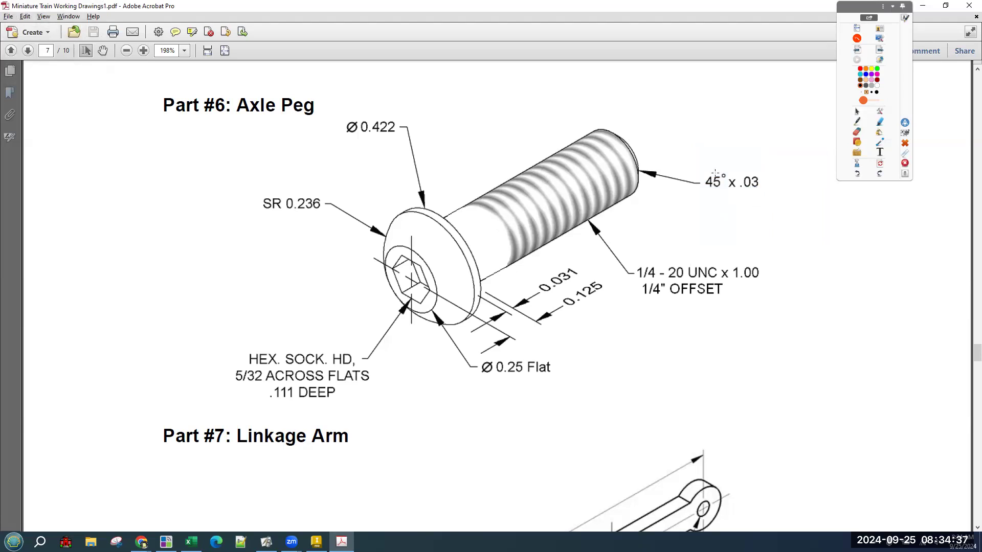
left_click_drag(707, 165, 768, 199)
left_click(768, 197)
Sketch the shank end corner and chamfer line in red pen, clear it, and return to Inventor.
left_click(857, 162)
mouse_move(101, 92)
left_mouse_down()
mouse_move(110, 332)
mouse_move(119, 354)
mouse_move(165, 358)
mouse_move(158, 142)
mouse_move(203, 152)
left_mouse_up()
mouse_move(164, 339)
left_mouse_down()
mouse_move(149, 351)
mouse_move(182, 358)
mouse_move(176, 338)
mouse_move(183, 353)
left_mouse_up()
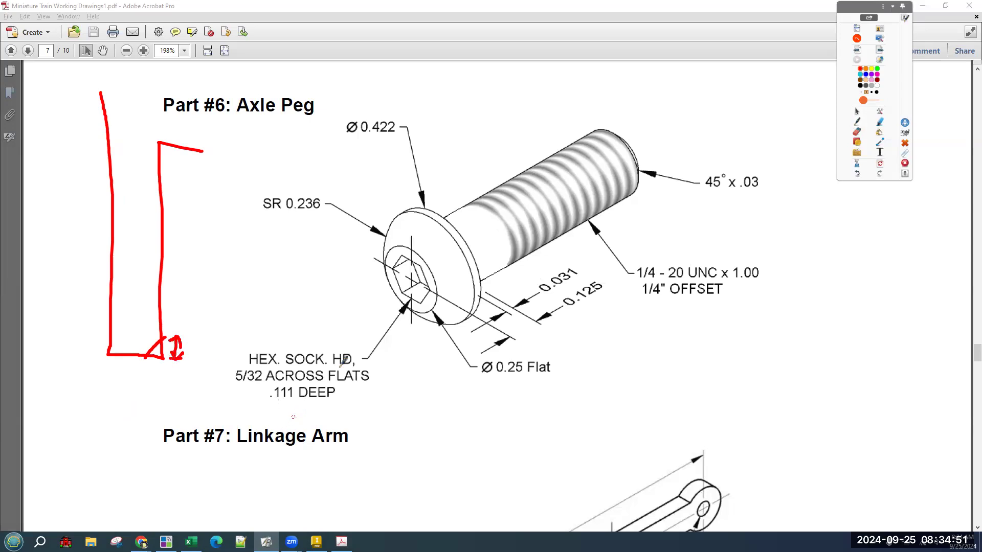
left_click(881, 164)
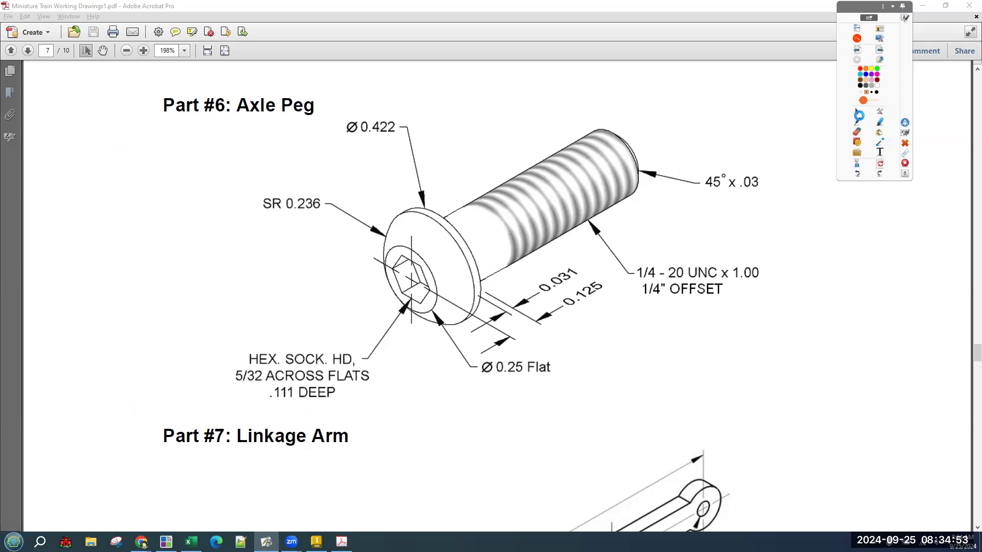
left_click(859, 113)
key("alt+Tab")
key("alt+Tab")
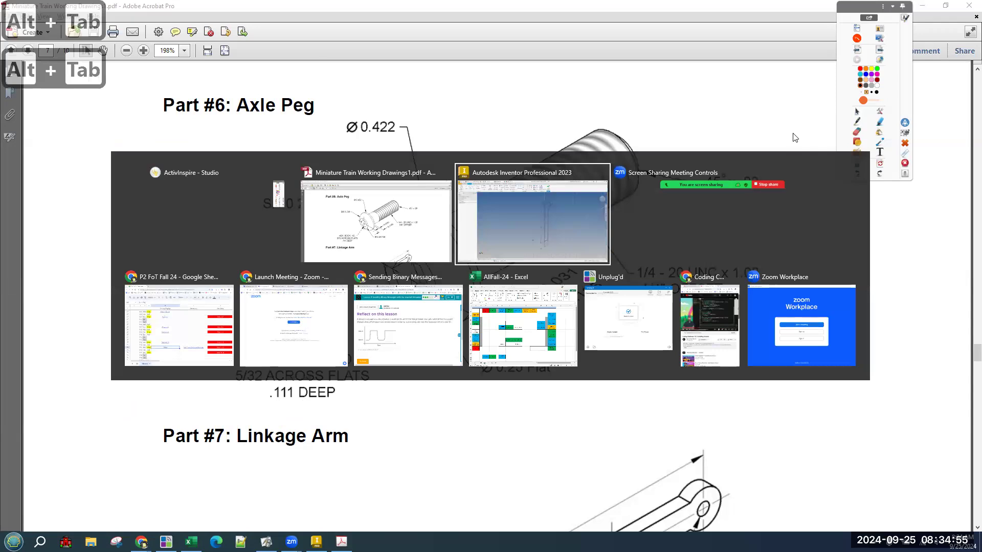
left_click(943, 102)
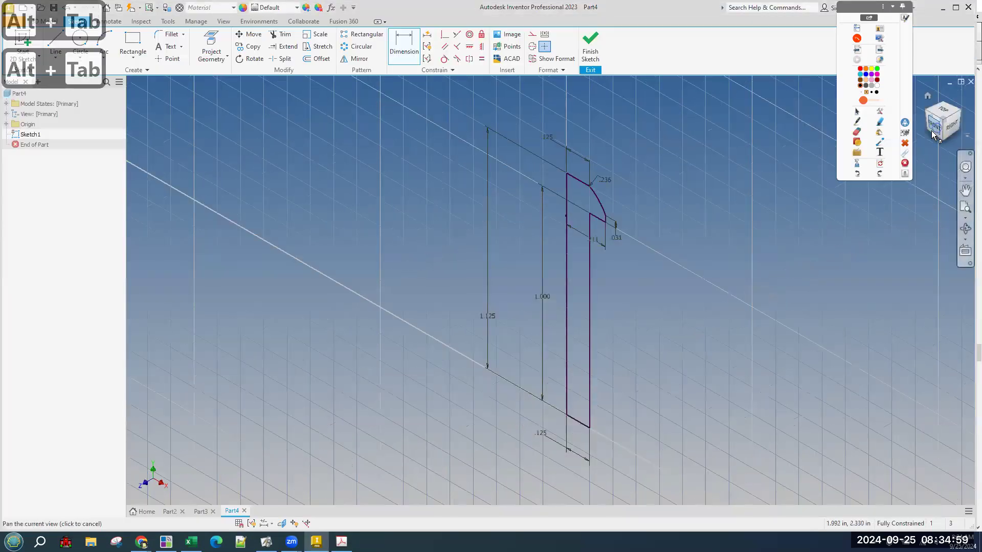
Finish the profile sketch, revolve it about the shank's centre line, and orbit to view from below.
left_click(932, 129)
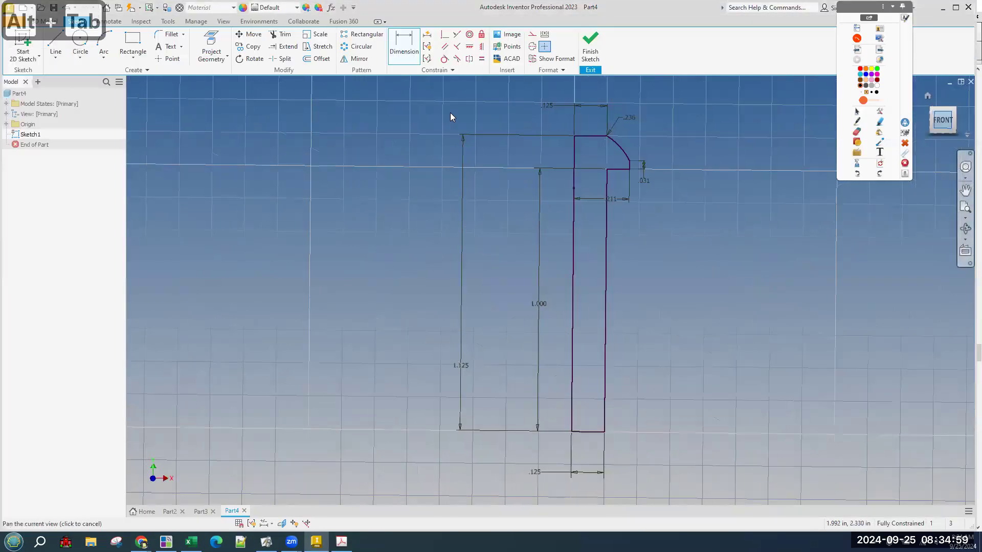
left_click(590, 48)
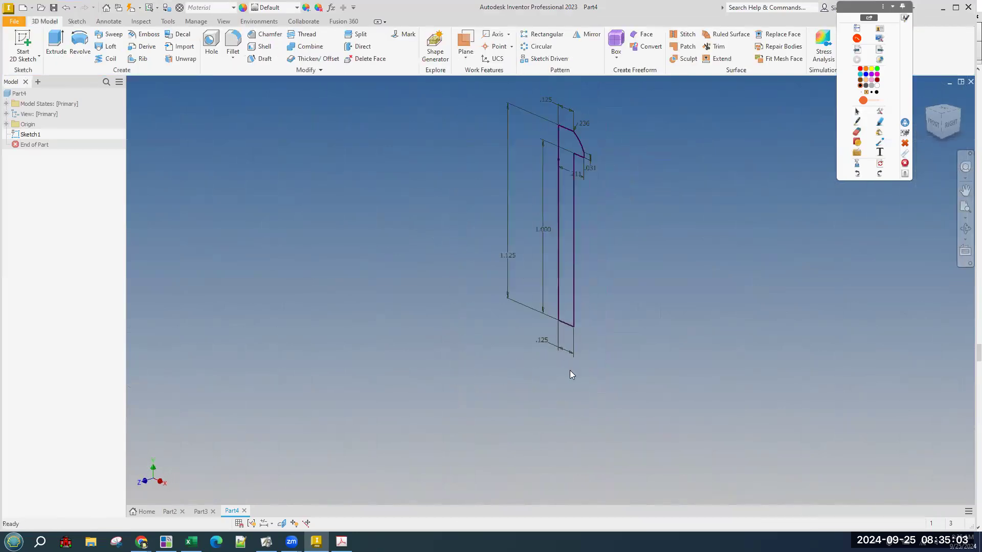
left_click(80, 55)
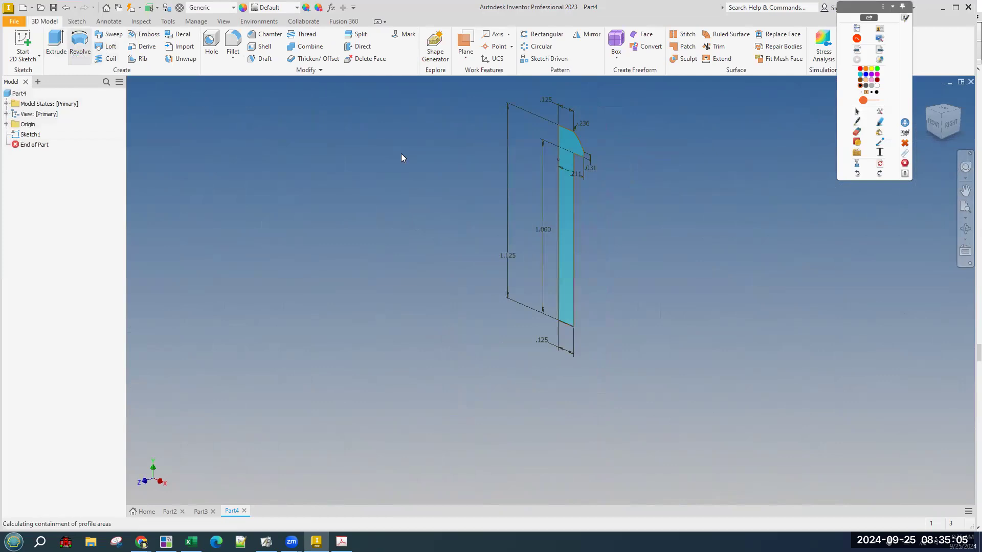
left_click(557, 258)
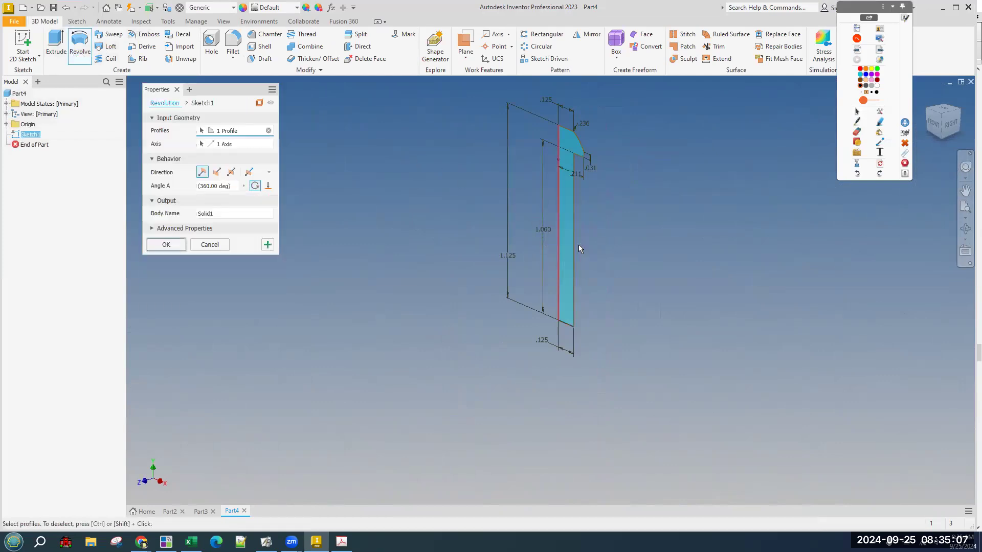
left_click(166, 245)
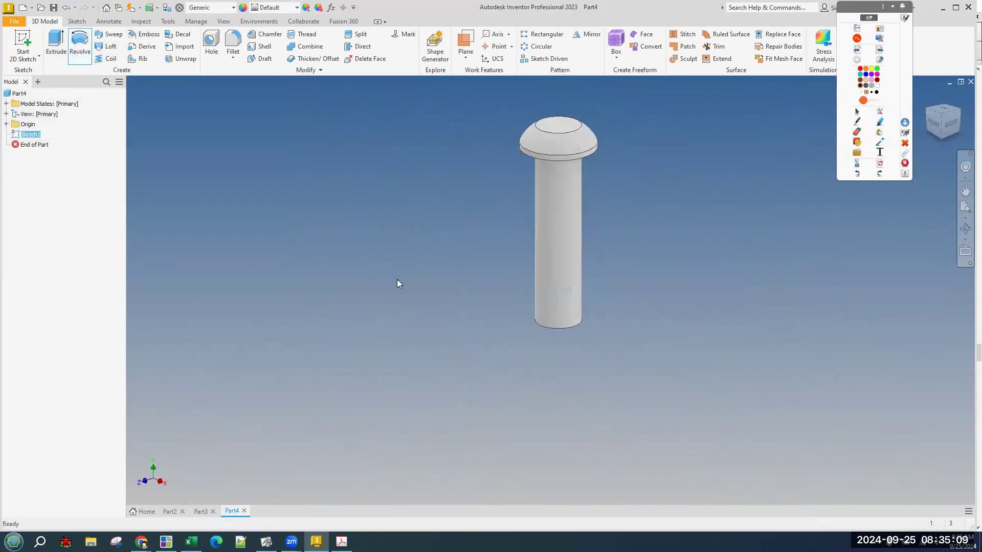
key("F4")
left_click_drag(405, 264, 353, 153)
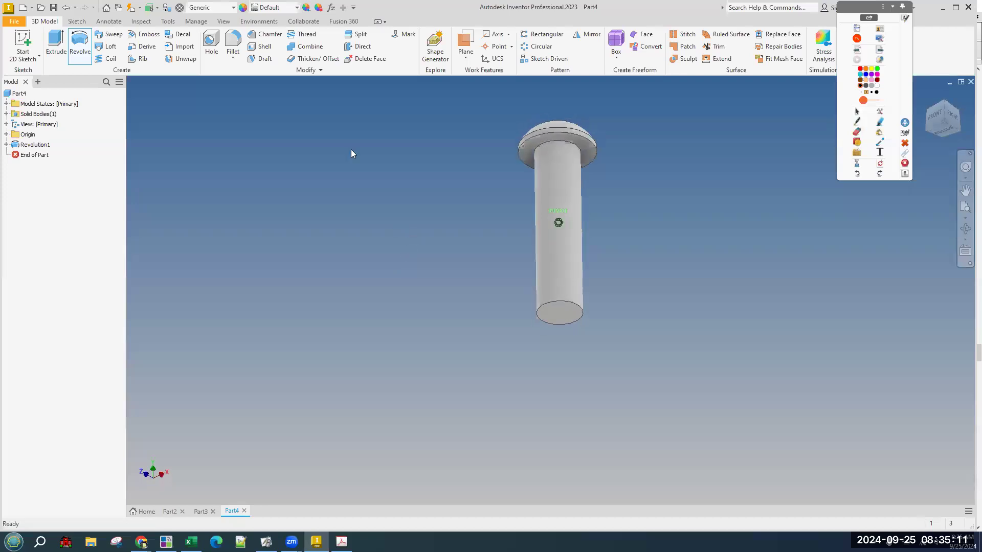
Apply a .03 chamfer to the shank's bottom circular edge, then undo it.
left_click(269, 35)
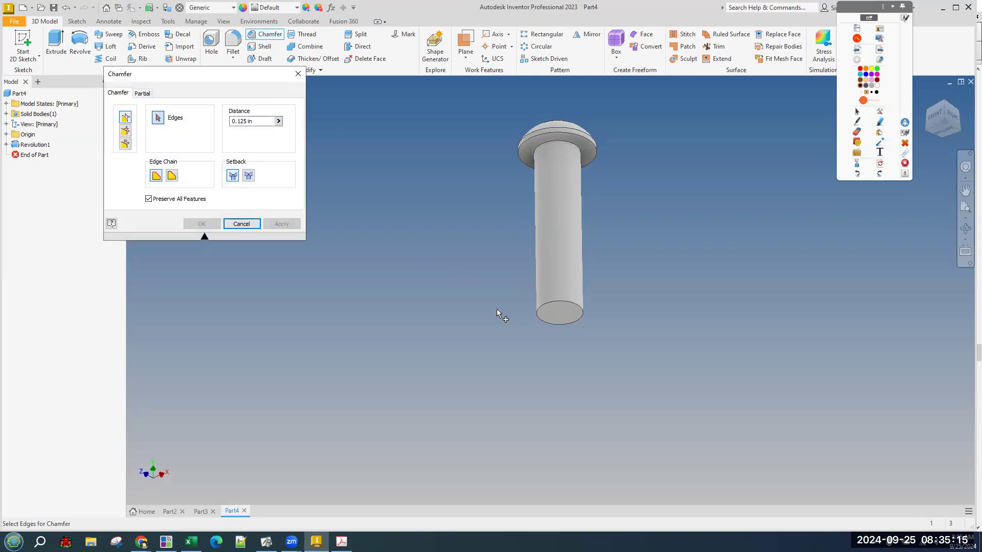
left_click(537, 320)
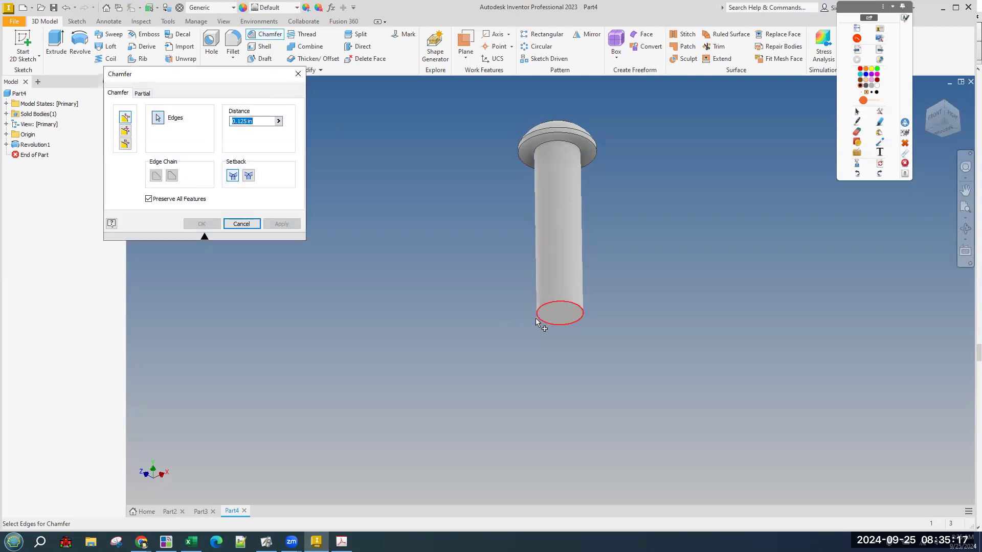
left_click(537, 321)
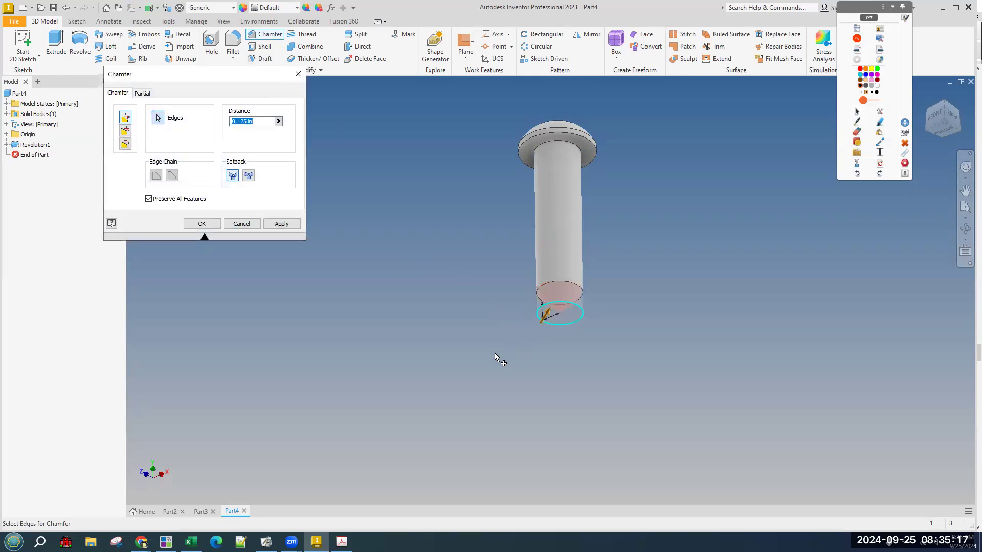
left_click(262, 122)
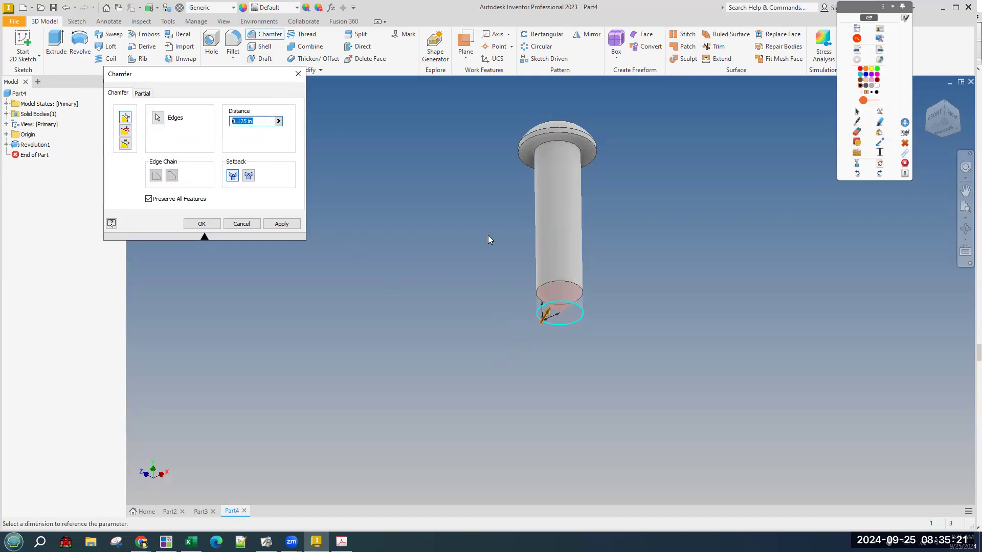
type(".03")
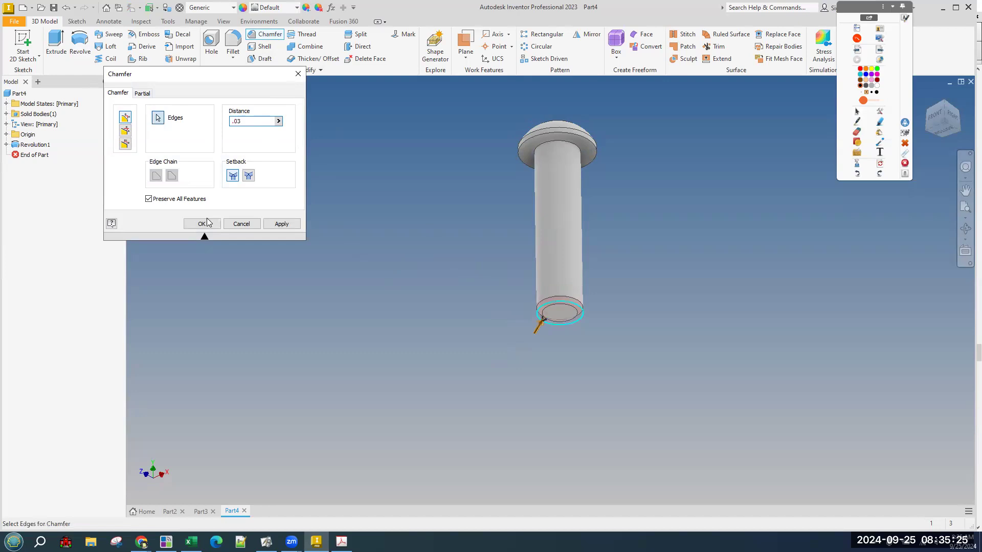
left_click(205, 222)
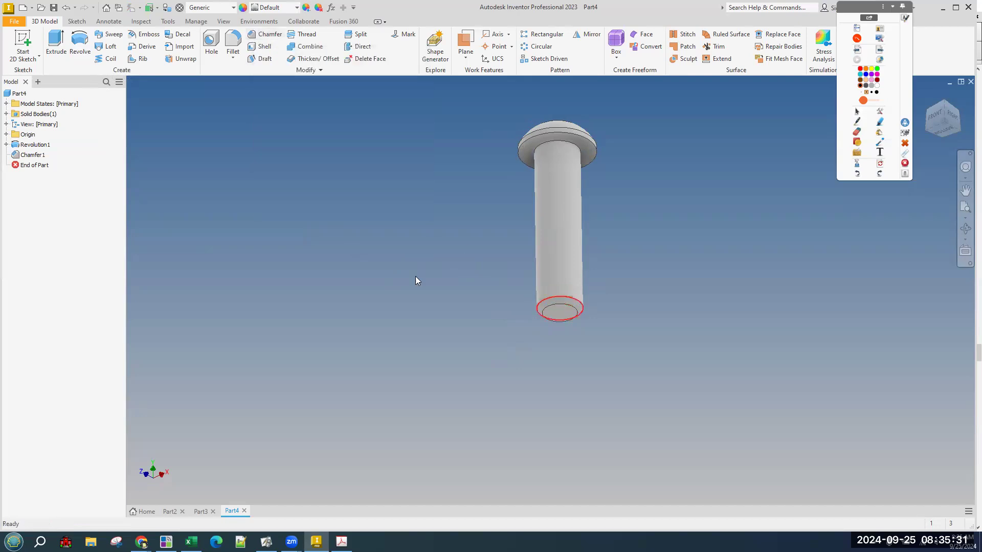
key("ctrl+z")
key("ctrl+z")
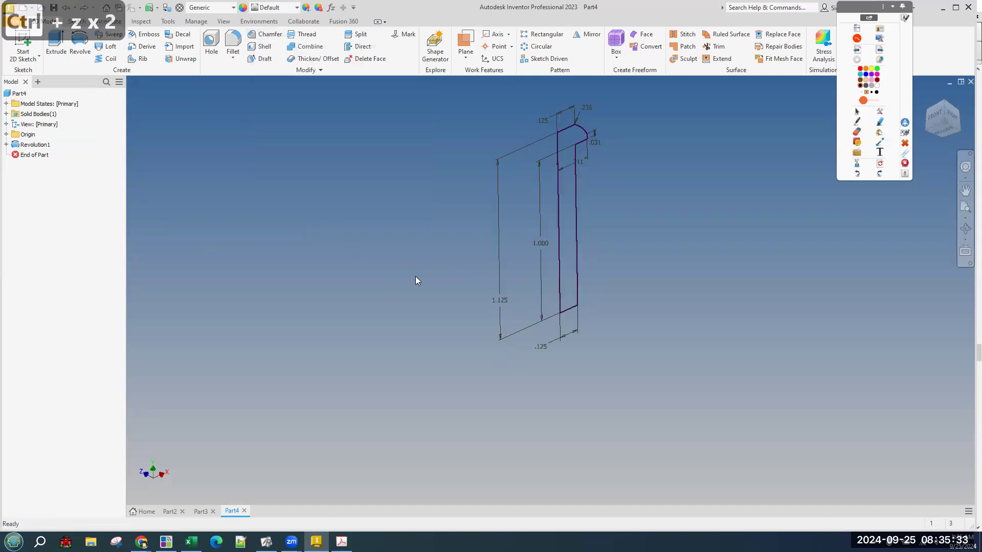
Step back into Sketch1 and add a 0.125 sketch chamfer on the shank's bottom-right corner.
key("ctrl+z")
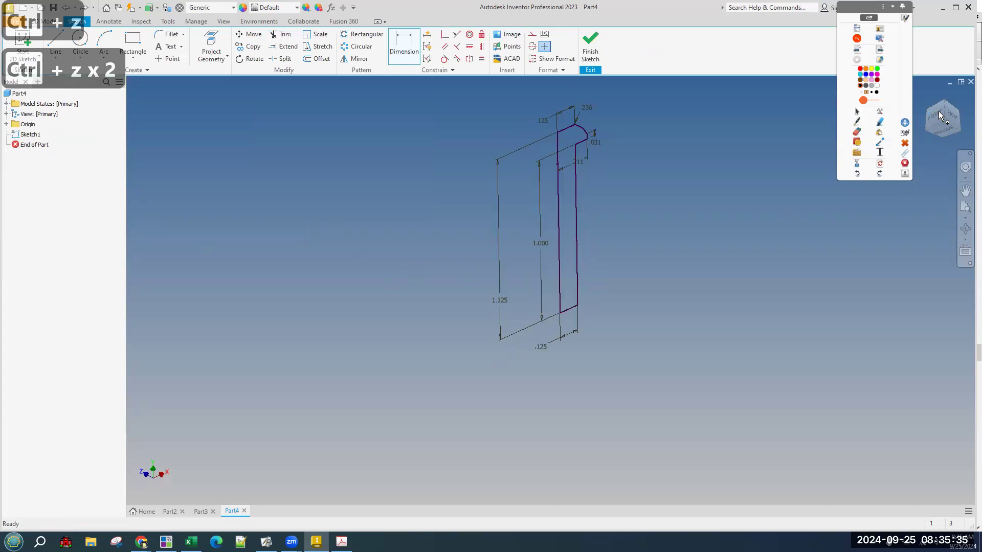
middle_click_drag(643, 347, 600, 327)
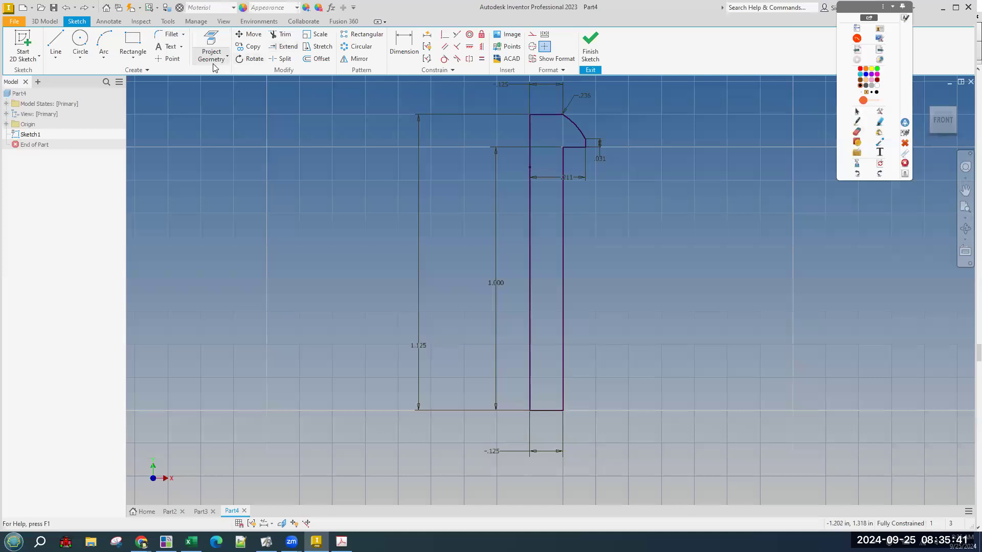
left_click(184, 36)
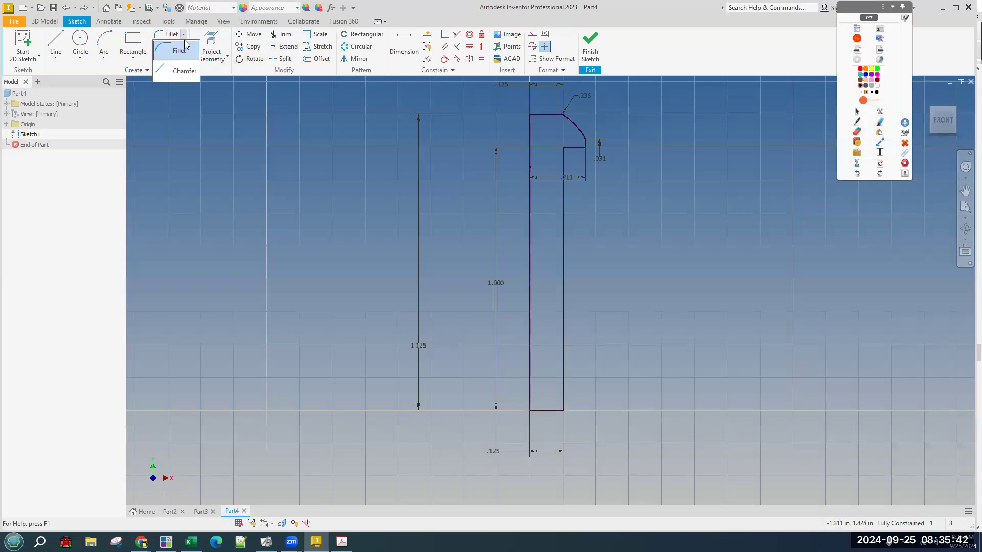
left_click(180, 73)
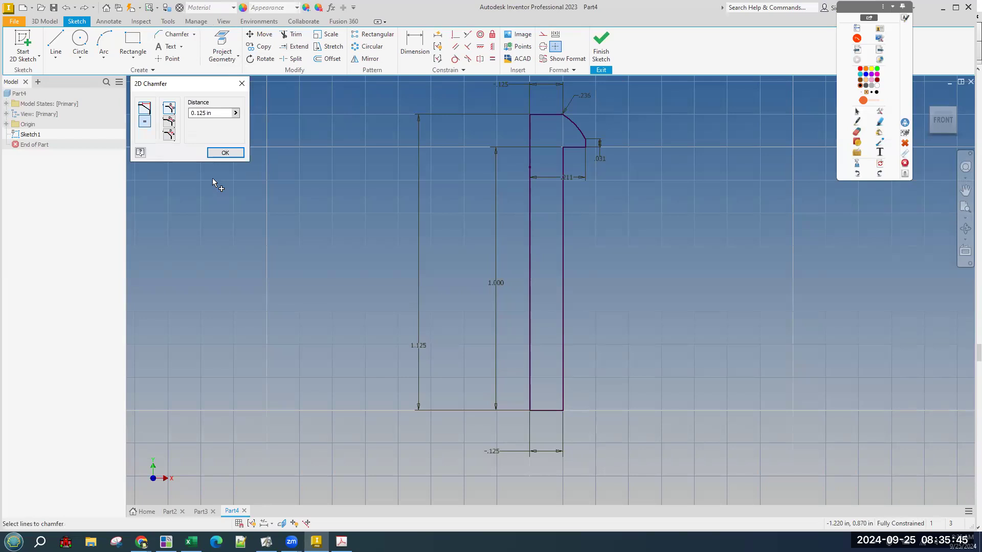
left_click(226, 114)
left_click_drag(225, 114, 153, 114)
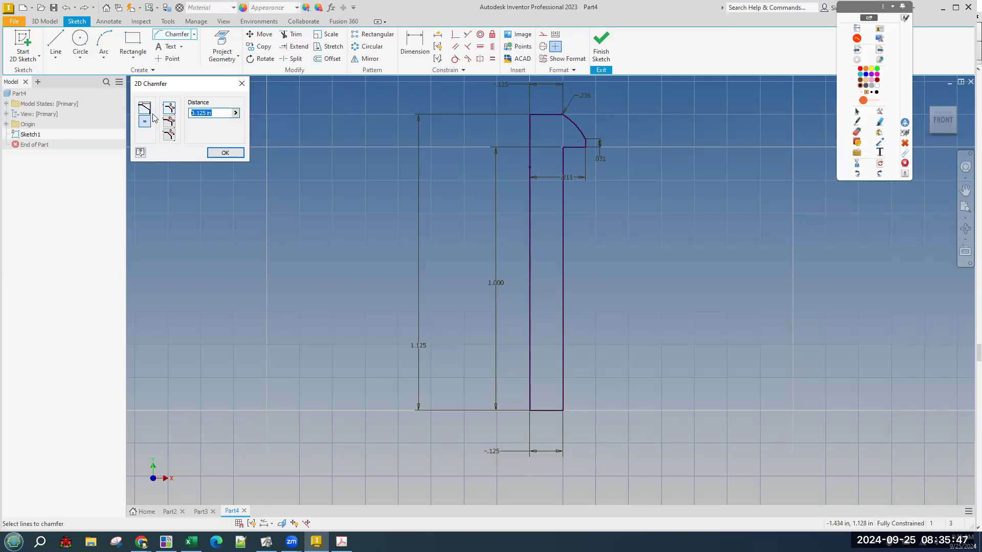
left_click(563, 394)
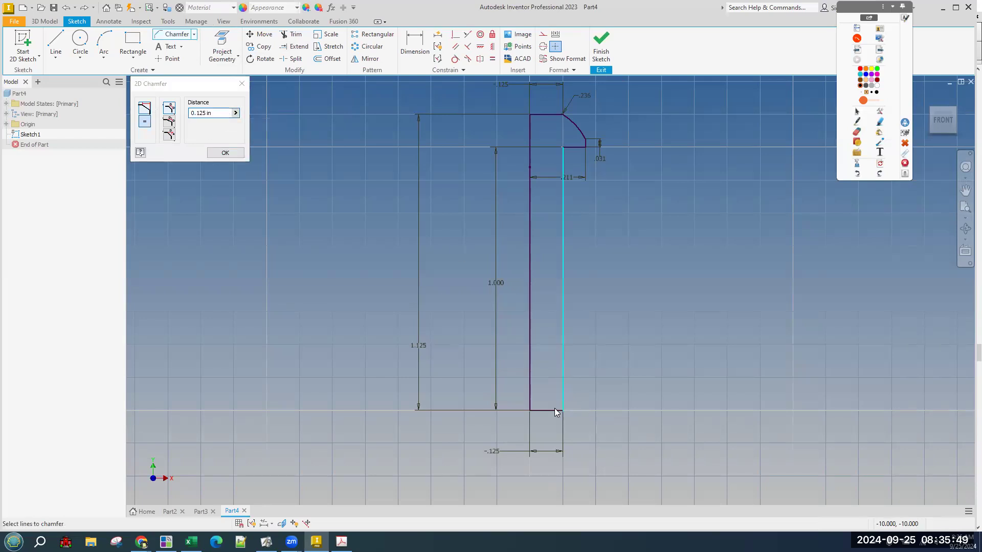
left_click(557, 412)
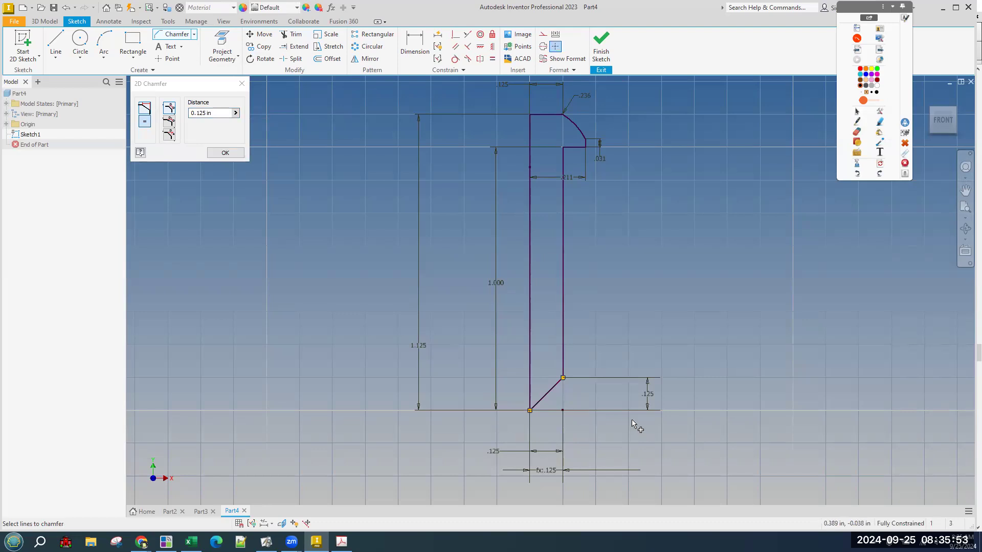
key("Escape")
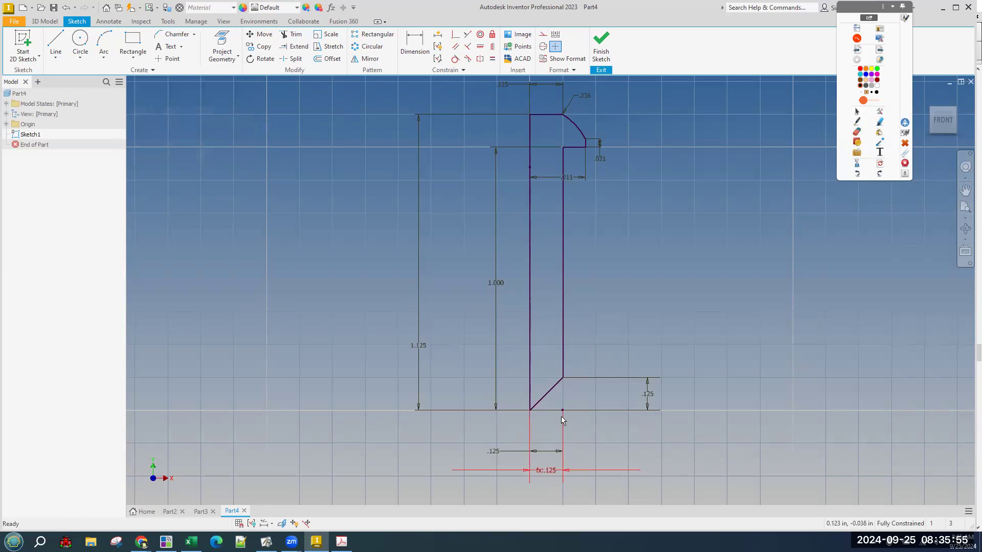
Undo the 0.125 corner chamfer, leaving the shank end square, and finish the sketch.
scroll(557, 411, "down", 2)
scroll(558, 411, "up", 3)
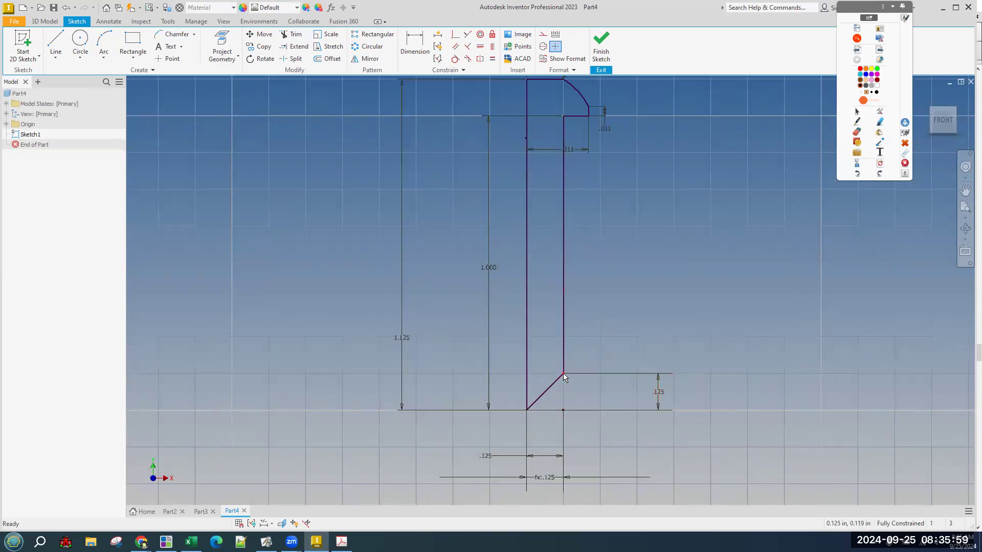
left_click(566, 390)
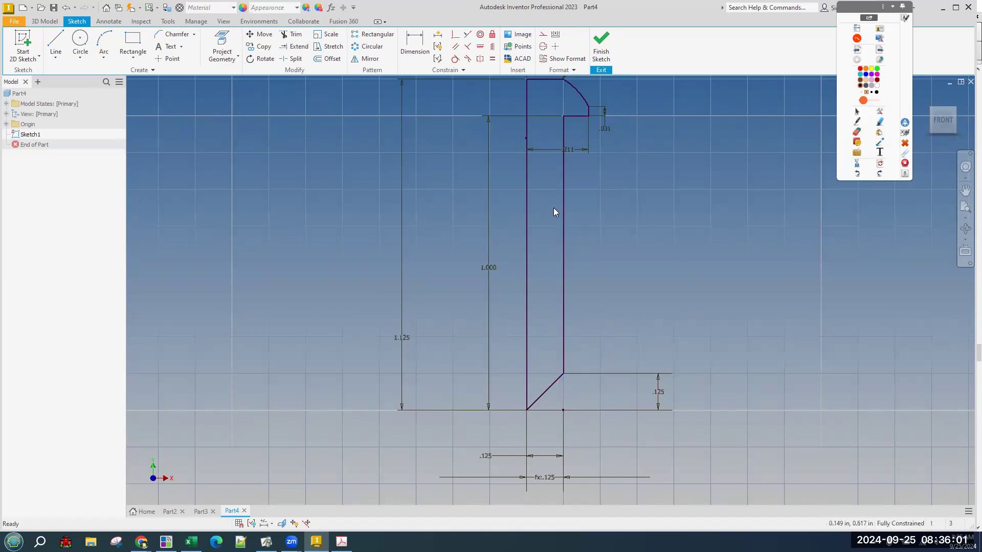
left_click(563, 326)
left_click(627, 289)
key("ctrl+z")
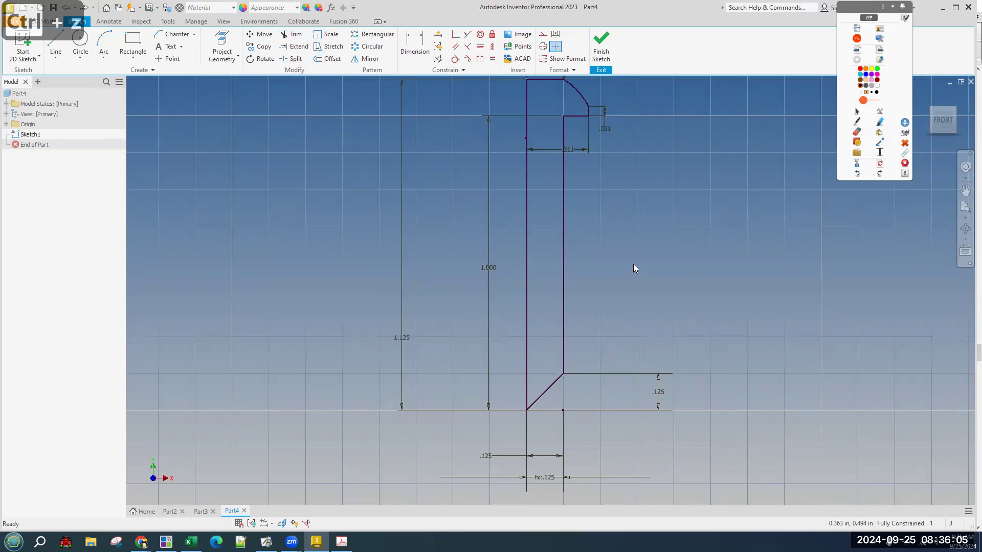
key("ctrl+z")
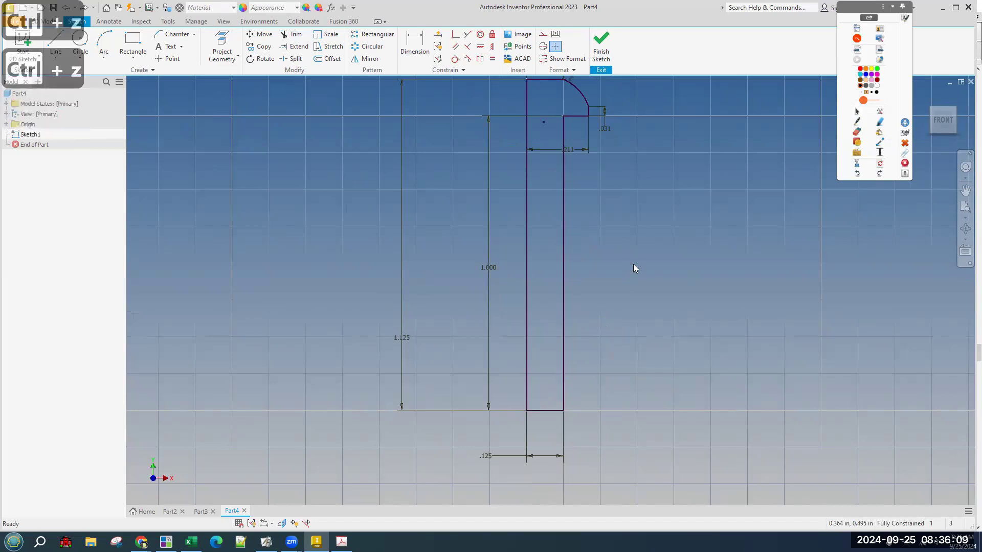
key("ctrl+y")
scroll(646, 273, "up", 3)
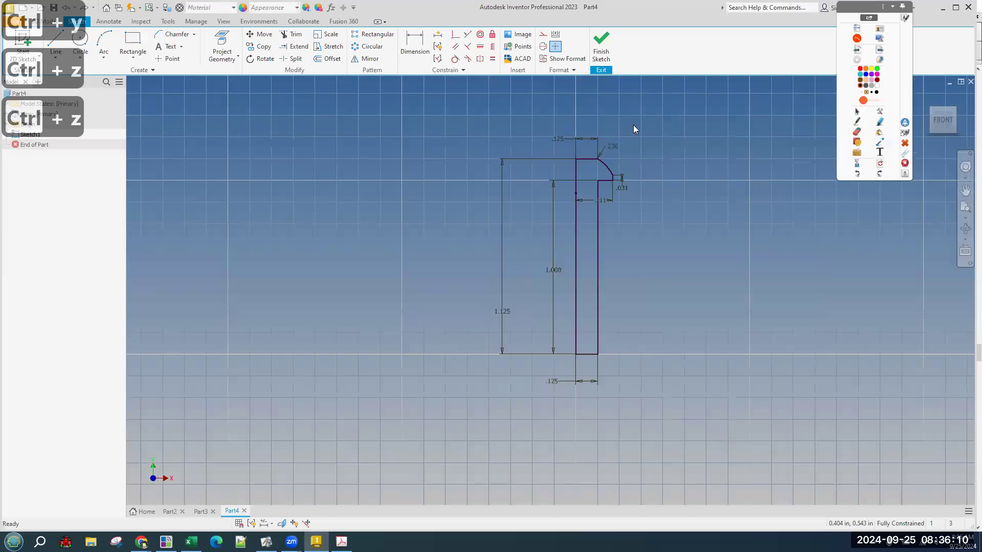
left_click(593, 42)
Revolve the profile about its axis line into the solid peg.
scroll(635, 439, "up", 4)
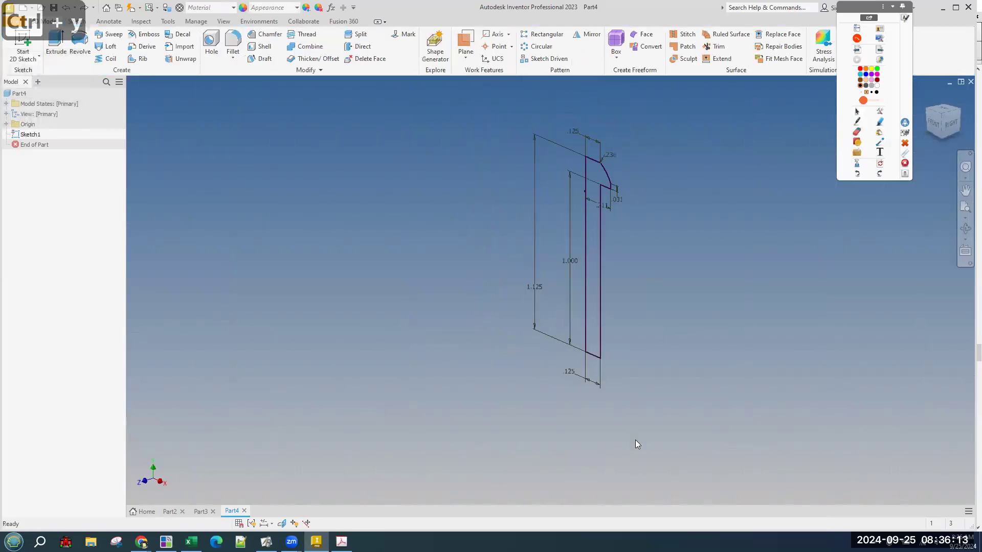
left_click(79, 45)
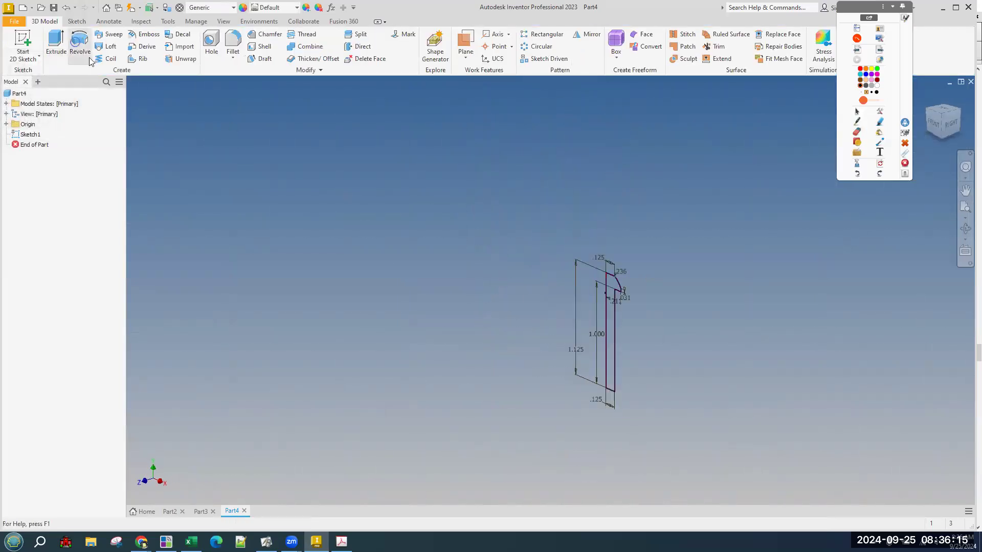
left_click(606, 368)
left_click(167, 245)
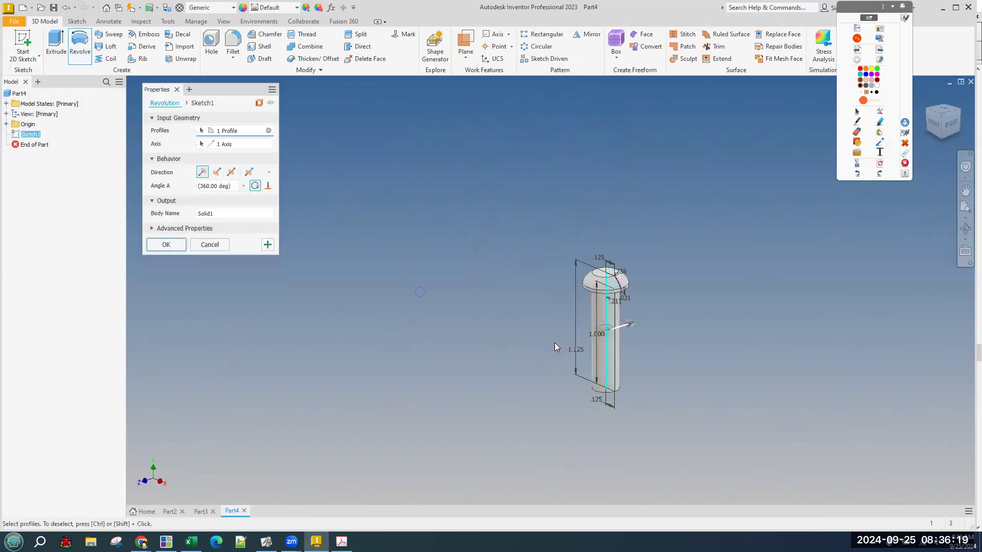
Chamfer the shank's bottom circular edge by .03.
scroll(606, 367, "down", 3)
middle_click_drag(664, 421, 638, 395, "shift")
left_click(265, 35)
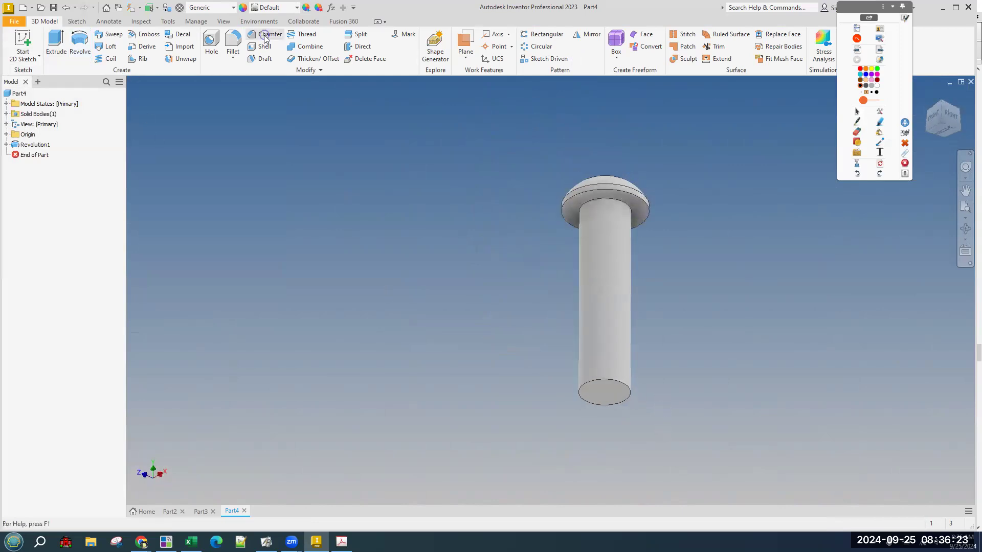
left_click(582, 394)
left_click(200, 226)
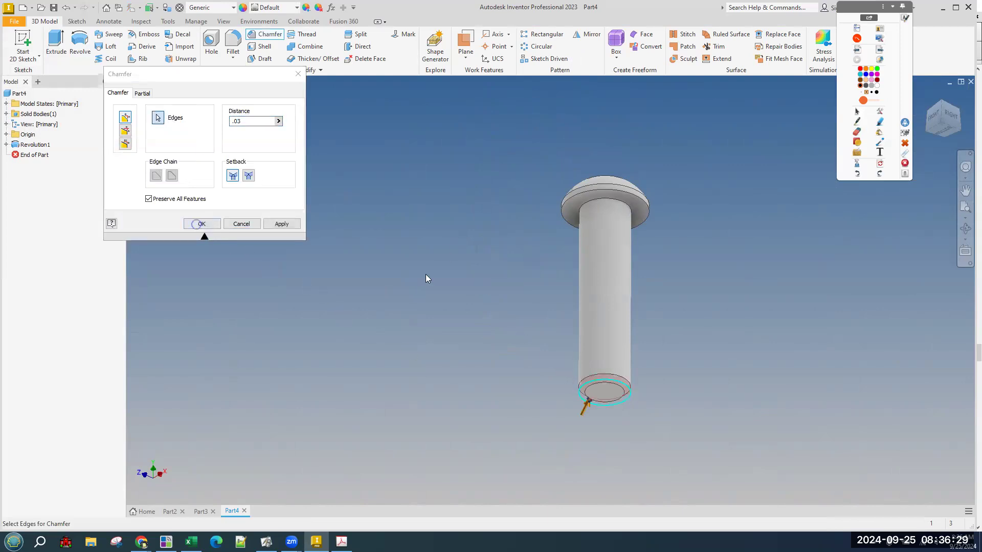
key("alt+Tab")
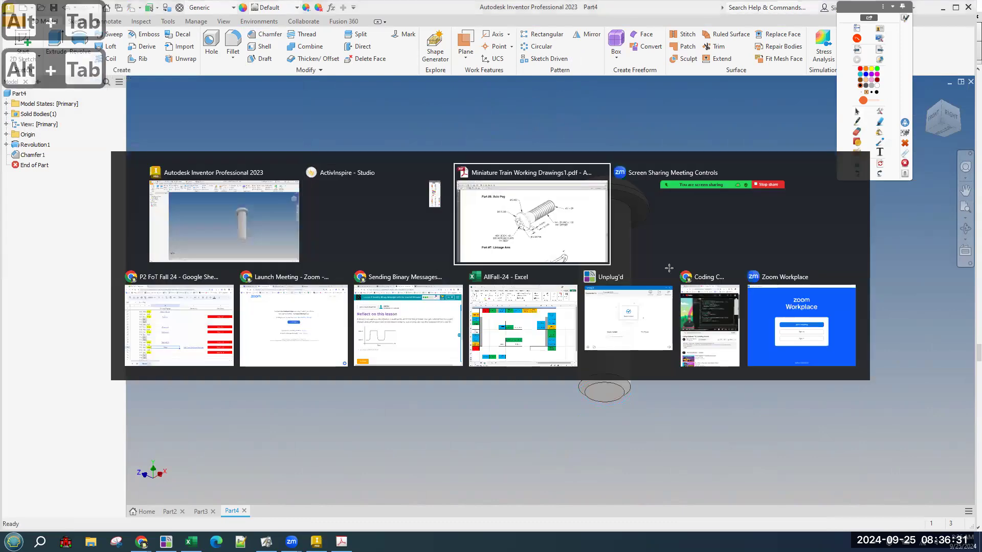
left_click_drag(692, 159, 827, 238)
left_click(762, 191)
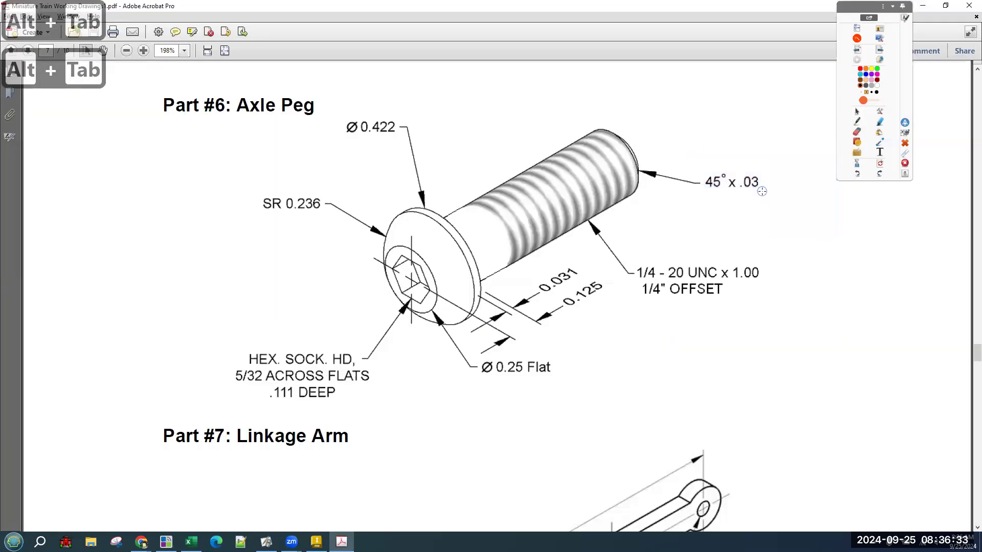
left_click_drag(631, 246, 814, 335)
left_click(763, 306)
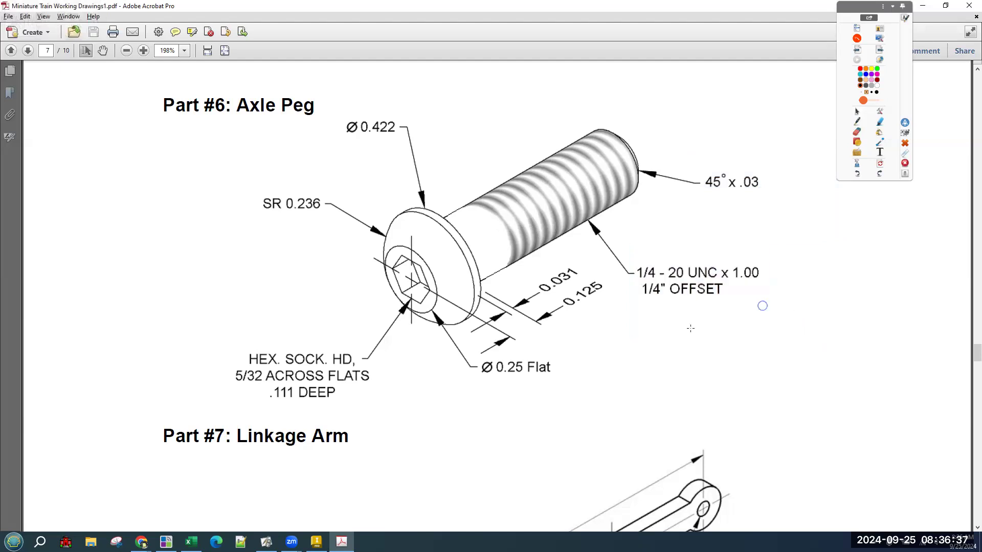
left_click_drag(377, 258, 444, 318)
left_click(426, 263)
left_click(858, 122)
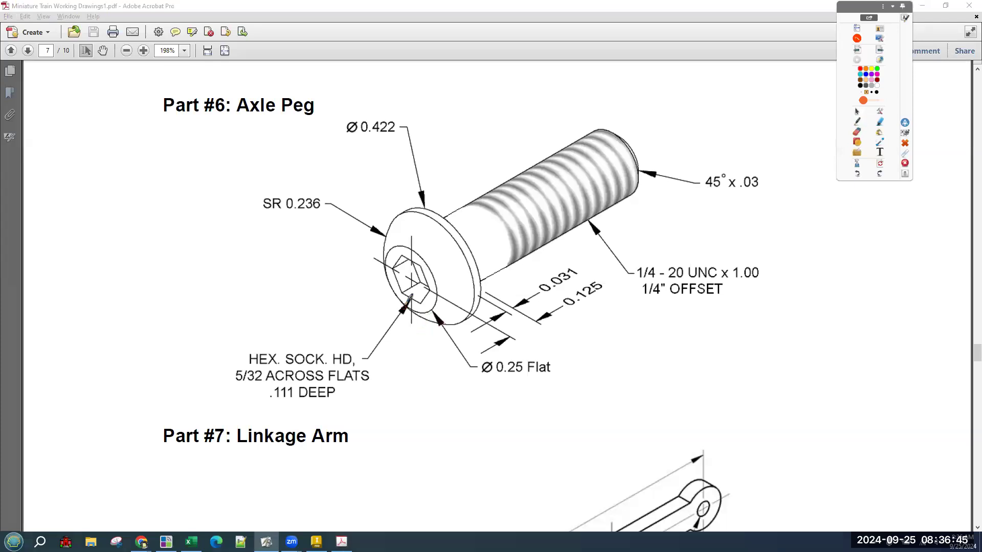
mouse_move(402, 293)
left_mouse_down()
mouse_move(420, 301)
mouse_move(420, 266)
mouse_move(402, 262)
mouse_move(390, 274)
mouse_move(398, 299)
left_mouse_up()
left_click(389, 363)
left_click(881, 163)
left_click_drag(236, 380, 310, 381)
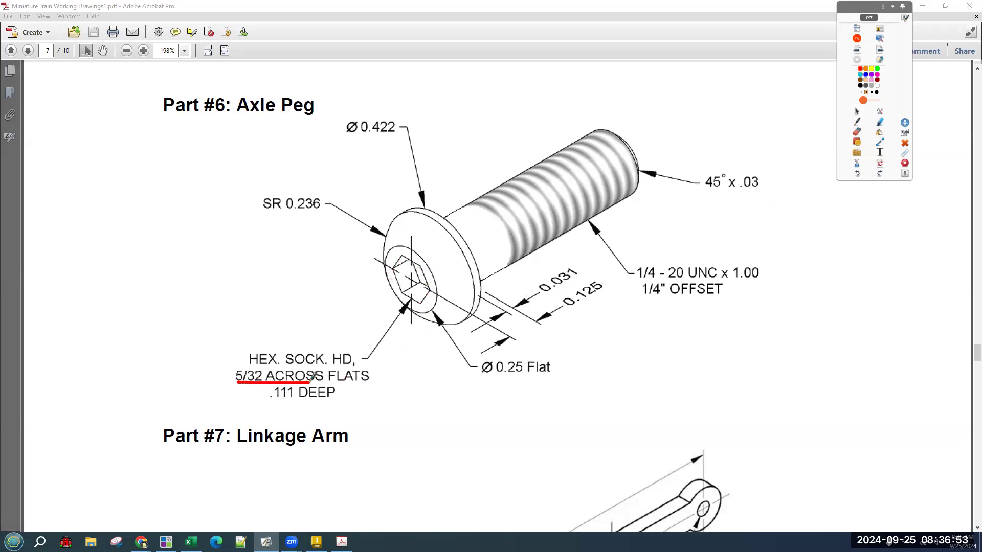
mouse_move(402, 254)
left_mouse_down()
mouse_move(436, 268)
mouse_move(427, 303)
mouse_move(436, 308)
left_mouse_up()
mouse_move(407, 276)
left_mouse_down()
mouse_move(413, 267)
mouse_move(412, 301)
left_mouse_up()
left_click_drag(412, 302, 421, 287)
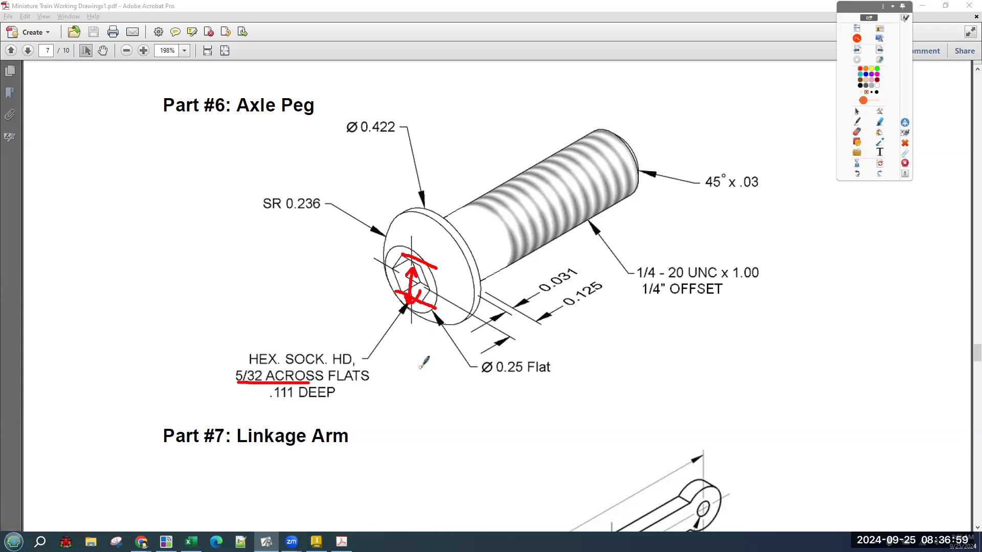
mouse_move(240, 387)
left_mouse_down()
mouse_move(282, 384)
mouse_move(328, 404)
left_mouse_up()
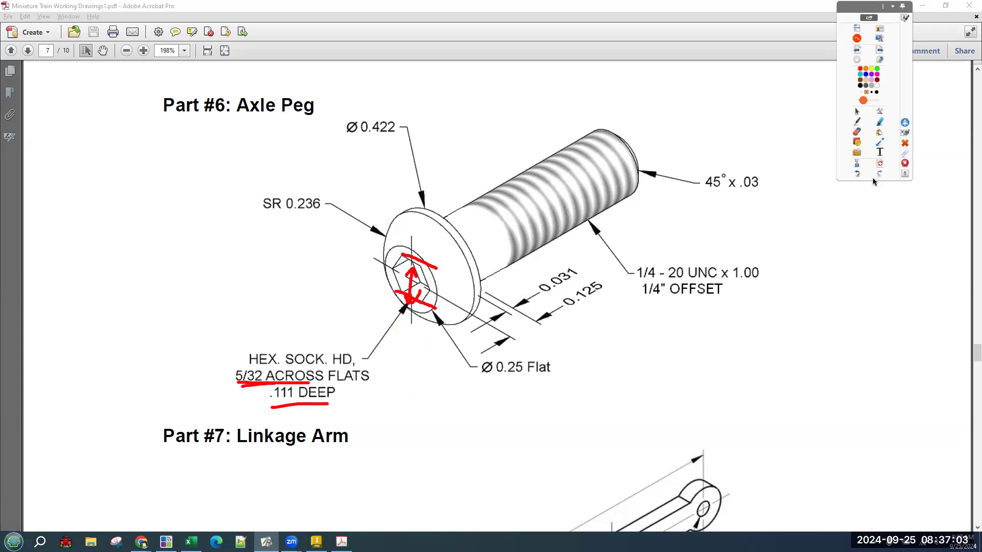
left_click(880, 163)
left_click(858, 112)
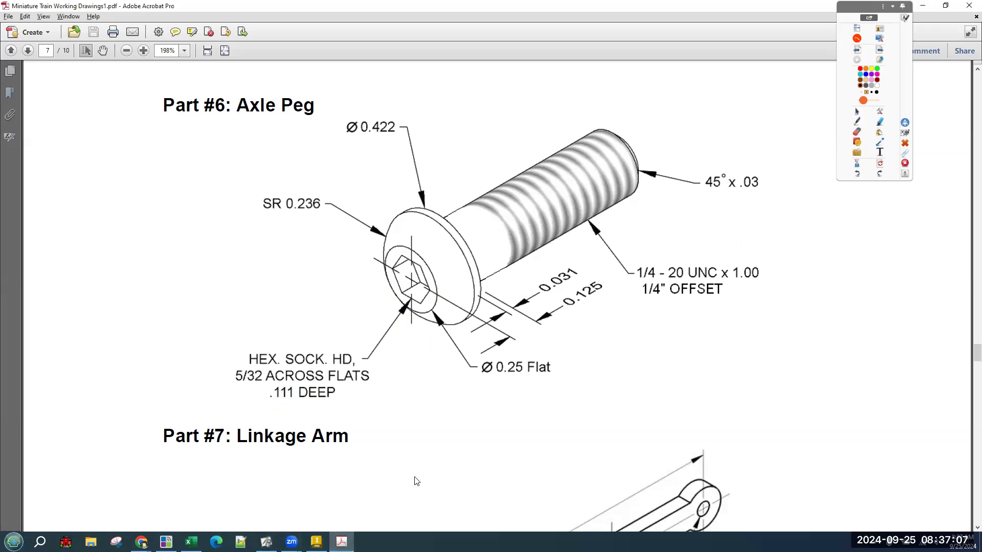
key("alt+Tab")
key("alt+Tab")
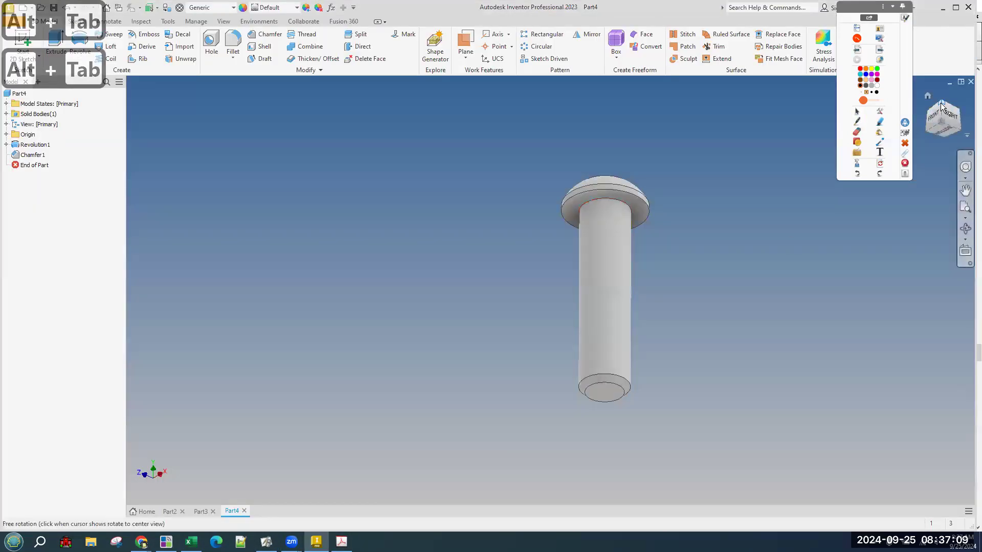
Start Sketch2 on the peg head's flat top face and choose the Polygon tool.
left_click(941, 103)
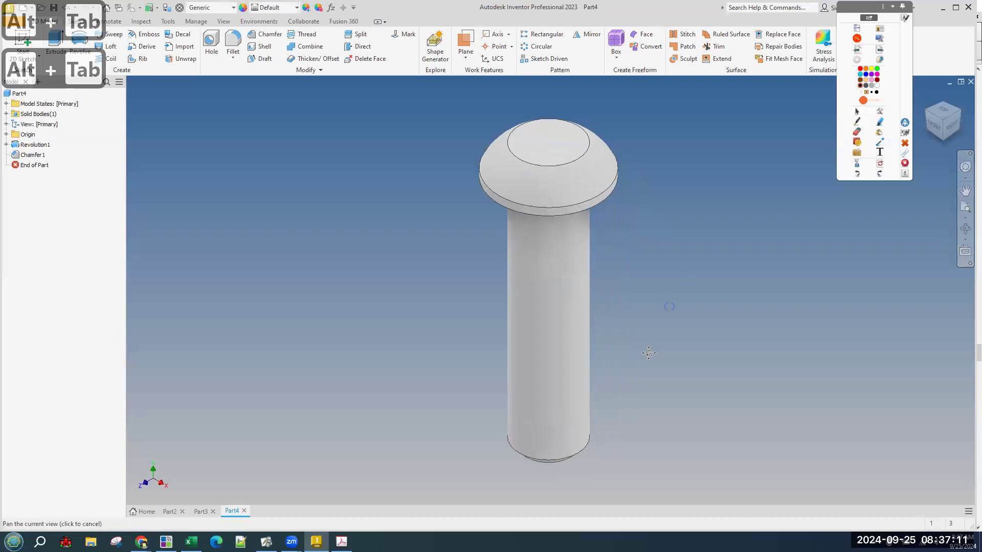
left_click_drag(648, 352, 609, 447)
left_click(22, 38)
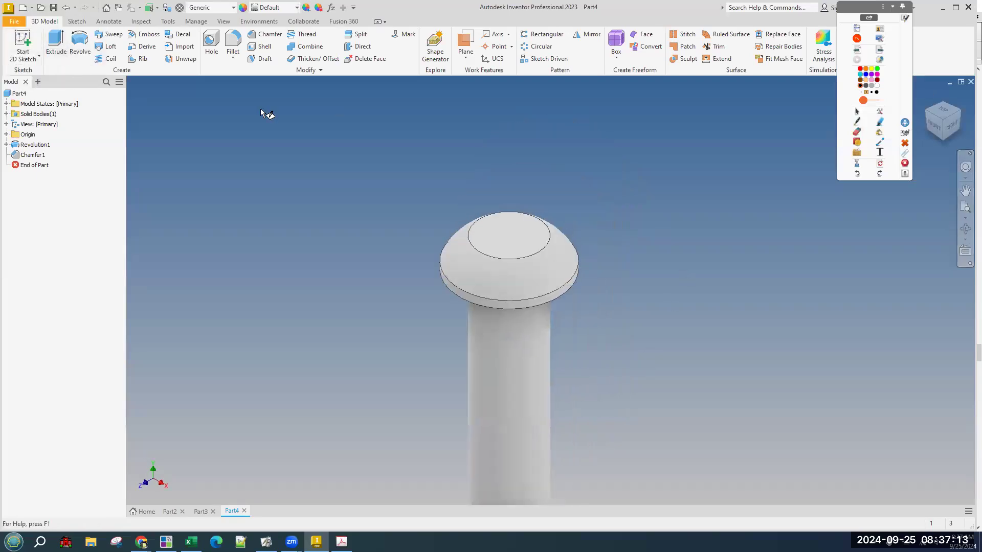
left_click(496, 233)
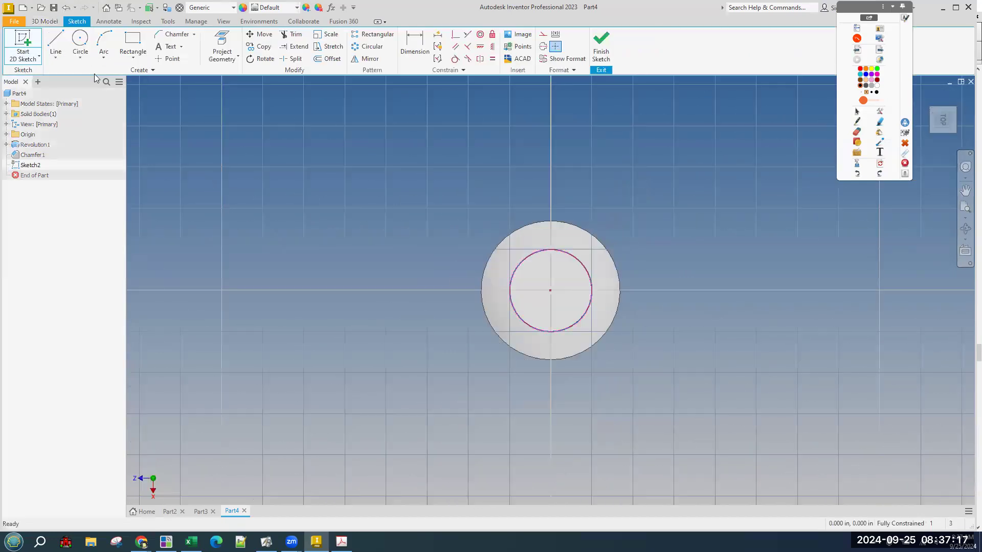
left_click(131, 57)
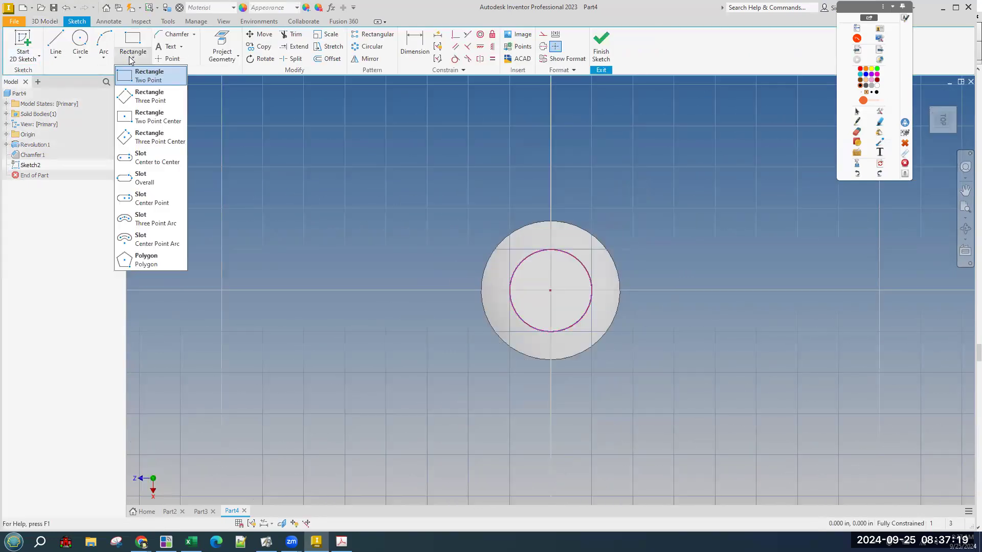
left_click(132, 59)
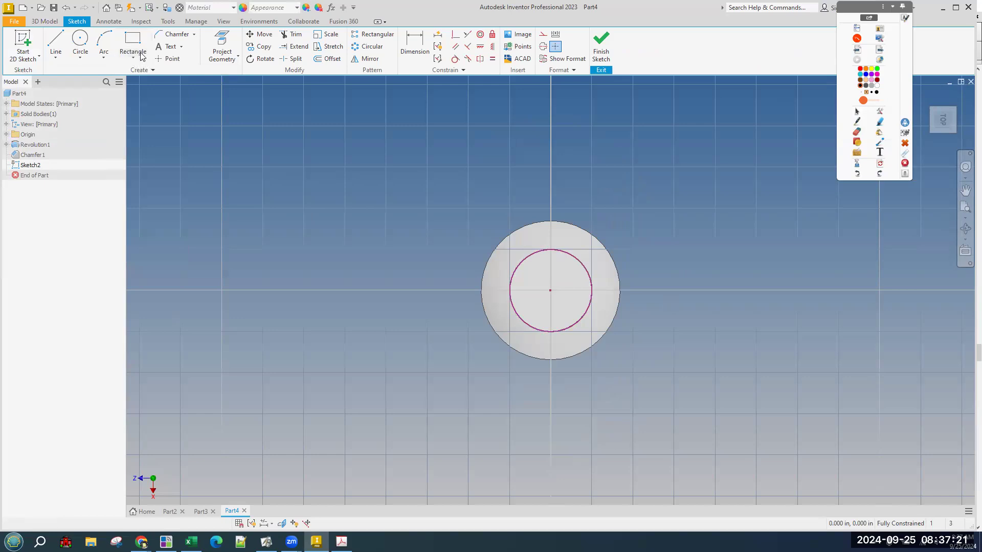
left_click(135, 59)
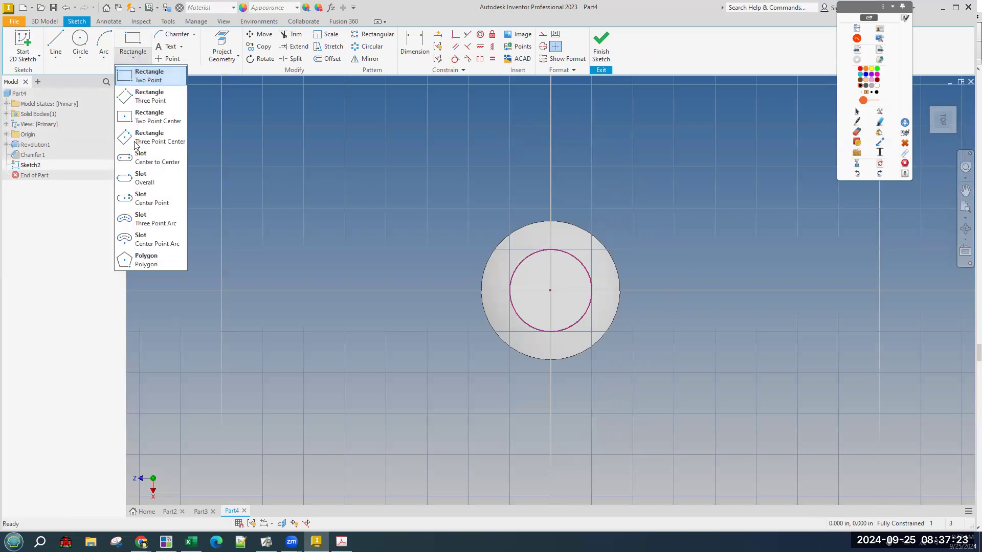
left_click(150, 260)
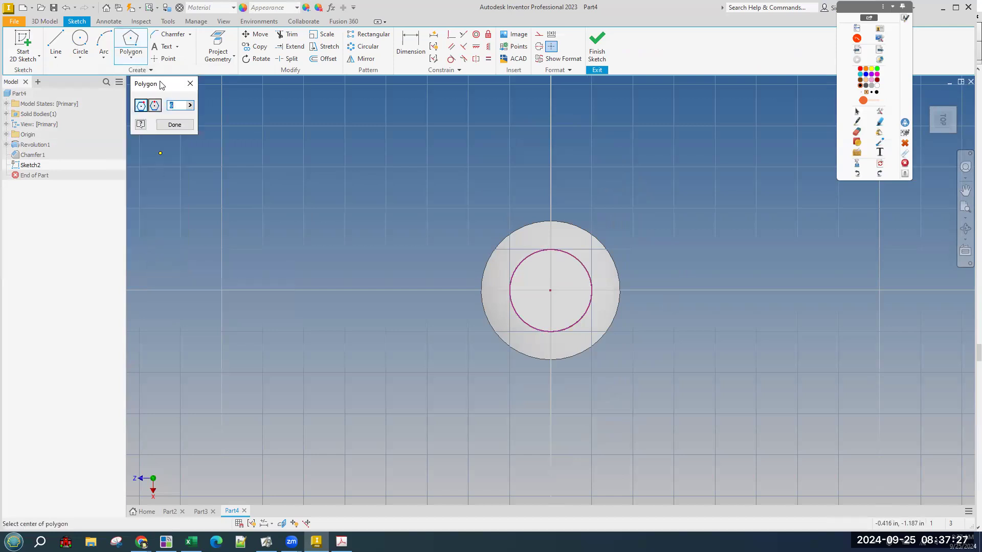
Draw a hexagon centred on the head's circle centre, sized inside the circle.
left_click_drag(161, 86, 212, 132)
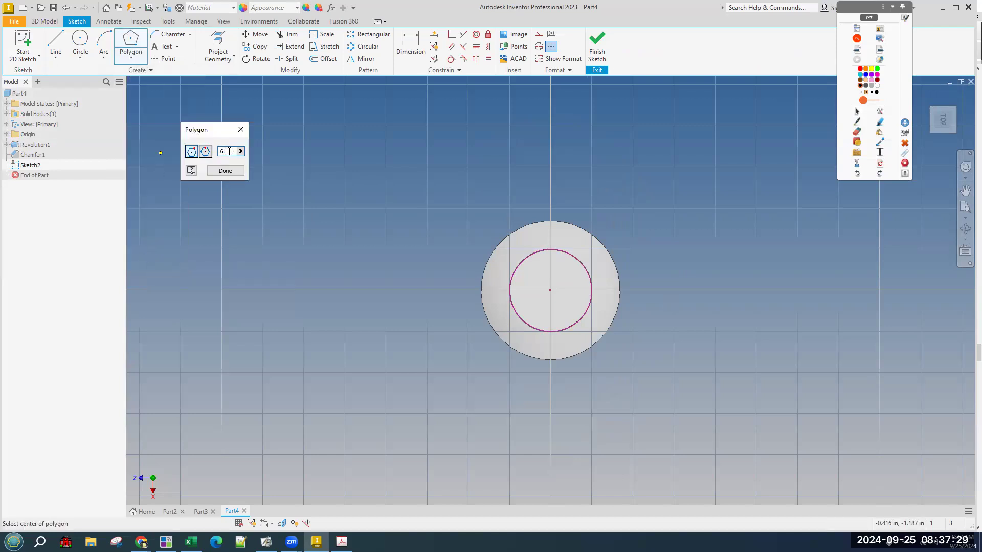
left_click(550, 290)
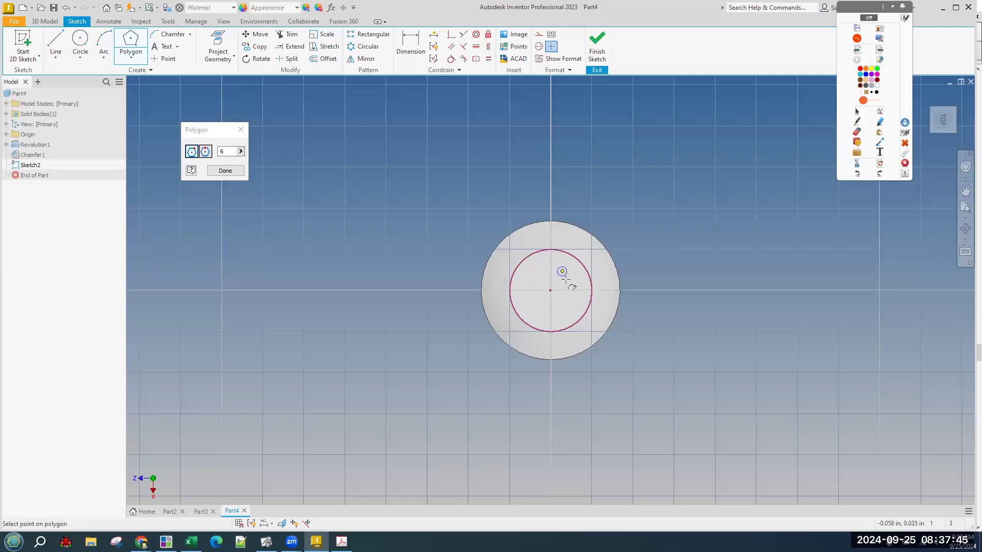
left_click(562, 272)
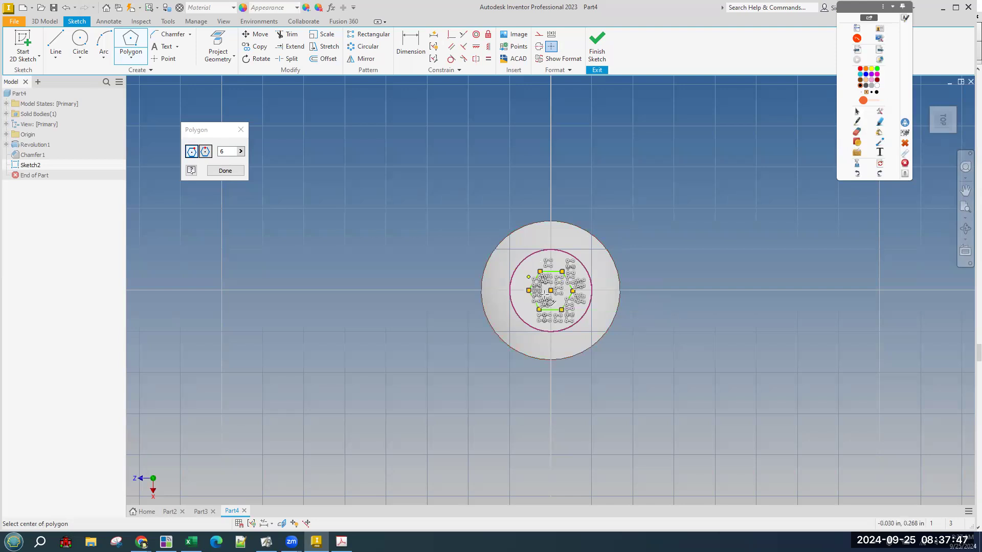
left_click(227, 175)
scroll(583, 320, "down", 1)
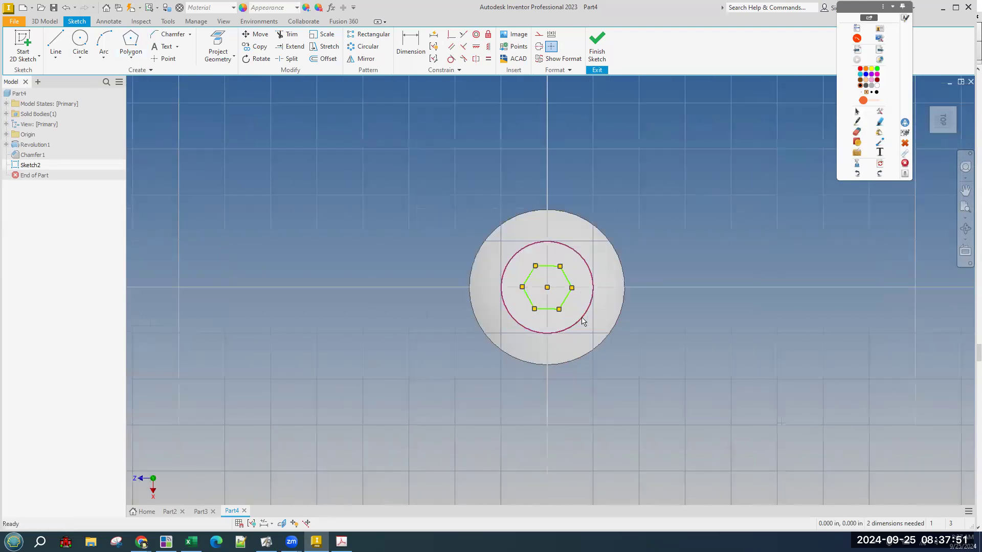
mouse_move(699, 384)
middle_mouse_down("shift")
mouse_move(694, 363)
mouse_move(707, 389)
middle_mouse_up("shift")
scroll(707, 390, "up", 2)
middle_click_drag(716, 334, 658, 358)
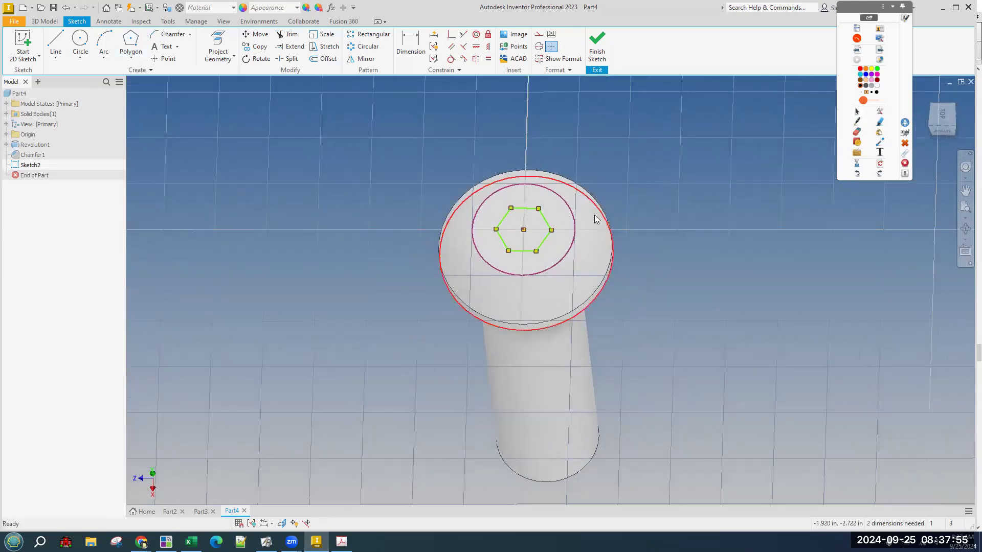
Dimension the hexagon across opposite flats to 5/32 (.156).
left_click(410, 45)
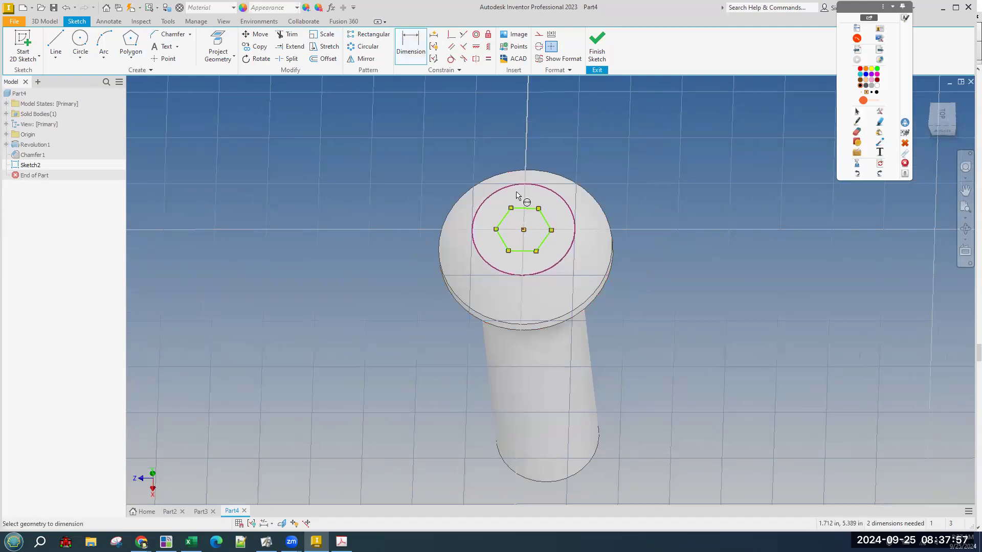
left_click(532, 209)
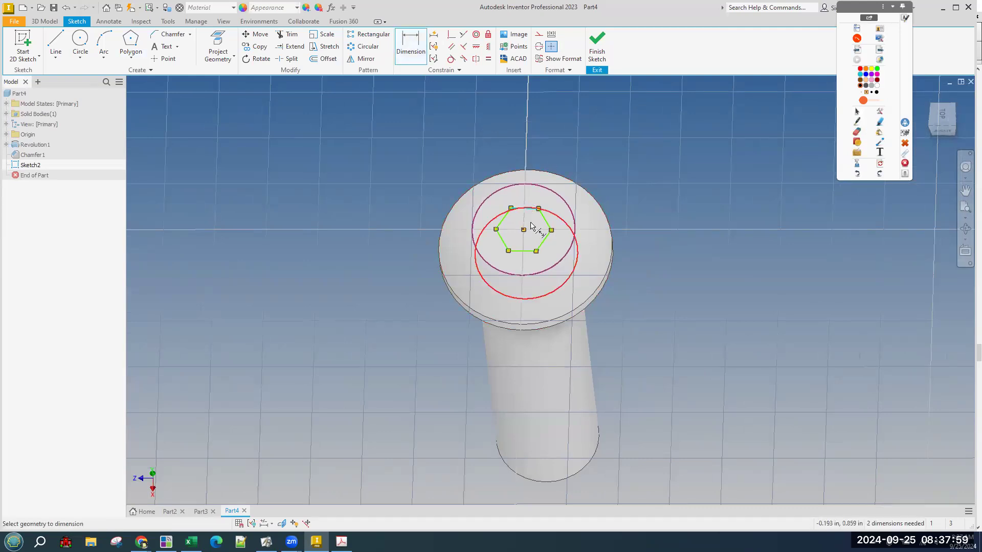
left_click(529, 255)
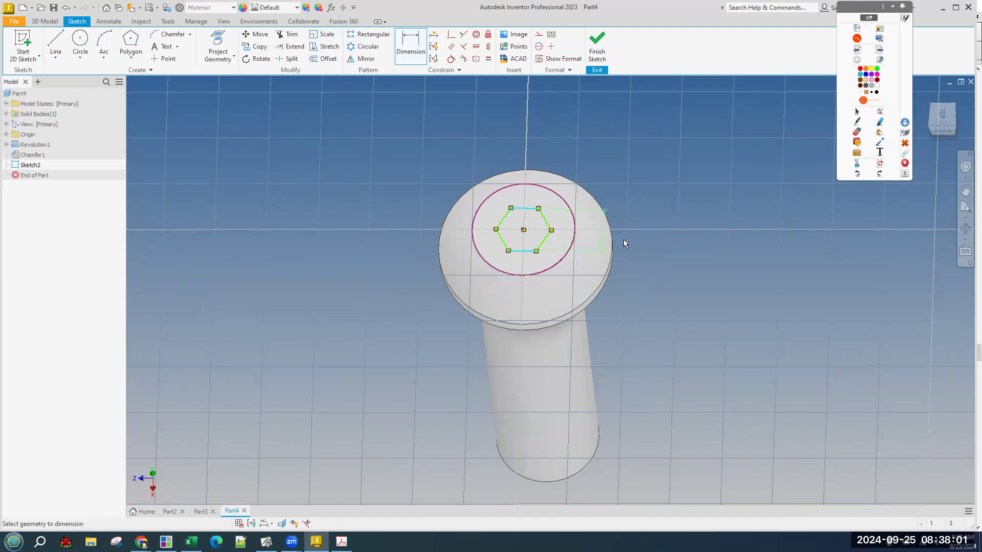
left_click(646, 235)
middle_click_drag(634, 175, 607, 189, "shift")
left_click(649, 273)
type(".")
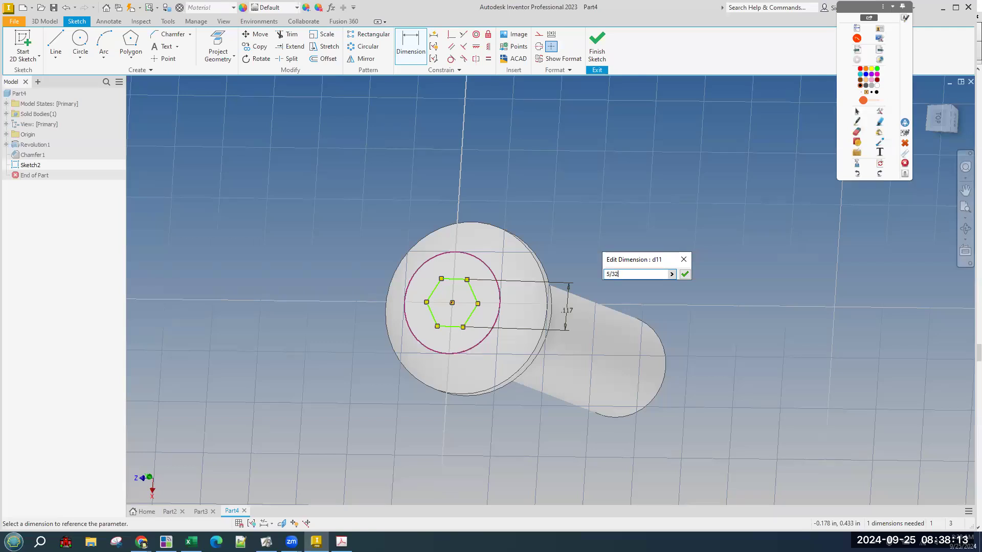
key("Return")
key("F4")
mouse_move(693, 186)
left_mouse_down()
mouse_move(668, 193)
mouse_move(637, 225)
left_mouse_up()
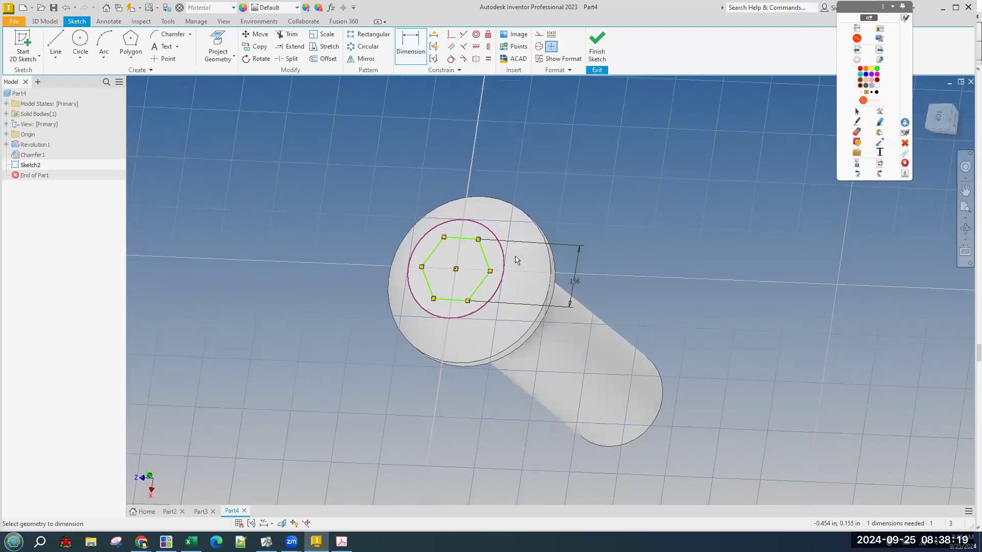
Finish the hexagon sketch and extrude it as a .11 in deep cut into the head.
left_click(597, 44)
left_click(56, 44)
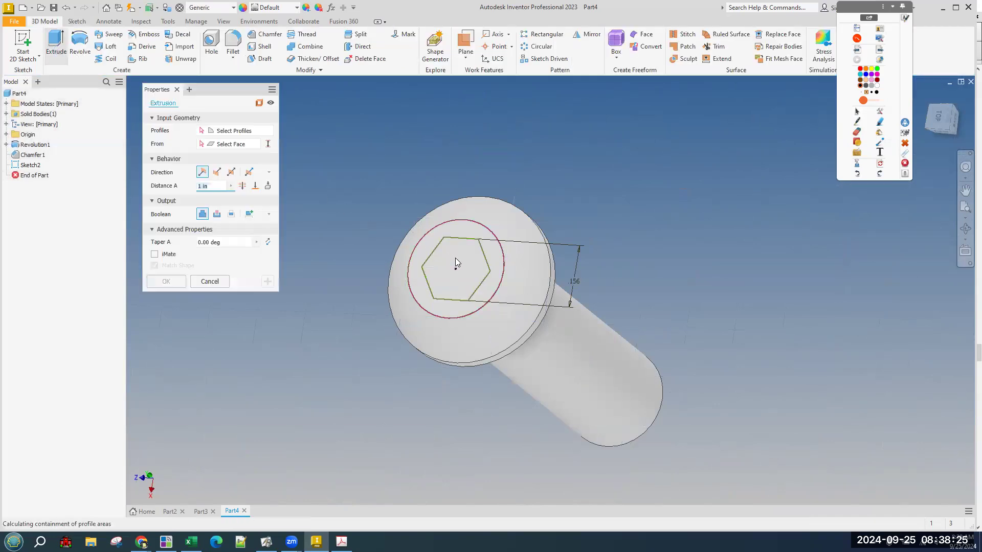
left_click(455, 258)
left_click(219, 214)
double_click(223, 183)
type(".111")
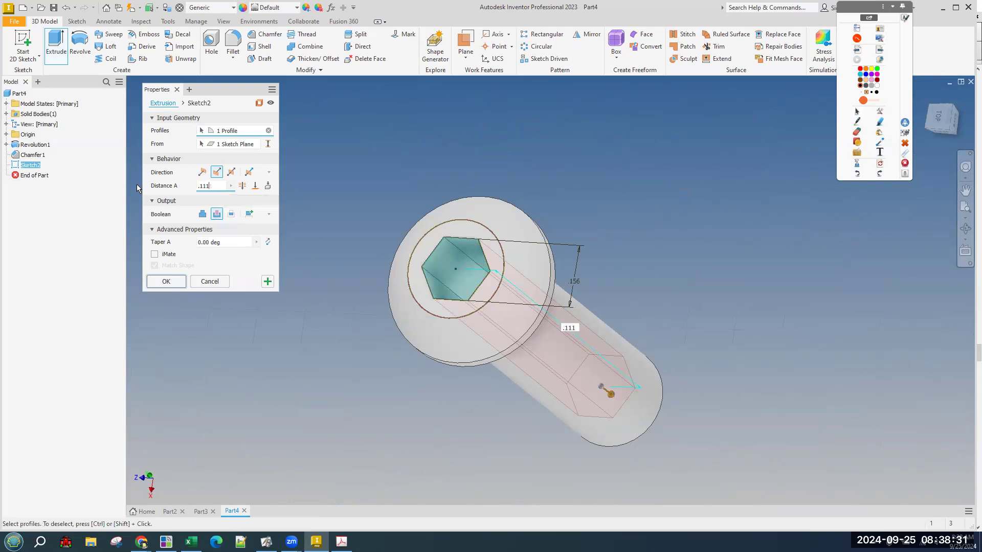
key("Return")
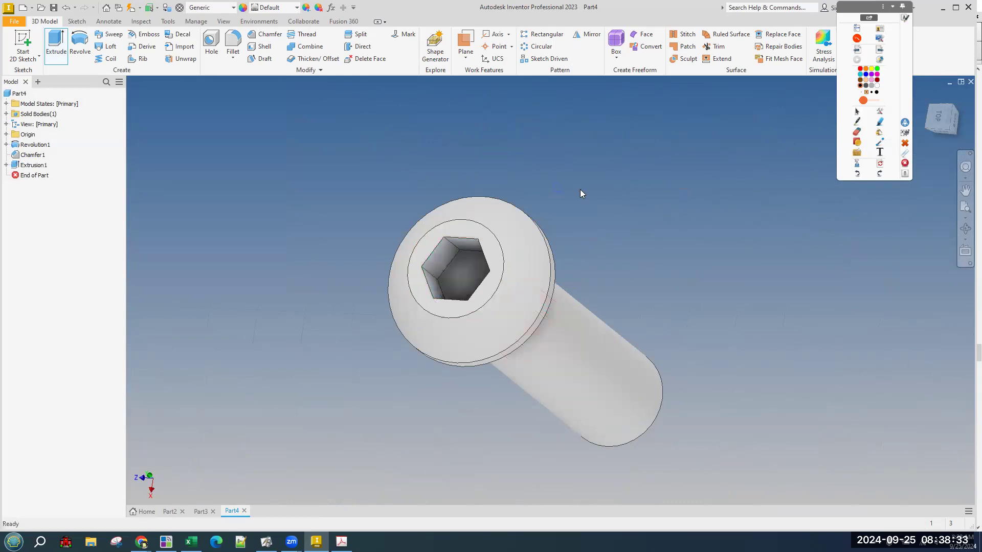
mouse_move(621, 208)
middle_mouse_down("shift")
mouse_move(461, 233)
mouse_move(471, 268)
mouse_move(511, 292)
mouse_move(517, 355)
mouse_move(417, 274)
mouse_move(401, 276)
middle_mouse_up("shift")
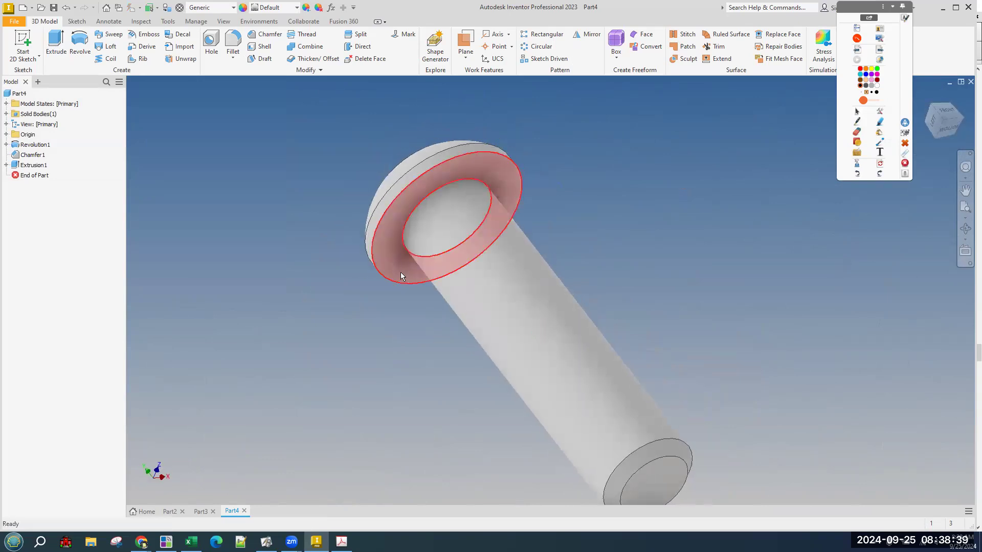
Orbit to inspect the hex socket head, then bring up the Axle Peg drawing in Acrobat.
mouse_move(400, 276)
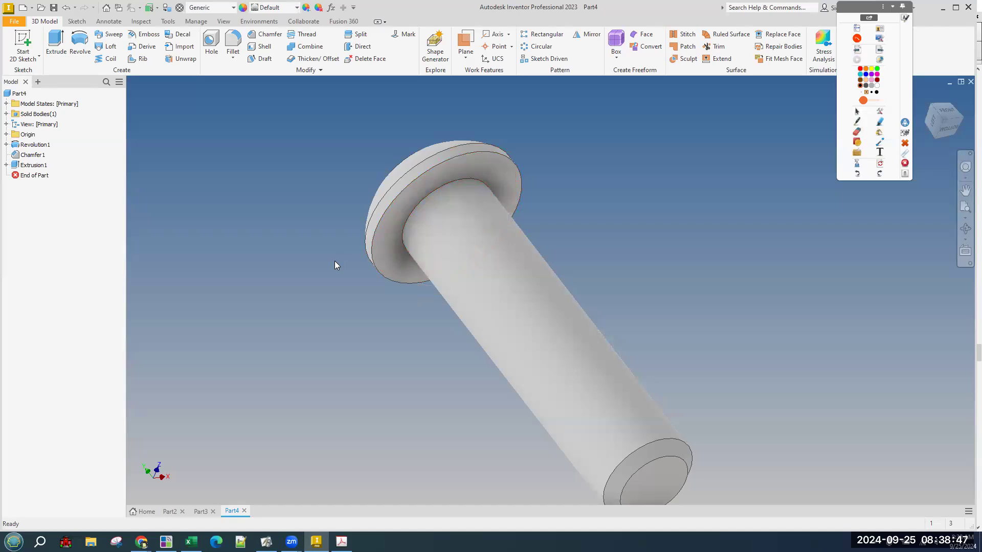
mouse_move(663, 304)
middle_mouse_down("shift")
mouse_move(723, 357)
mouse_move(613, 409)
middle_mouse_up("shift")
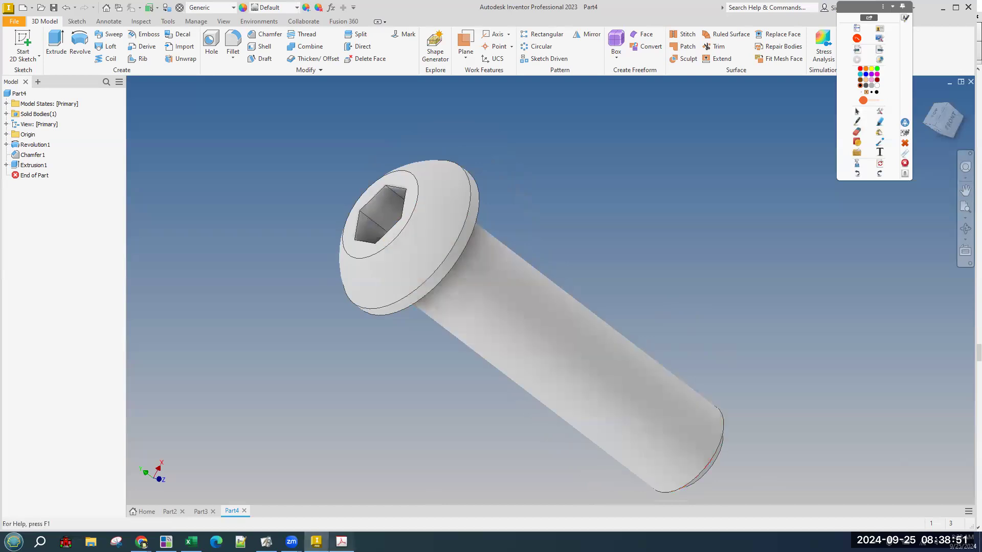
left_click(341, 542)
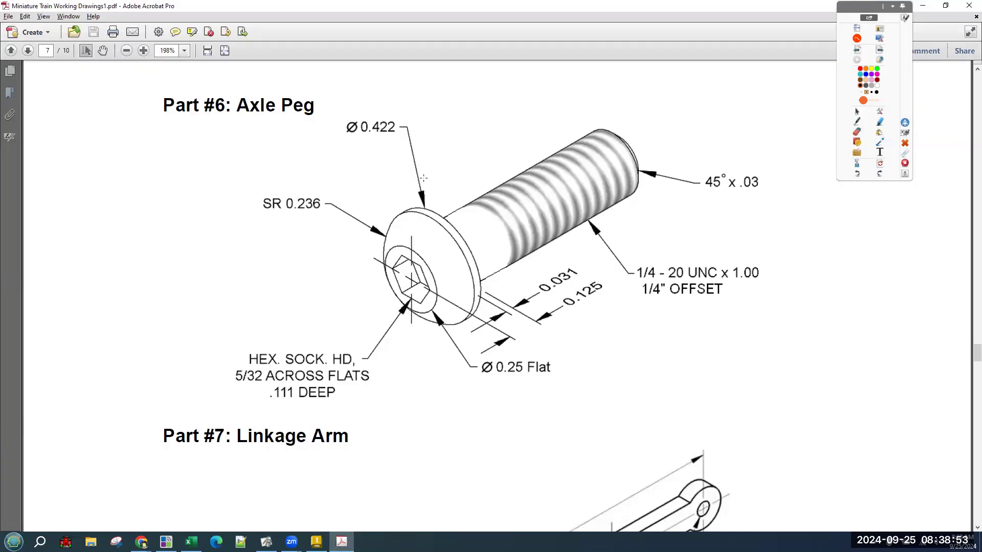
Check the drawing's 1/4 - 20 UNC x 1.00 thread callout with 1/4" offset, then orbit the peg in Inventor.
left_click_drag(502, 103, 690, 294)
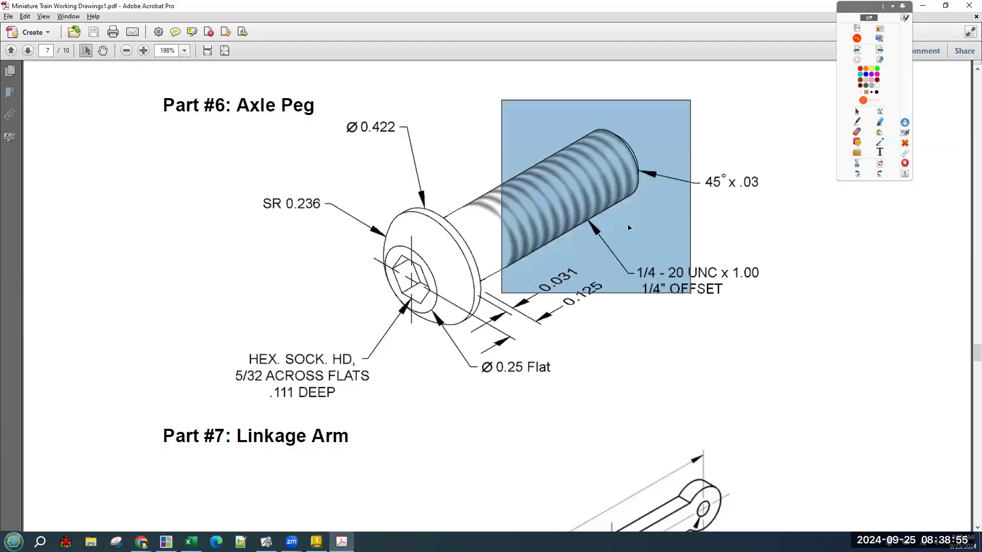
left_click(823, 275)
left_click_drag(668, 265, 717, 297)
left_click(844, 314)
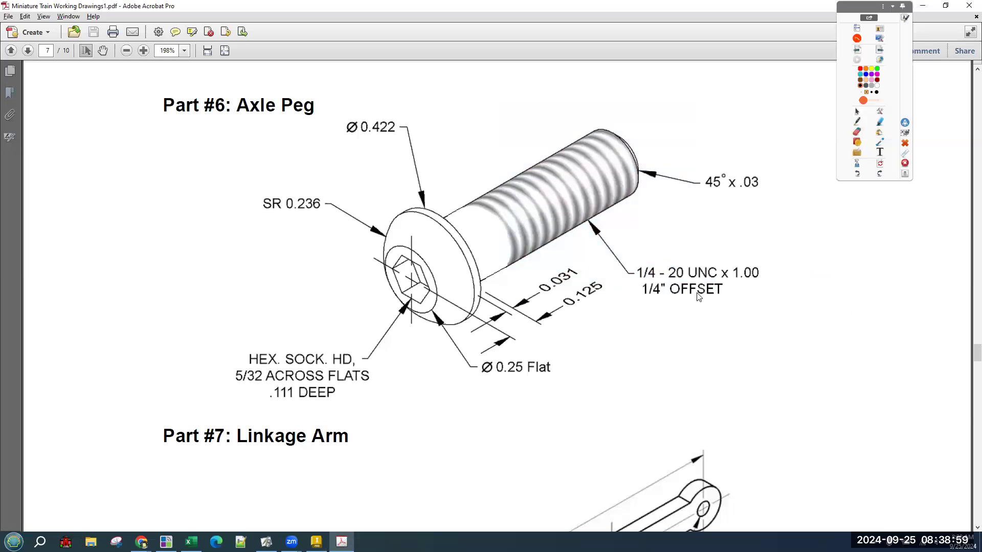
key("alt+Tab")
middle_click_drag(723, 251, 643, 206, "shift")
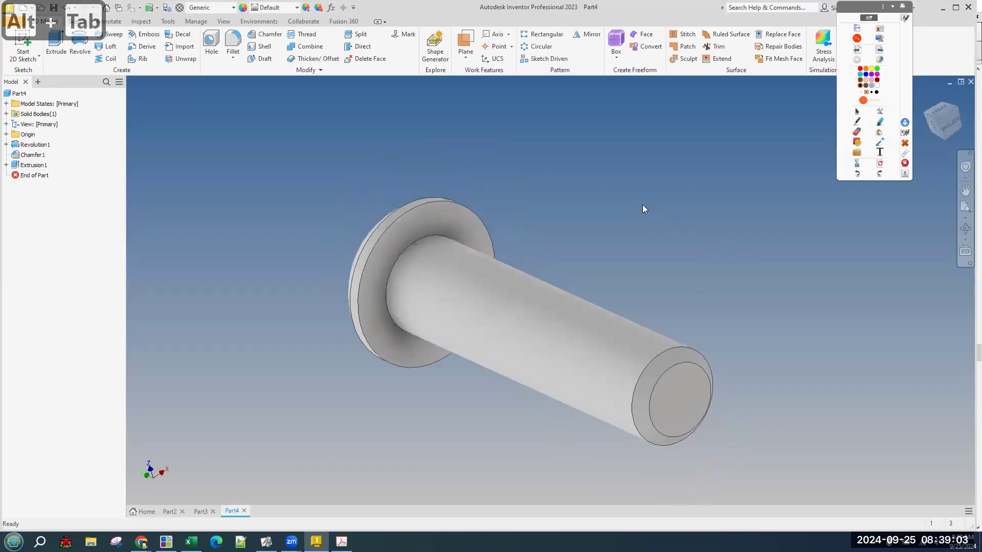
Try a 0.75 in set-depth thread in the Thread dialog's advanced options, then cancel it.
left_click(310, 36)
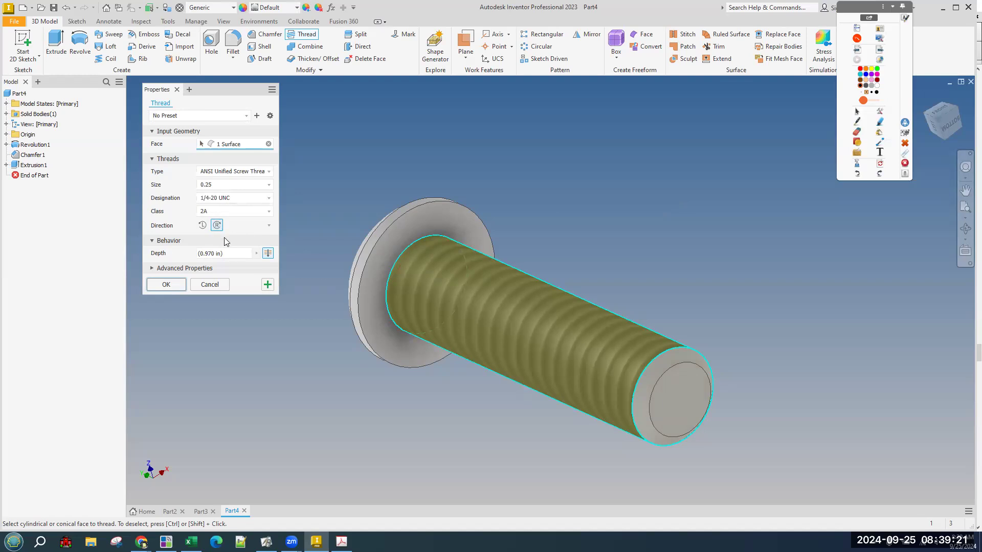
left_click(207, 269)
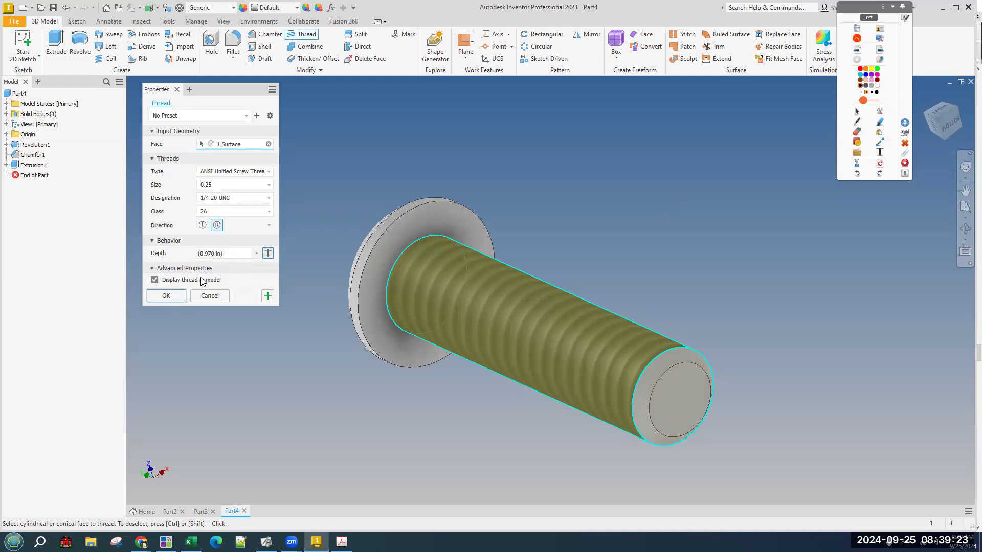
left_click(266, 252)
left_click(265, 252)
left_click(267, 253)
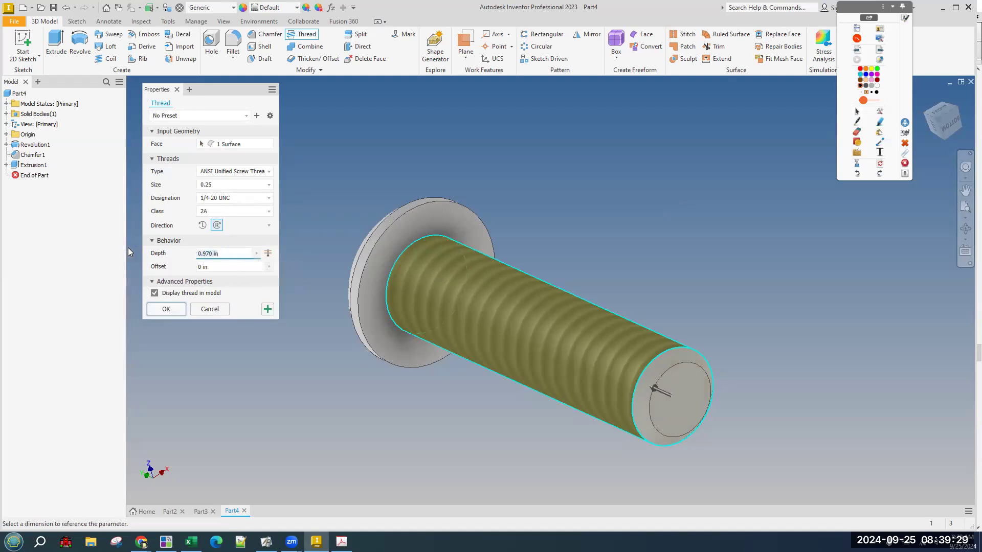
type(".75")
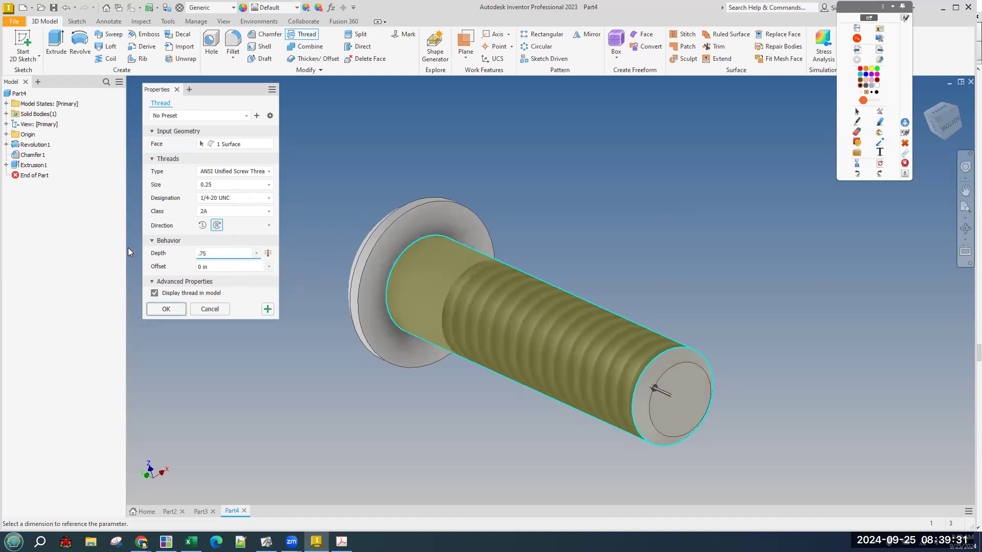
left_click(268, 254)
left_click(267, 254)
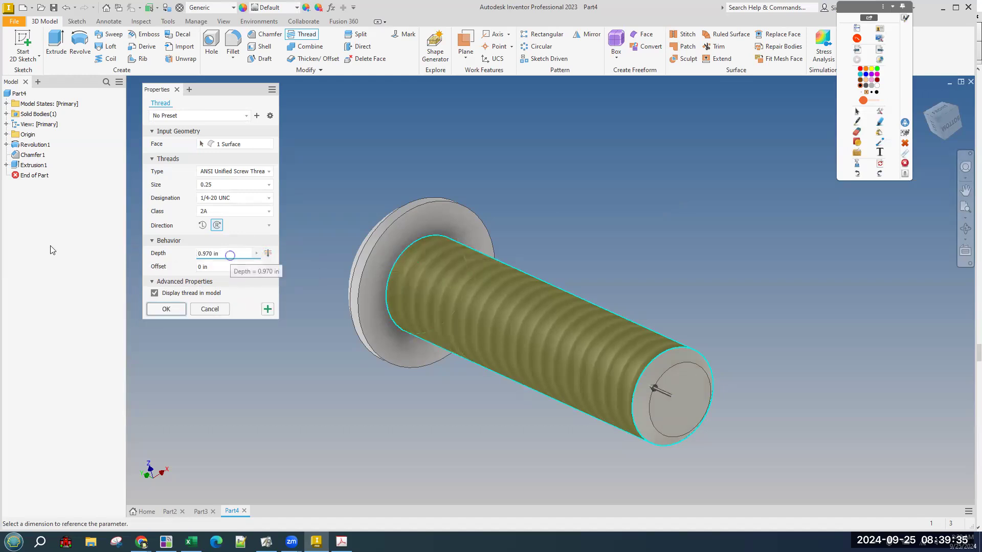
type(".75")
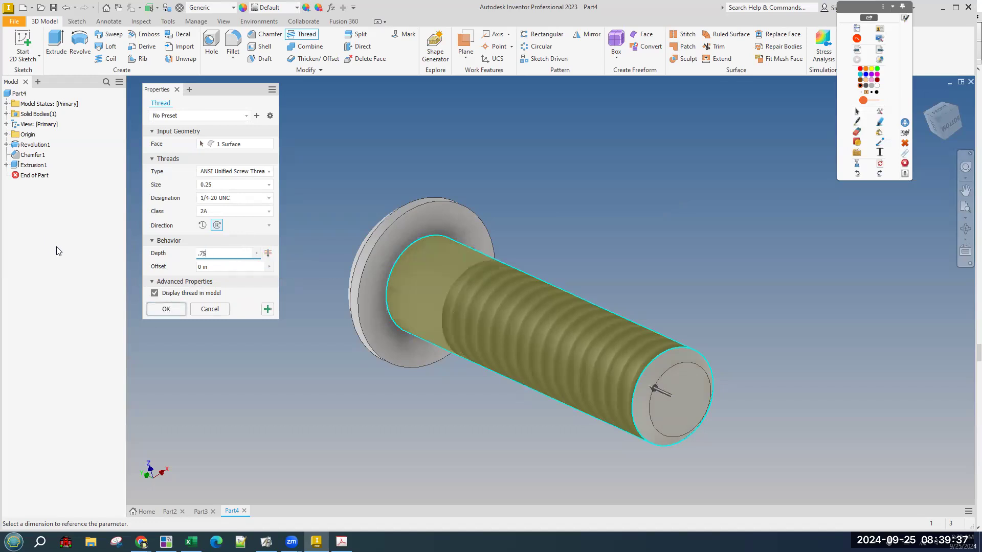
left_click(219, 313)
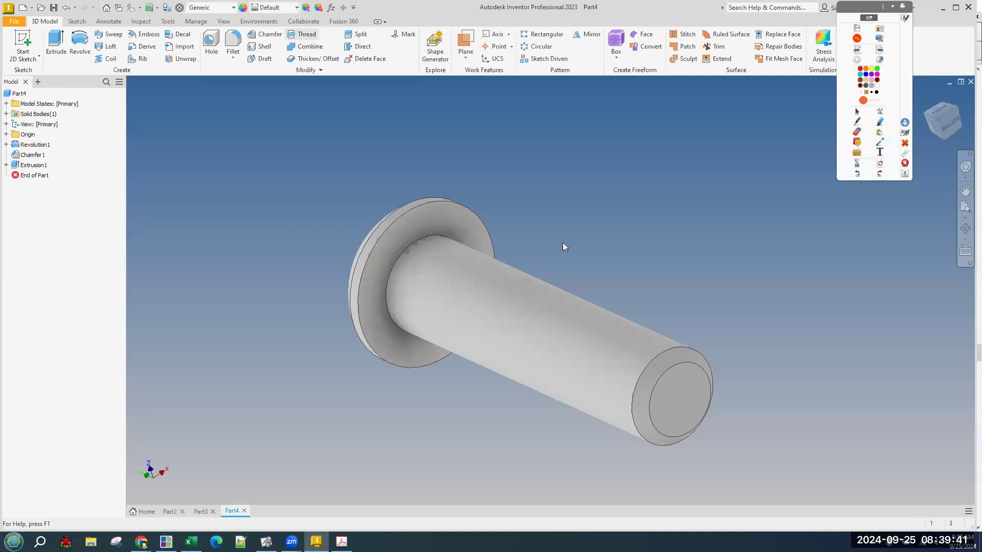
Experiment with a partial-length shank thread (offset 0, depth .25 then .75), then abandon it.
left_click(542, 304)
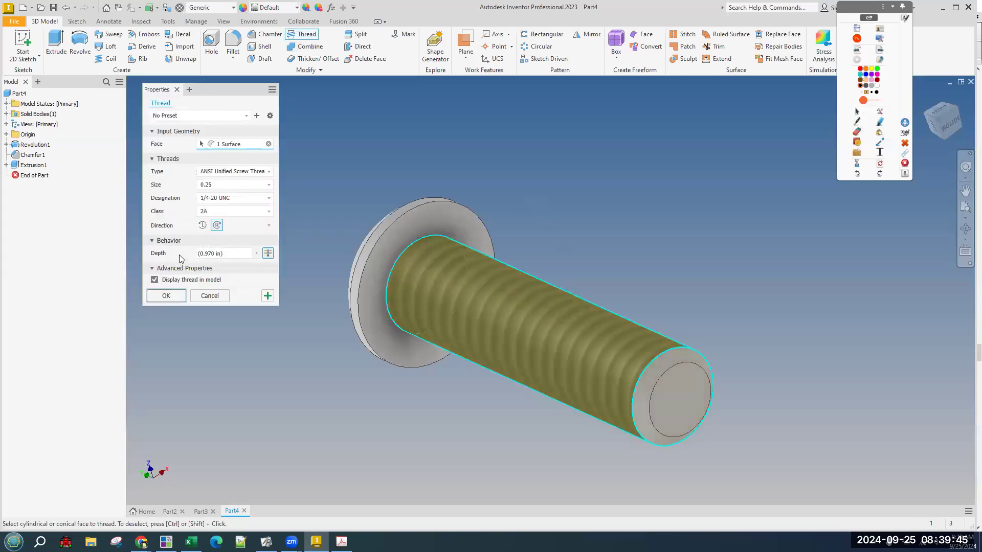
left_click(228, 253)
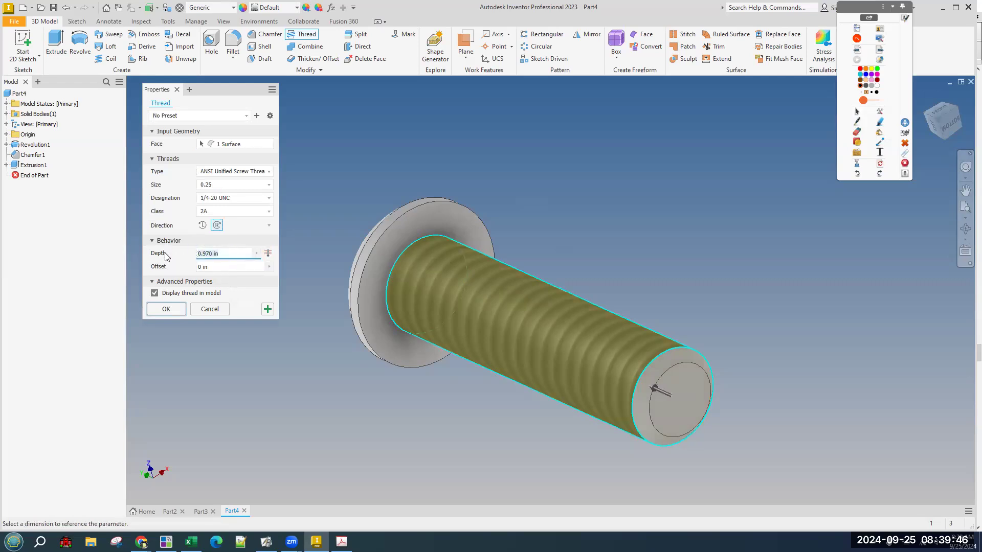
left_click(244, 267)
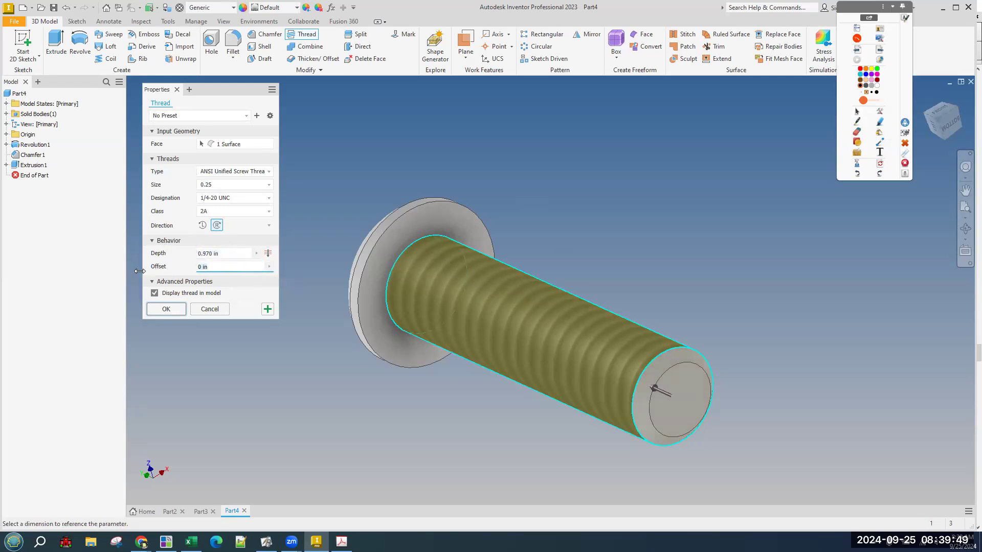
type(".25")
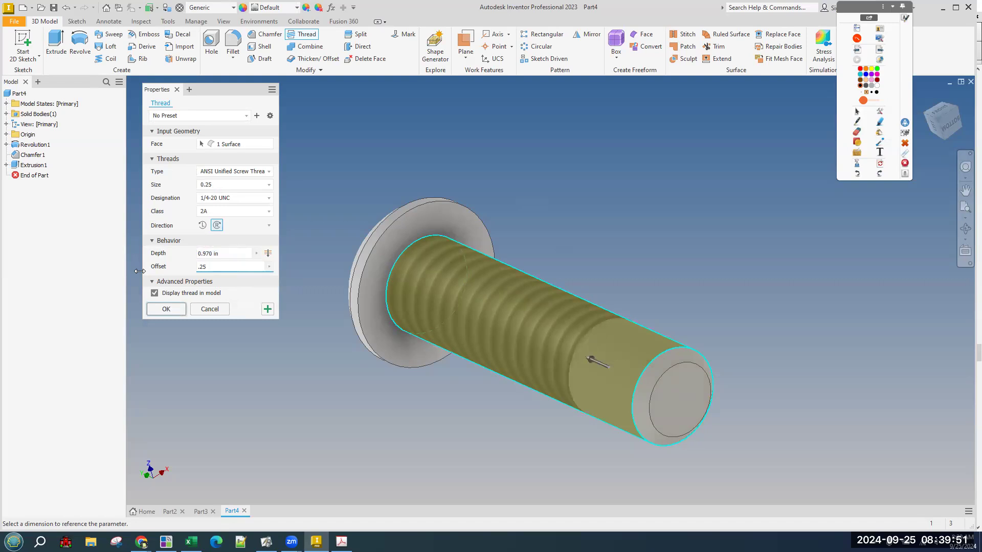
left_click(266, 254)
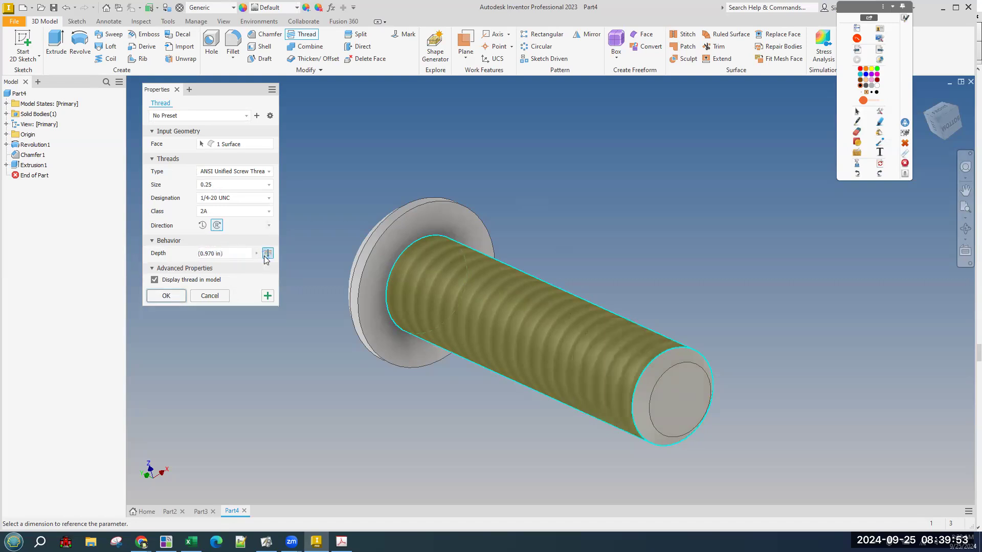
left_click(268, 253)
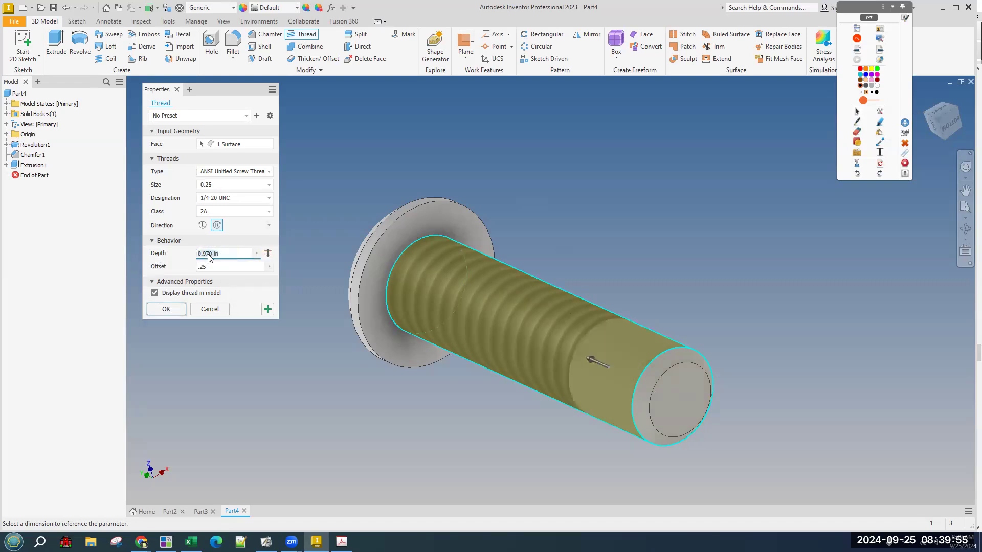
type(".25")
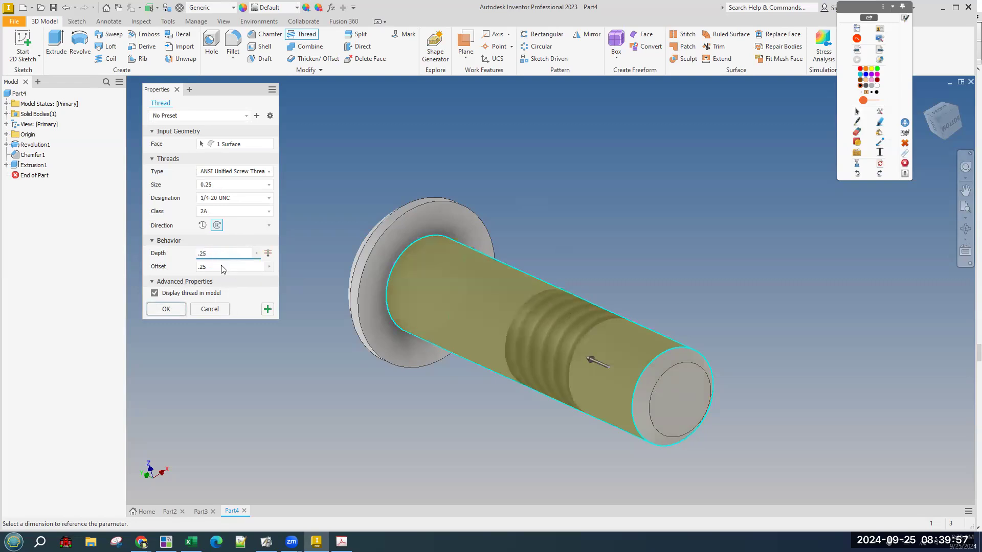
key("Tab")
type("0")
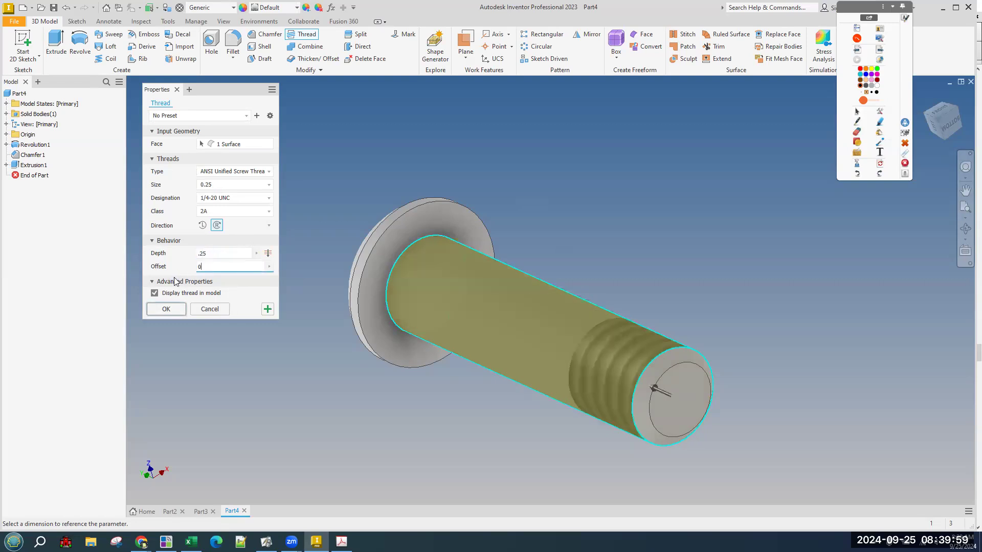
left_click_drag(234, 257, 127, 258)
type(".75")
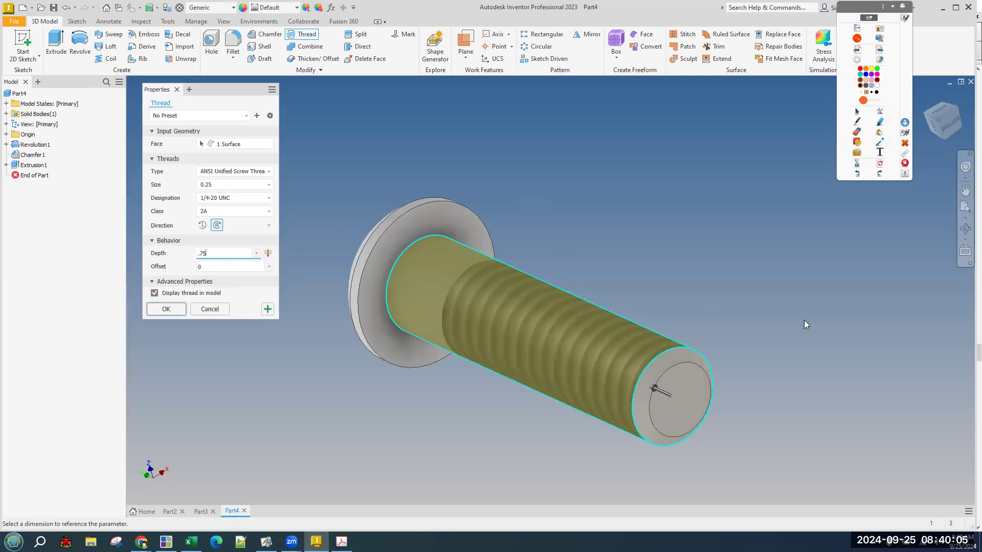
left_click(200, 313)
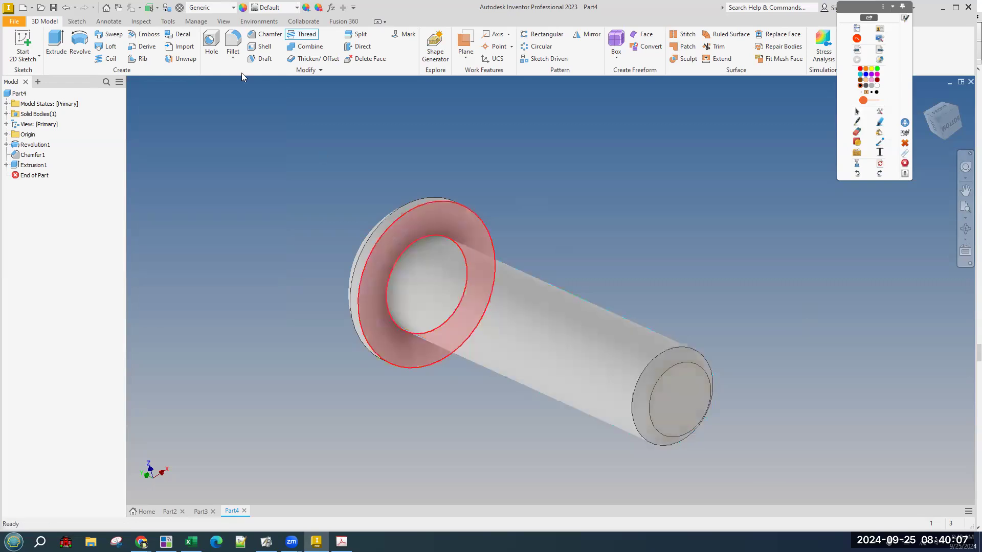
Apply a full-length 1/4-20 UNC class 2A thread to the shank's cylindrical face.
left_click(307, 35)
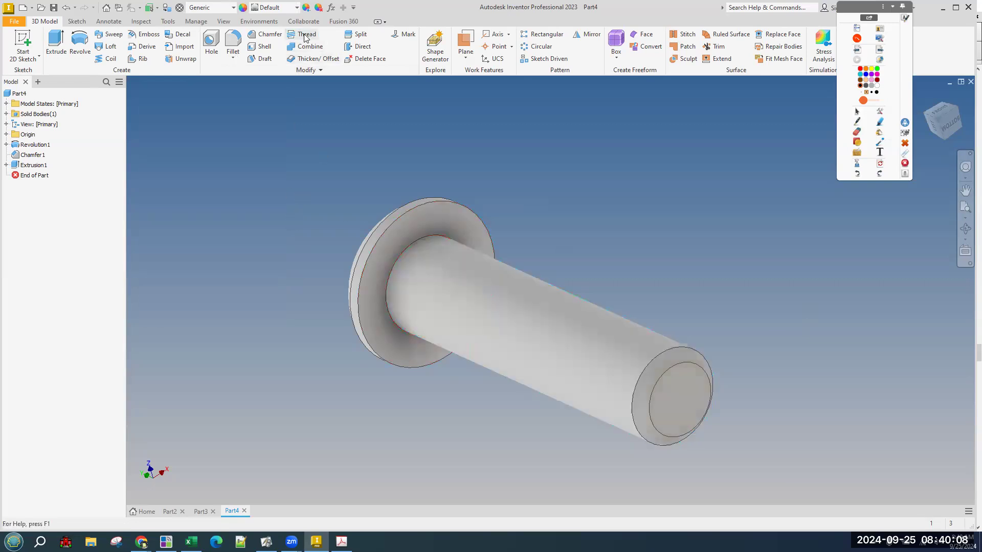
left_click(556, 347)
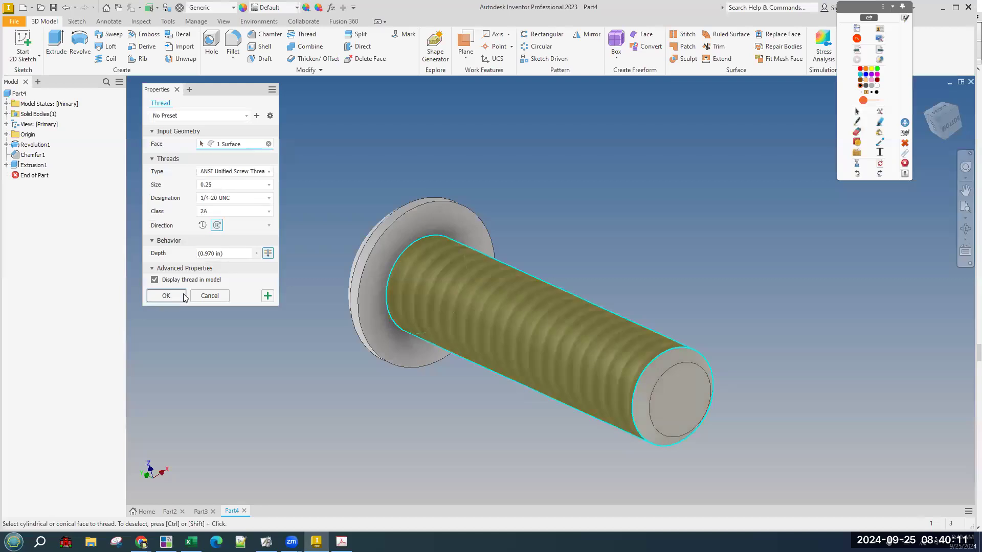
left_click(166, 296)
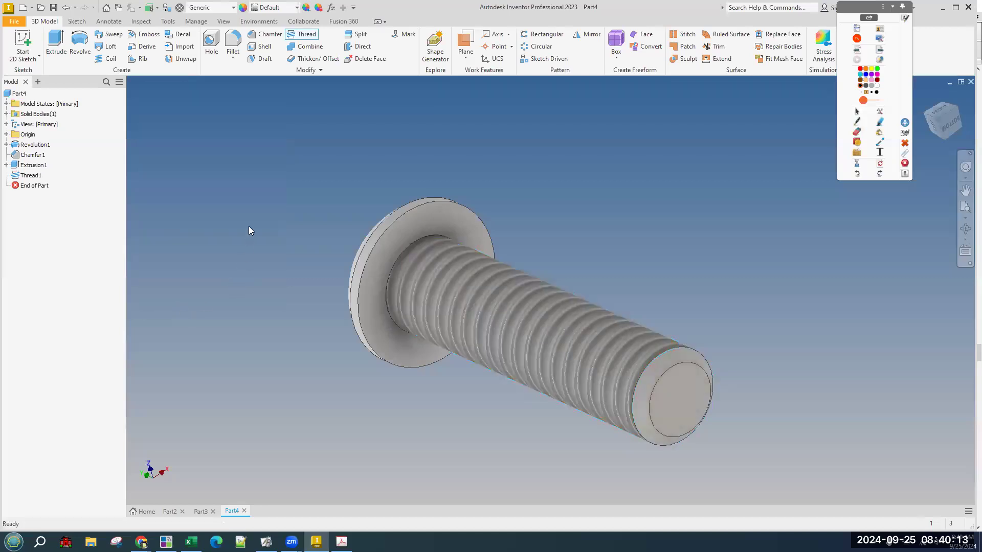
Undo the full thread and rethread the shank face with a .75 in depth from its end.
key("ctrl+z")
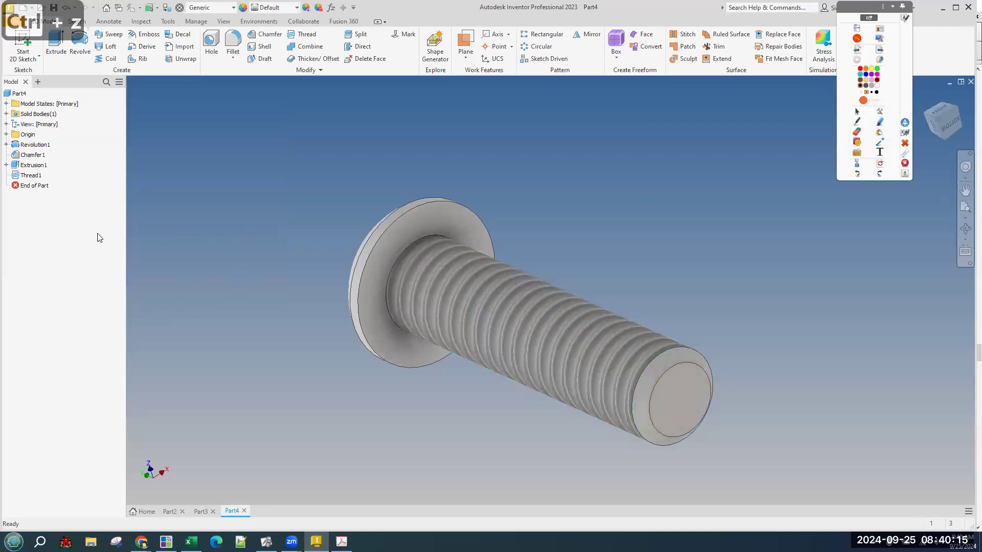
left_click(307, 36)
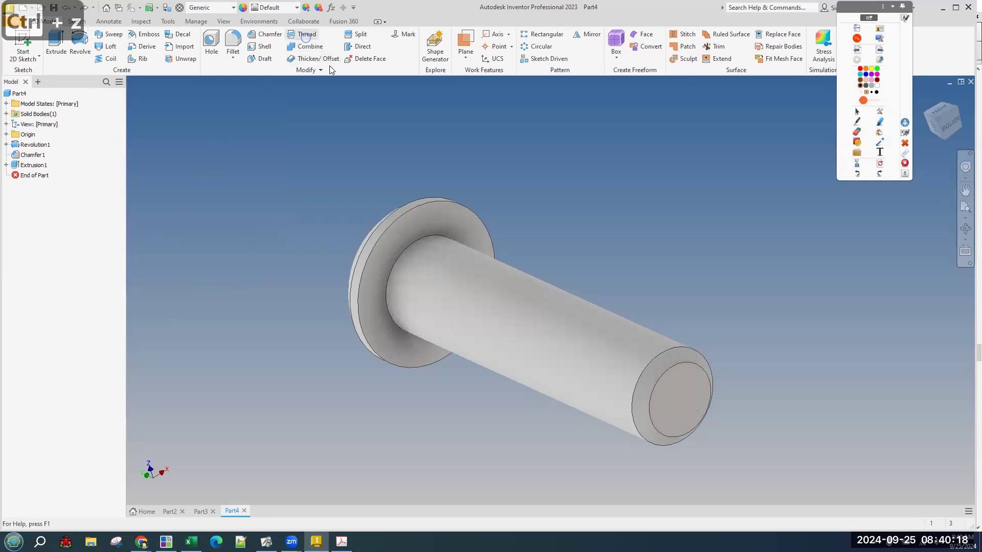
left_click(545, 326)
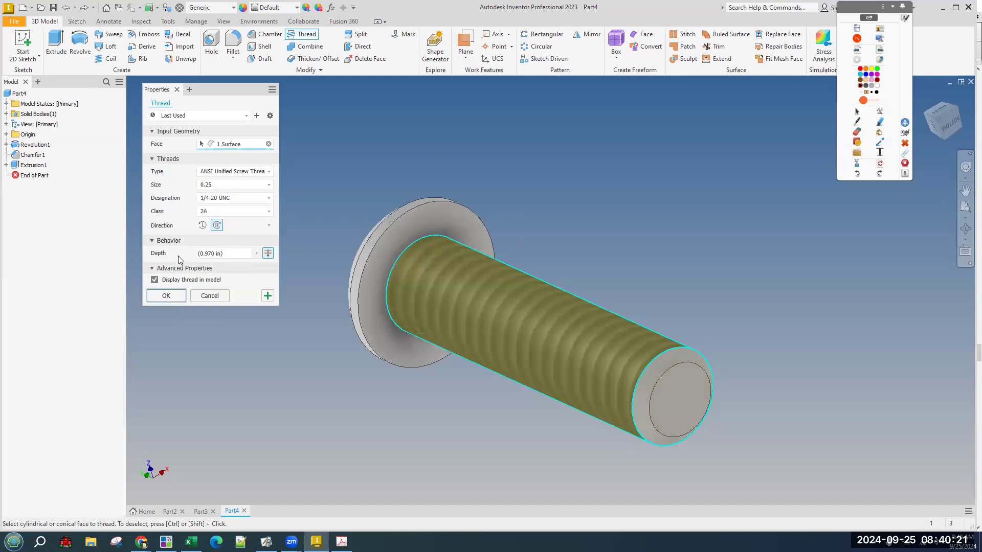
left_click(212, 254)
key("BackSpace")
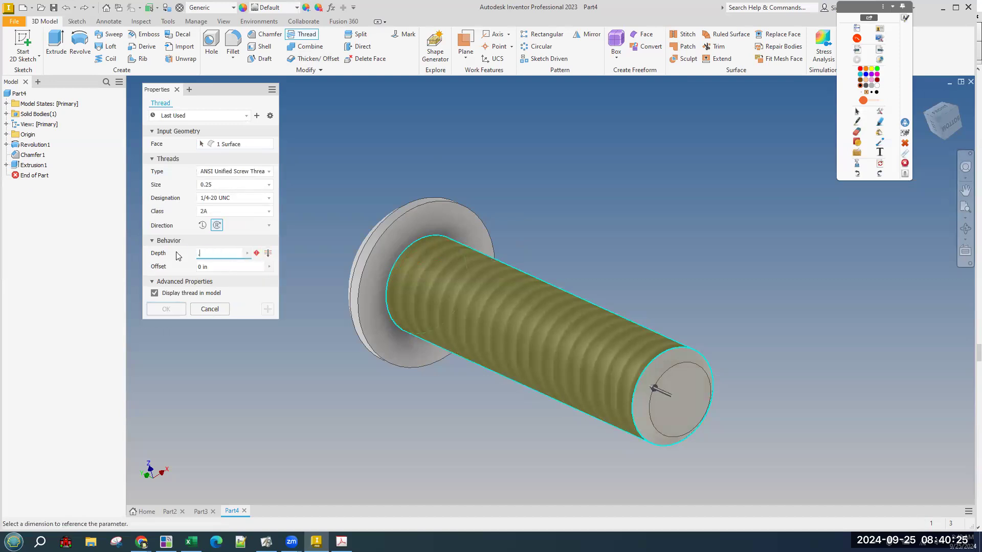
type(".75")
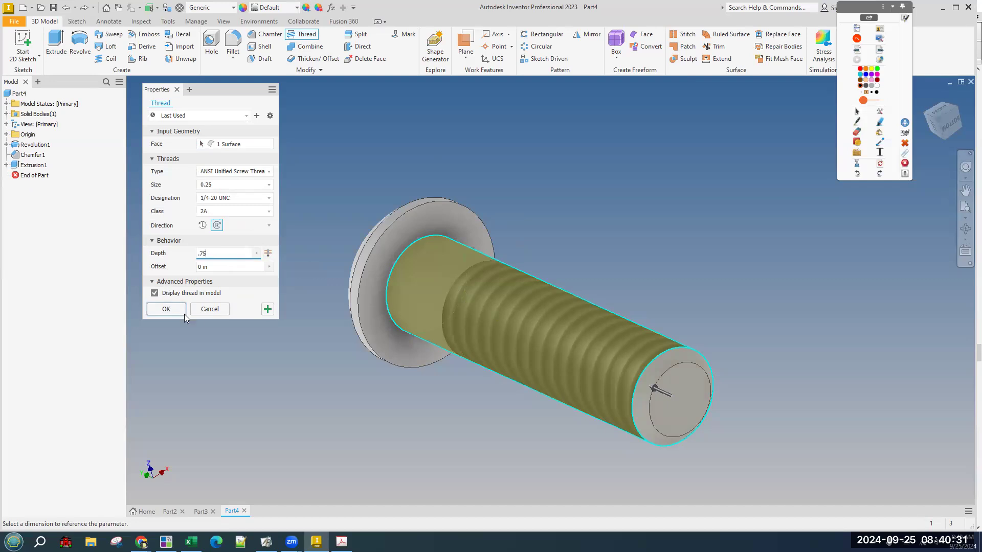
left_click(163, 310)
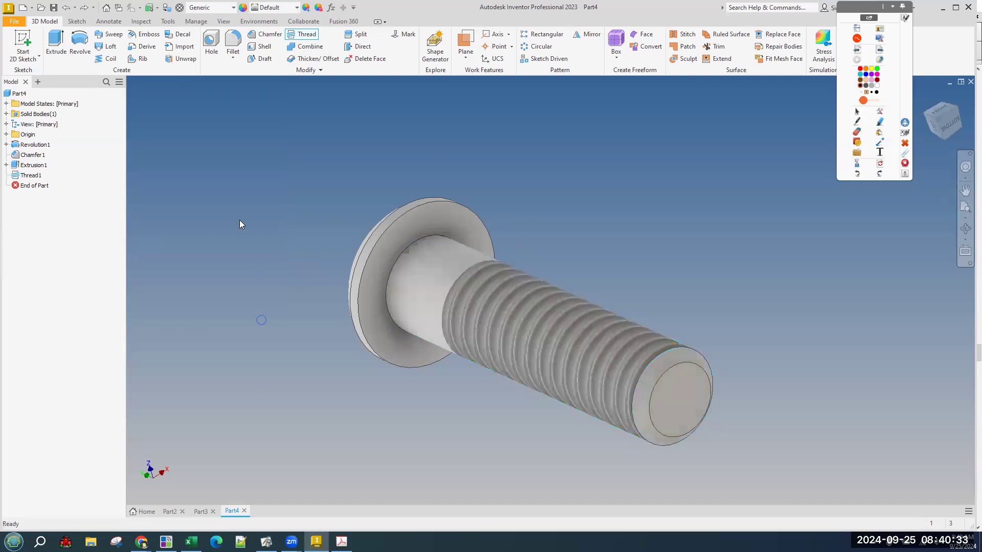
mouse_move(291, 236)
middle_mouse_down("shift")
mouse_move(331, 254)
mouse_move(295, 242)
middle_mouse_up("shift")
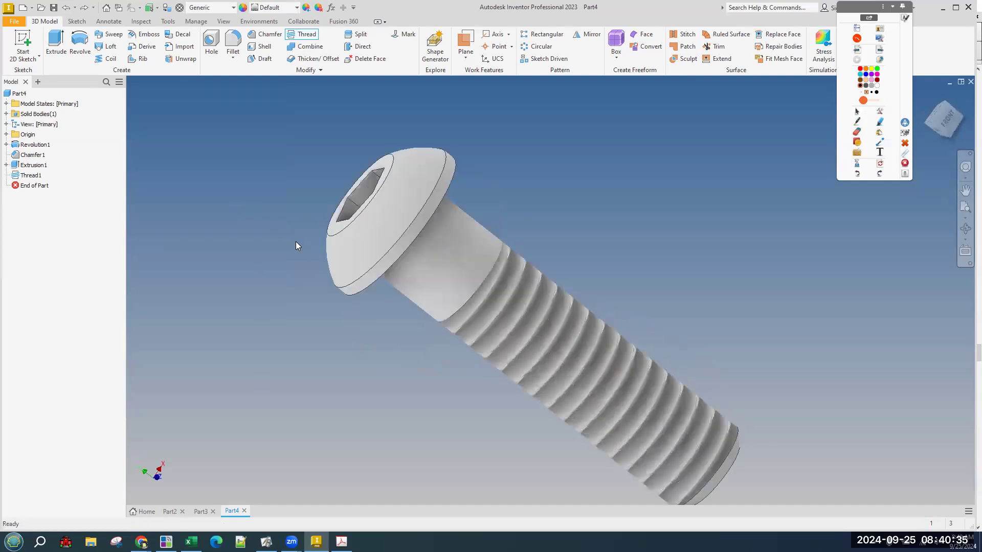
Save the part as 'Train Axle Peg' and tile the open part windows with View > Arrange.
key("alt+Tab")
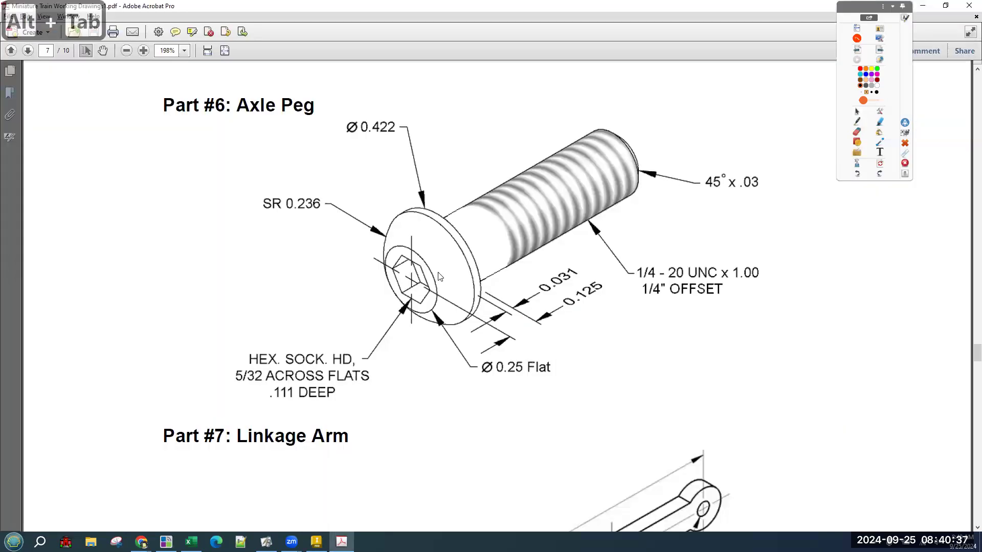
key("alt+Tab")
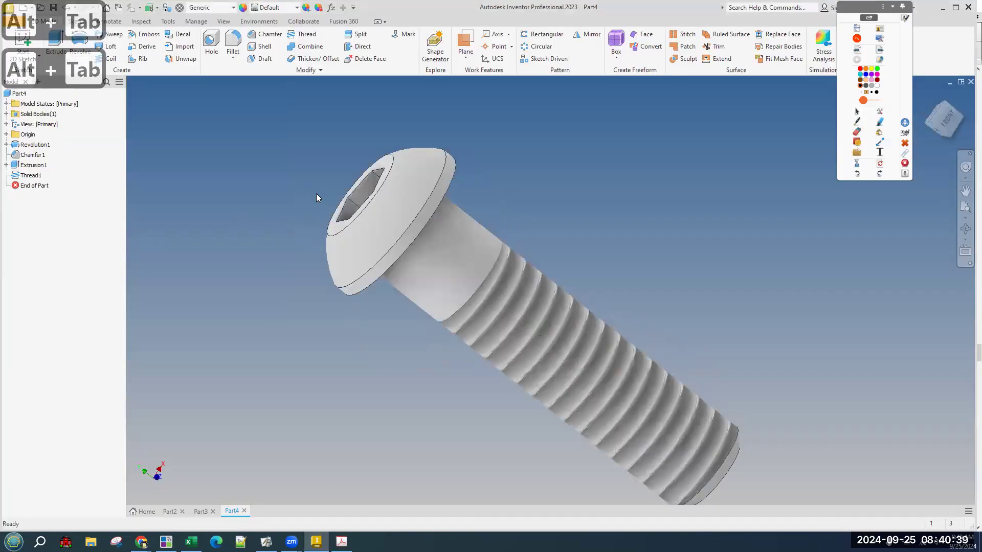
key("ctrl+s")
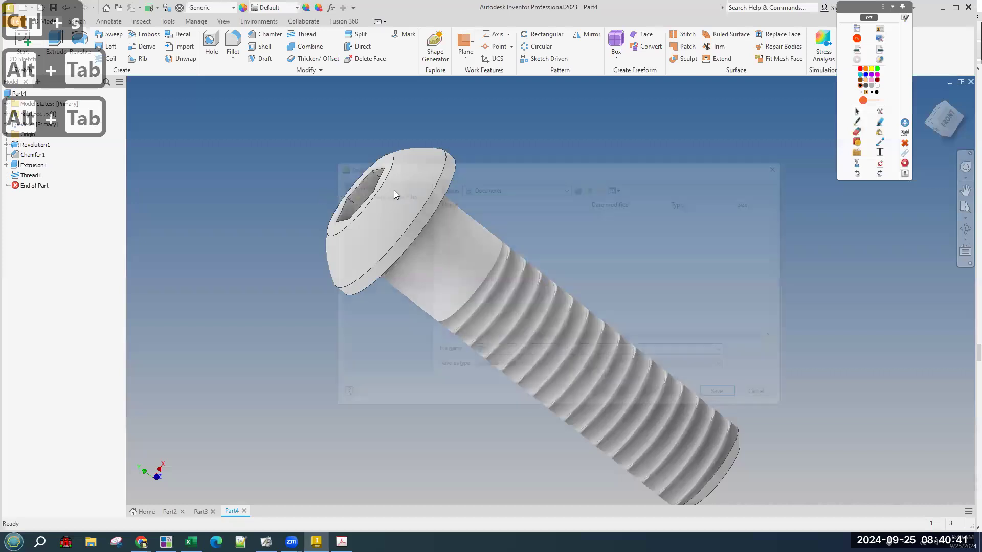
left_click(512, 352)
left_click(490, 202)
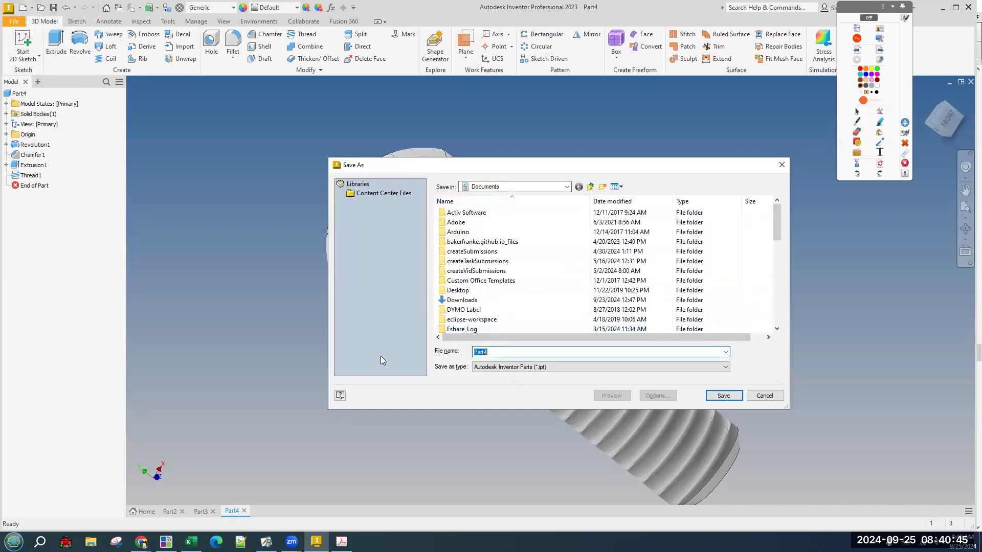
type("Train Axle")
key("alt+Tab")
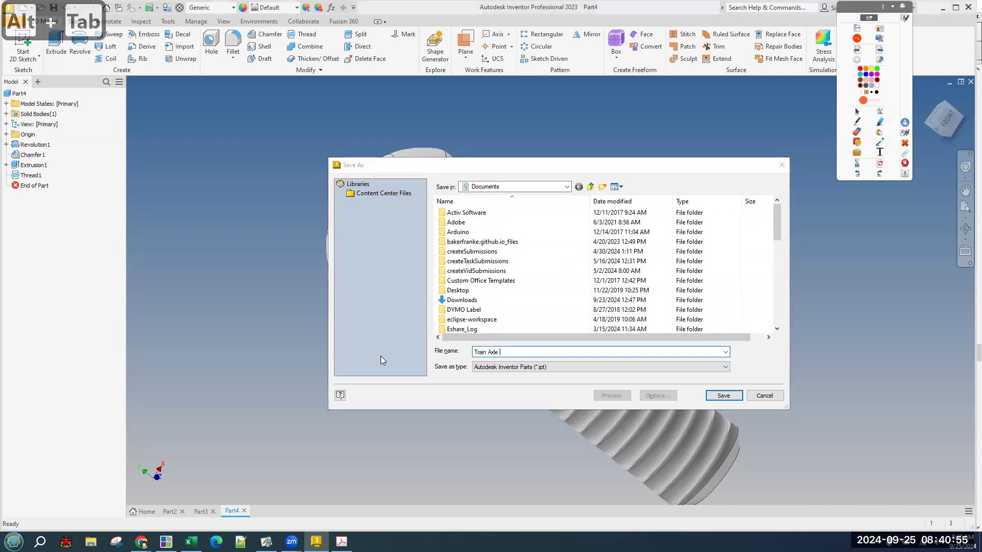
key("alt+Tab")
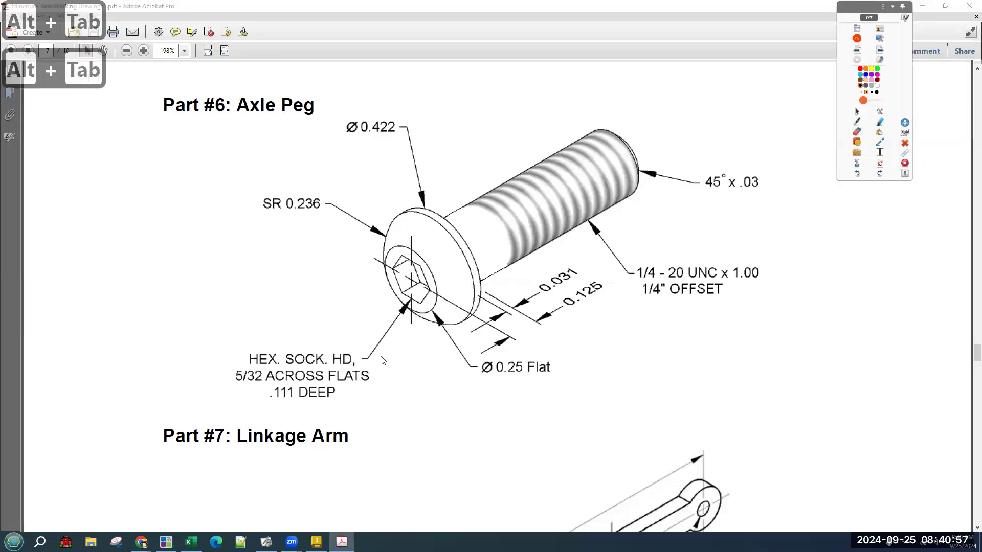
type("Peg")
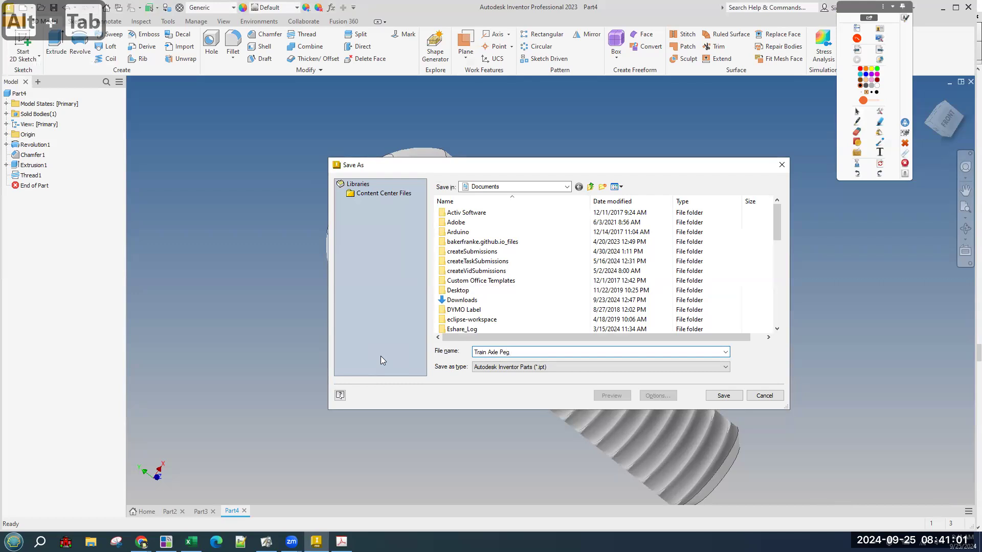
key("Return")
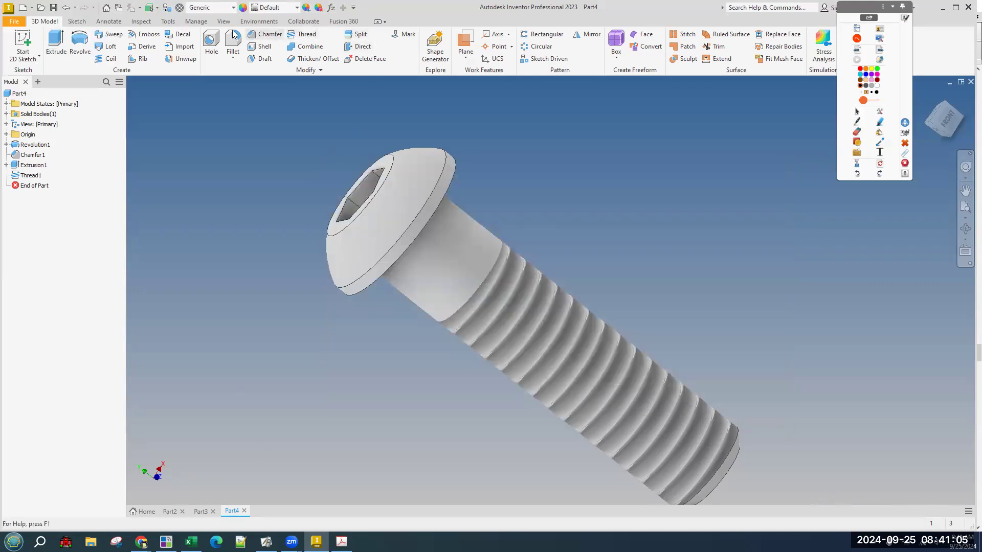
left_click(220, 22)
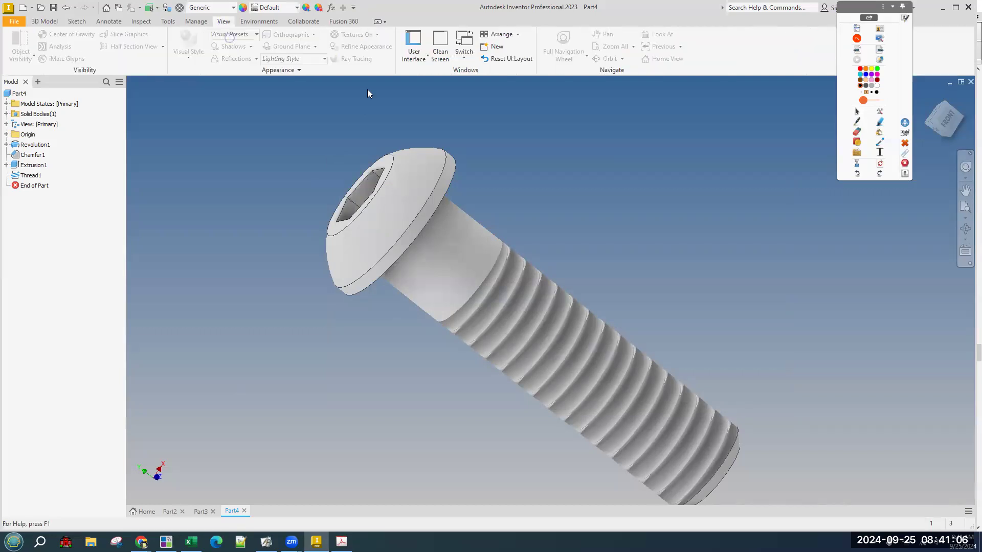
left_click(482, 37)
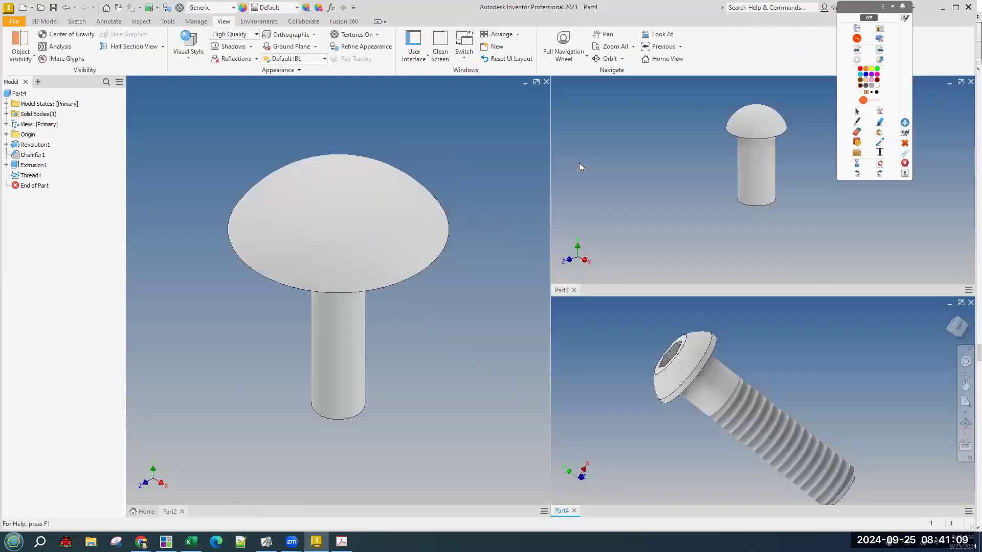